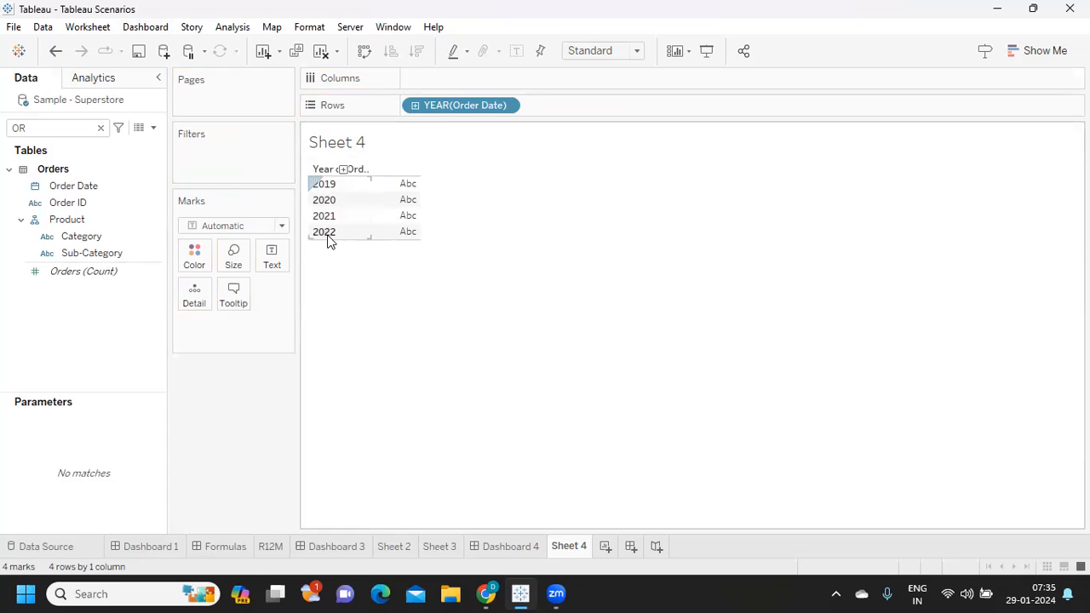
- Remove the year of Order Date from the rows of Sheet 4 and clear the field search
{"action": "left_click_drag", "start_coordinate": [440, 105], "coordinate": [575, 256]}
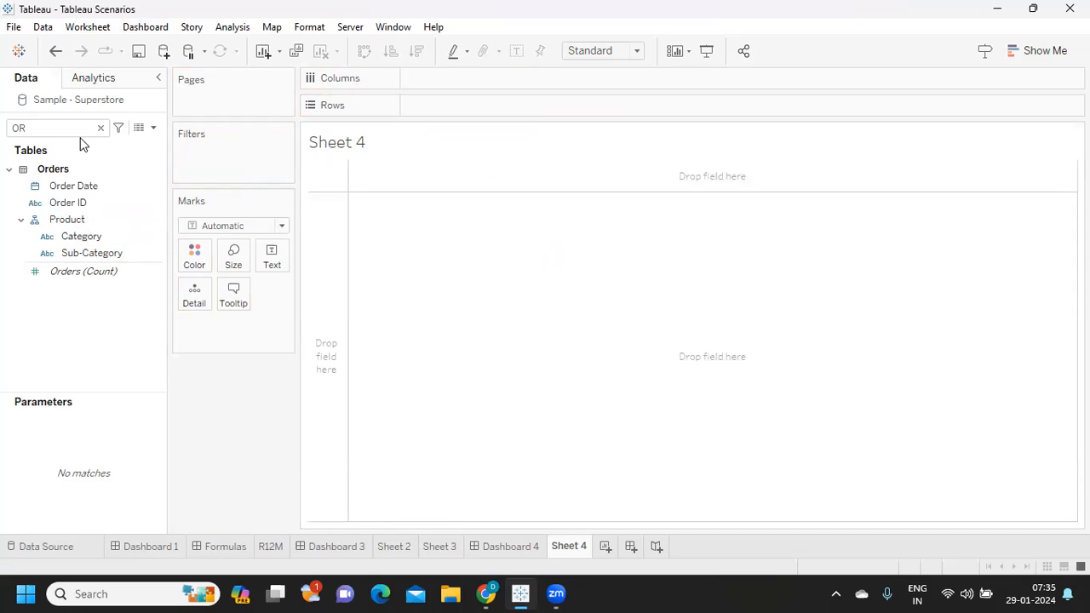
{"action": "left_click", "coordinate": [99, 128]}
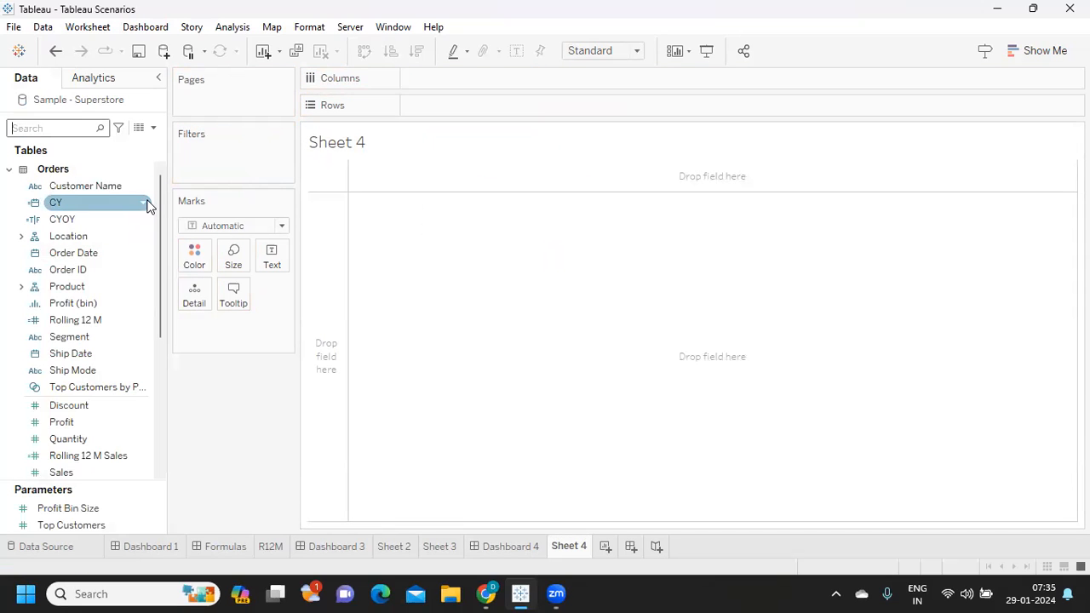
- Open the CY calculated field and examine its DATE and DATEADD formula, including the year interval and the Order Date argument
{"action": "right_click", "coordinate": [145, 209]}
{"action": "left_click", "coordinate": [189, 282]}
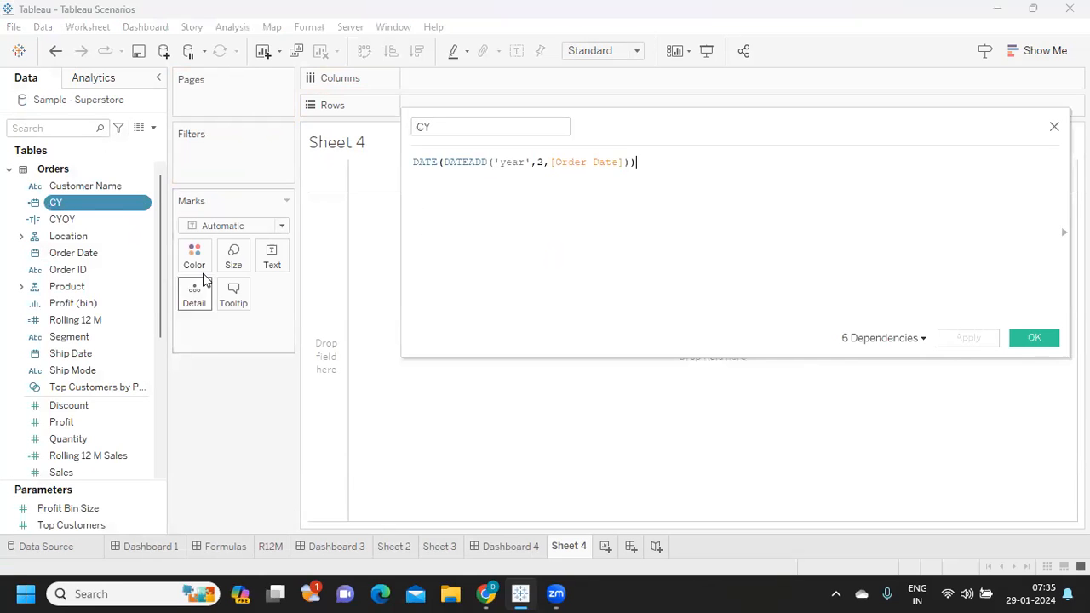
{"action": "left_click", "coordinate": [454, 162]}
{"action": "double_click", "coordinate": [451, 161]}
{"action": "left_click", "coordinate": [536, 161]}
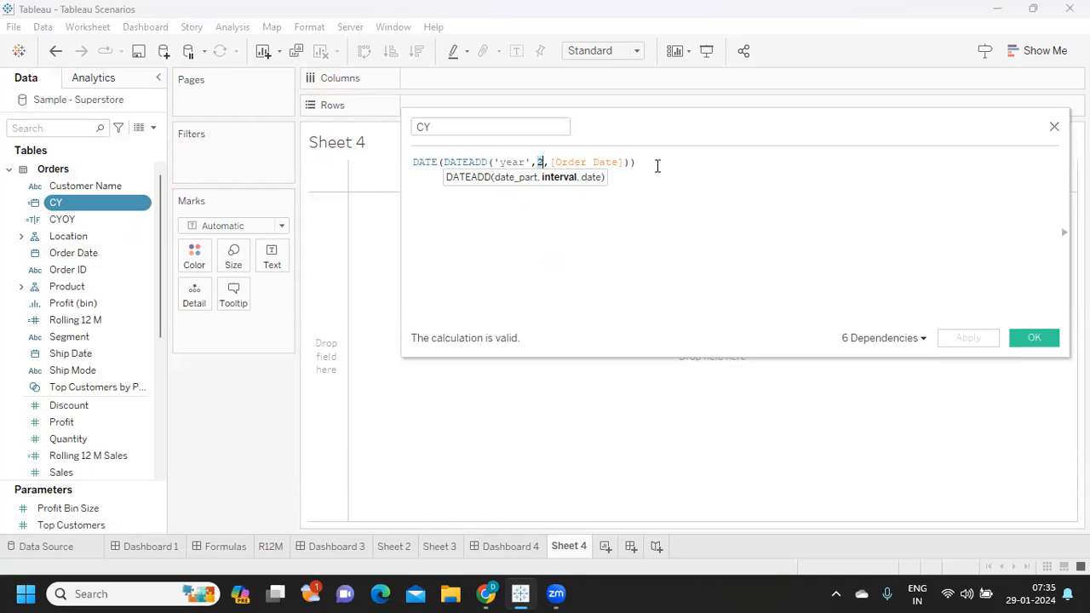
{"action": "left_click_drag", "start_coordinate": [674, 165], "coordinate": [345, 150]}
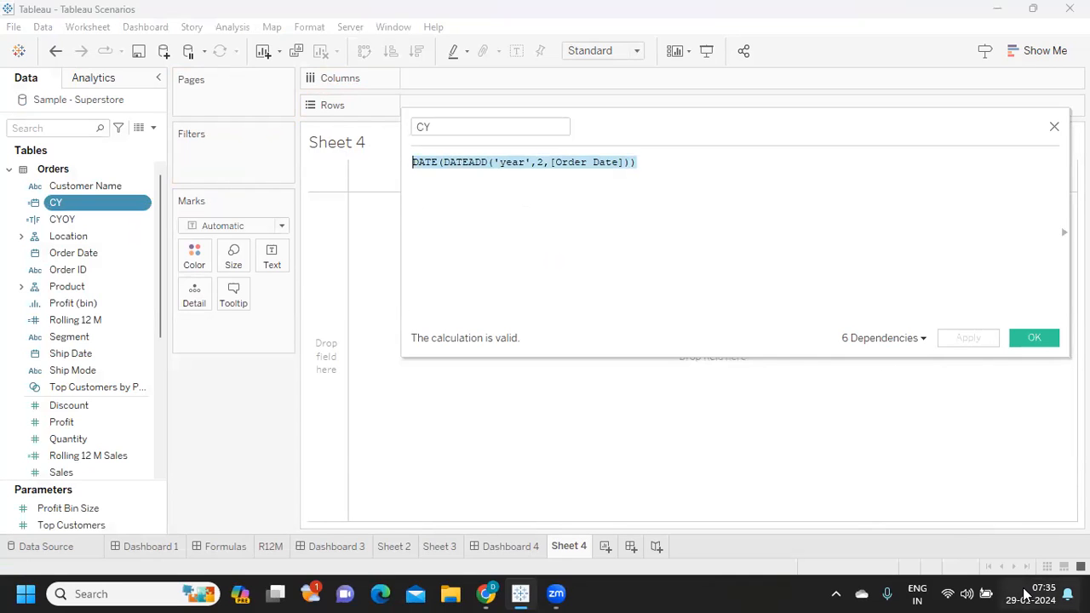
{"action": "left_click", "coordinate": [480, 171]}
{"action": "left_click", "coordinate": [676, 170]}
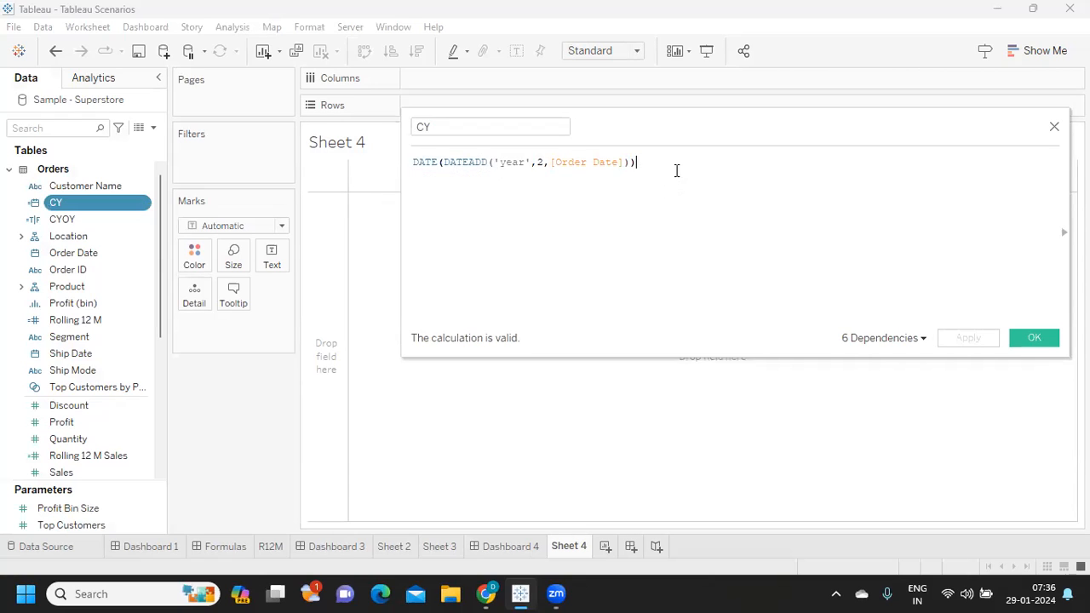
{"action": "left_click", "coordinate": [442, 168], "text": "shift"}
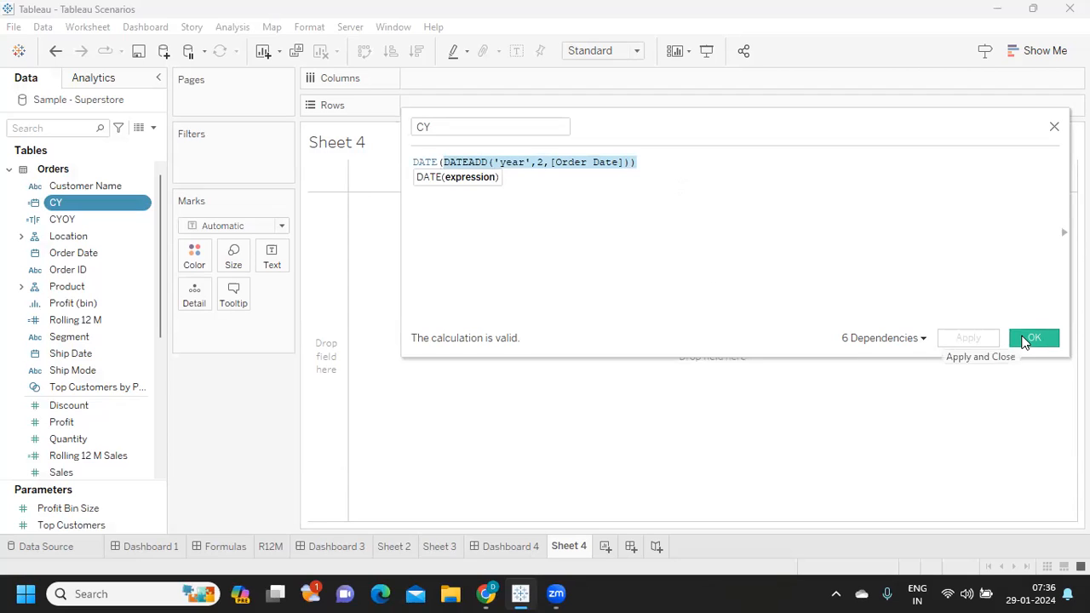
{"action": "left_click_drag", "start_coordinate": [443, 124], "coordinate": [407, 121]}
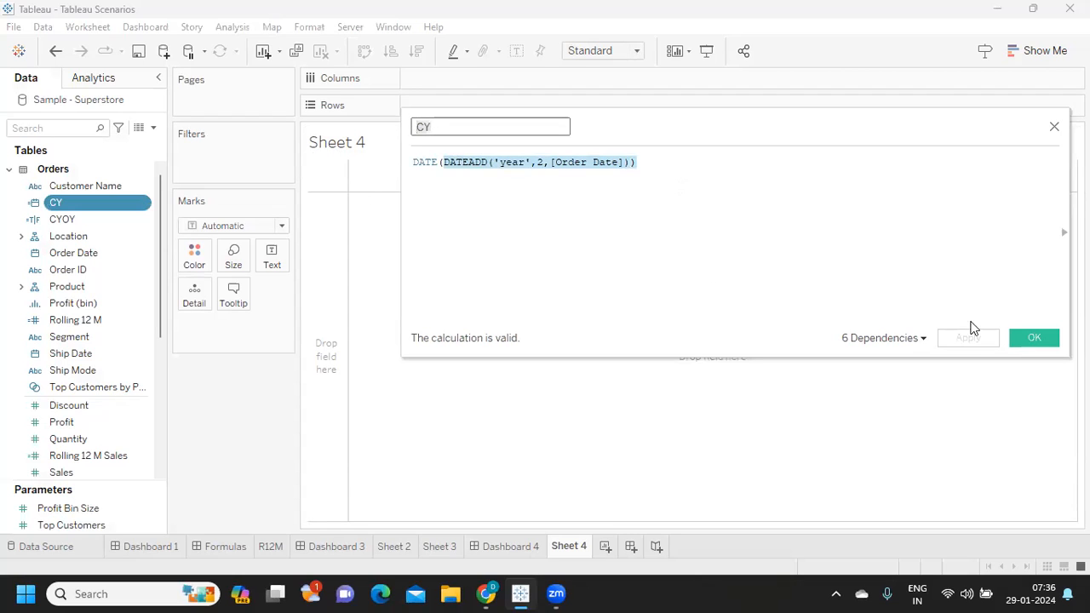
{"action": "left_click", "coordinate": [1049, 343]}
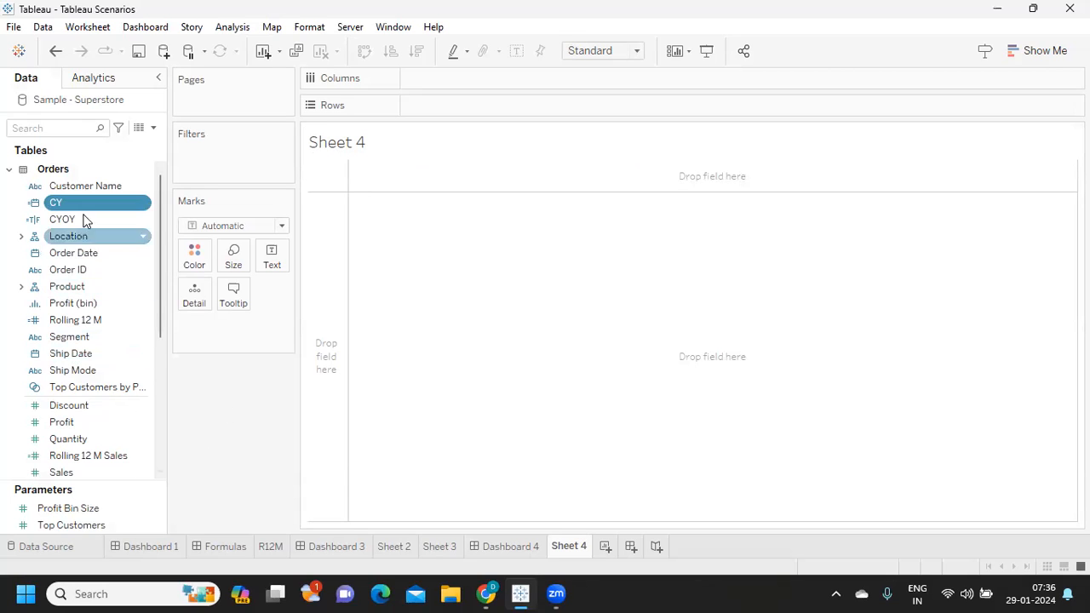
- Start a calculated field named YTD with the comment "//Year Till Date", checking today's date in the system calendar
{"action": "left_click", "coordinate": [154, 130]}
{"action": "left_click", "coordinate": [109, 145]}
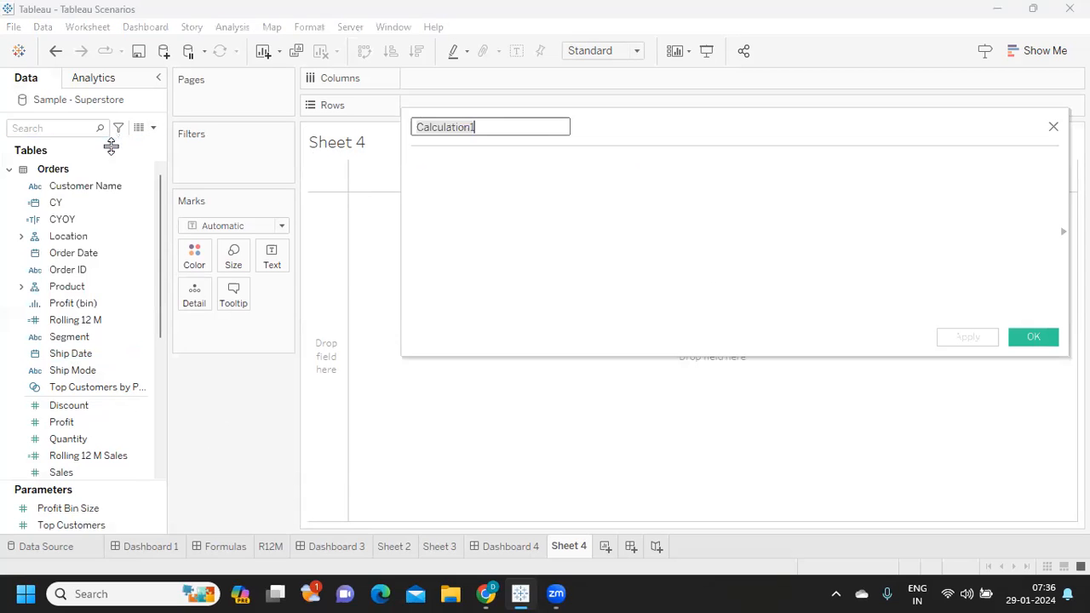
{"action": "type", "text": "y"}
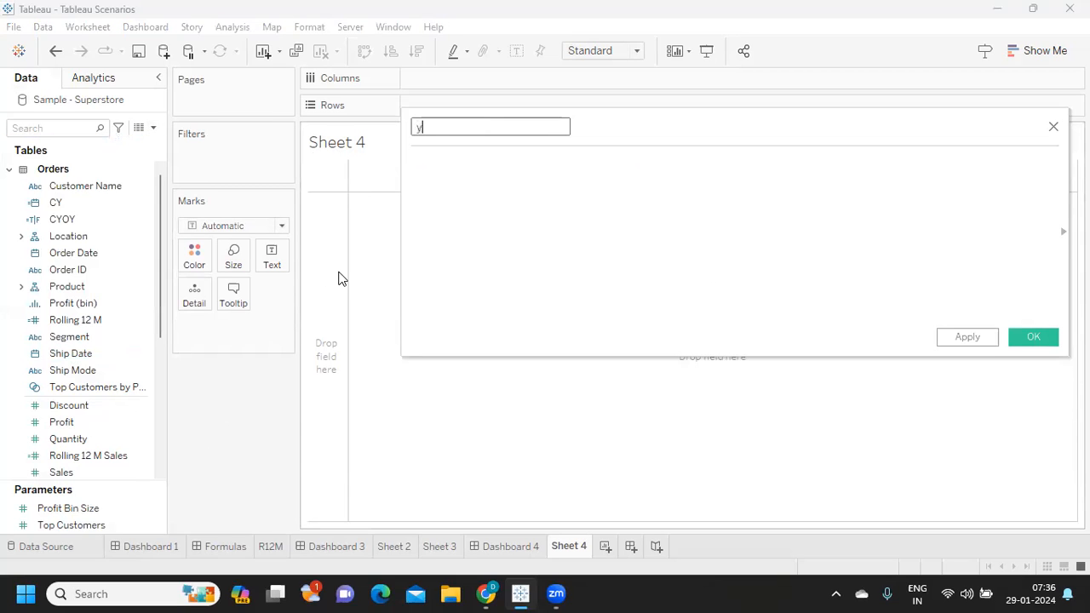
{"action": "type", "text": "yt"}
{"action": "left_click", "coordinate": [462, 161]}
{"action": "type", "text": "//Year Till Date"}
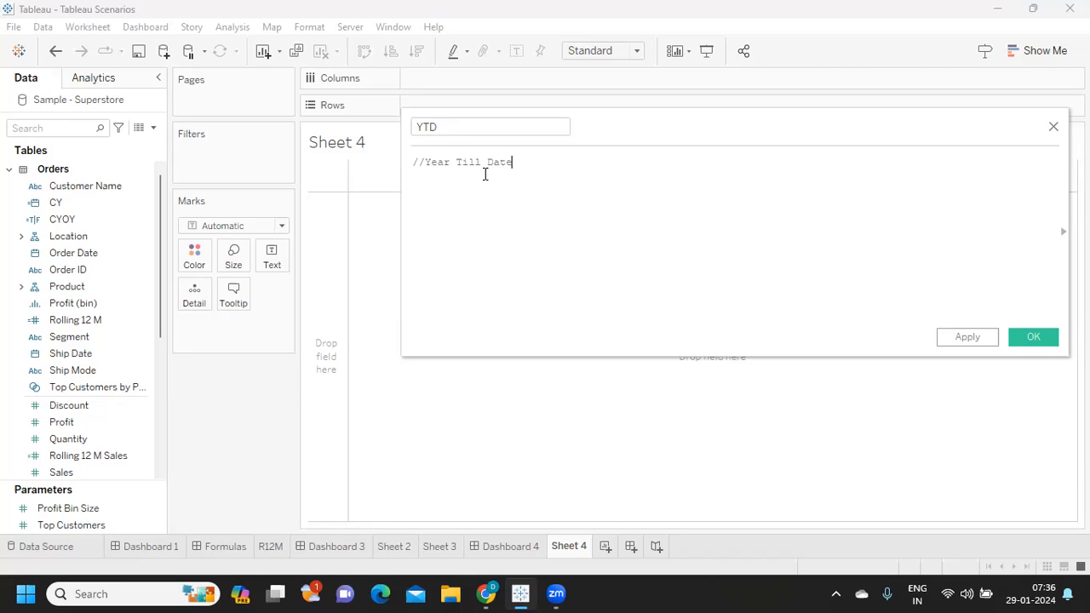
{"action": "left_click", "coordinate": [1024, 594]}
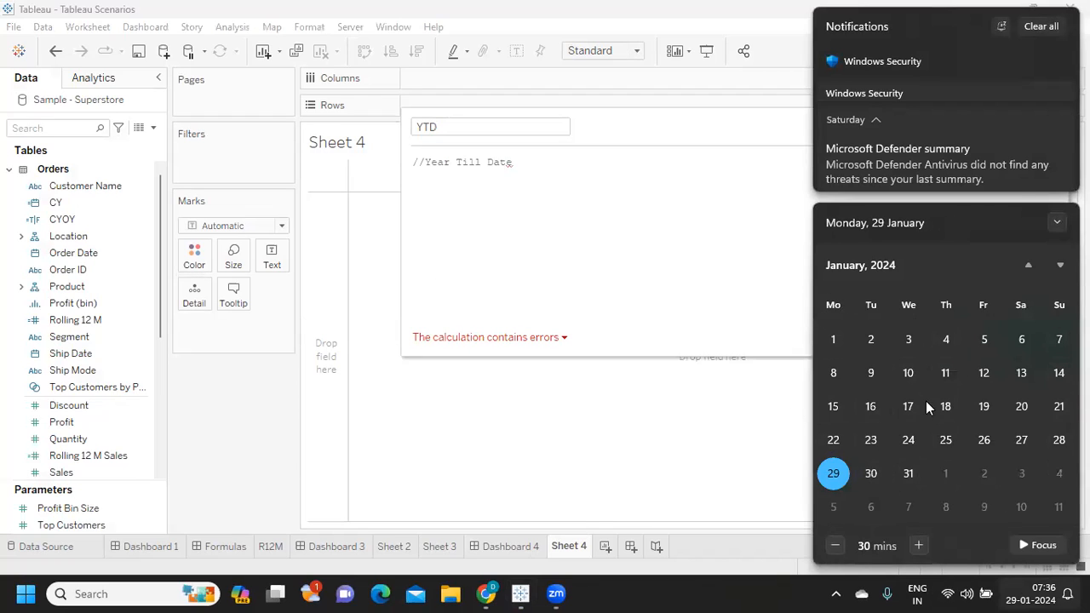
{"action": "left_click", "coordinate": [529, 167]}
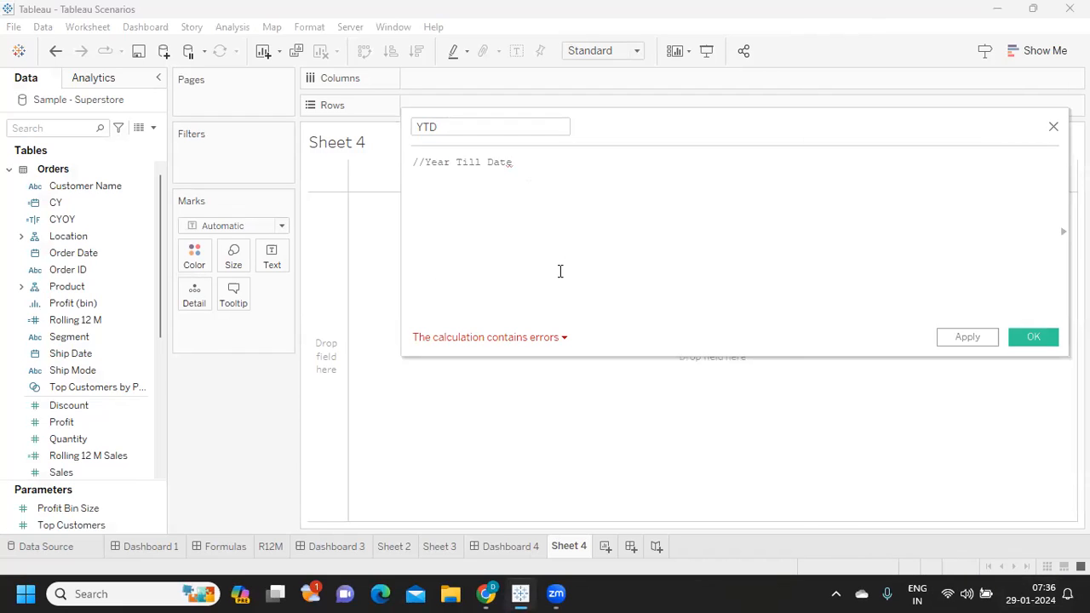
{"action": "key", "text": "Return"}
- Show the Formulas dashboard and save the new calculation under the name YTD Sales
{"action": "left_click", "coordinate": [222, 547]}
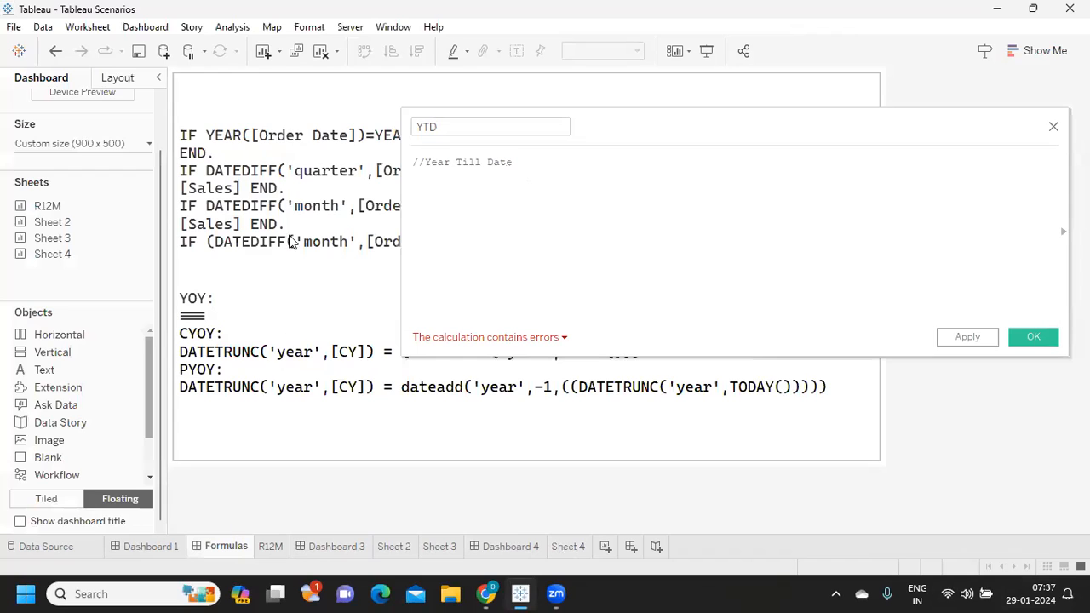
{"action": "left_click", "coordinate": [976, 339]}
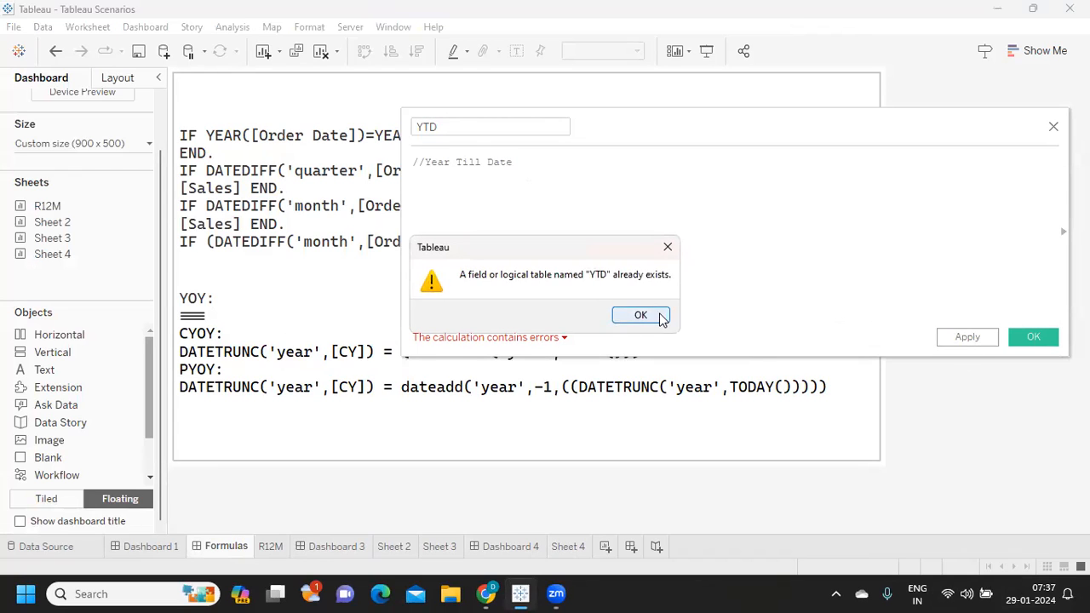
{"action": "left_click", "coordinate": [638, 314]}
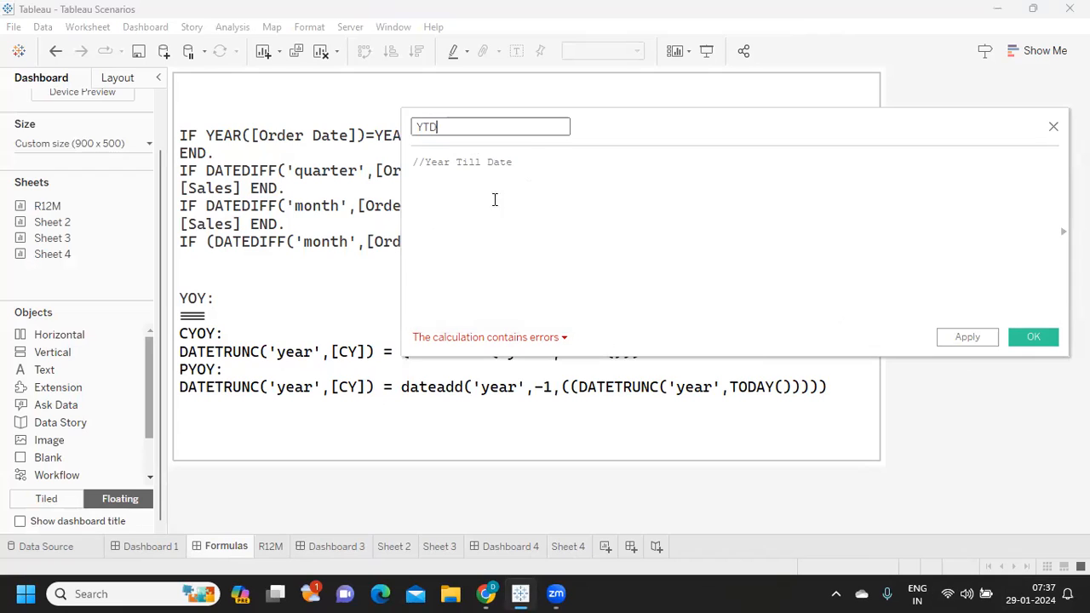
{"action": "type", "text": "Sales"}
{"action": "left_click", "coordinate": [954, 341]}
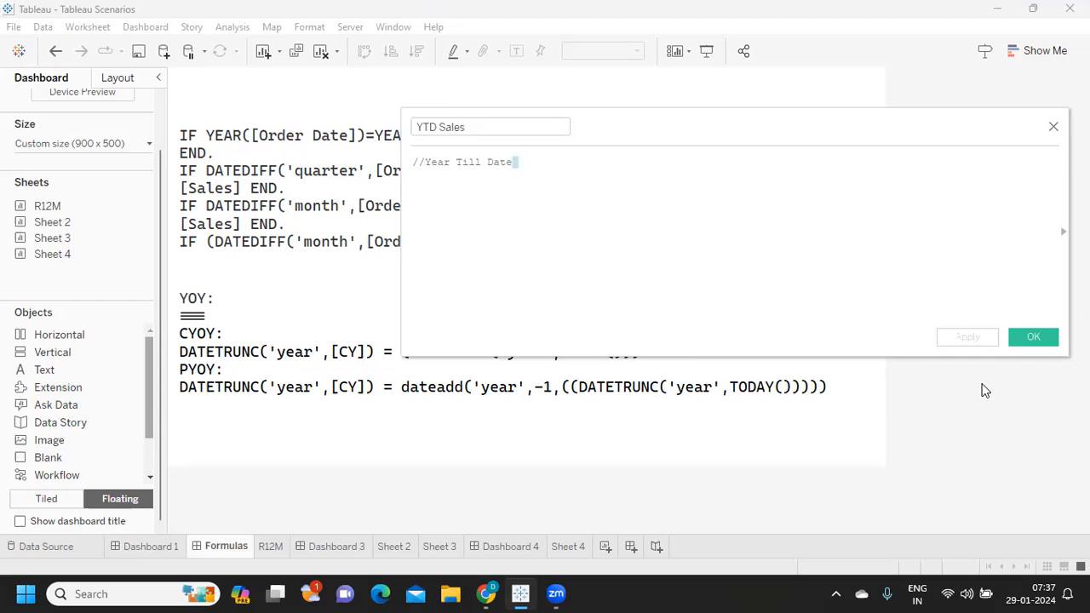
{"action": "left_click", "coordinate": [1018, 337]}
- Copy the first formula, IF YEAR([Order Date])=YEAR(TODAY()) AND [Order Date]<=TODAY() THEN [Sales] END, from the dashboard's text object
{"action": "double_click", "coordinate": [311, 298]}
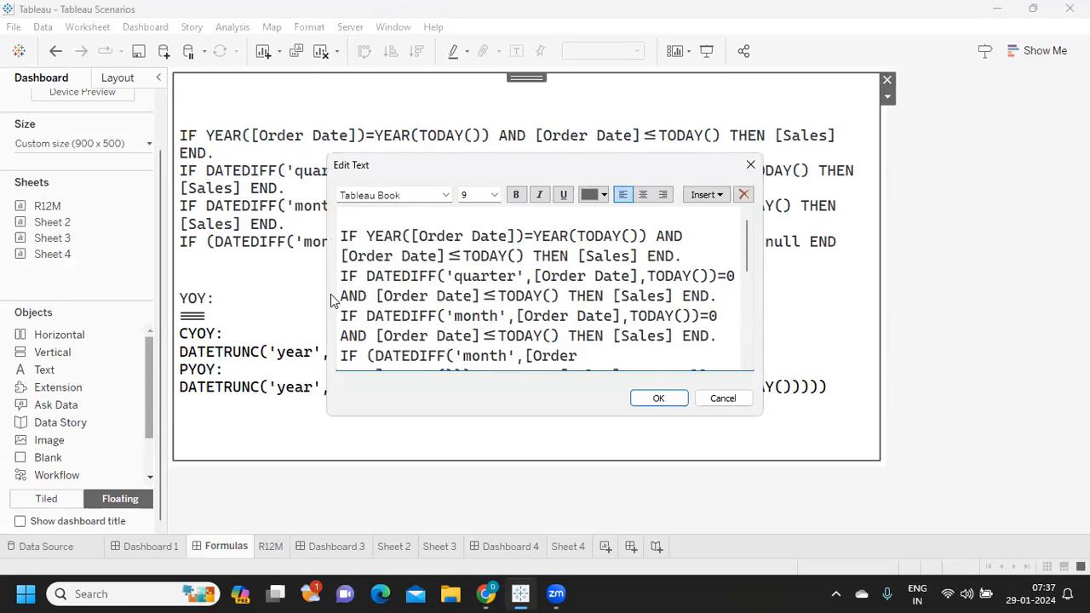
{"action": "left_click_drag", "start_coordinate": [340, 237], "coordinate": [703, 252]}
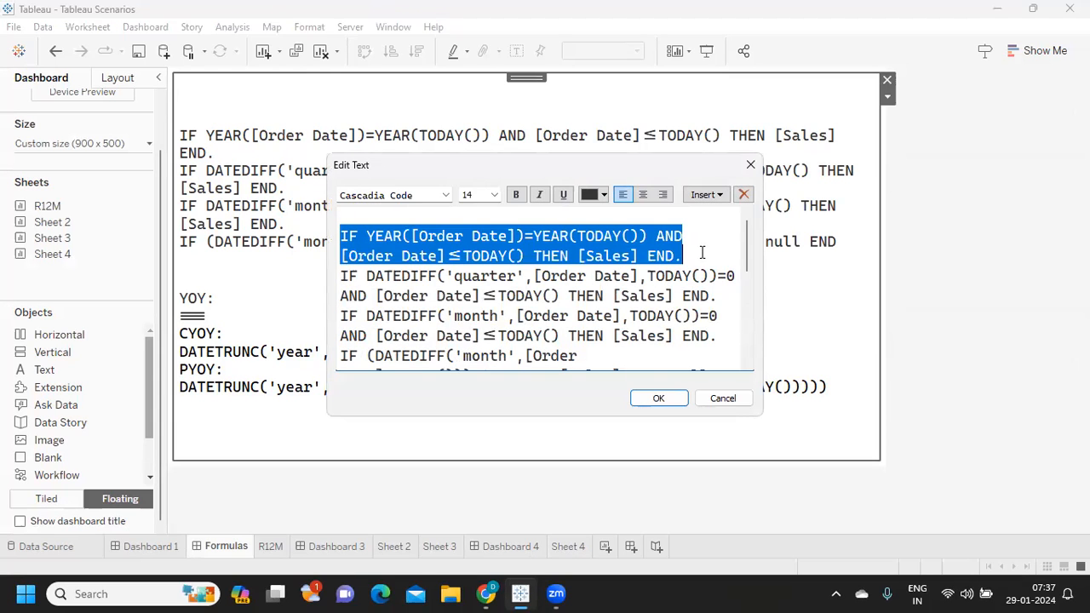
{"action": "left_click", "coordinate": [661, 399]}
- On Sheet 4, find the YTD Sales field by searching for "yt" and paste the copied formula below its comment
{"action": "left_click", "coordinate": [570, 548]}
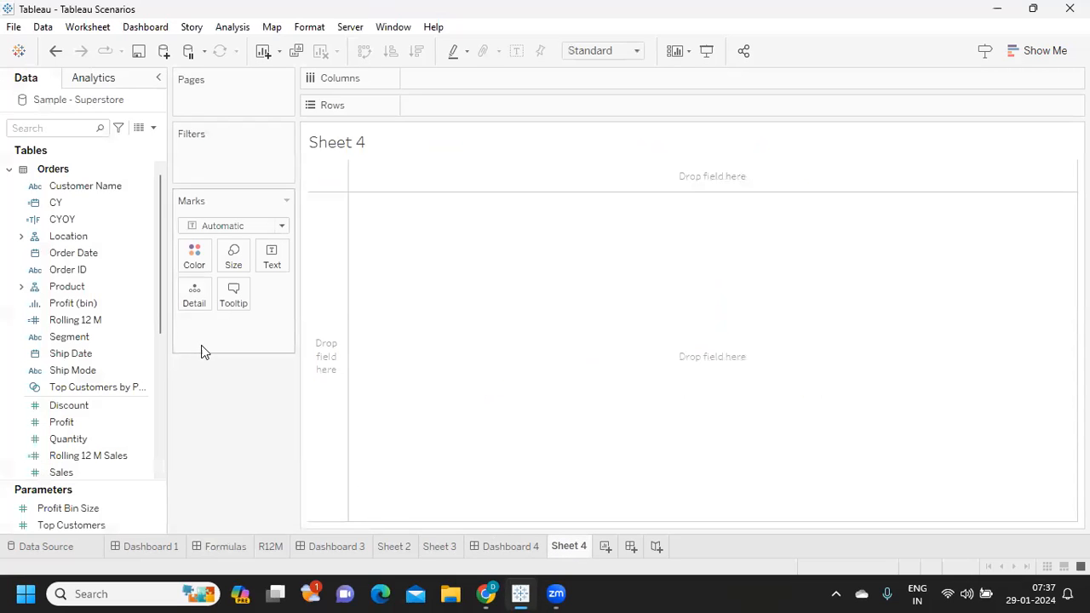
{"action": "left_click", "coordinate": [77, 129]}
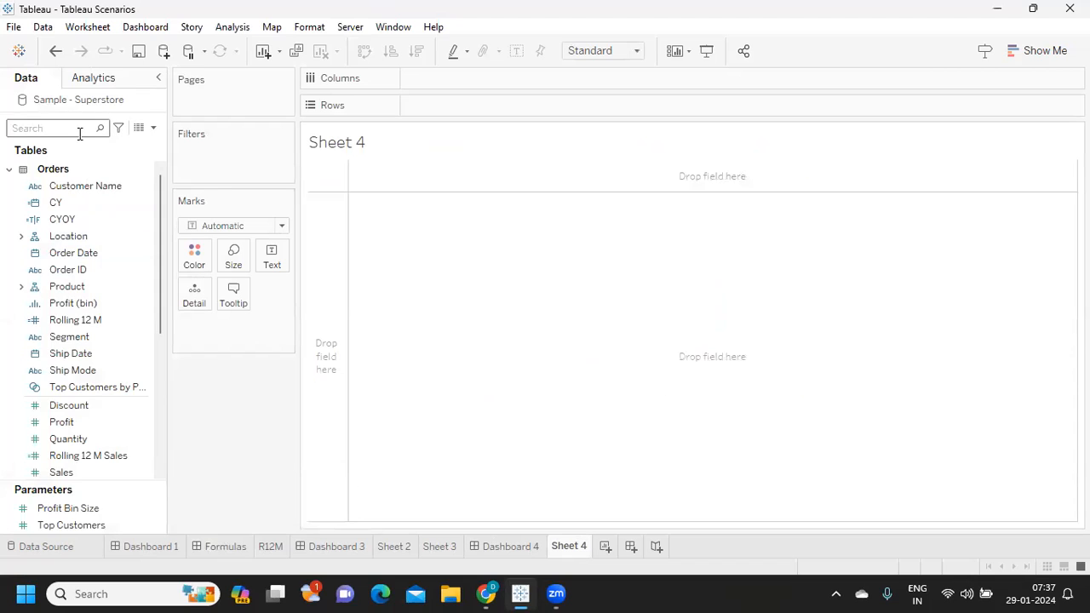
{"action": "type", "text": "yt"}
{"action": "left_click", "coordinate": [126, 181]}
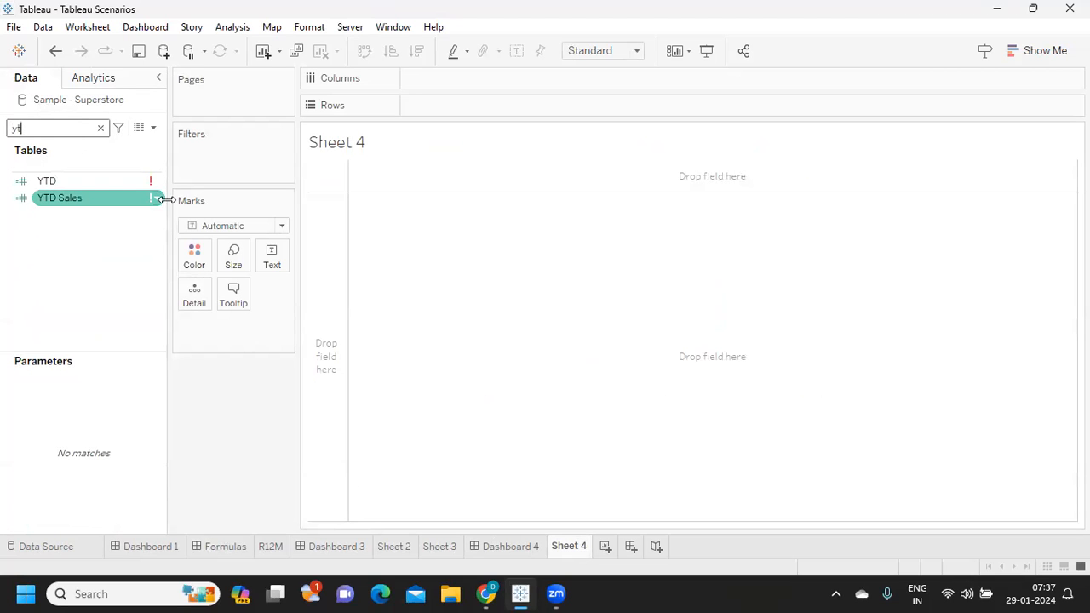
{"action": "right_click", "coordinate": [158, 203]}
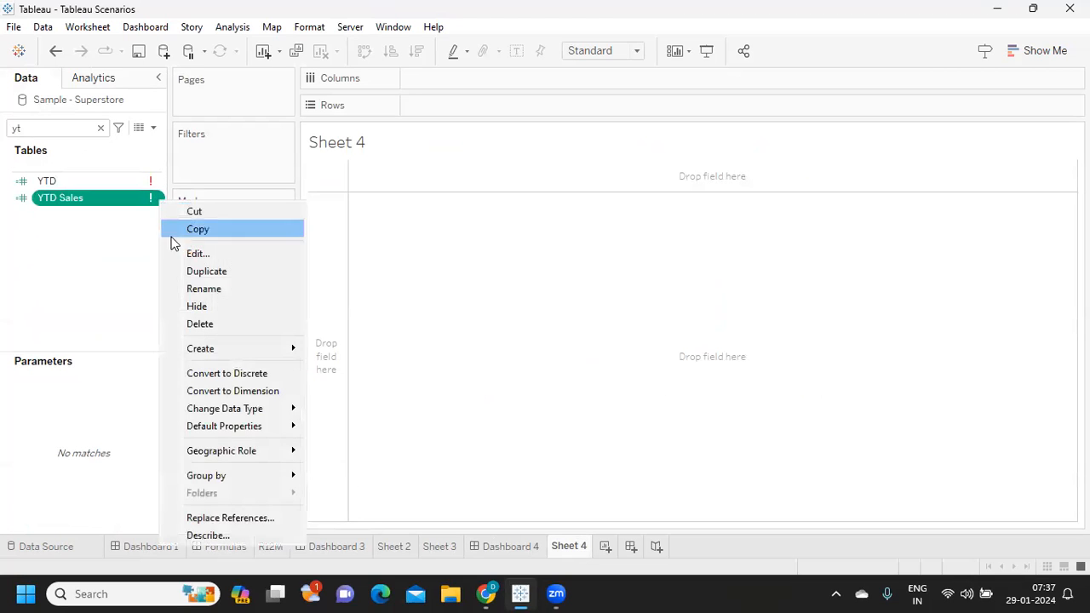
{"action": "left_click", "coordinate": [195, 253]}
{"action": "key", "text": "Return"}
{"action": "type", "text": "IF YEAR([Order Date])=YEAR(TODAY()) AND [Order Date]<=TODAY() THEN [Sales] END."}
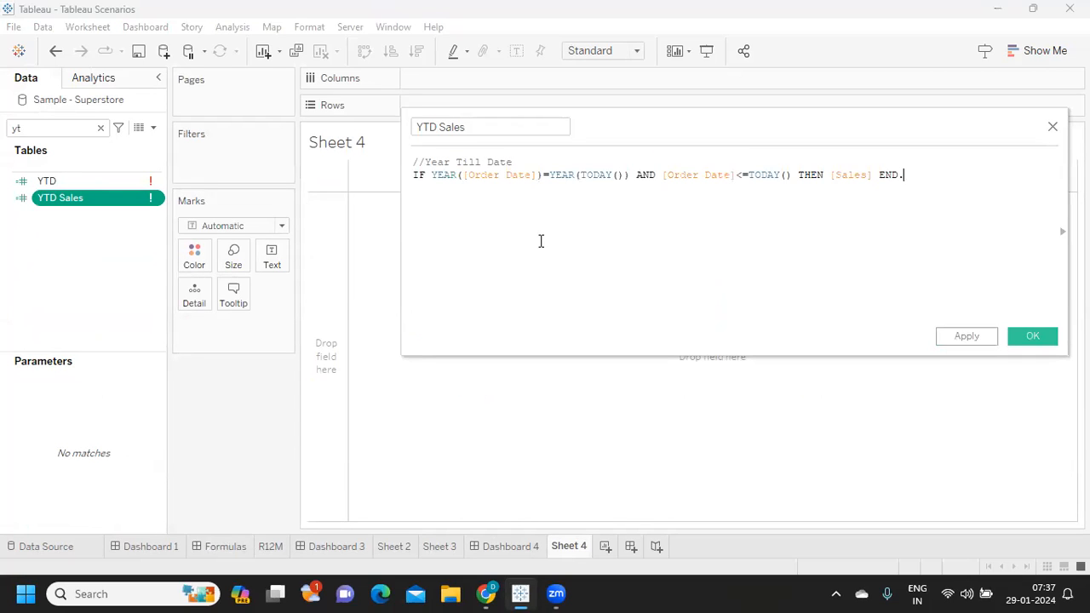
- Replace Order Date with CY inside the YEAR function and review the comparison with YEAR(TODAY())
{"action": "double_click", "coordinate": [490, 177]}
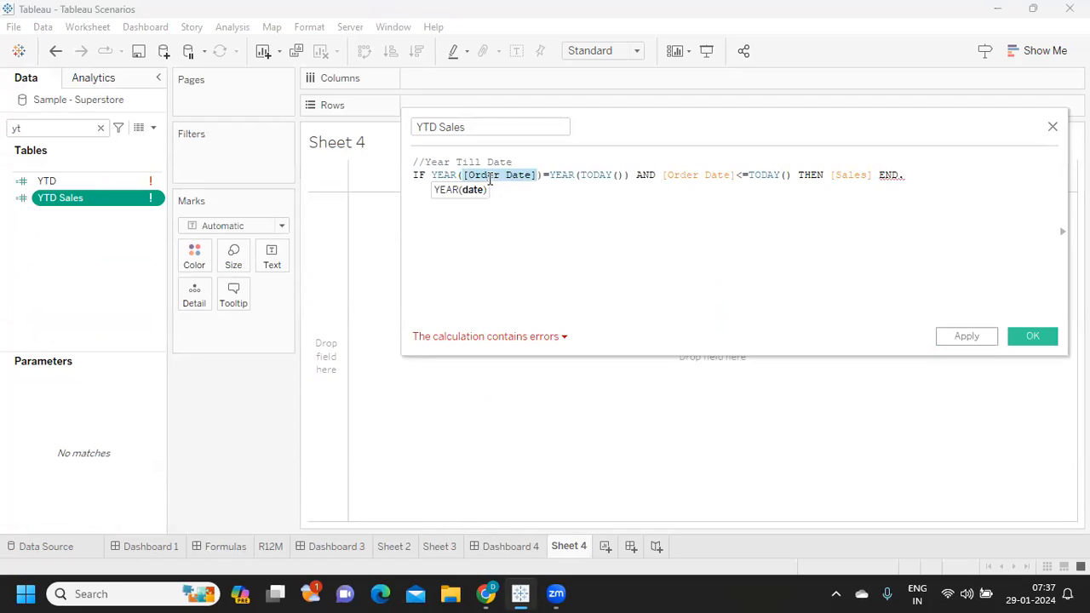
{"action": "type", "text": "cy"}
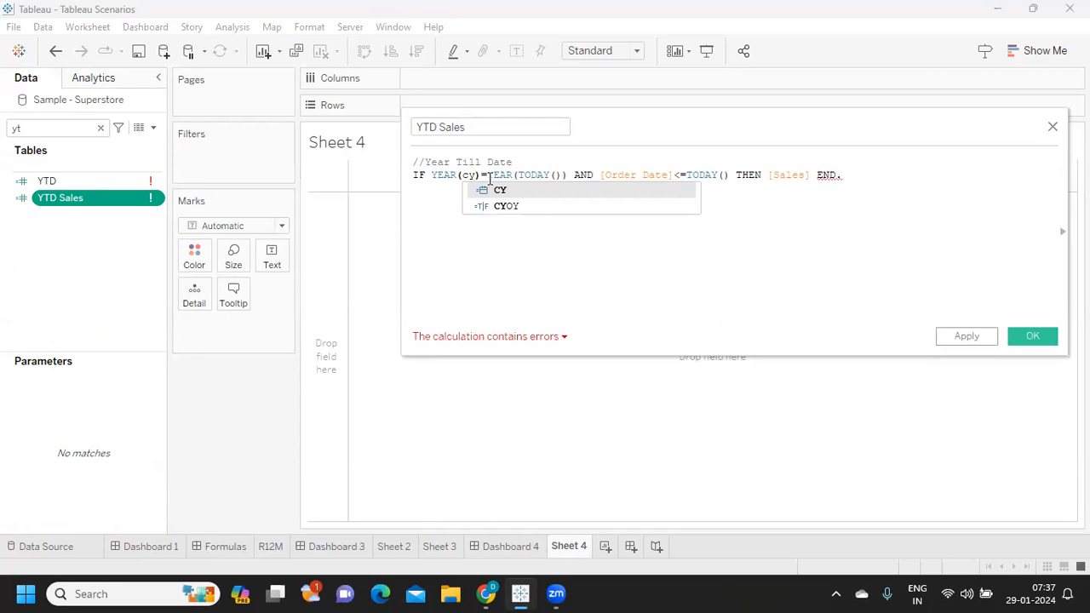
{"action": "left_click", "coordinate": [499, 190]}
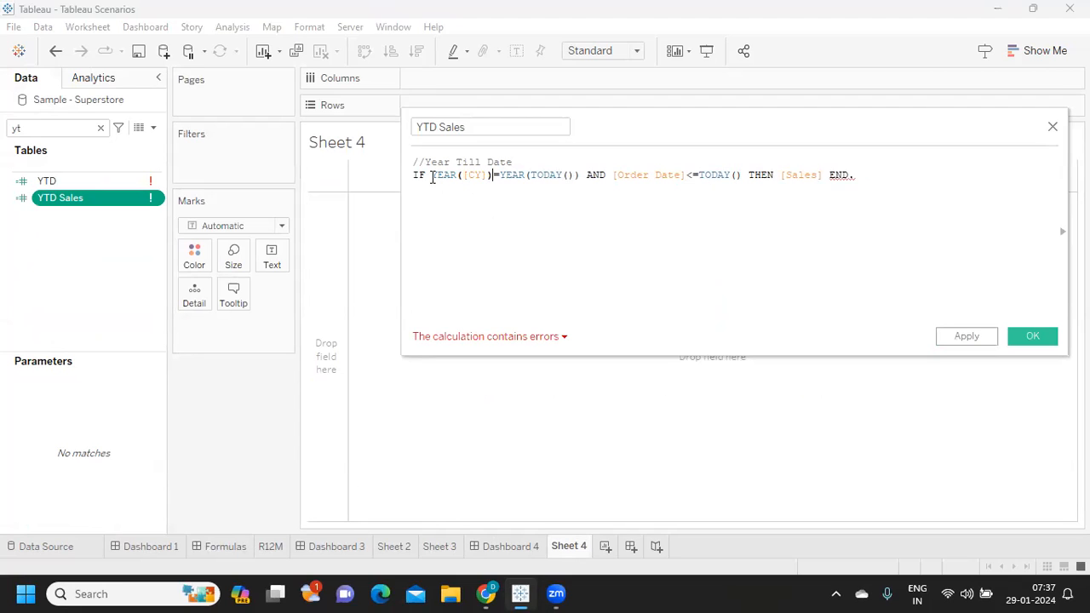
{"action": "left_click_drag", "start_coordinate": [431, 175], "coordinate": [576, 175]}
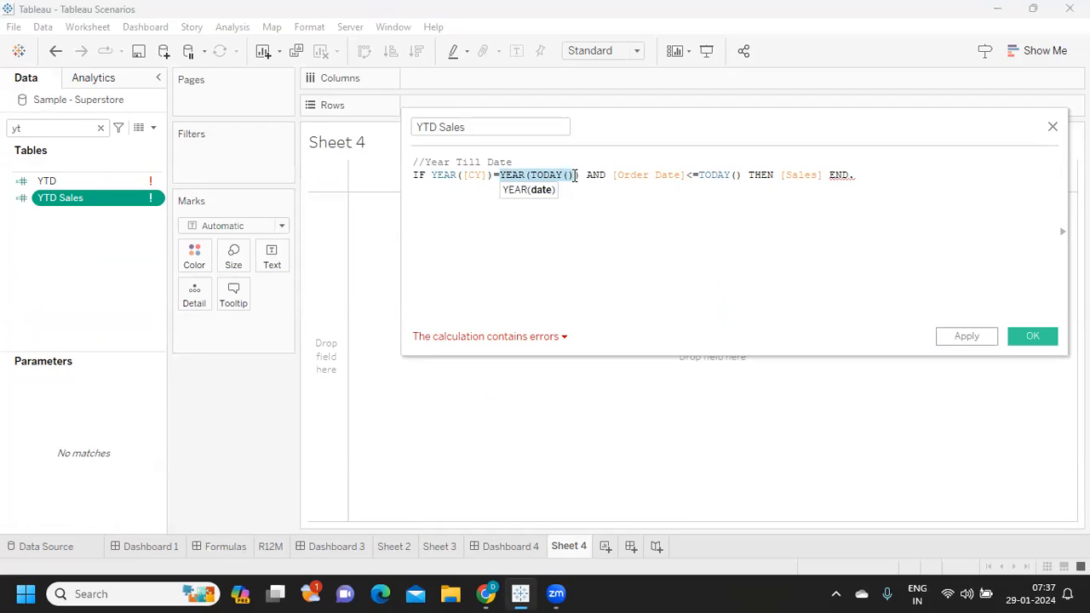
{"action": "double_click", "coordinate": [552, 174]}
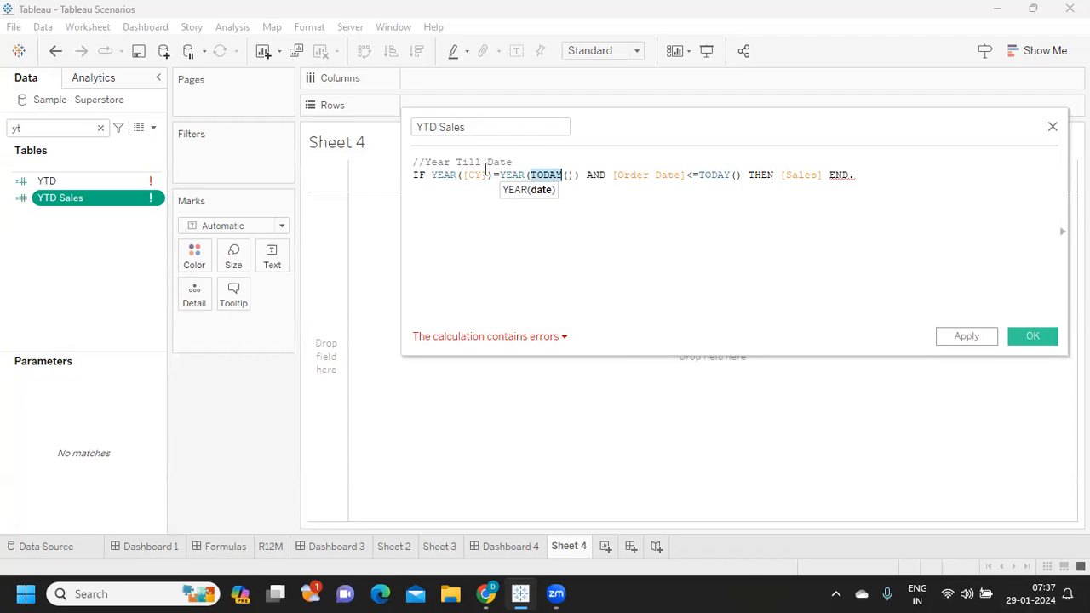
{"action": "left_click_drag", "start_coordinate": [493, 175], "coordinate": [459, 177]}
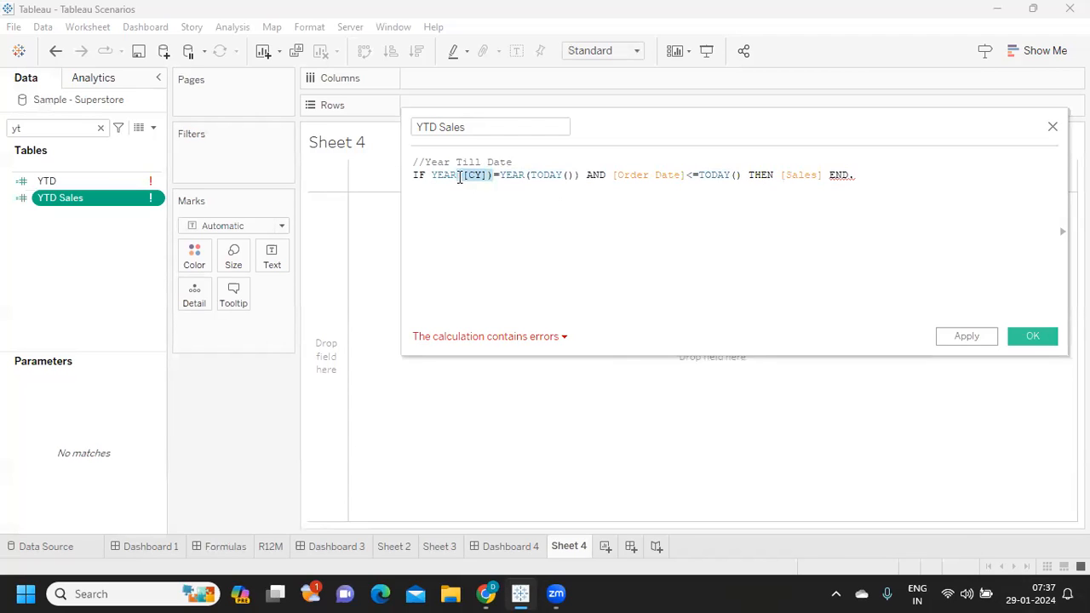
- Replace Order Date with CY in the <=TODAY() condition and check today's date in the system calendar
{"action": "left_click", "coordinate": [610, 174]}
{"action": "left_click_drag", "start_coordinate": [612, 174], "coordinate": [686, 176]}
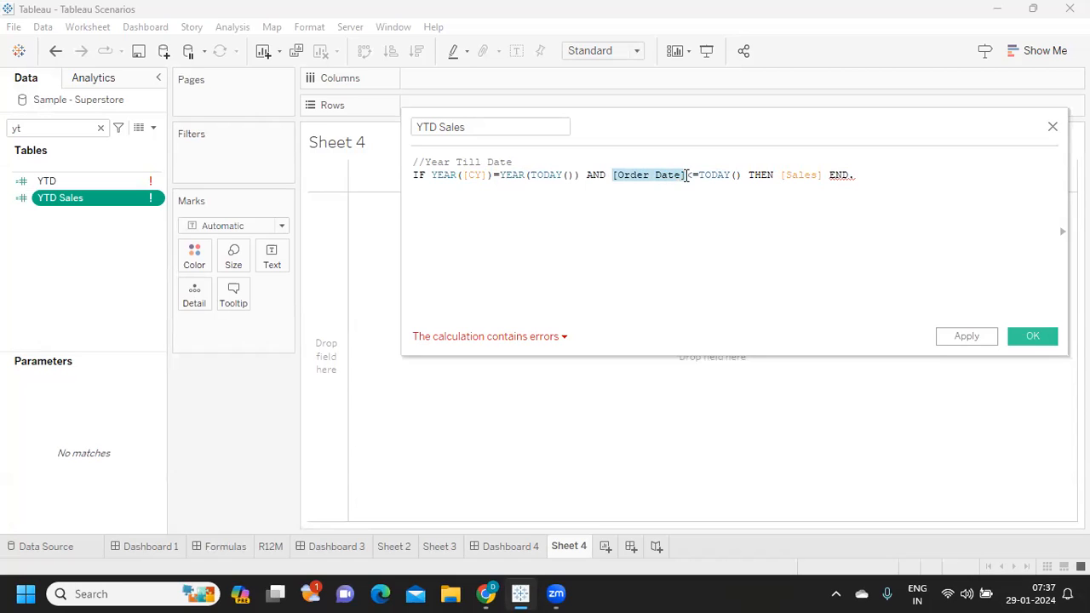
{"action": "type", "text": "cy"}
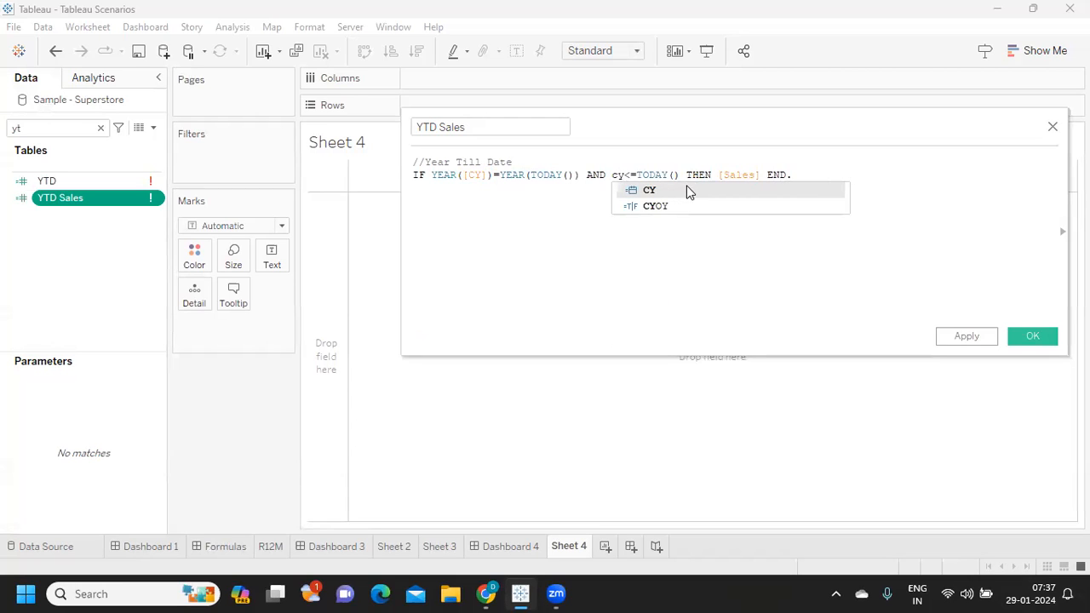
{"action": "left_click", "coordinate": [687, 187]}
{"action": "left_click_drag", "start_coordinate": [647, 175], "coordinate": [688, 175]}
{"action": "left_click_drag", "start_coordinate": [612, 175], "coordinate": [698, 171]}
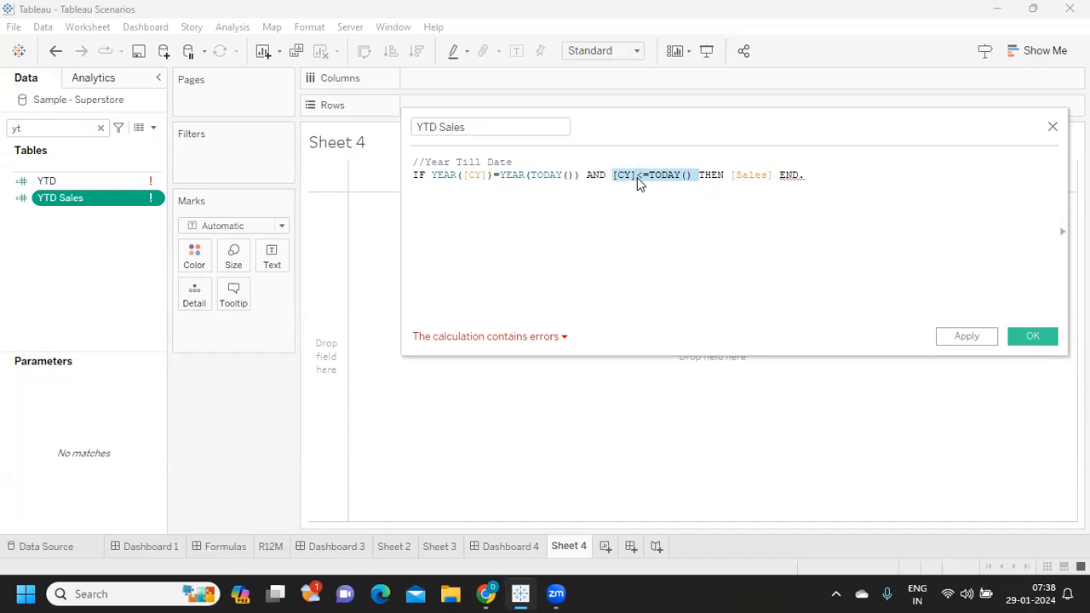
{"action": "left_click", "coordinate": [1032, 594]}
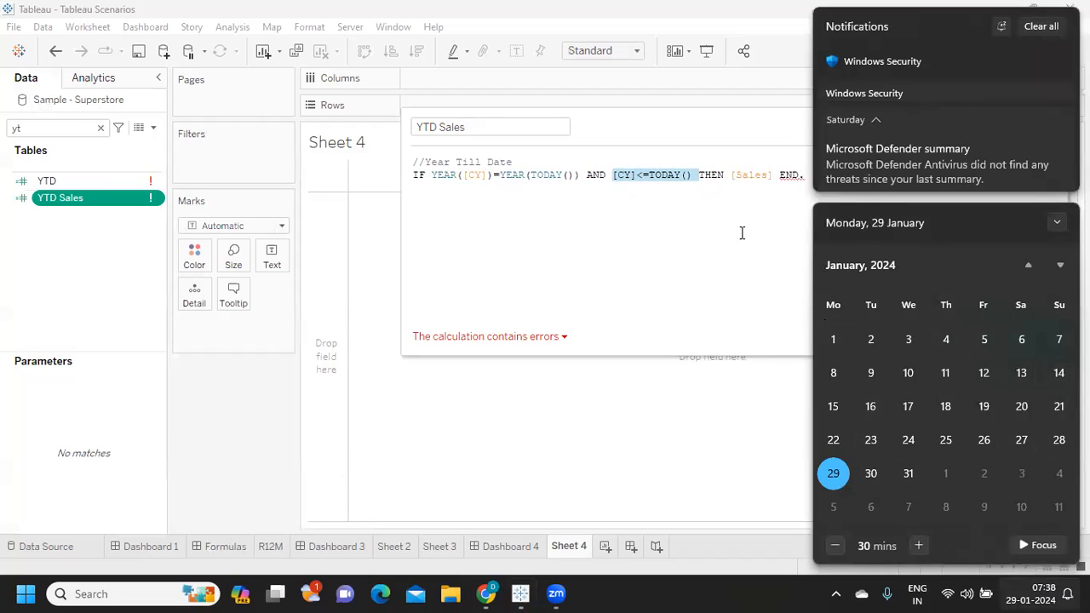
- Remove the stray period after END in the YTD Sales formula and wrap the whole IF expression in SUM()
{"action": "left_click", "coordinate": [774, 177]}
{"action": "key", "text": "BackSpace"}
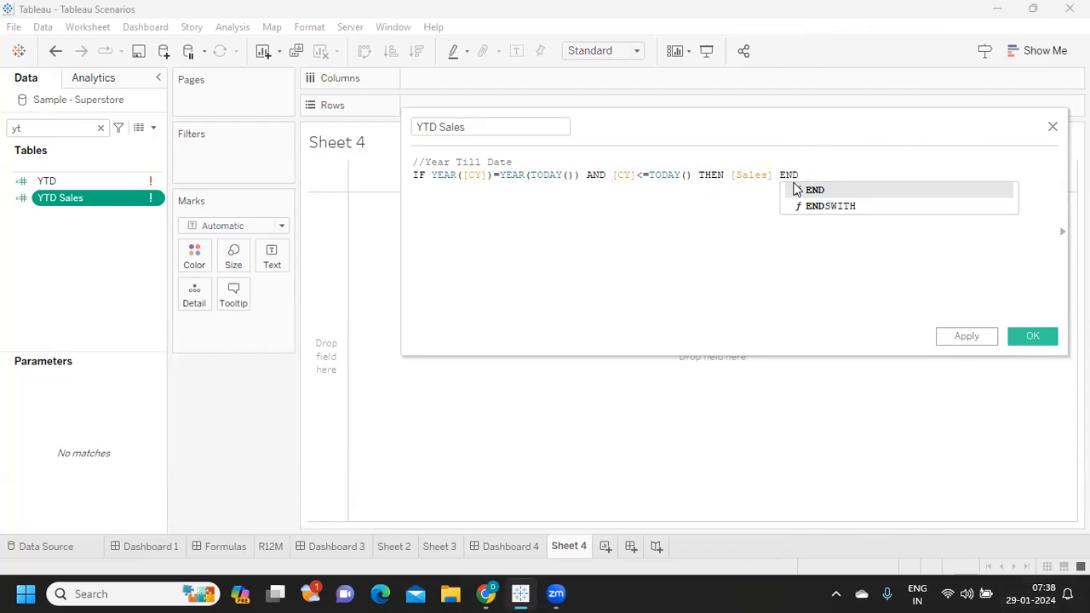
{"action": "left_click", "coordinate": [833, 189]}
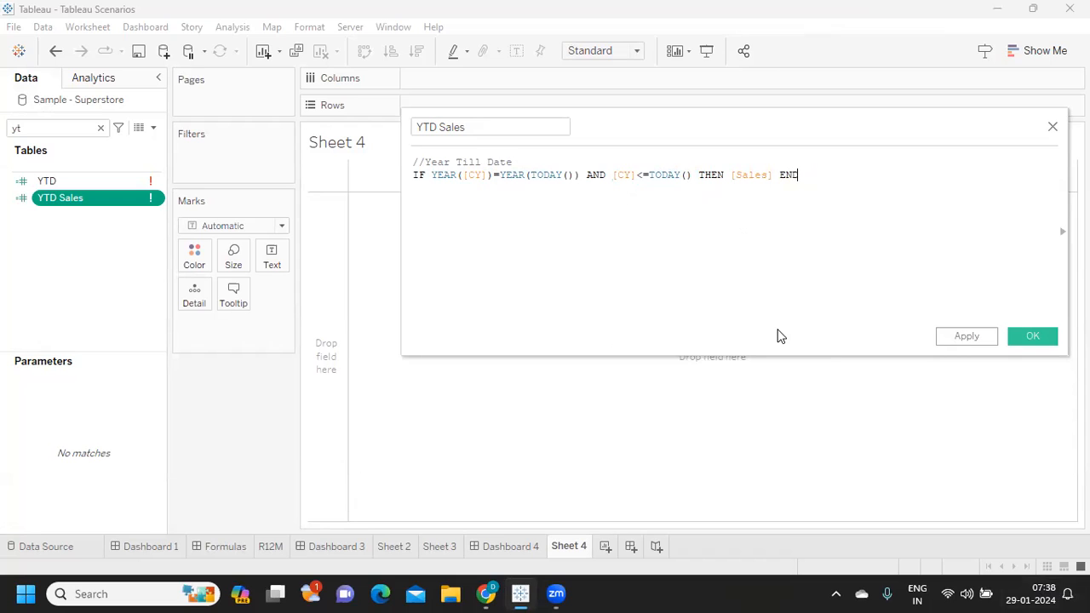
{"action": "left_click", "coordinate": [415, 176]}
{"action": "key", "text": "Return"}
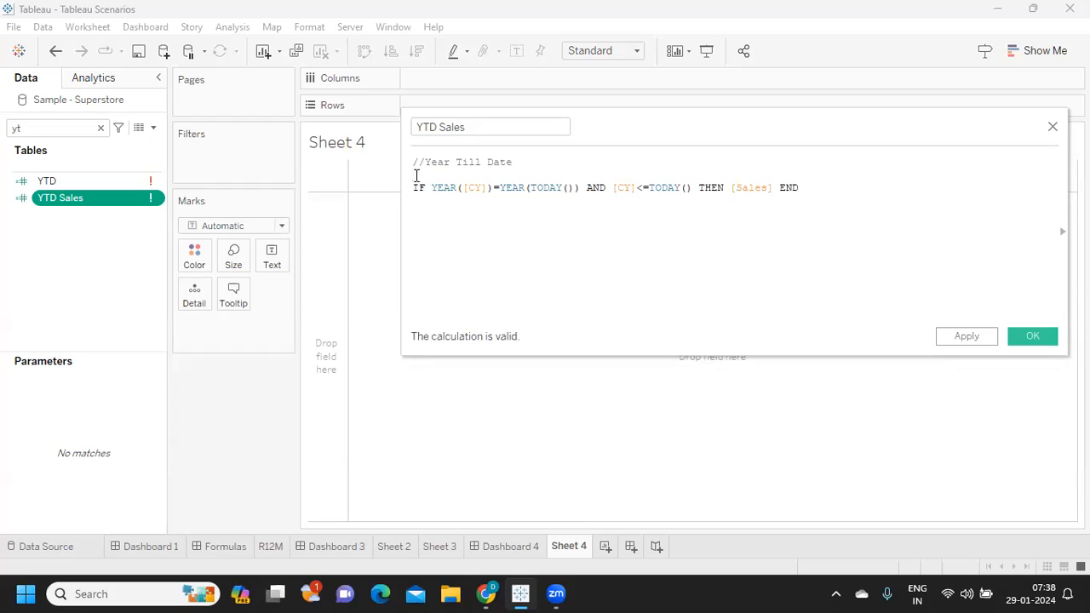
{"action": "type", "text": "SUM("}
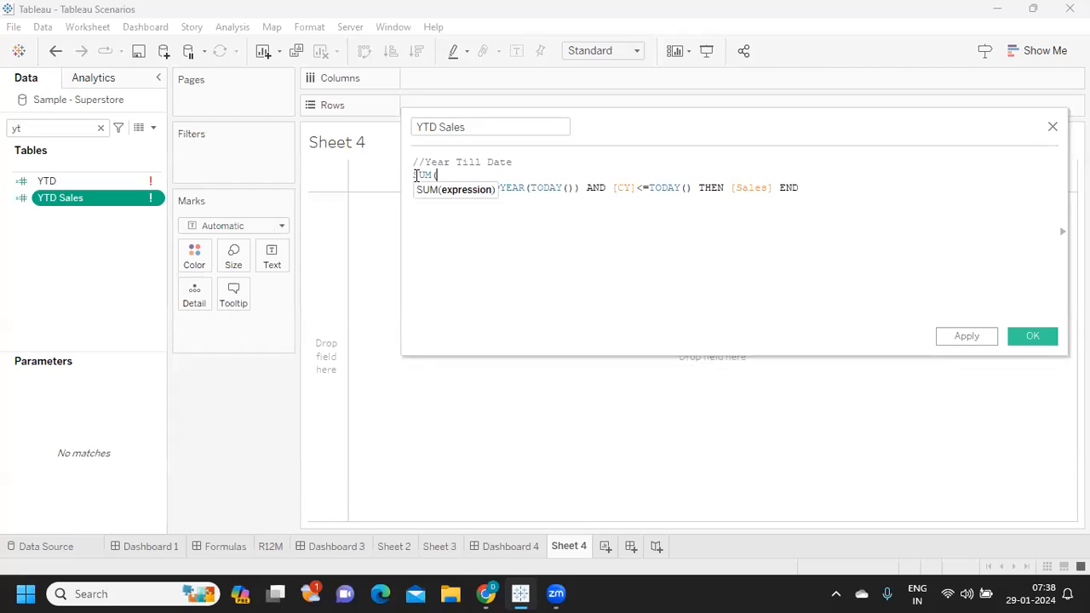
{"action": "left_click", "coordinate": [826, 184]}
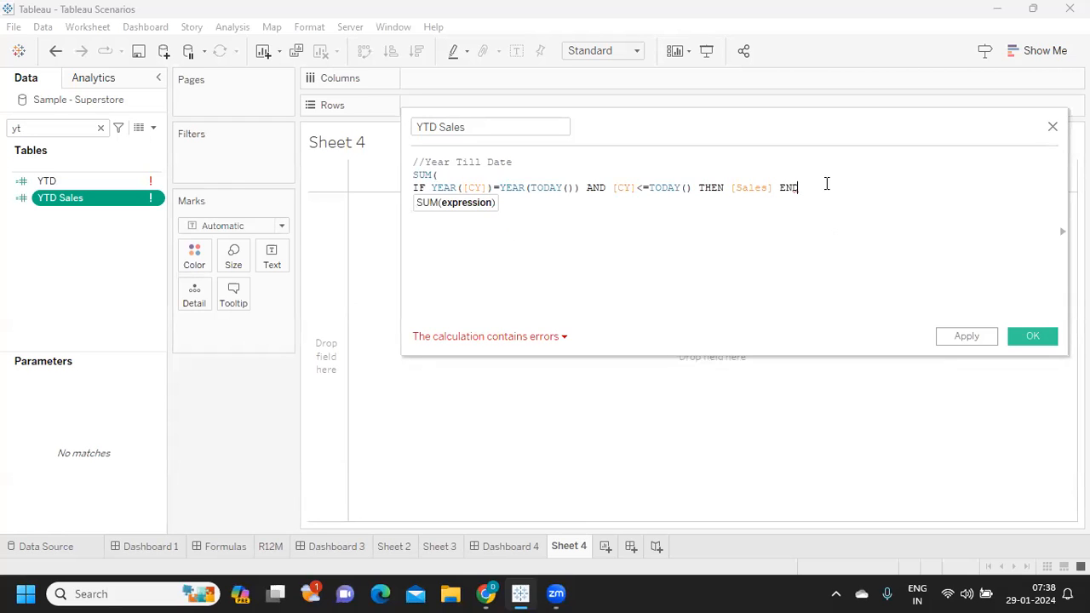
{"action": "type", "text": ")"}
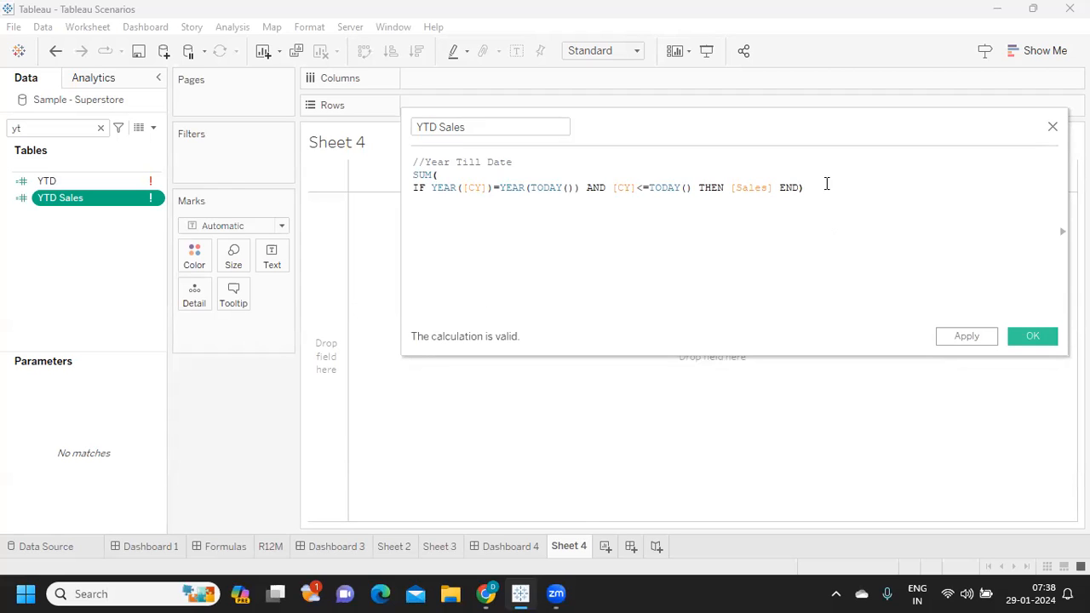
- Review the SUM expression and save the YTD Sales calculated field
{"action": "left_click_drag", "start_coordinate": [820, 187], "coordinate": [410, 179]}
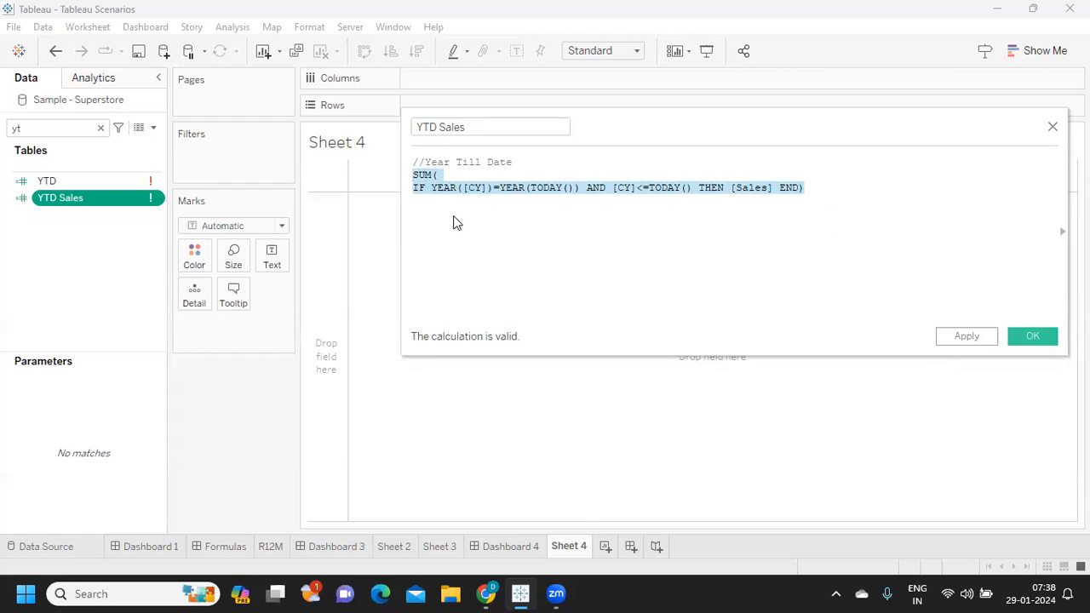
{"action": "left_click", "coordinate": [454, 217]}
{"action": "double_click", "coordinate": [421, 174]}
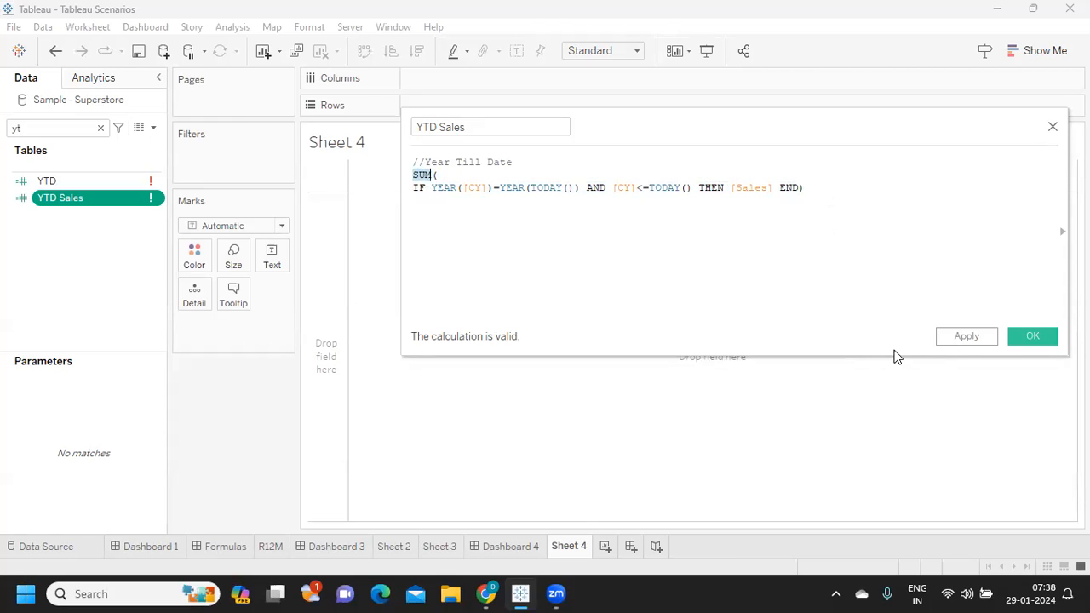
{"action": "left_click", "coordinate": [989, 335]}
{"action": "left_click", "coordinate": [1027, 336]}
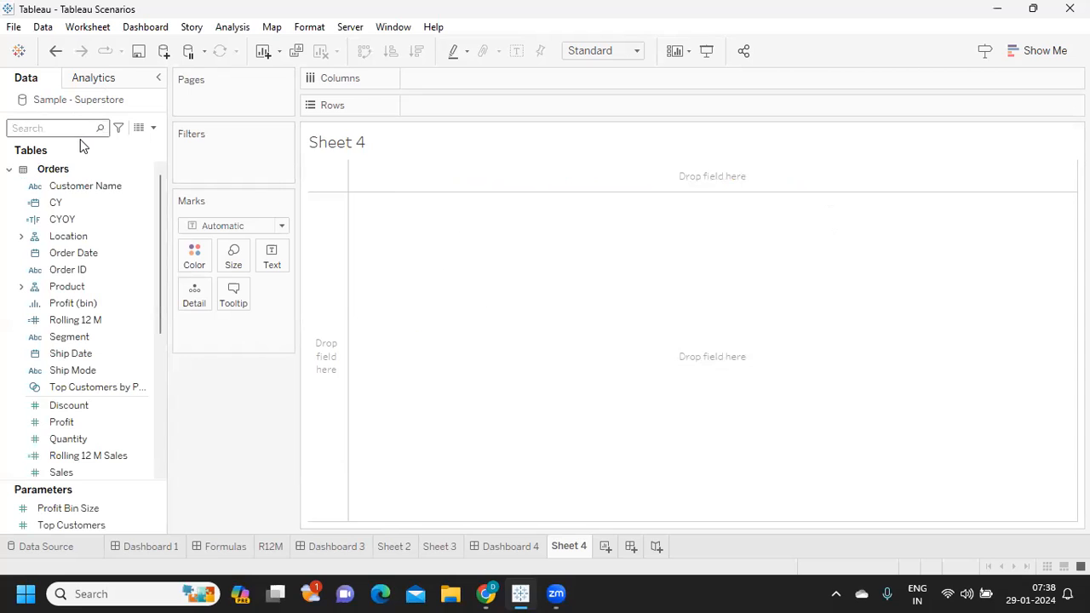
- Put CY on Rows twice, once by year and once by the discrete month, and look through the 2024 months
{"action": "left_click_drag", "start_coordinate": [56, 202], "coordinate": [460, 99]}
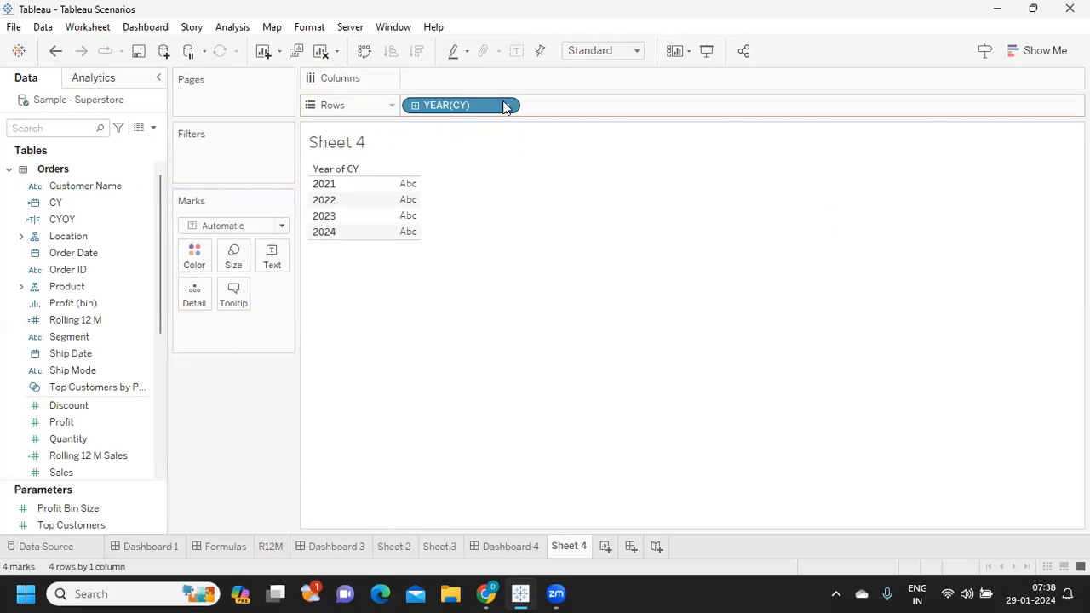
{"action": "left_click_drag", "start_coordinate": [452, 116], "coordinate": [579, 112]}
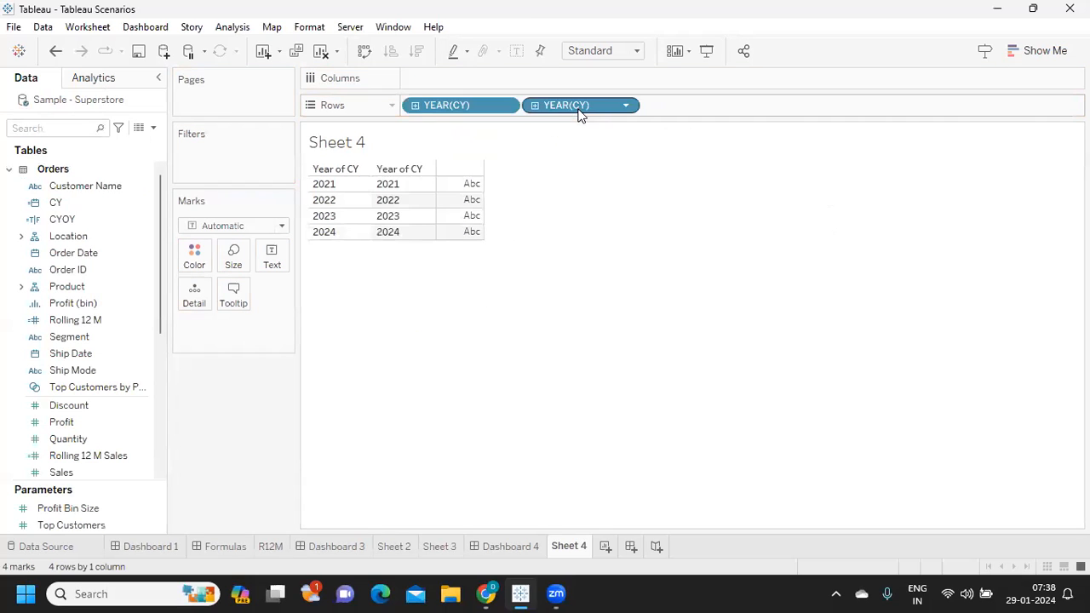
{"action": "left_click", "coordinate": [628, 106]}
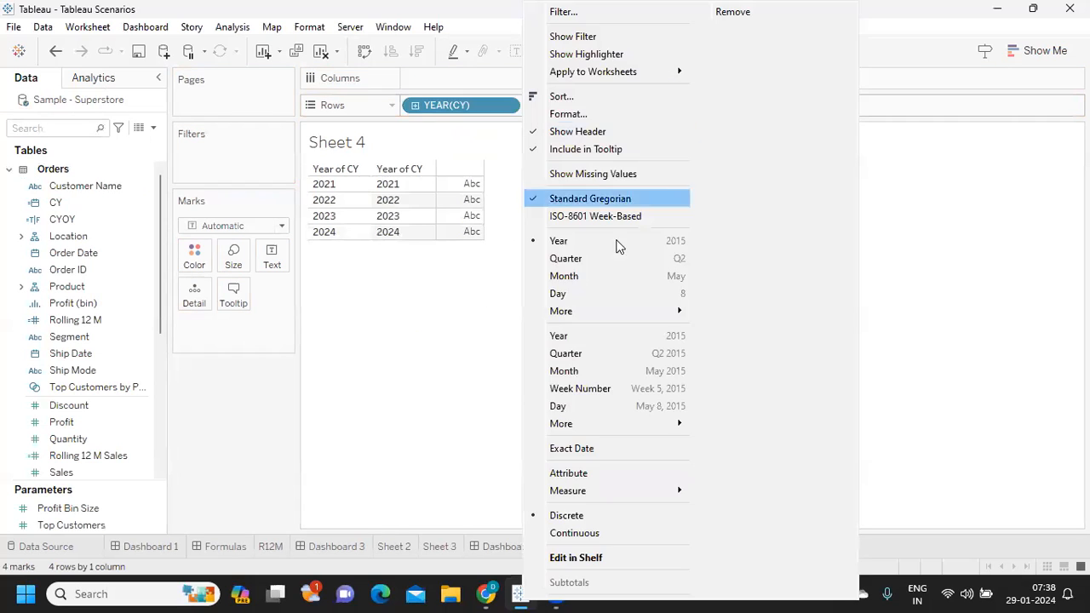
{"action": "left_click", "coordinate": [592, 280]}
{"action": "scroll", "coordinate": [367, 263], "scroll_direction": "down", "scroll_amount": 9}
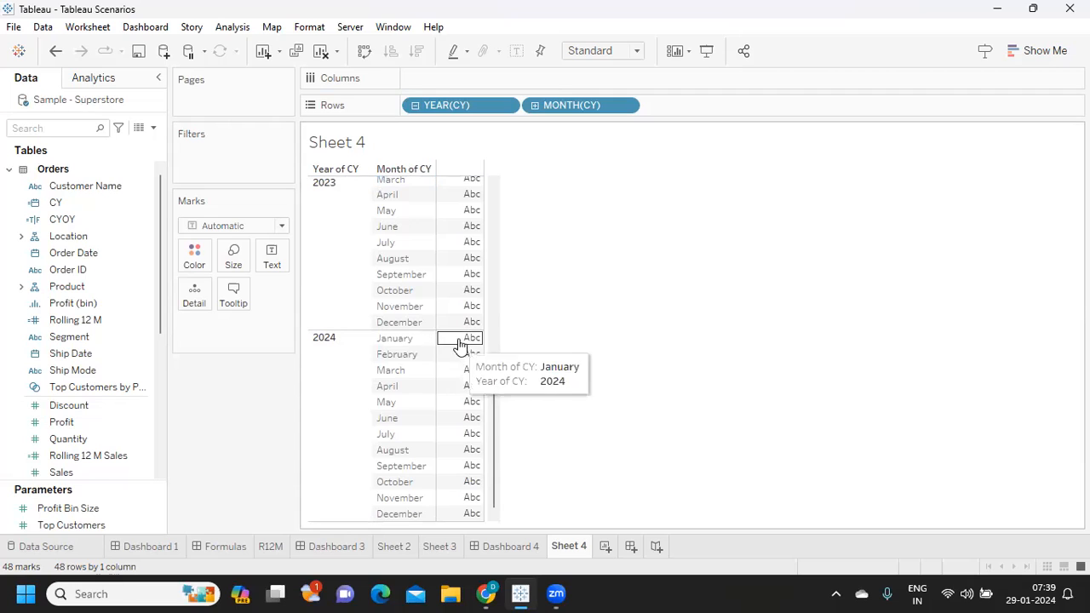
- Find YTD Sales by searching for "YT", show it as text in the view, and take both CY fields off Rows
{"action": "left_click", "coordinate": [68, 127]}
{"action": "type", "text": "YT"}
{"action": "left_click_drag", "start_coordinate": [59, 199], "coordinate": [271, 266]}
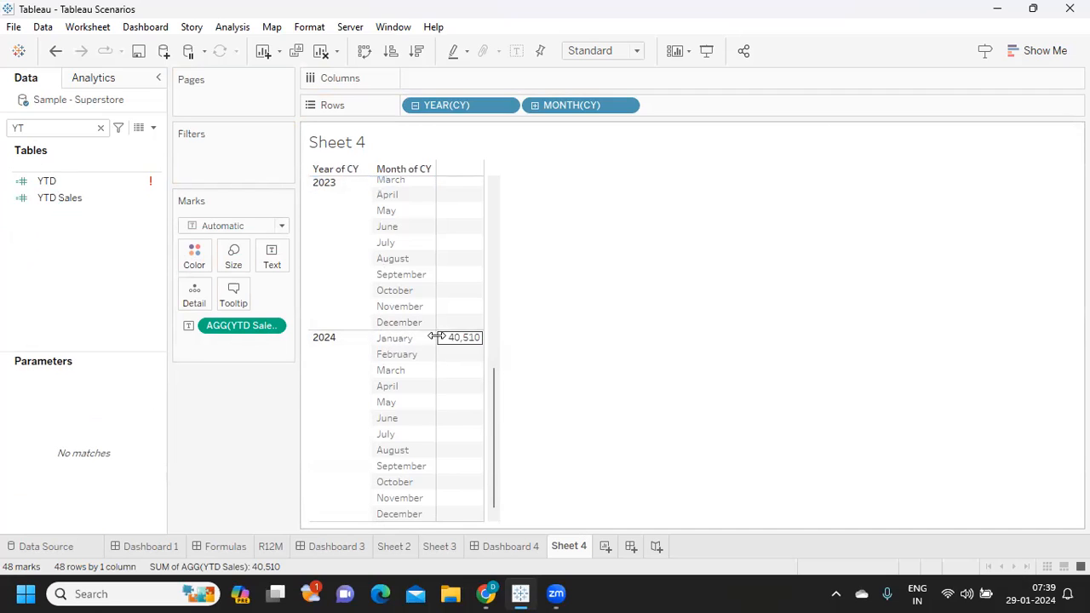
{"action": "left_click_drag", "start_coordinate": [446, 104], "coordinate": [625, 243]}
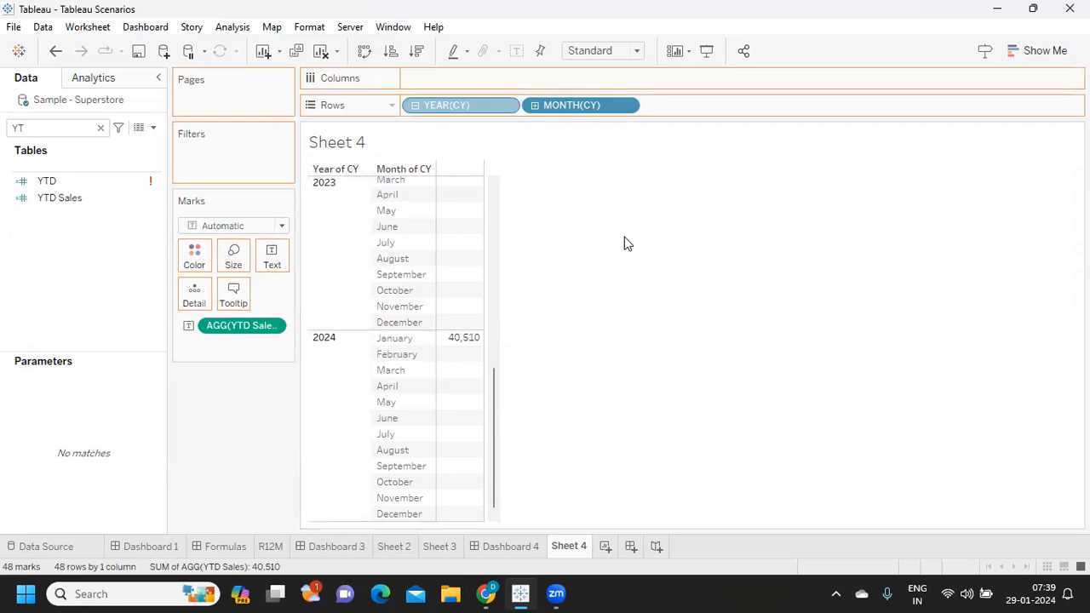
{"action": "left_click_drag", "start_coordinate": [441, 105], "coordinate": [545, 281]}
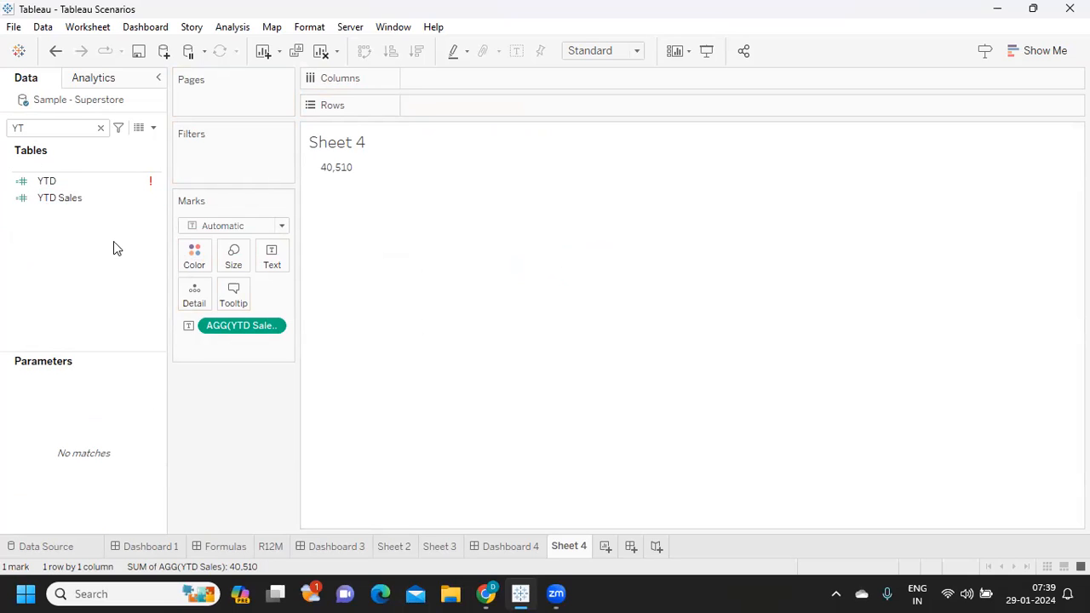
- Duplicate the YTD Sales field and open the copy for editing
{"action": "right_click", "coordinate": [159, 203]}
{"action": "left_click", "coordinate": [205, 312]}
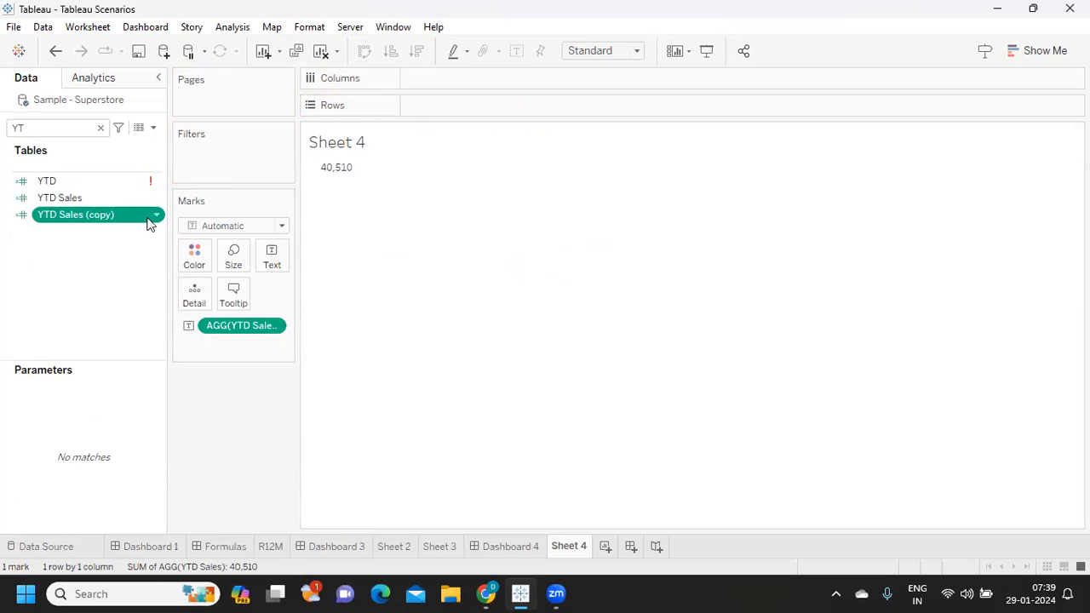
{"action": "left_click", "coordinate": [156, 218]}
{"action": "left_click", "coordinate": [202, 311]}
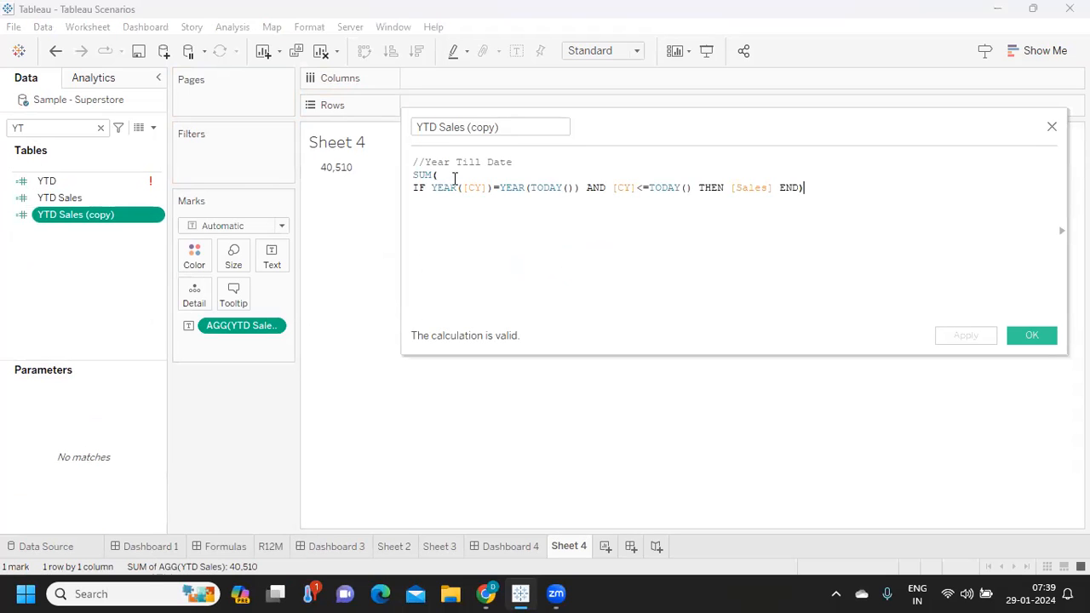
- Move the AND [CY]<=TODAY() part onto its own line, leaving an empty line below the YEAR condition
{"action": "left_click_drag", "start_coordinate": [431, 188], "coordinate": [488, 188]}
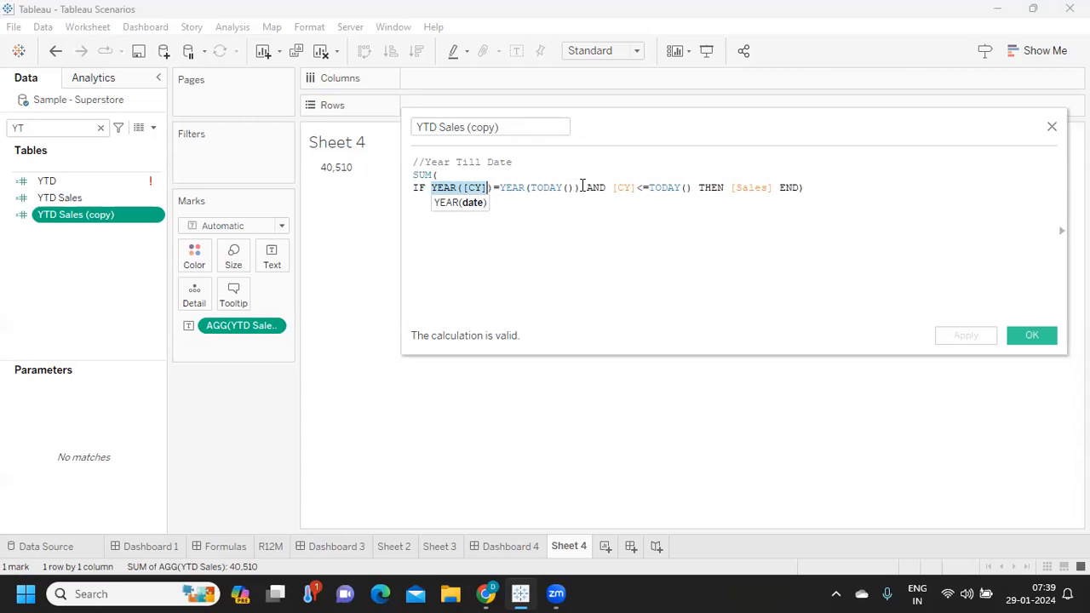
{"action": "left_click", "coordinate": [588, 187]}
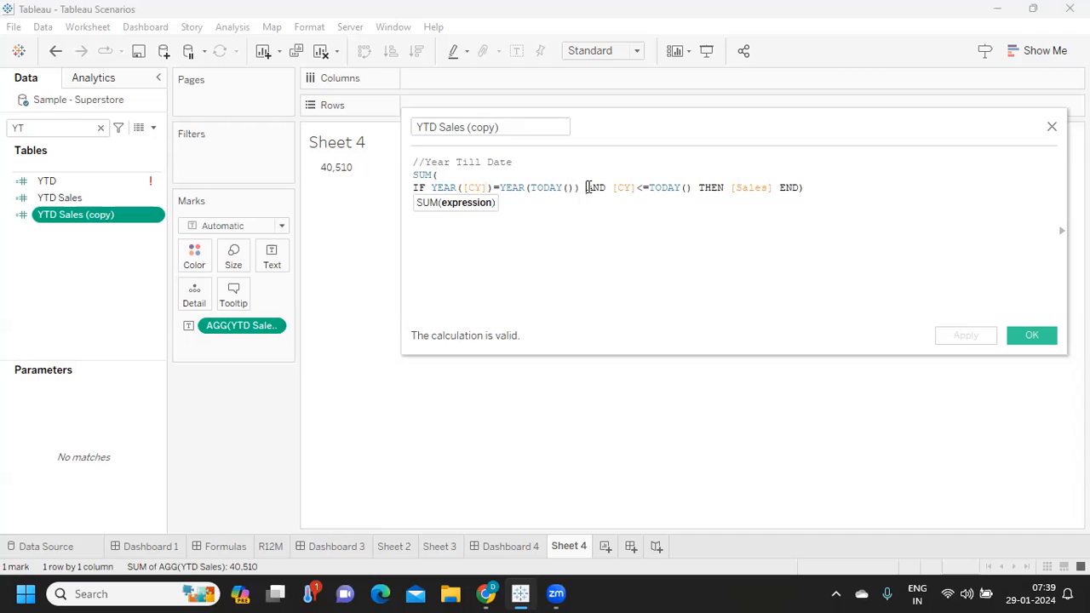
{"action": "key", "text": "Return"}
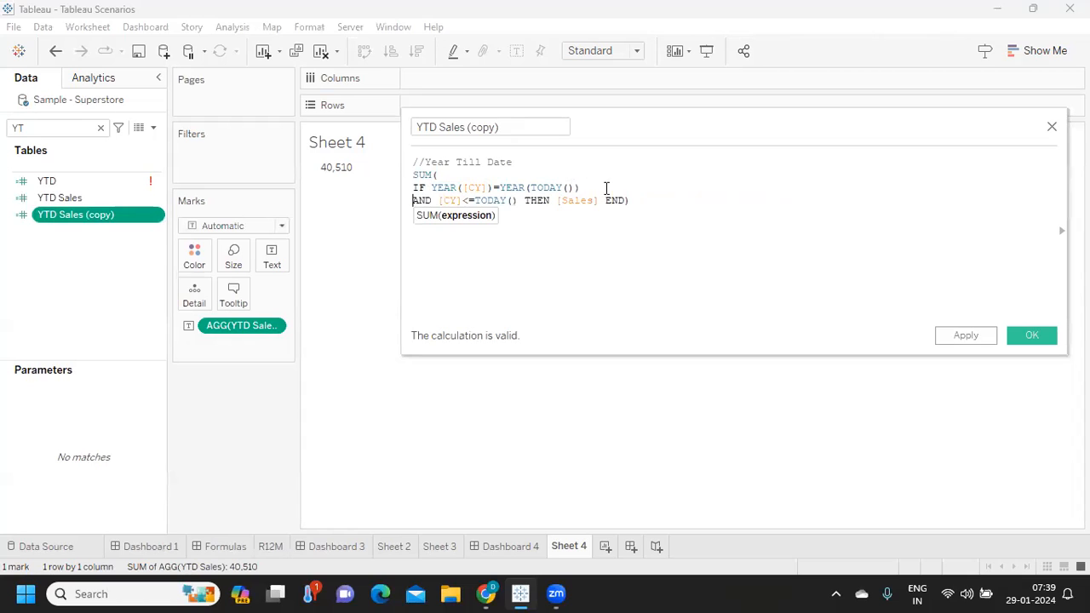
{"action": "left_click", "coordinate": [606, 187]}
{"action": "key", "text": "Return"}
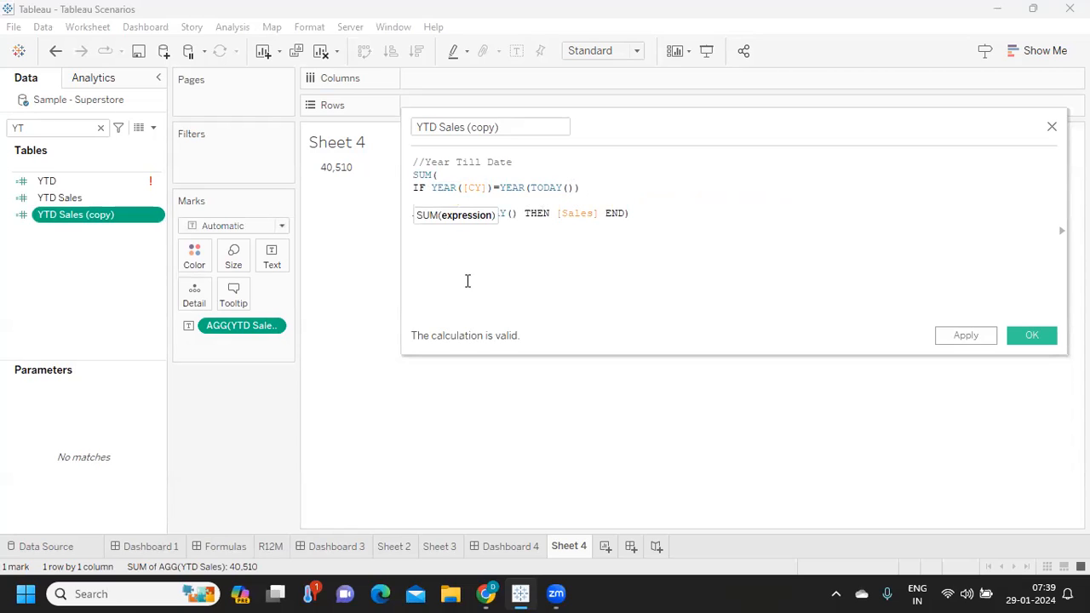
- Add the condition AND MONTH([CY]) = MONTH(TODAY()) on the empty line of the copied formula
{"action": "left_click", "coordinate": [454, 199]}
{"action": "type", "text": "AND "}
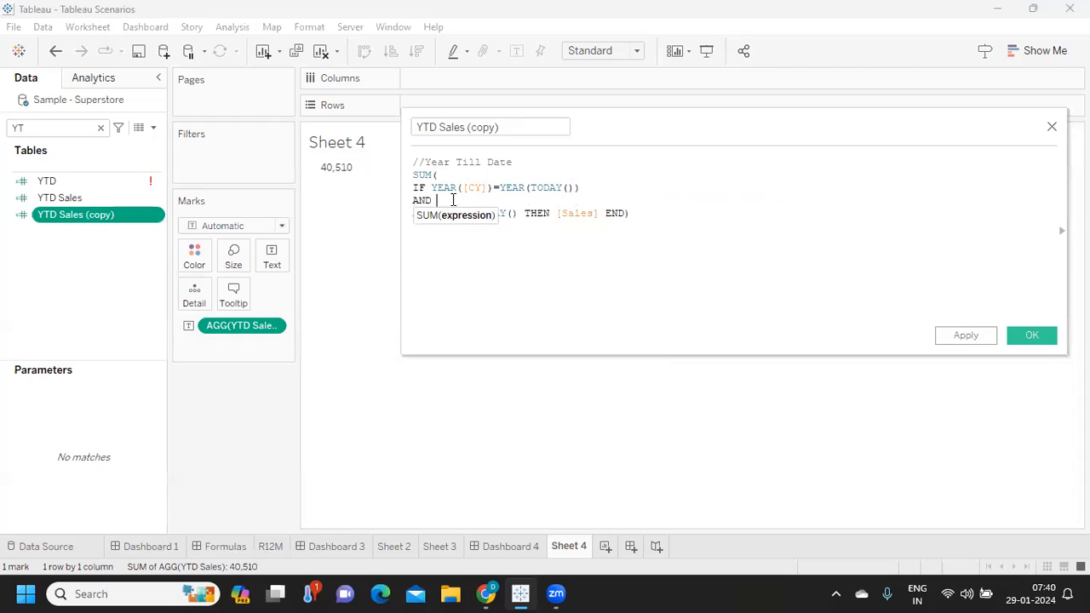
{"action": "type", "text": "MON"}
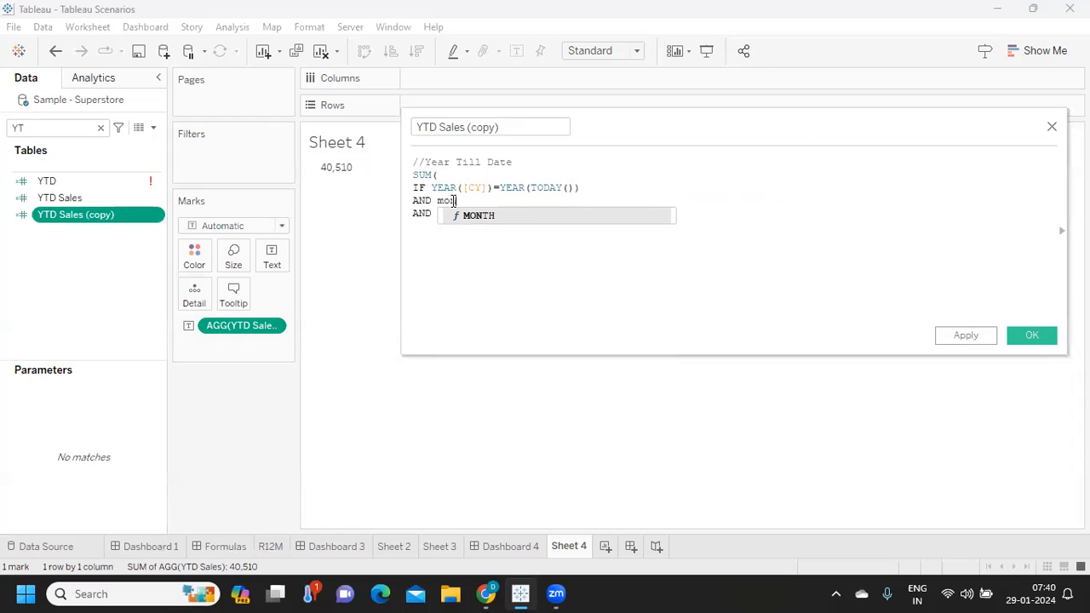
{"action": "key", "text": "Return"}
{"action": "type", "text": "C"}
{"action": "key", "text": "Return"}
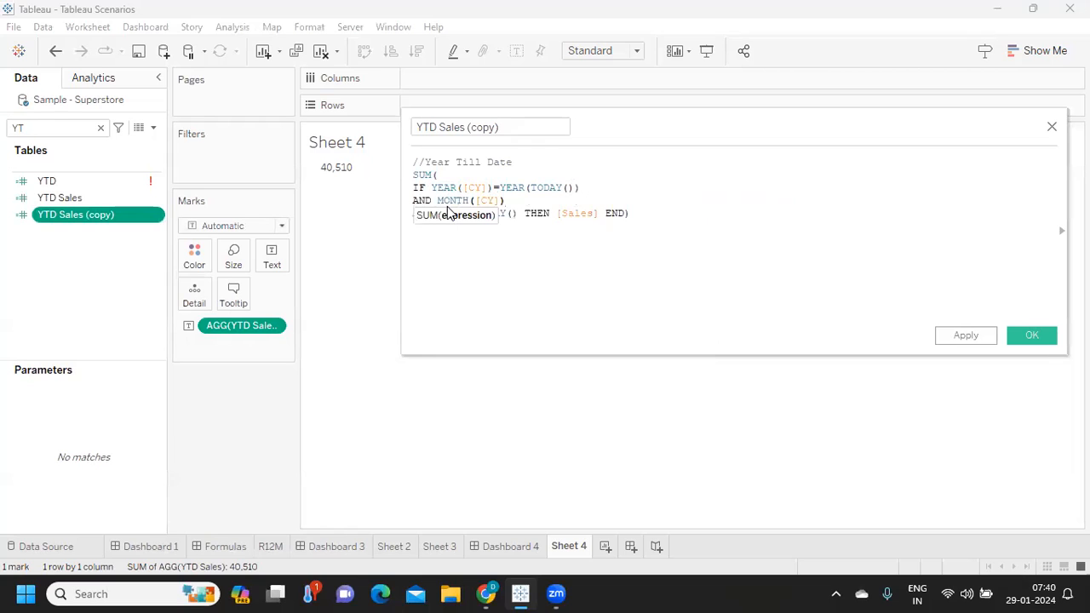
{"action": "type", "text": "= mon"}
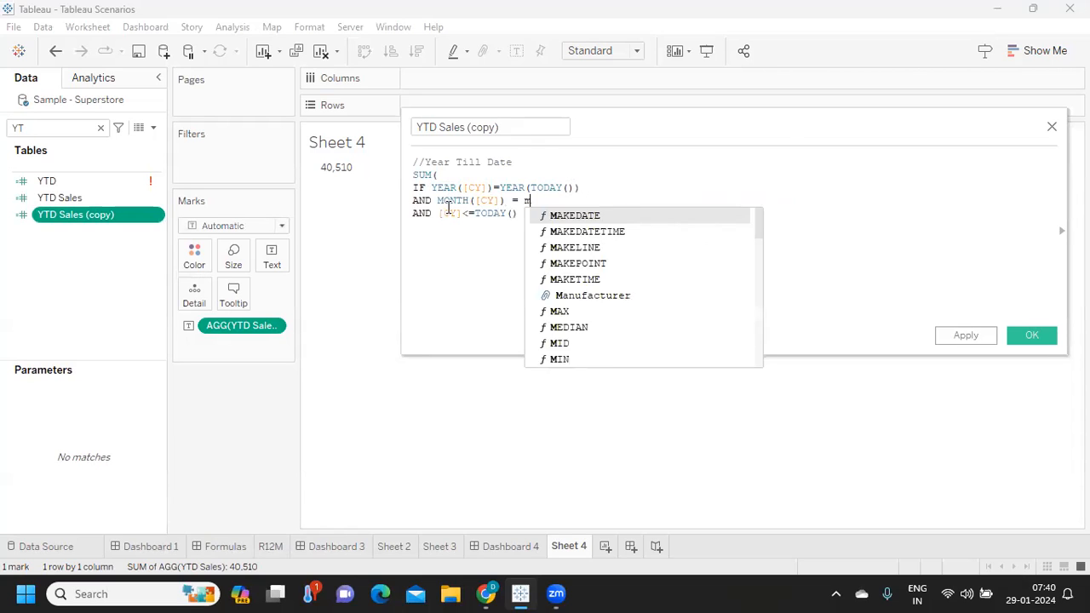
{"action": "key", "text": "Return"}
{"action": "type", "text": "tod"}
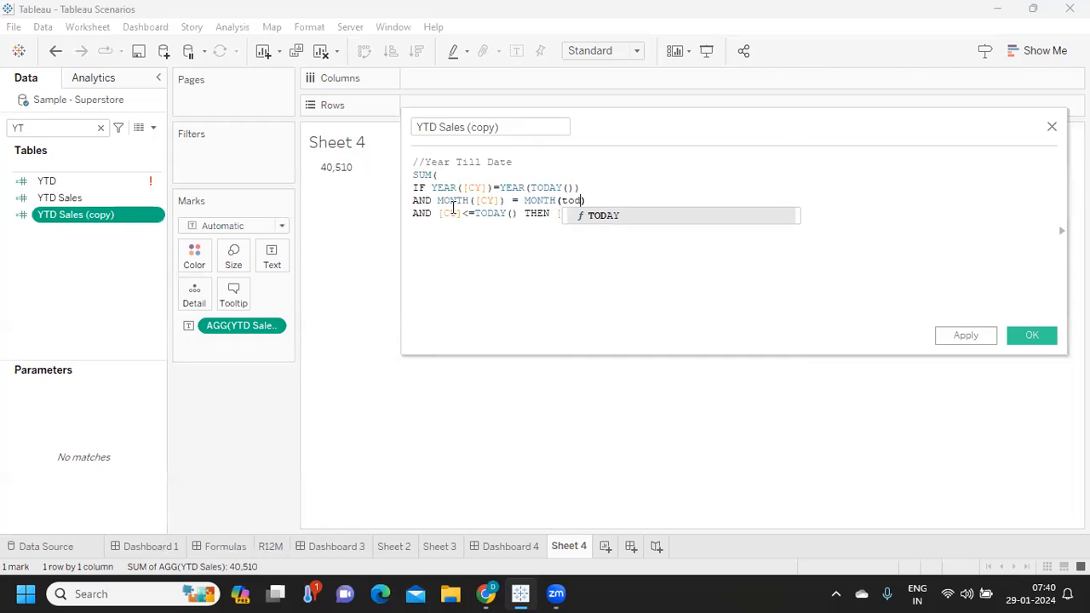
{"action": "key", "text": "Return"}
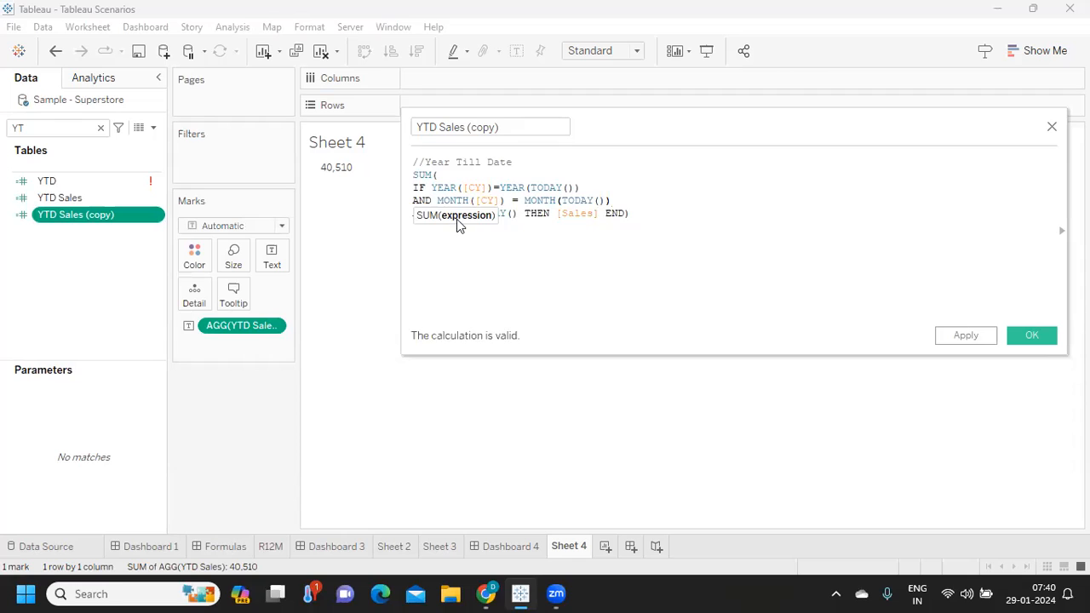
- Comment the YEAR condition with "//Year is Validated" and the MONTH condition with "// Month is validated"
{"action": "left_click", "coordinate": [432, 187]}
{"action": "left_click_drag", "start_coordinate": [432, 188], "coordinate": [584, 187]}
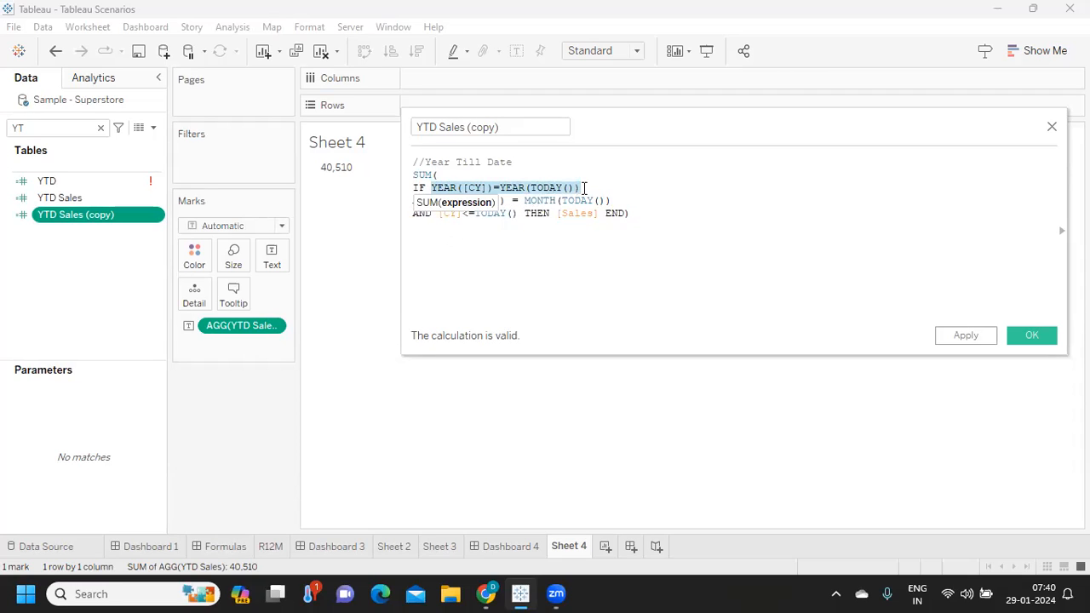
{"action": "left_click", "coordinate": [584, 187]}
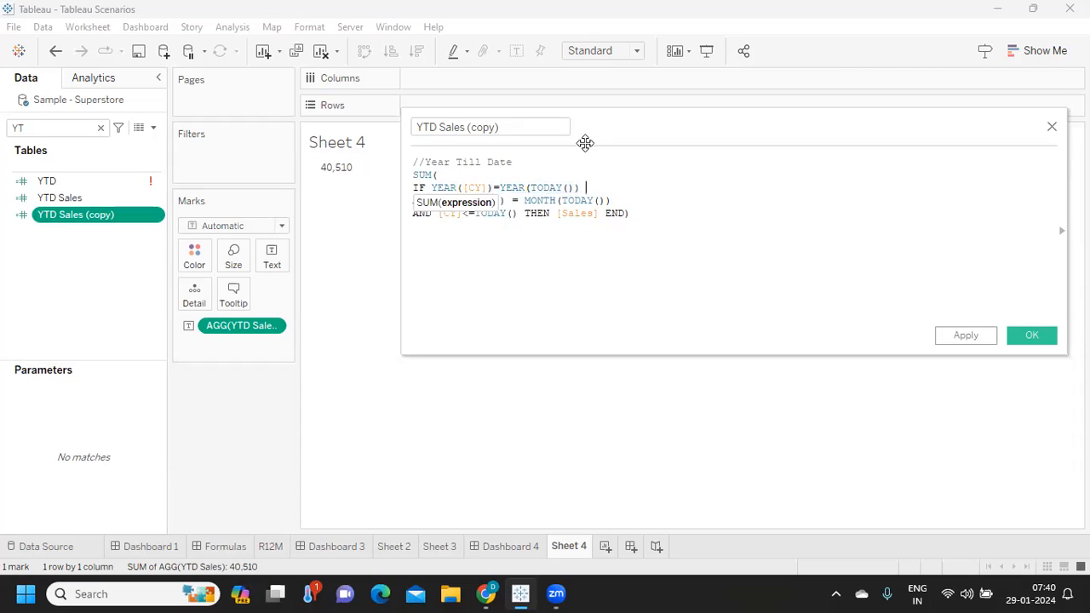
{"action": "type", "text": "//Year is Validated"}
{"action": "left_click", "coordinate": [626, 199]}
{"action": "type", "text": "// Month is validated"}
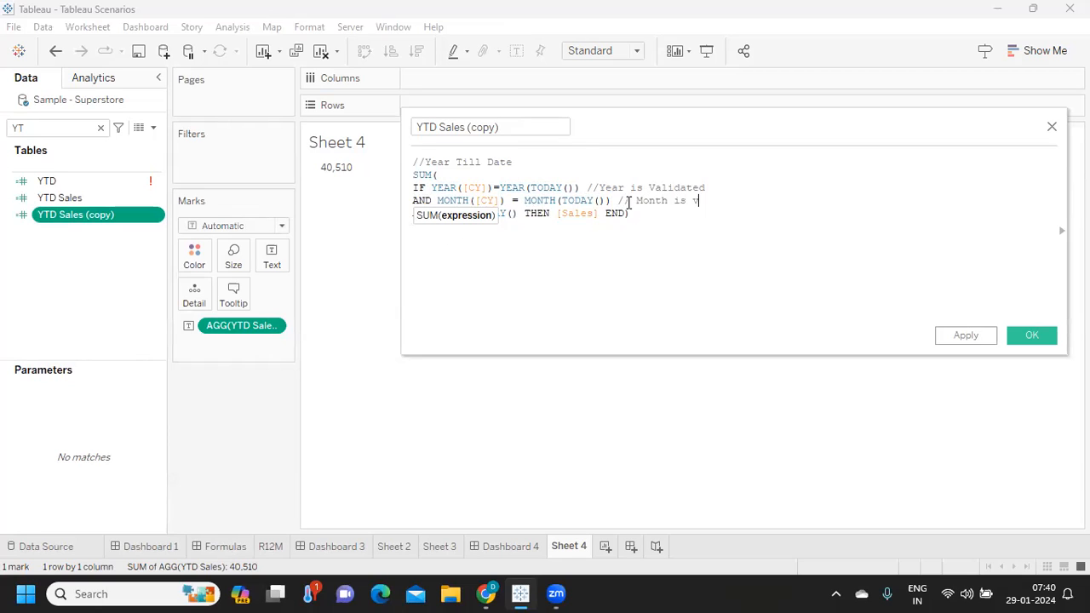
- Extend the year comment with "-> Current Year" and the month comment with "-> Current Month", and review the month line
{"action": "left_click", "coordinate": [725, 187]}
{"action": "type", "text": "-"}
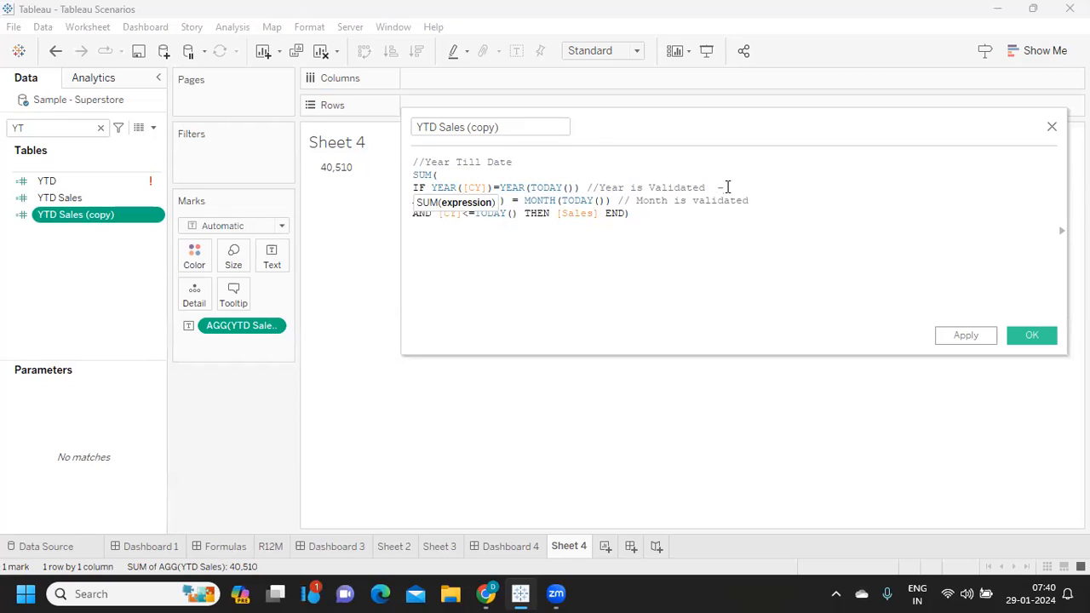
{"action": "type", "text": "> Current Year"}
{"action": "key", "text": "Down"}
{"action": "type", "text": "> Current Month"}
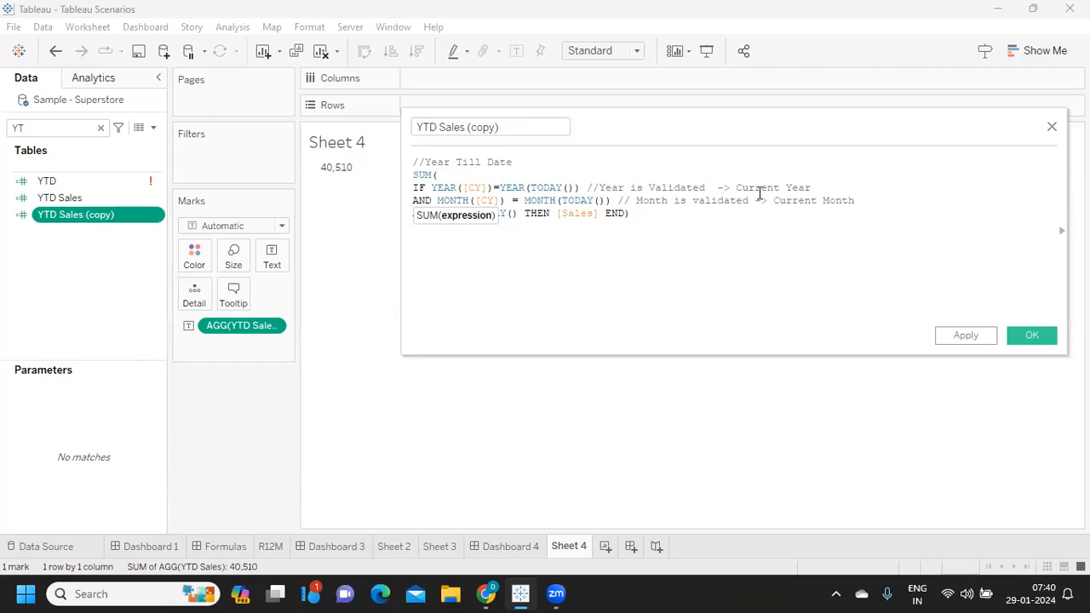
{"action": "key", "text": "Down"}
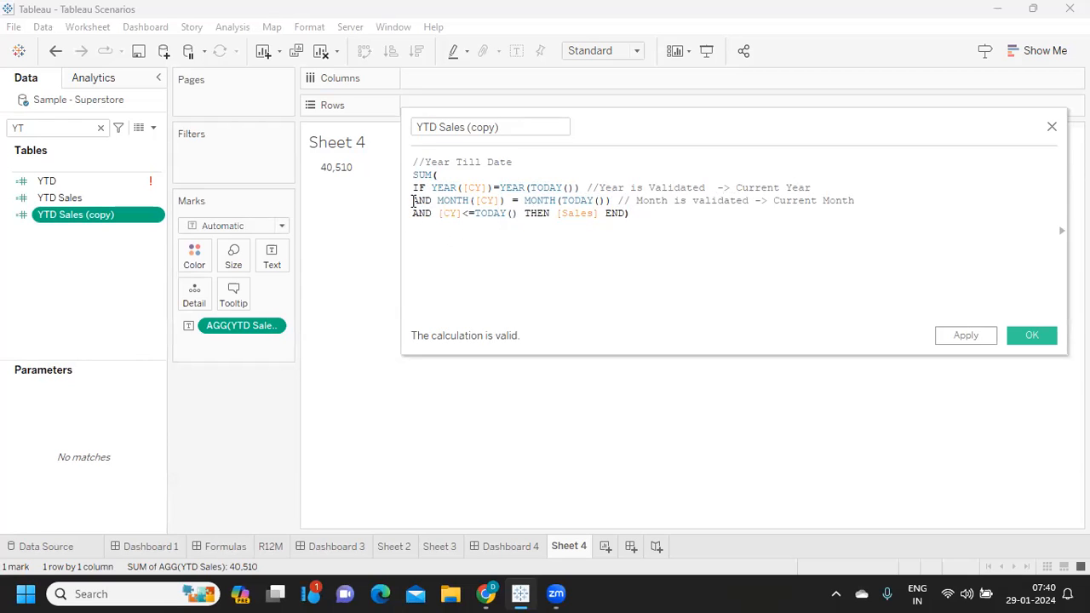
{"action": "left_click_drag", "start_coordinate": [412, 201], "coordinate": [868, 201]}
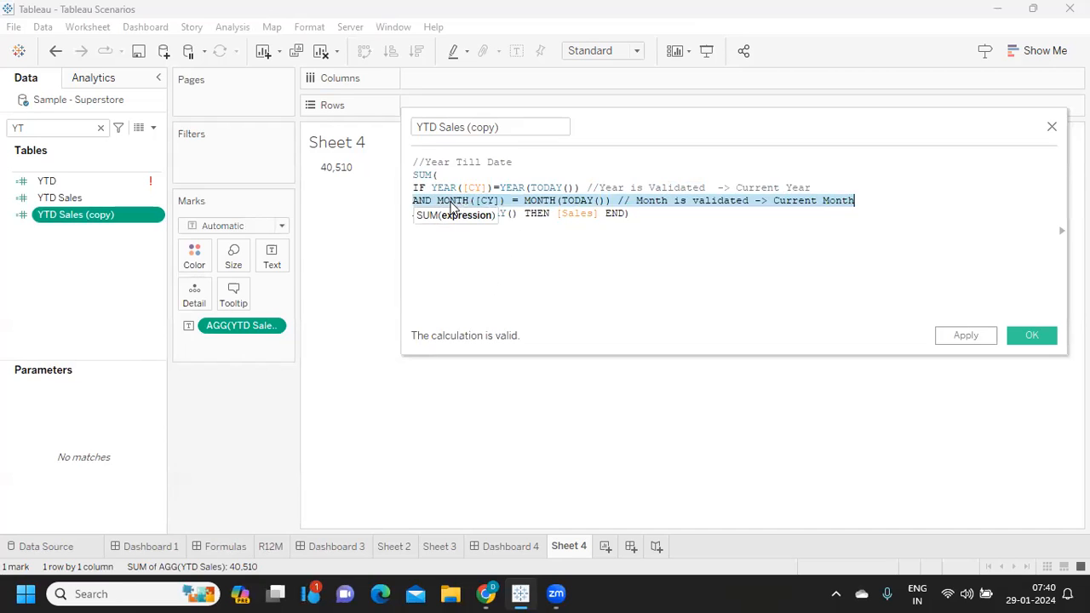
- Check today's date in the system calendar and save the YTD Sales (copy) calculation
{"action": "left_click", "coordinate": [1041, 594]}
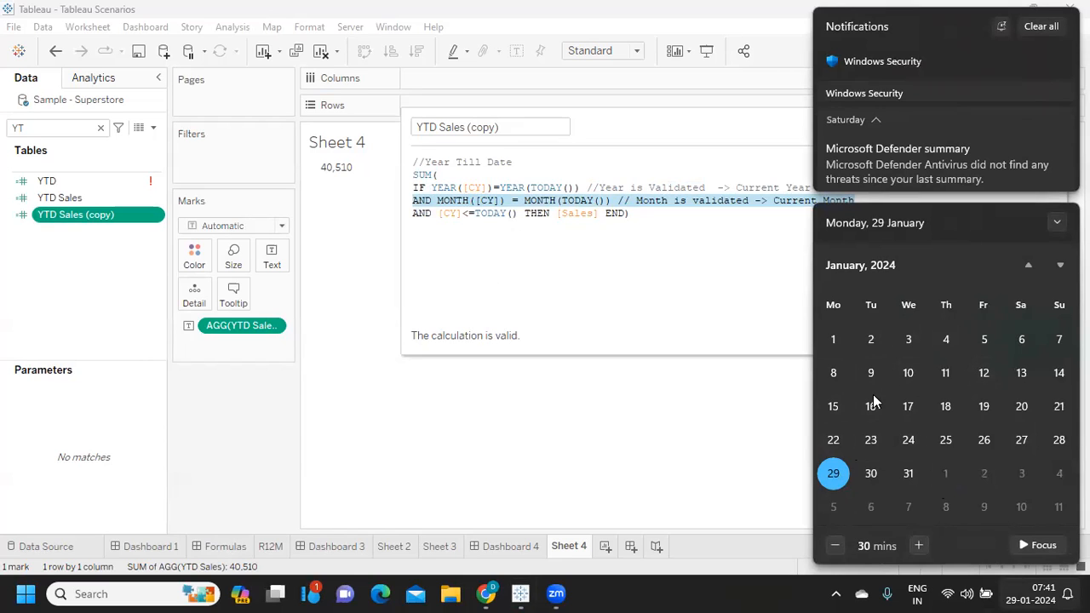
{"action": "left_click", "coordinate": [464, 228]}
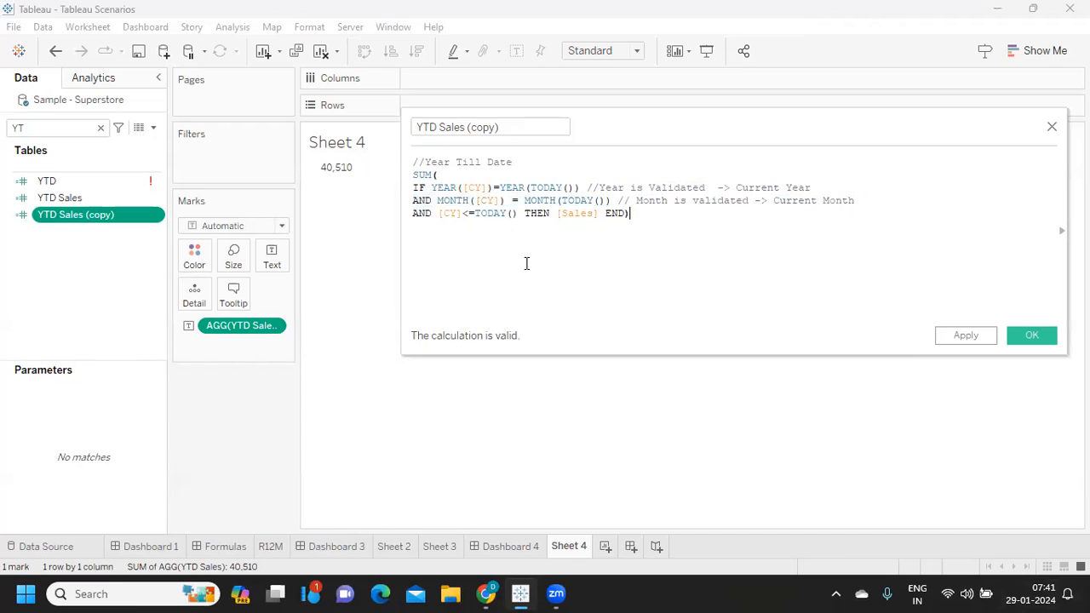
{"action": "left_click", "coordinate": [965, 339]}
{"action": "left_click", "coordinate": [1022, 337]}
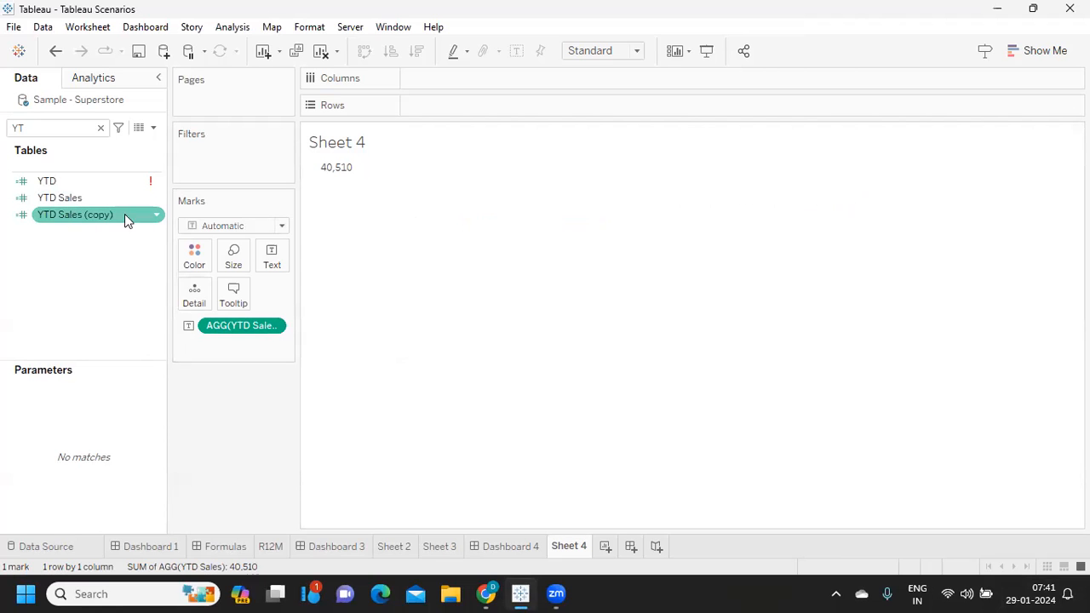
- Open the YTD Sales (copy) calculation for editing and replace YTD with MTD in its name
{"action": "right_click", "coordinate": [157, 220]}
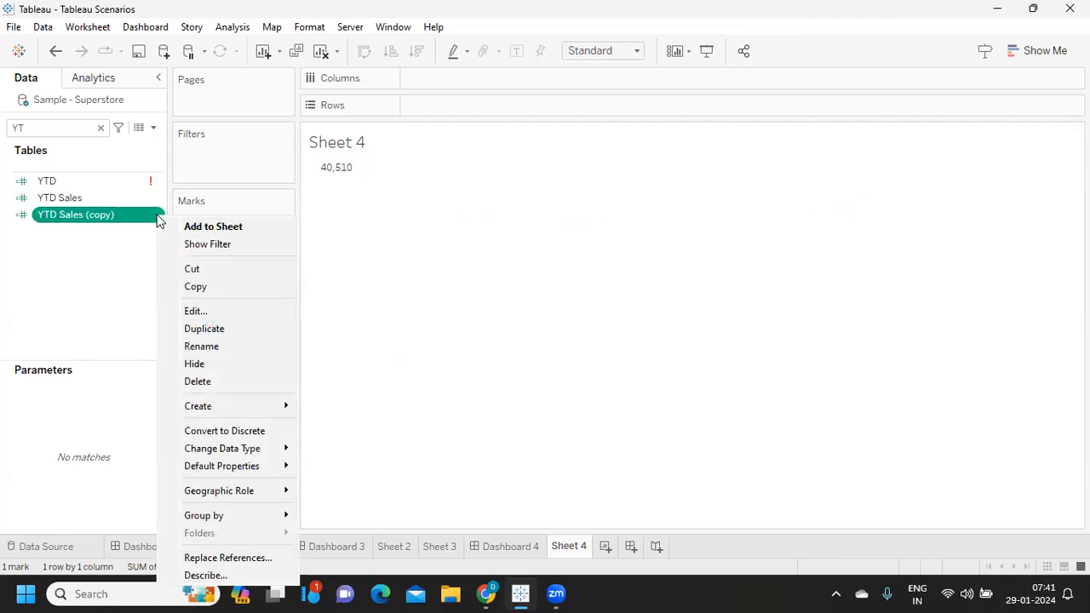
{"action": "left_click", "coordinate": [191, 310]}
{"action": "left_click", "coordinate": [424, 128]}
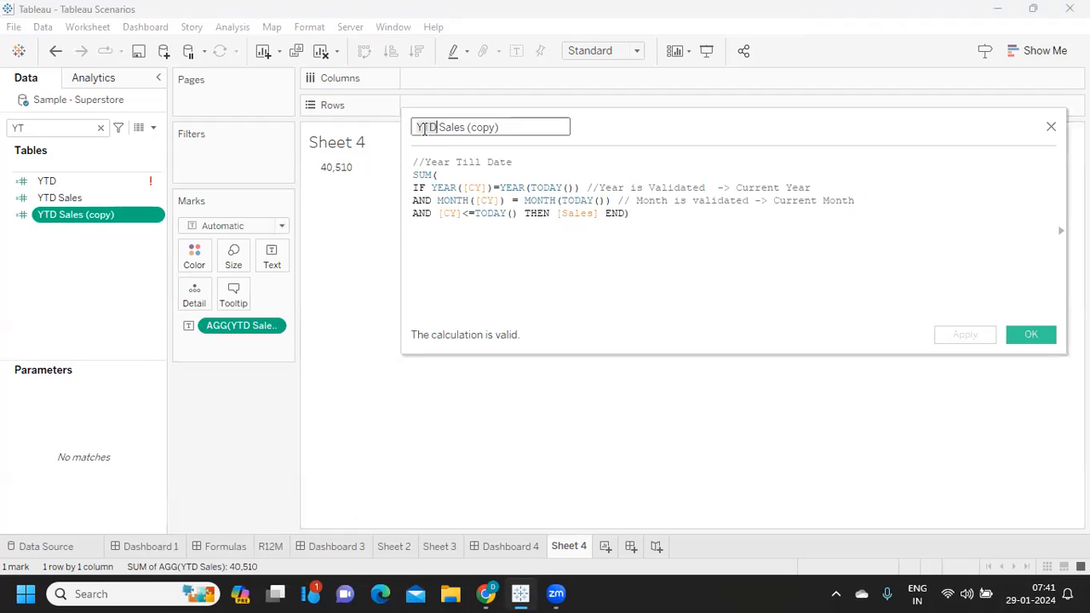
{"action": "key", "text": "BackSpace"}
{"action": "key", "text": "BackSpace"}
{"action": "key", "text": "BackSpace"}
{"action": "type", "text": "MTD"}
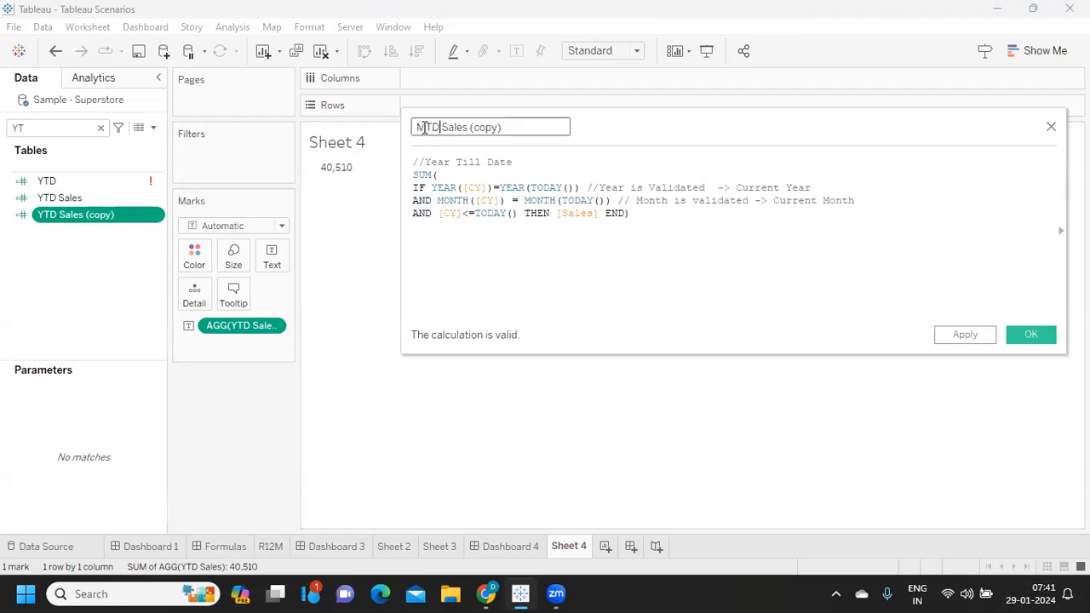
- Remove the (copy) suffix so the calculation is named MTD Sales, and save it
{"action": "left_click_drag", "start_coordinate": [518, 127], "coordinate": [469, 138]}
{"action": "key", "text": "Right"}
{"action": "key", "text": "BackSpace"}
{"action": "key", "text": "BackSpace"}
{"action": "key", "text": "BackSpace"}
{"action": "key", "text": "BackSpace"}
{"action": "key", "text": "BackSpace"}
{"action": "key", "text": "BackSpace"}
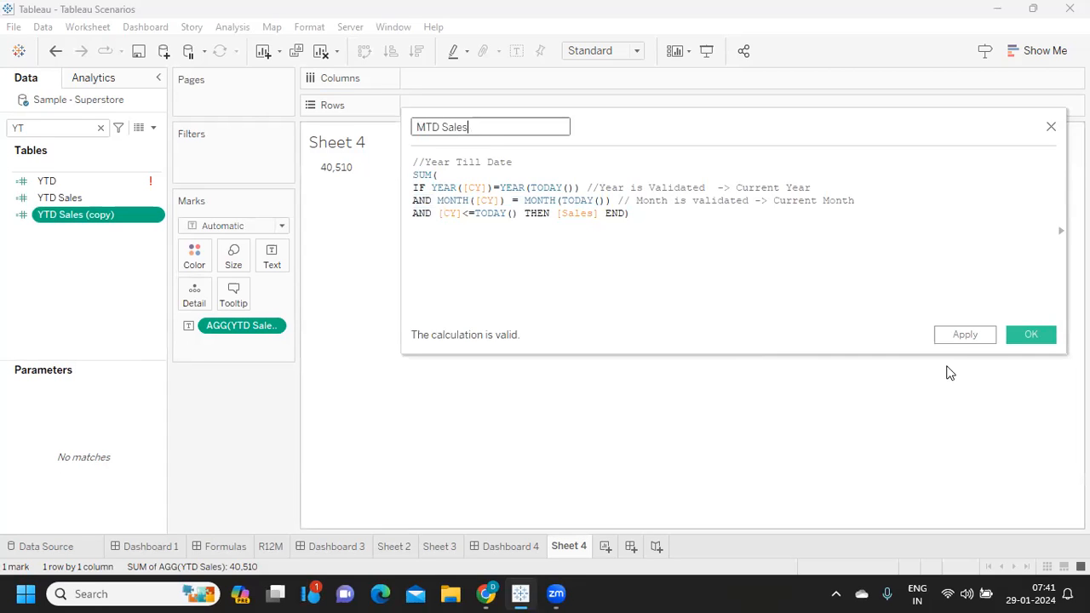
{"action": "left_click", "coordinate": [971, 336]}
{"action": "left_click", "coordinate": [1028, 337]}
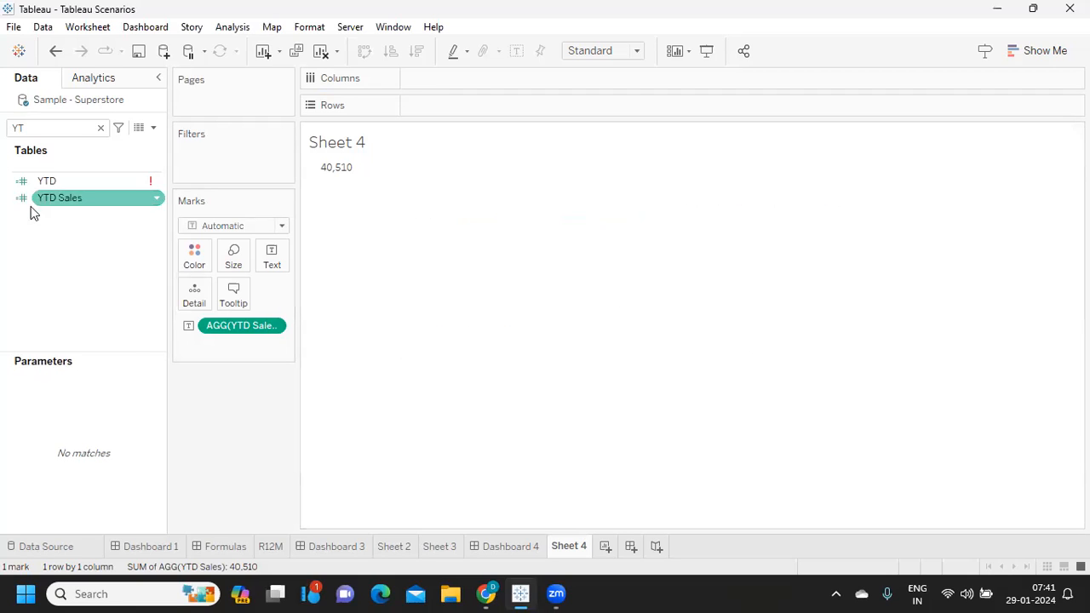
- Replace YTD Sales with MTD Sales as the text mark on Sheet 4 and compare its value with the calendar date
{"action": "left_click_drag", "start_coordinate": [238, 329], "coordinate": [247, 413]}
{"action": "left_click_drag", "start_coordinate": [46, 197], "coordinate": [11, 137]}
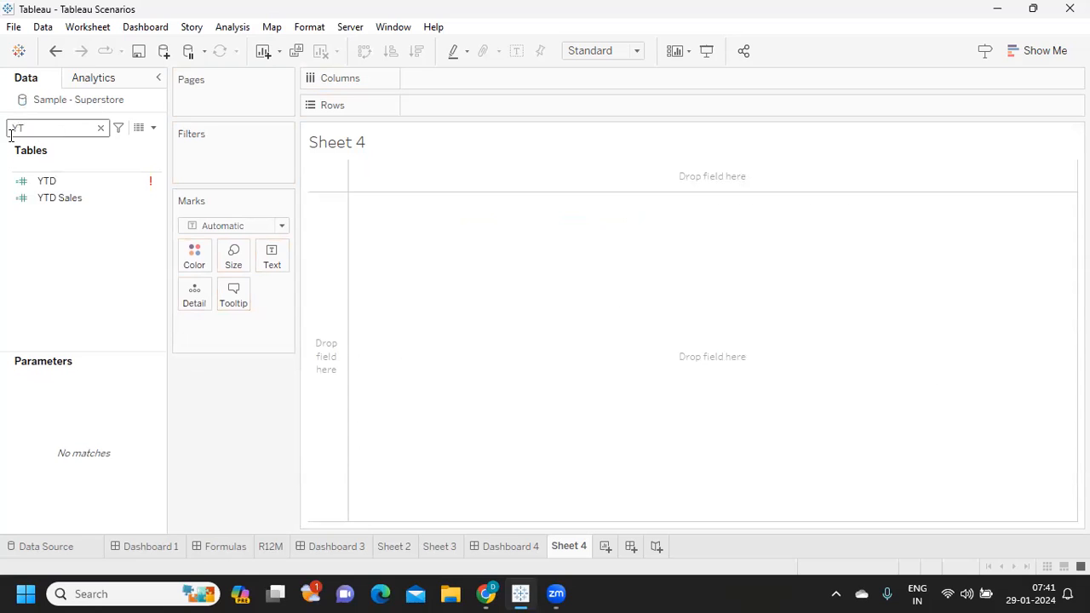
{"action": "type", "text": "MTD"}
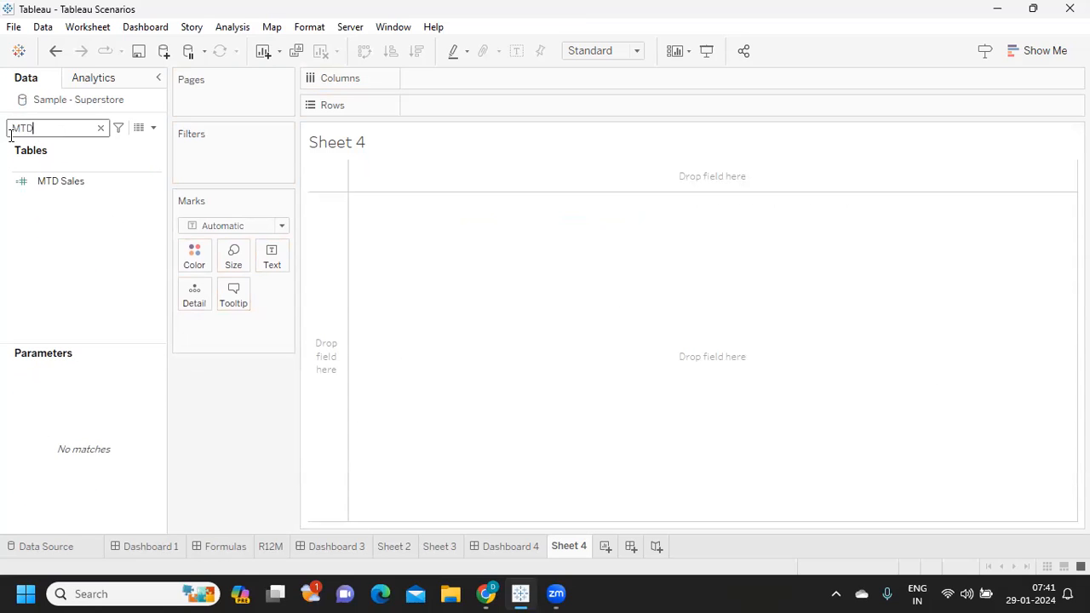
{"action": "left_click_drag", "start_coordinate": [44, 181], "coordinate": [265, 256]}
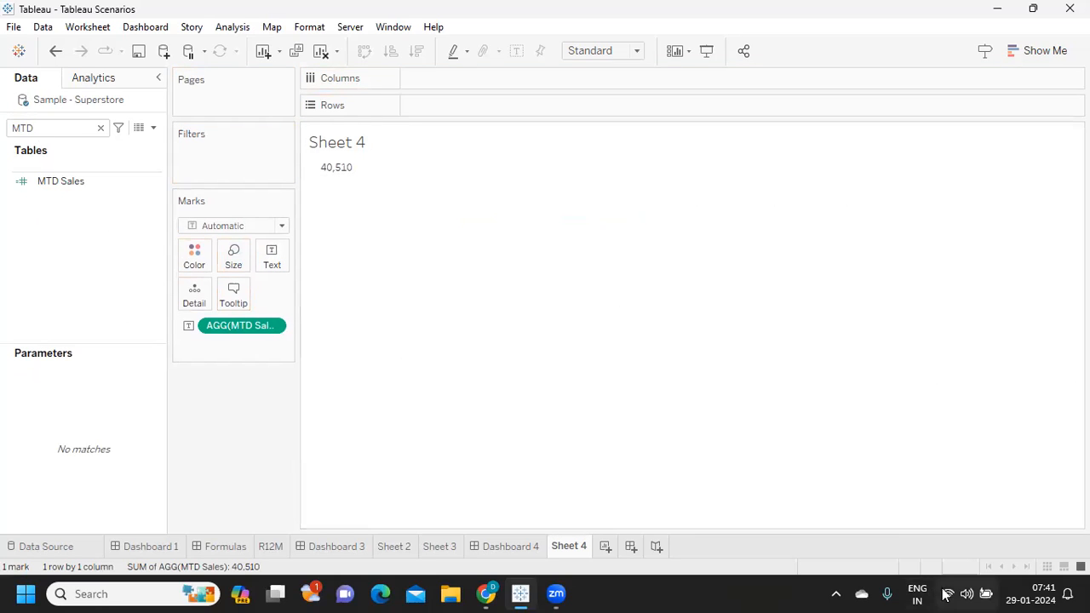
{"action": "left_click", "coordinate": [1032, 594]}
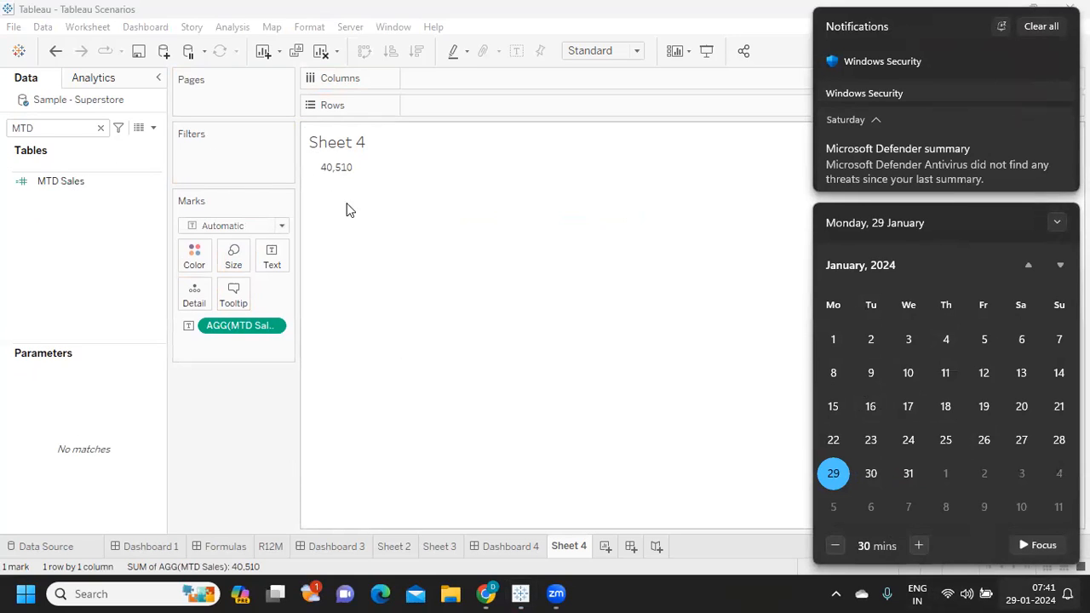
{"action": "mouse_move", "coordinate": [340, 173]}
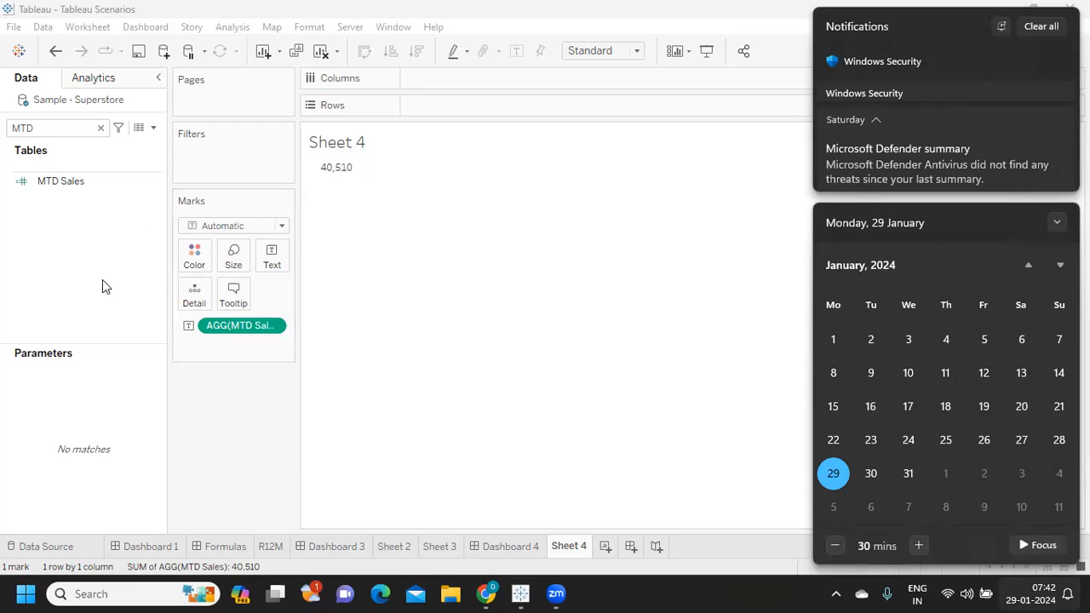
- Duplicate the MTD Sales calculated field
{"action": "left_click", "coordinate": [105, 175]}
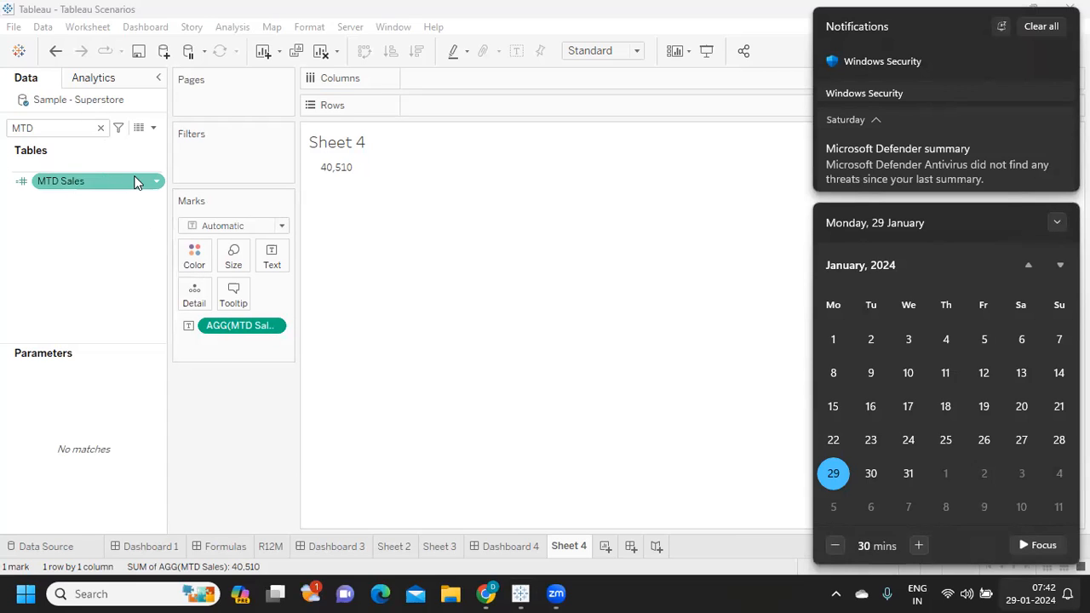
{"action": "right_click", "coordinate": [160, 182]}
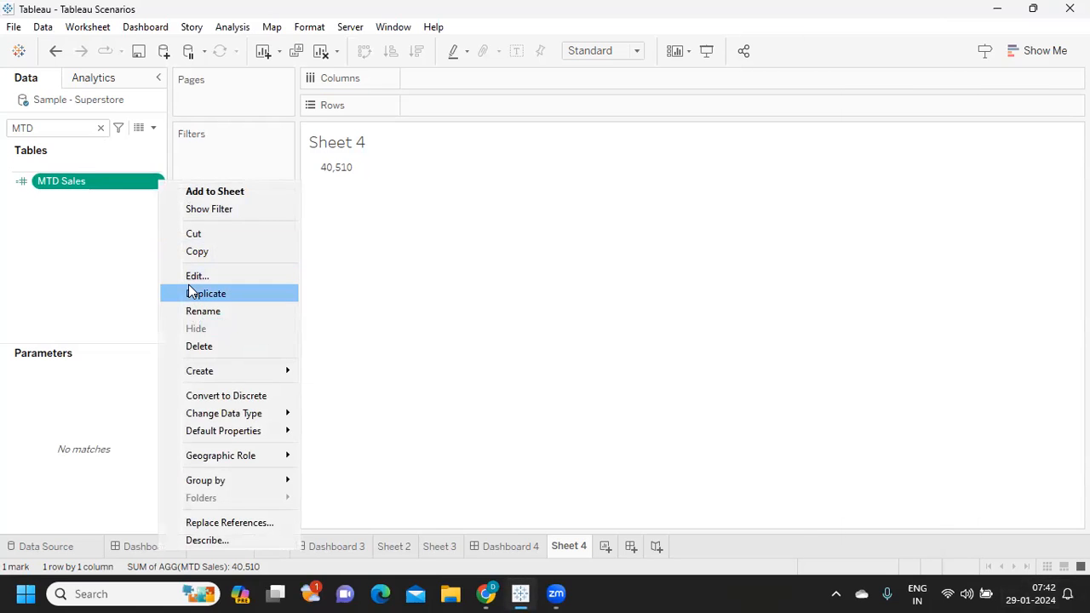
{"action": "left_click", "coordinate": [191, 292]}
- Open the MTD Sales copy for editing and rename it QTD Sales
{"action": "right_click", "coordinate": [156, 201]}
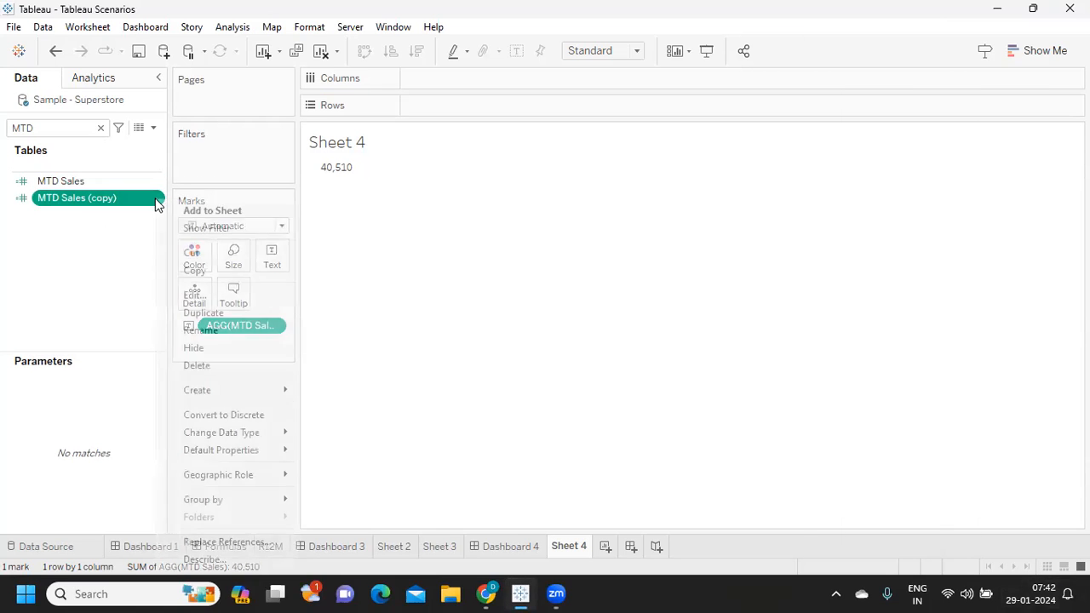
{"action": "left_click", "coordinate": [217, 295]}
{"action": "left_click_drag", "start_coordinate": [440, 127], "coordinate": [403, 128]}
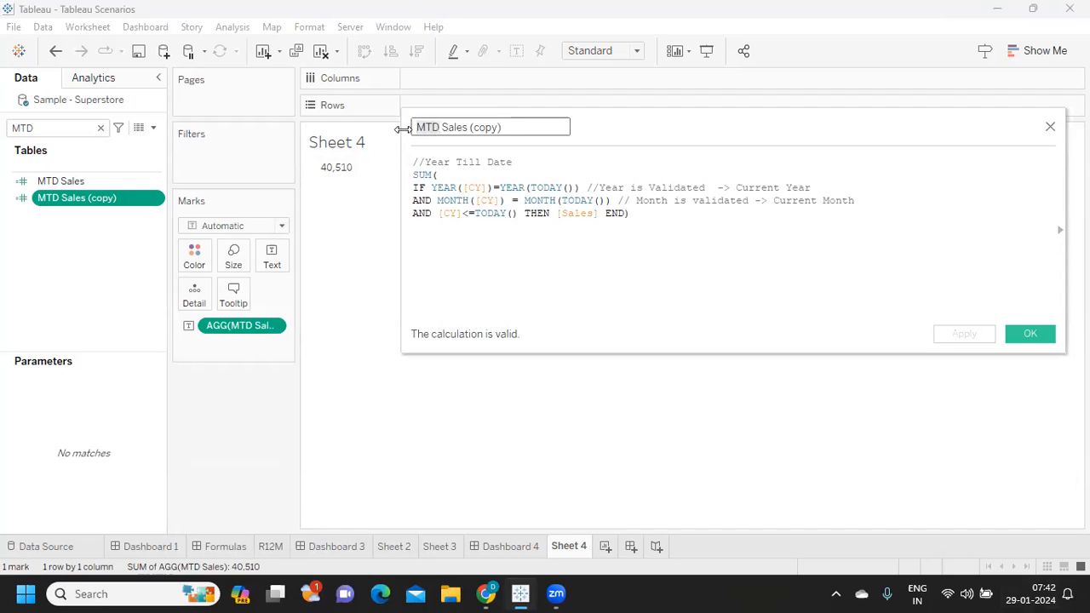
{"action": "key", "text": "BackSpace"}
{"action": "type", "text": "QTD"}
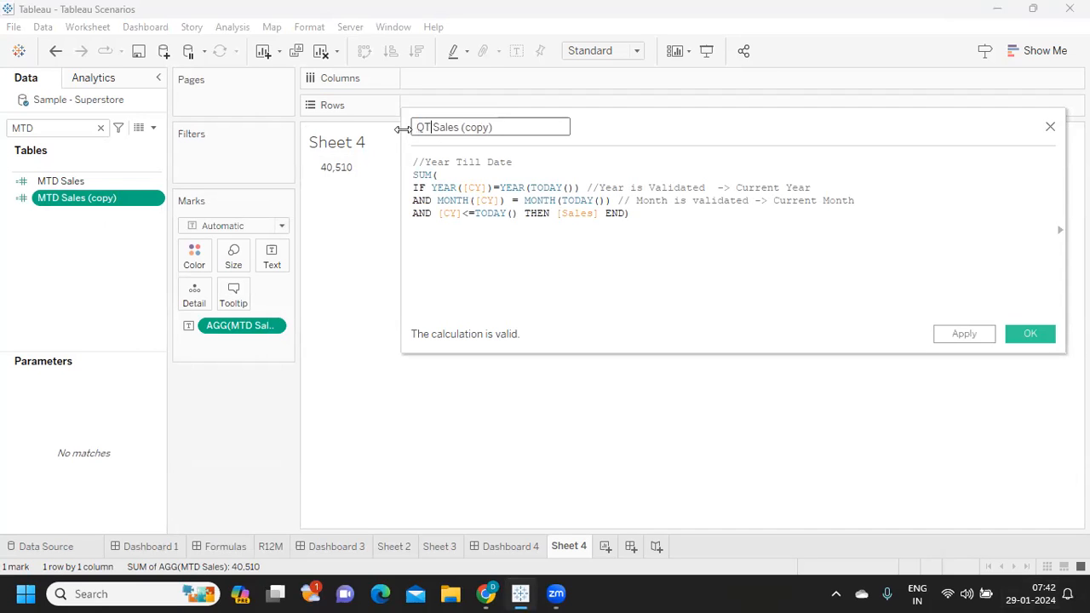
{"action": "left_click", "coordinate": [510, 129]}
{"action": "left_click_drag", "start_coordinate": [470, 136], "coordinate": [469, 127]}
{"action": "key", "text": "BackSpace"}
- Replace both MONTH functions with QUARTER so the condition reads AND QUARTER([CY]) = QUARTER(TODAY())
{"action": "double_click", "coordinate": [452, 201]}
{"action": "type", "text": "QUARTE"}
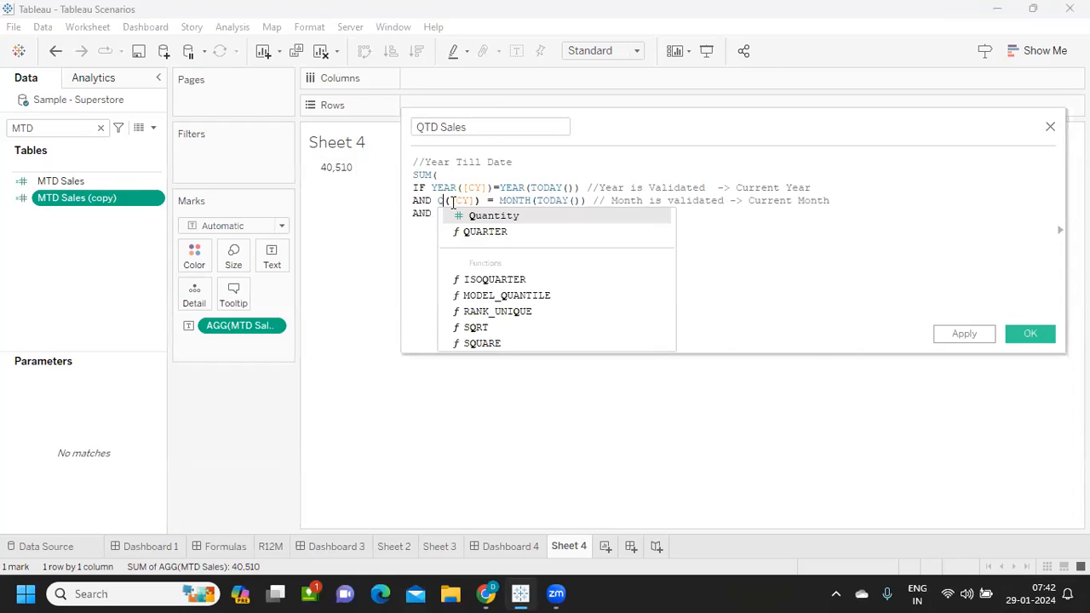
{"action": "left_click", "coordinate": [469, 216]}
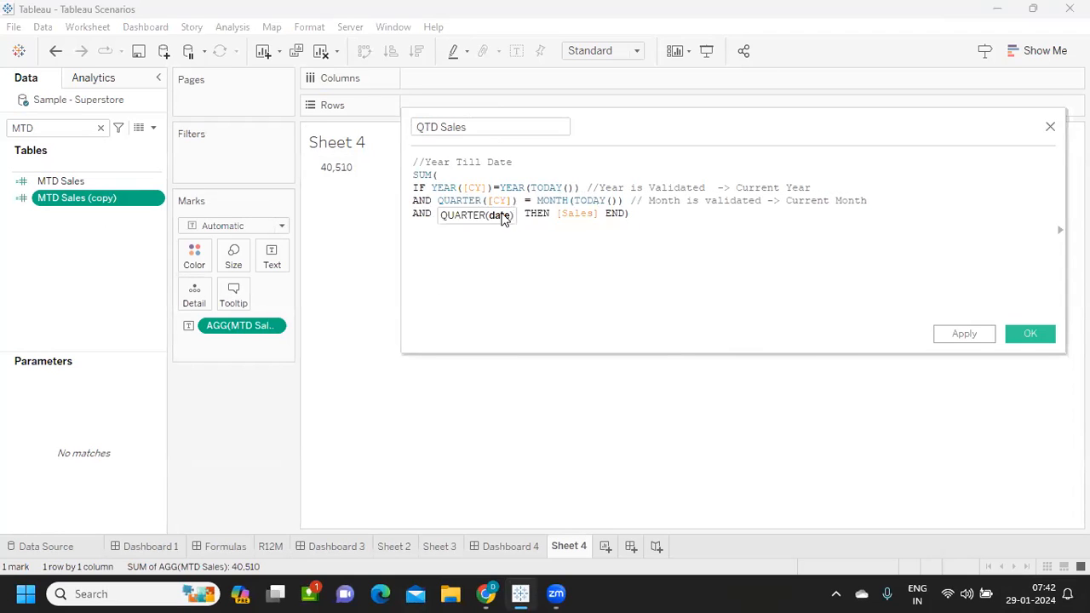
{"action": "double_click", "coordinate": [545, 201]}
{"action": "type", "text": "QUARTER"}
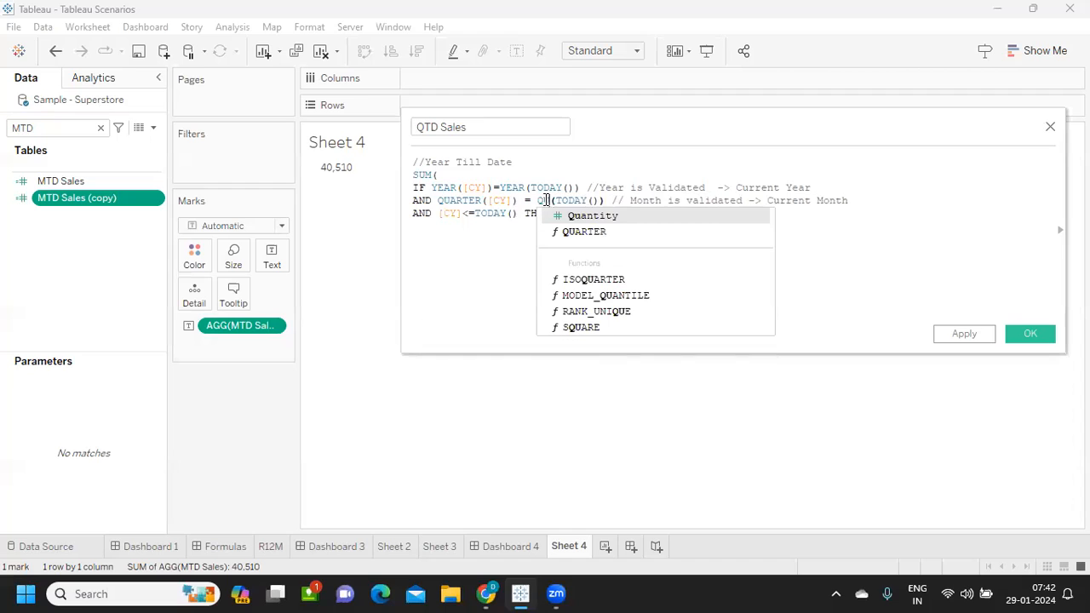
{"action": "key", "text": "BackSpace"}
{"action": "key", "text": "BackSpace"}
{"action": "key", "text": "BackSpace"}
{"action": "key", "text": "BackSpace"}
{"action": "type", "text": "RTER"}
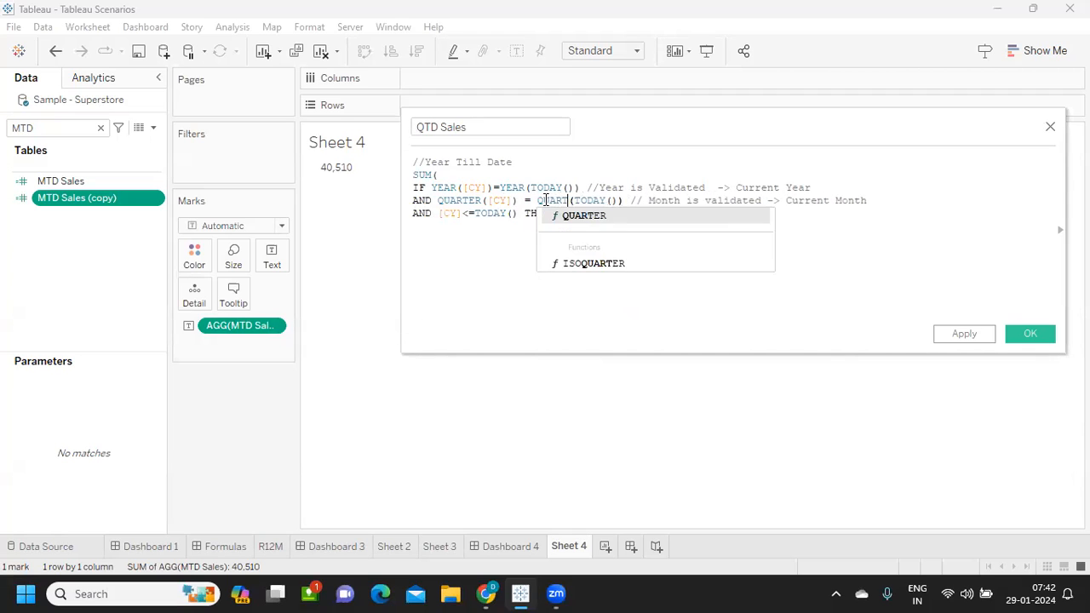
{"action": "left_click", "coordinate": [584, 219]}
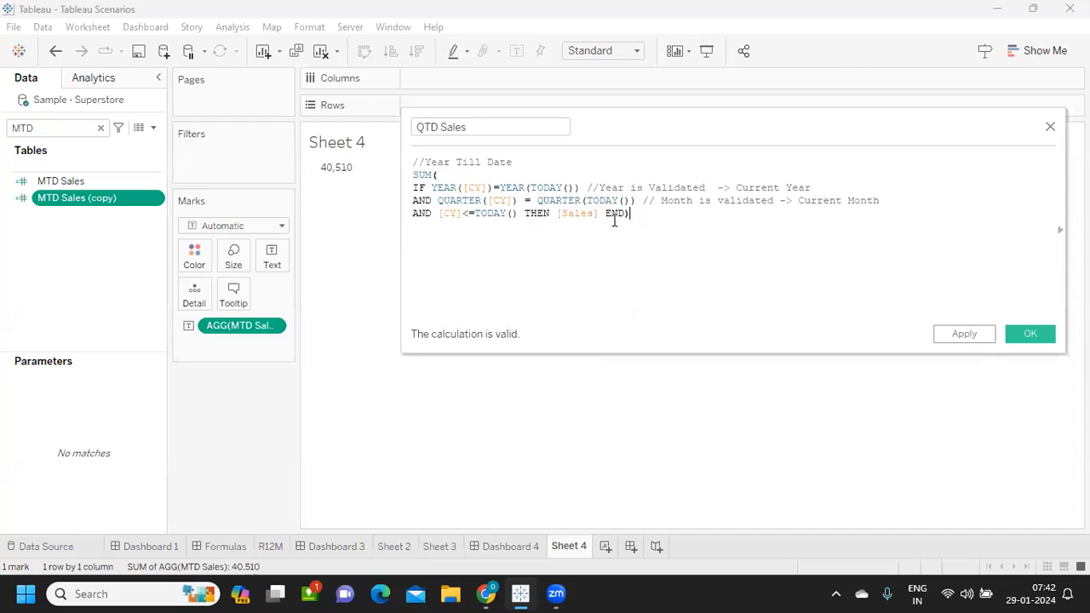
- Review the conditions of the QTD Sales formula and save the calculation
{"action": "left_click_drag", "start_coordinate": [651, 219], "coordinate": [414, 188]}
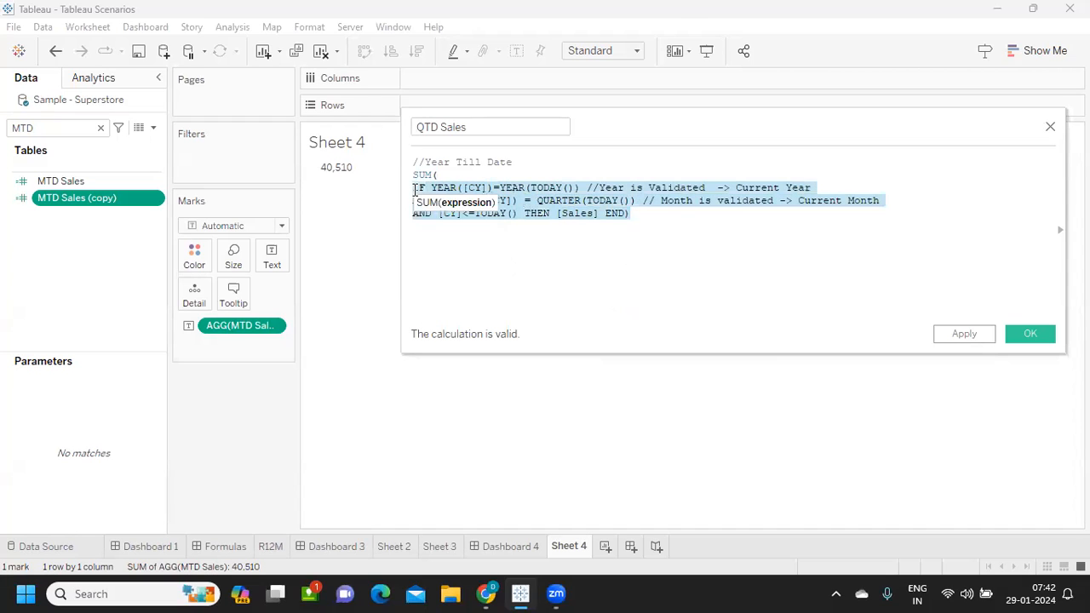
{"action": "left_click", "coordinate": [484, 281]}
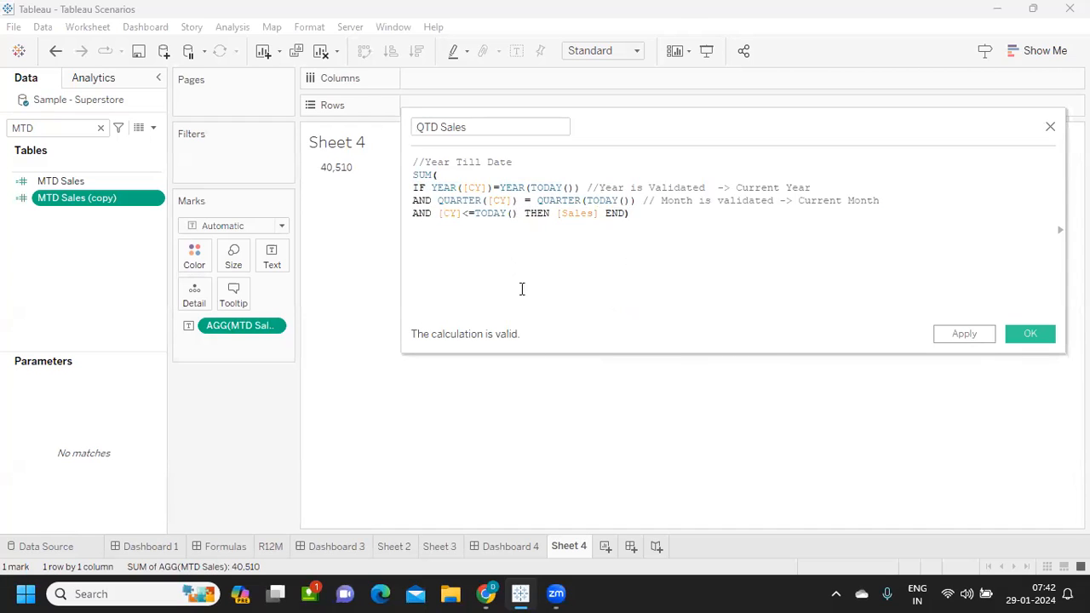
{"action": "left_click", "coordinate": [955, 337]}
{"action": "left_click", "coordinate": [1013, 335]}
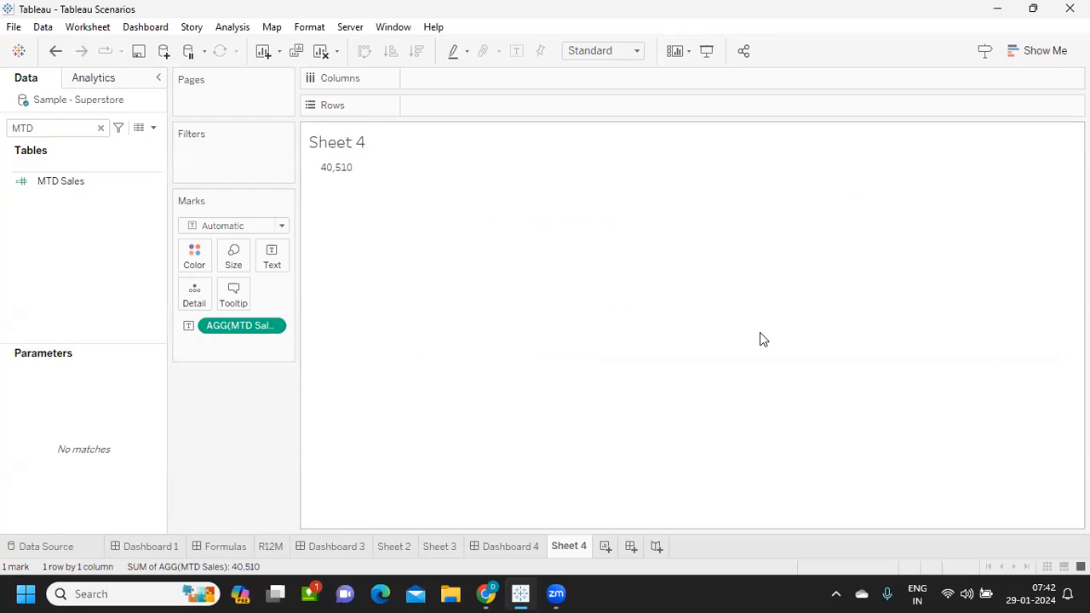
- Find the CY field, add it to Rows by year, and remove MTD Sales from the marks
{"action": "left_click", "coordinate": [86, 182]}
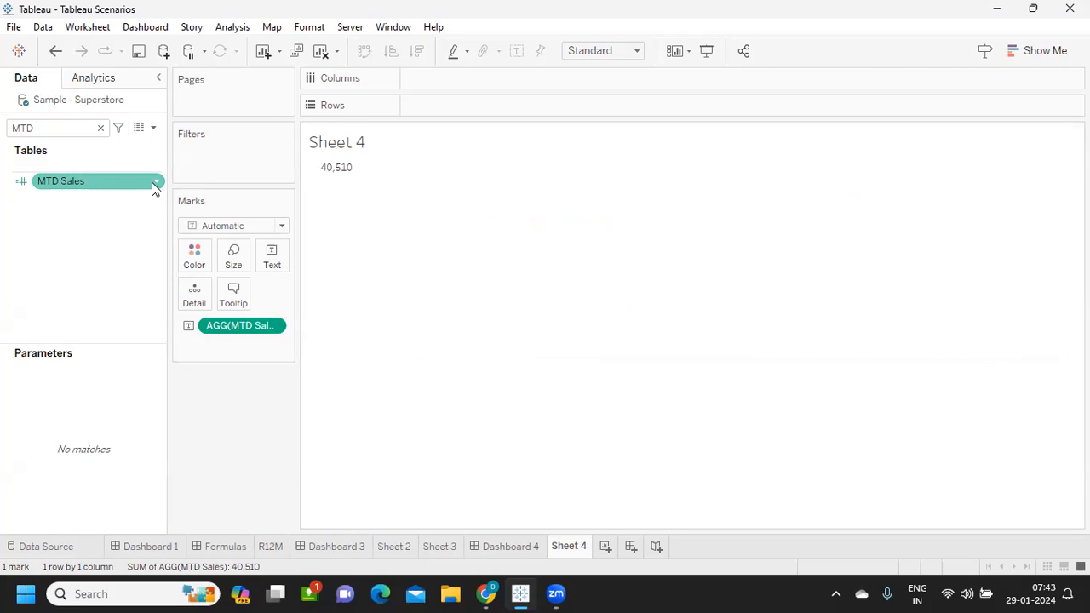
{"action": "left_click", "coordinate": [101, 128]}
{"action": "type", "text": "CY"}
{"action": "left_click_drag", "start_coordinate": [97, 186], "coordinate": [521, 104]}
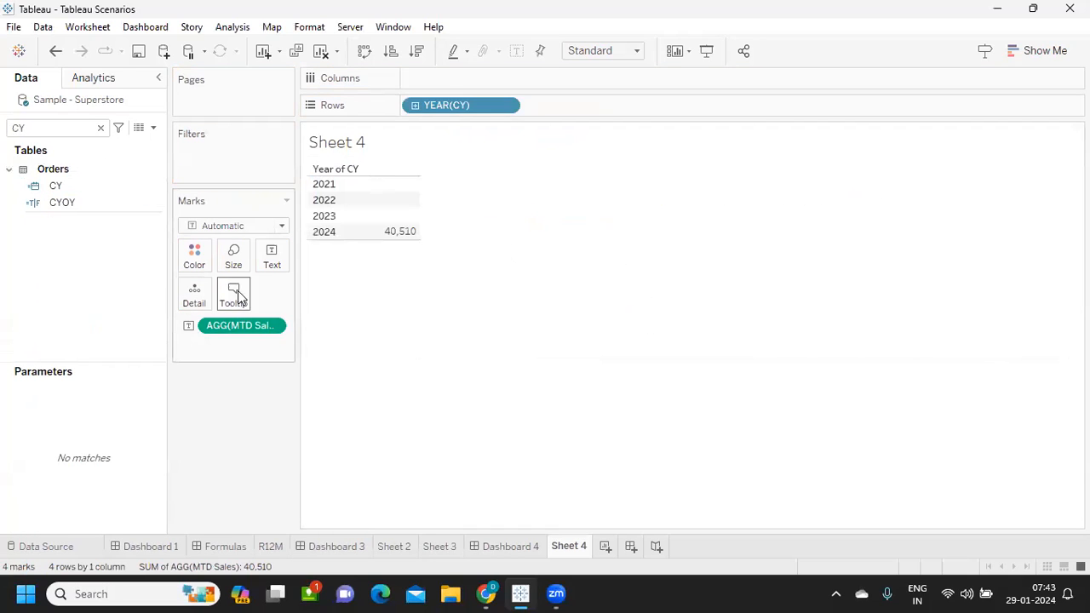
{"action": "left_click_drag", "start_coordinate": [244, 327], "coordinate": [239, 408]}
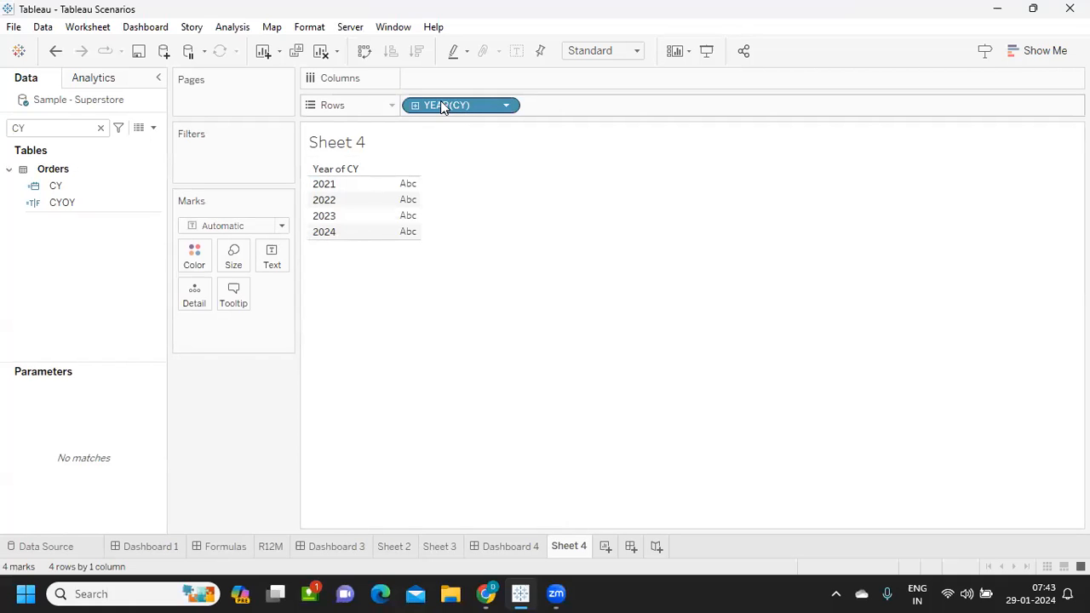
- Add a second copy of YEAR(CY) to Rows and change it to discrete month
{"action": "left_click_drag", "start_coordinate": [440, 100], "coordinate": [599, 104]}
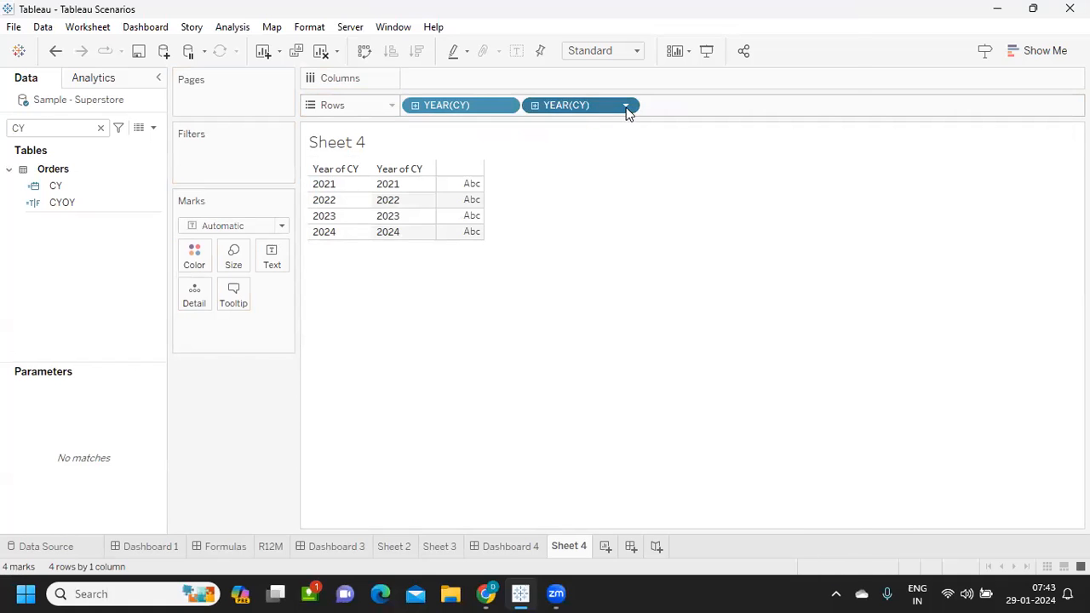
{"action": "left_click", "coordinate": [626, 107]}
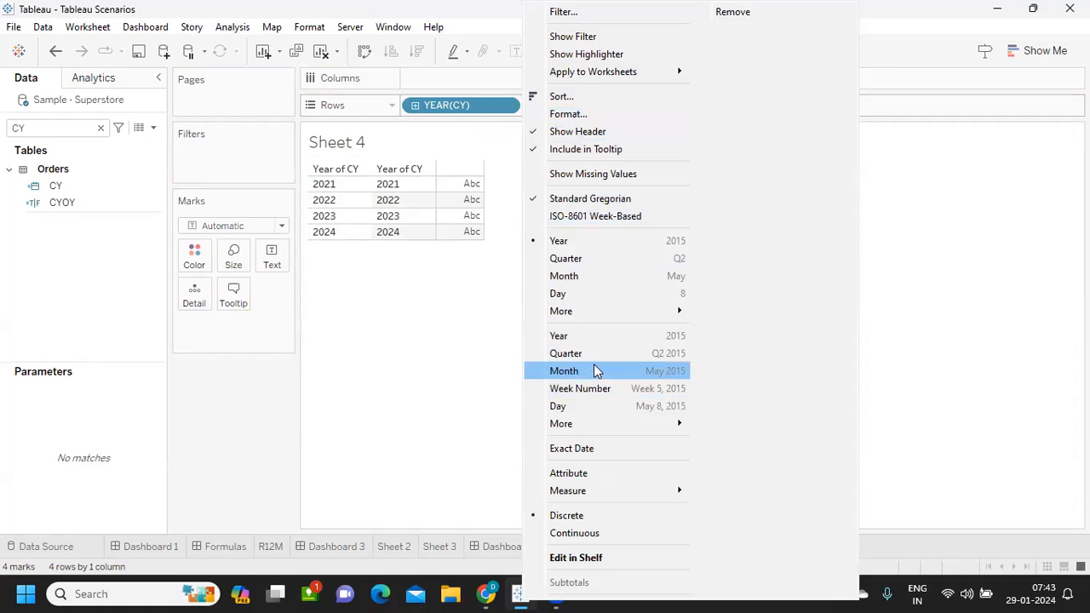
{"action": "left_click", "coordinate": [593, 371]}
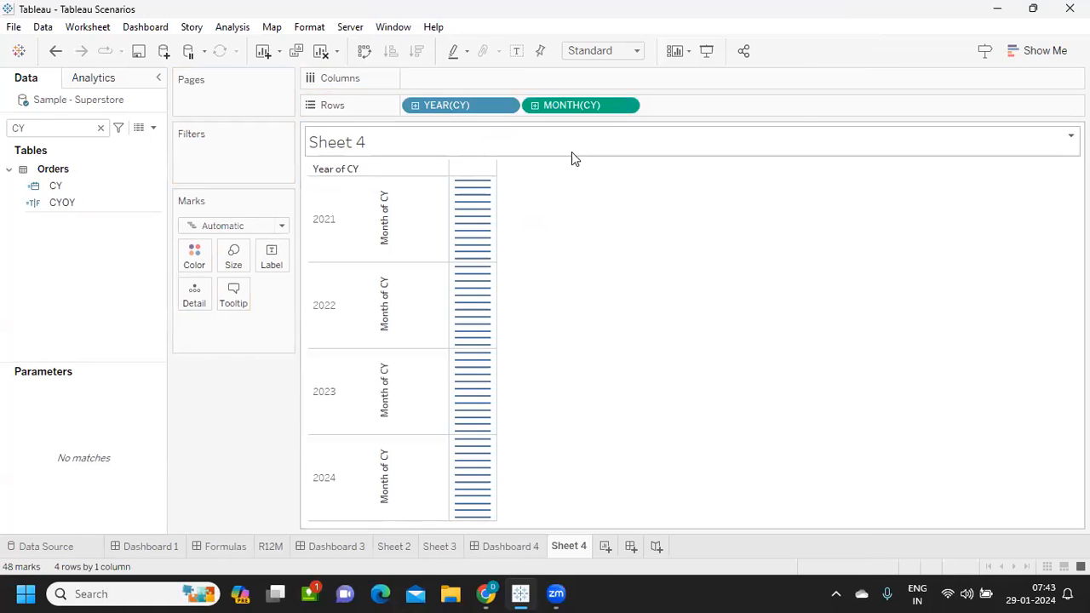
{"action": "left_click", "coordinate": [628, 107]}
{"action": "left_click", "coordinate": [628, 294]}
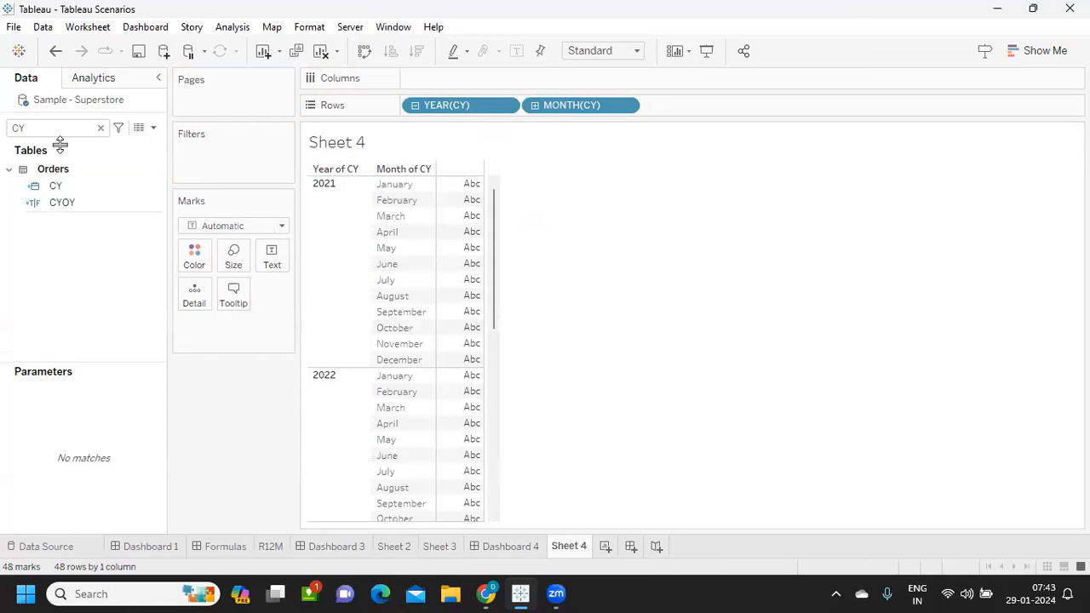
- Find the MTD Sales field, open its calculation, copy the IF YEAR and AND MONTH condition lines, and close it
{"action": "left_click", "coordinate": [100, 127]}
{"action": "type", "text": "MT"}
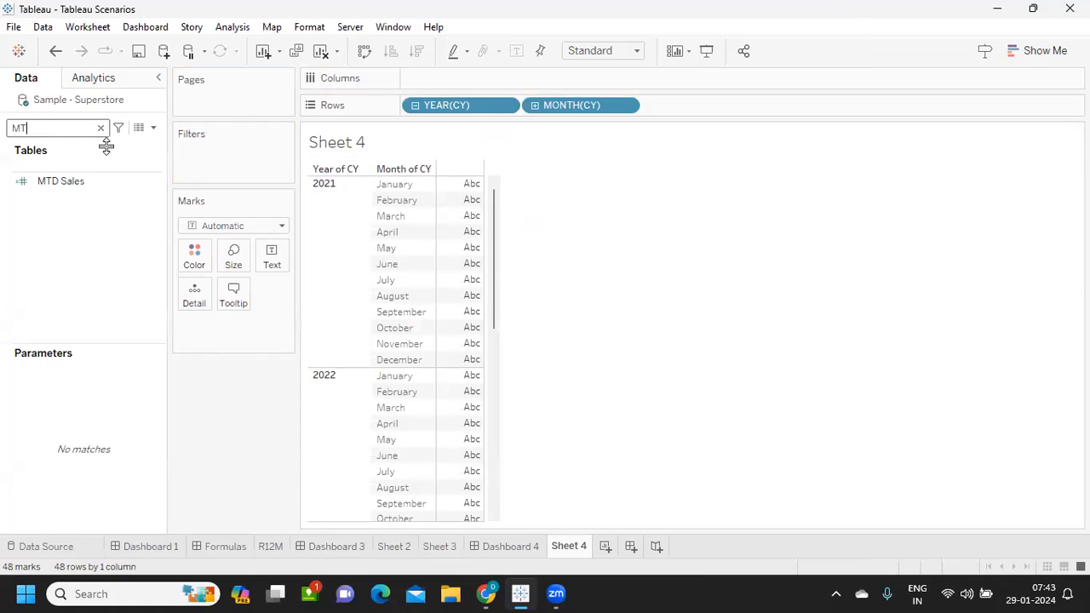
{"action": "left_click", "coordinate": [142, 180]}
{"action": "right_click", "coordinate": [156, 184]}
{"action": "left_click", "coordinate": [199, 274]}
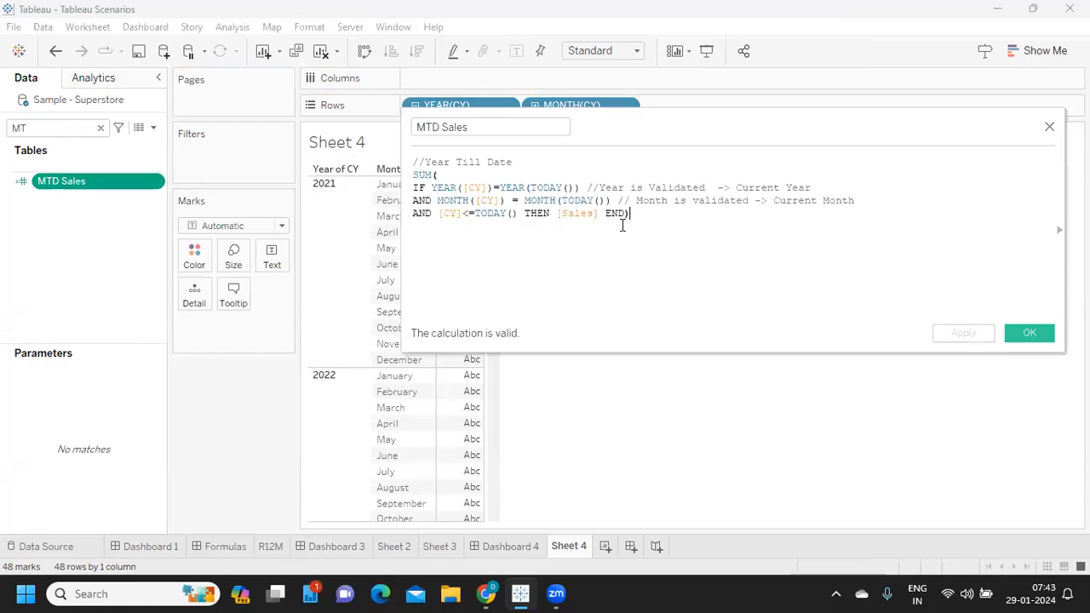
{"action": "left_click_drag", "start_coordinate": [412, 188], "coordinate": [868, 201]}
{"action": "key", "text": "ctrl+c"}
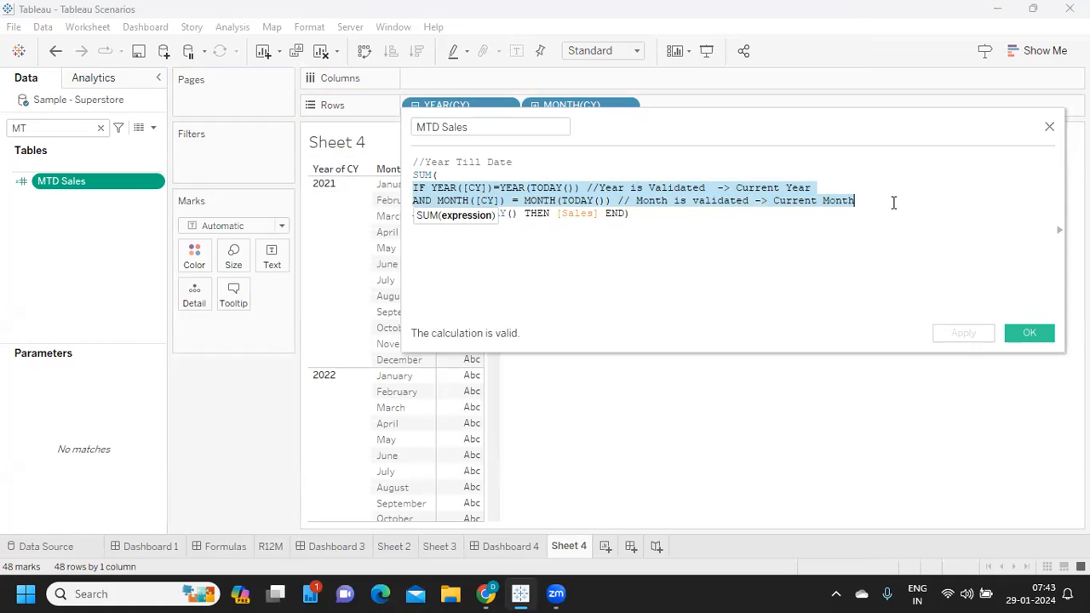
{"action": "left_click", "coordinate": [1048, 336]}
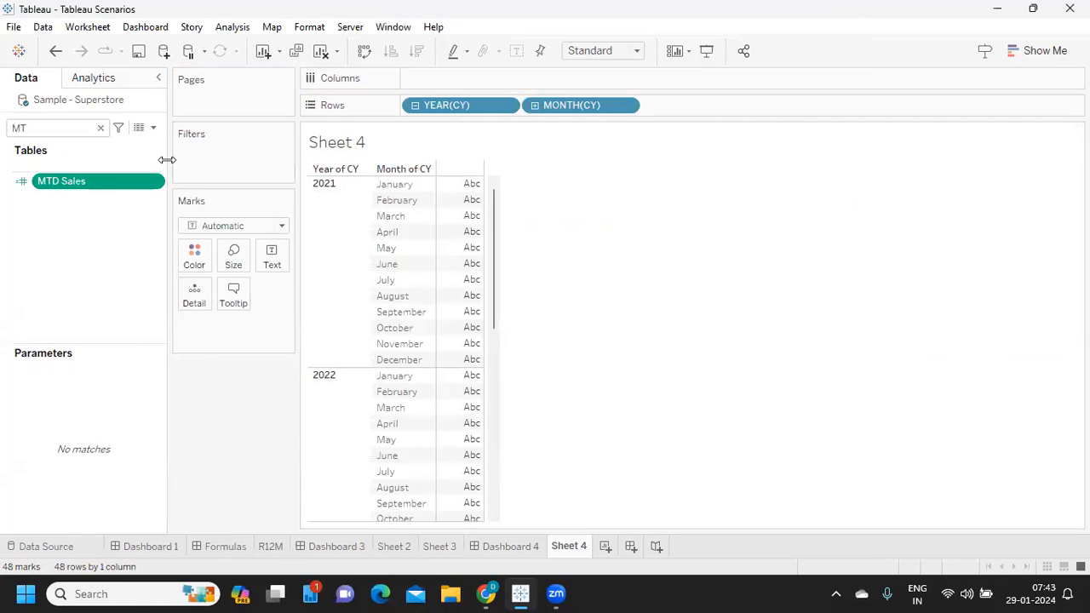
- Create a calculated field named Testing and paste the copied year and month conditions into its formula
{"action": "left_click", "coordinate": [153, 129]}
{"action": "left_click", "coordinate": [136, 147]}
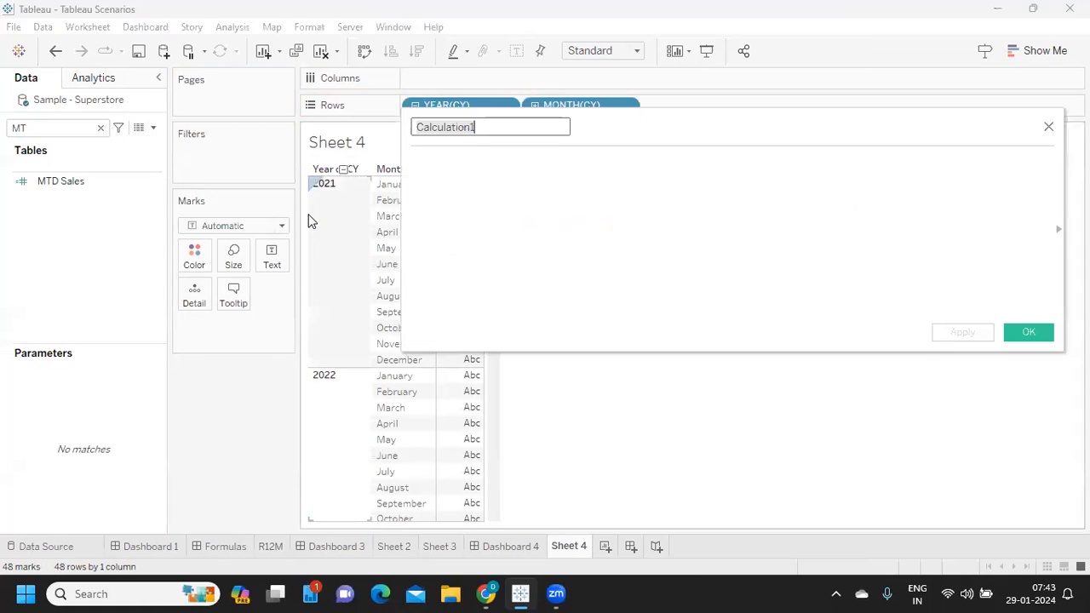
{"action": "type", "text": "tESTI"}
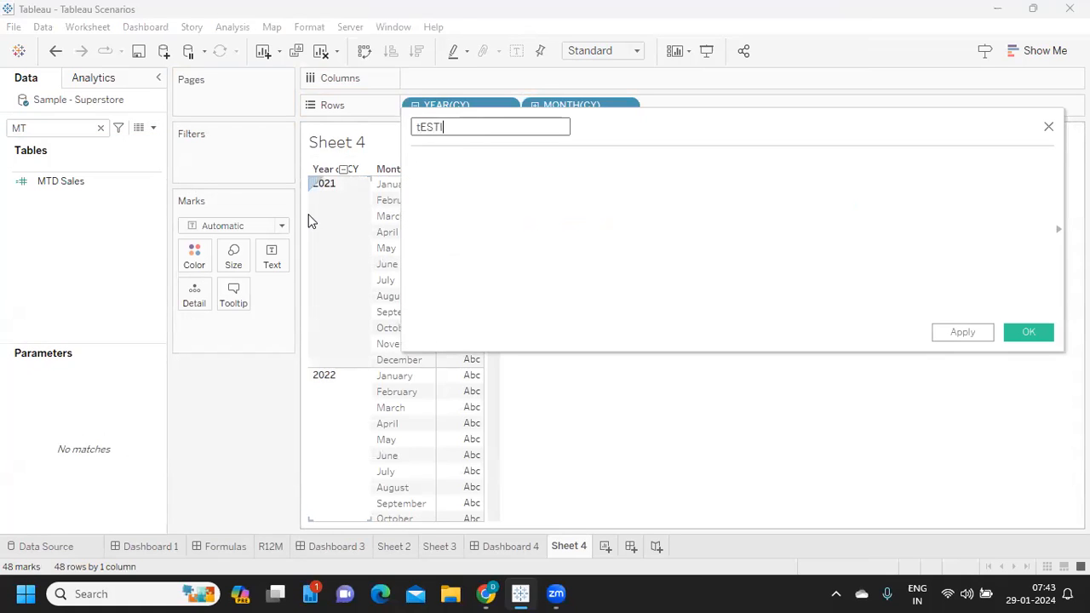
{"action": "type", "text": "esting"}
{"action": "left_click", "coordinate": [513, 233]}
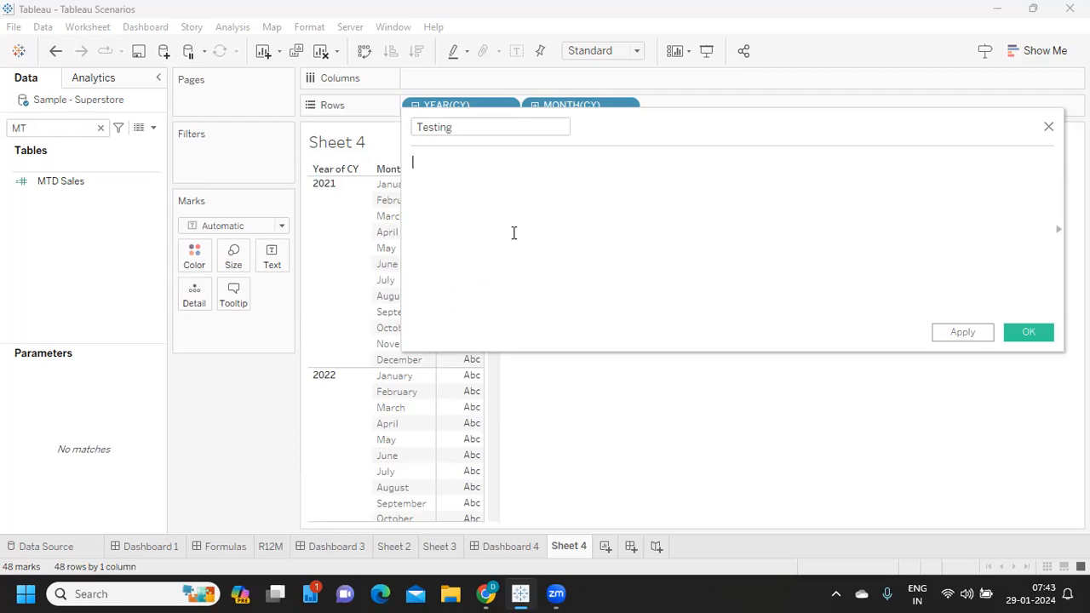
{"action": "key", "text": "ctrl+v"}
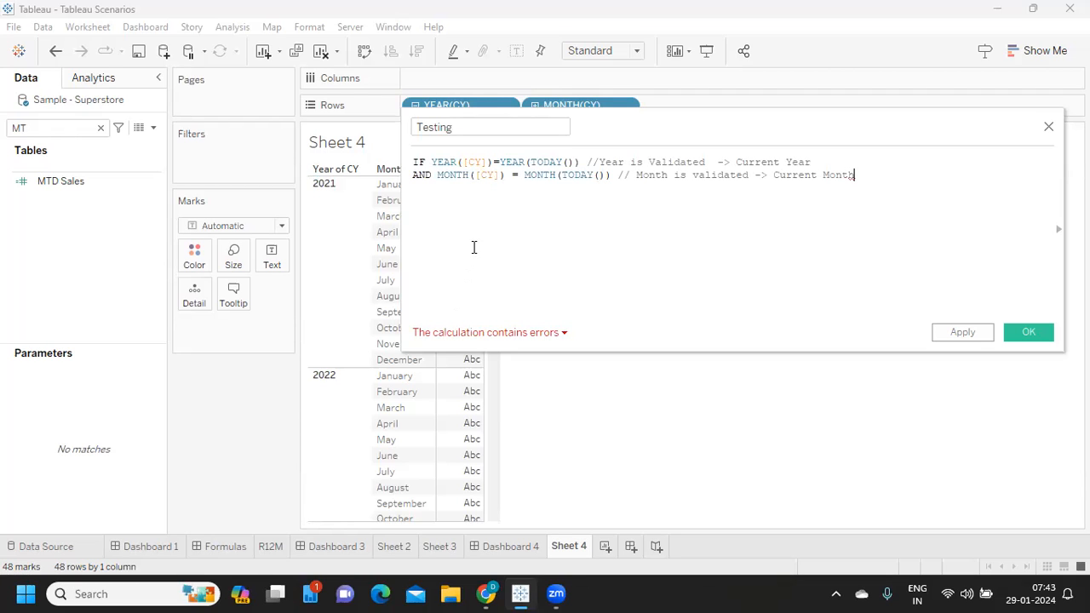
- Remove the leading IF so Testing is a true/false condition on year and month, and save the calculation
{"action": "left_click_drag", "start_coordinate": [430, 161], "coordinate": [405, 163]}
{"action": "key", "text": "BackSpace"}
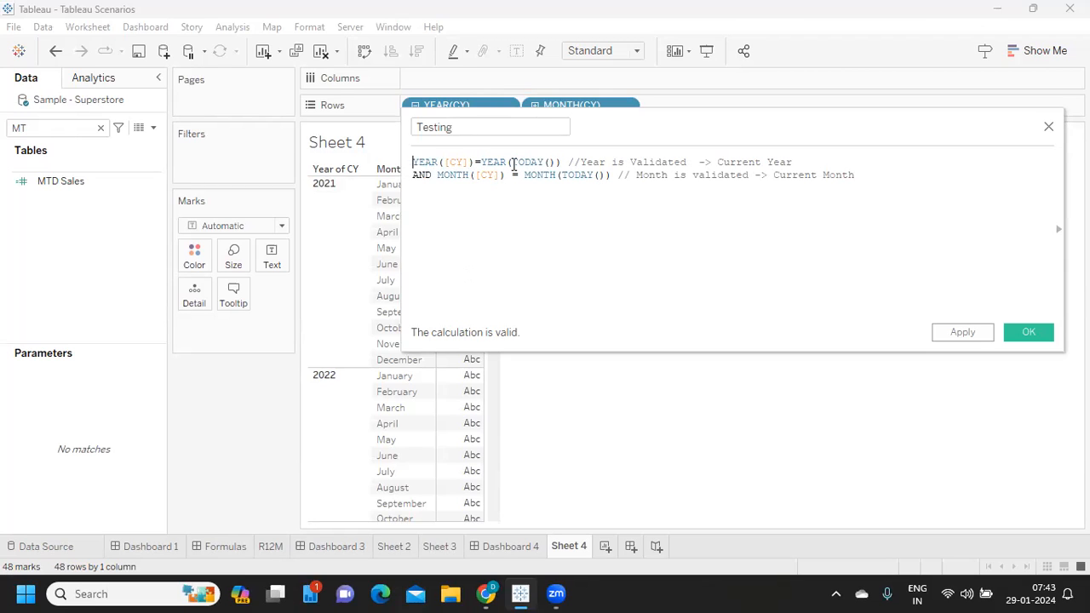
{"action": "left_click_drag", "start_coordinate": [577, 164], "coordinate": [833, 166]}
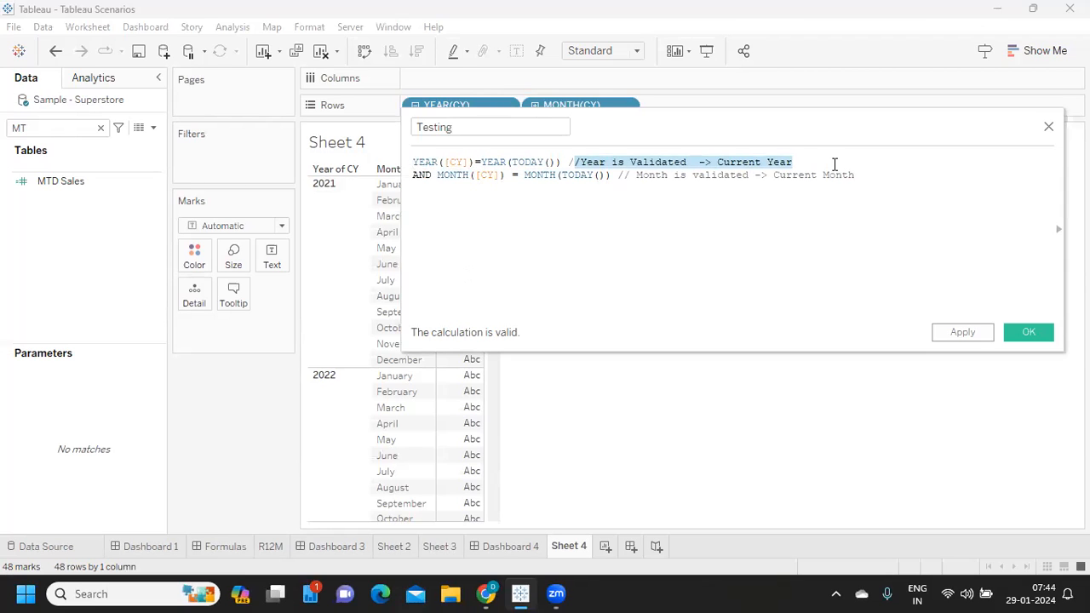
{"action": "left_click_drag", "start_coordinate": [436, 175], "coordinate": [610, 177]}
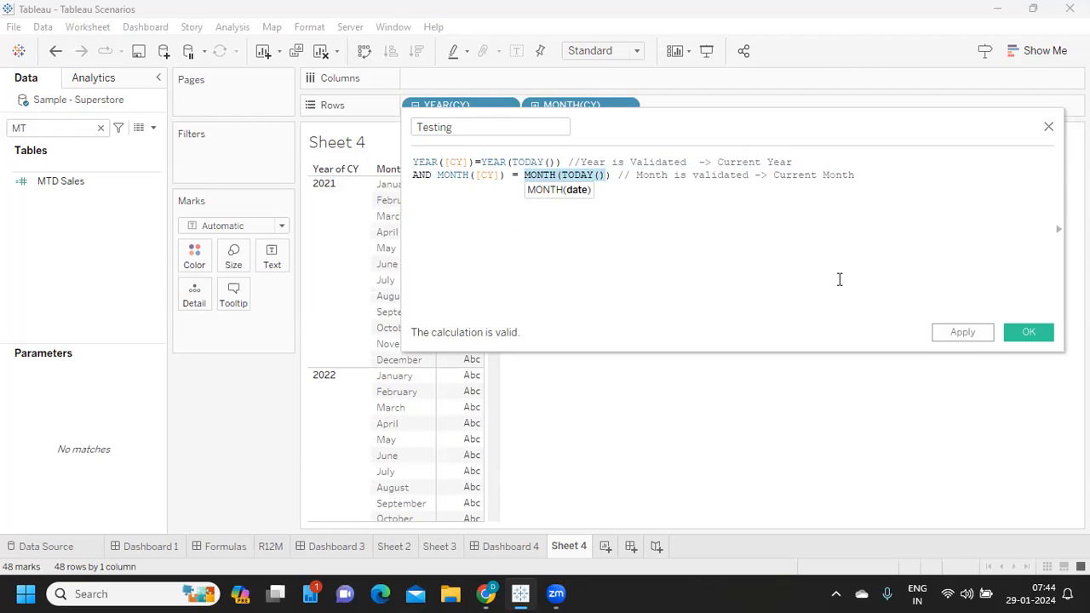
{"action": "left_click", "coordinate": [956, 337]}
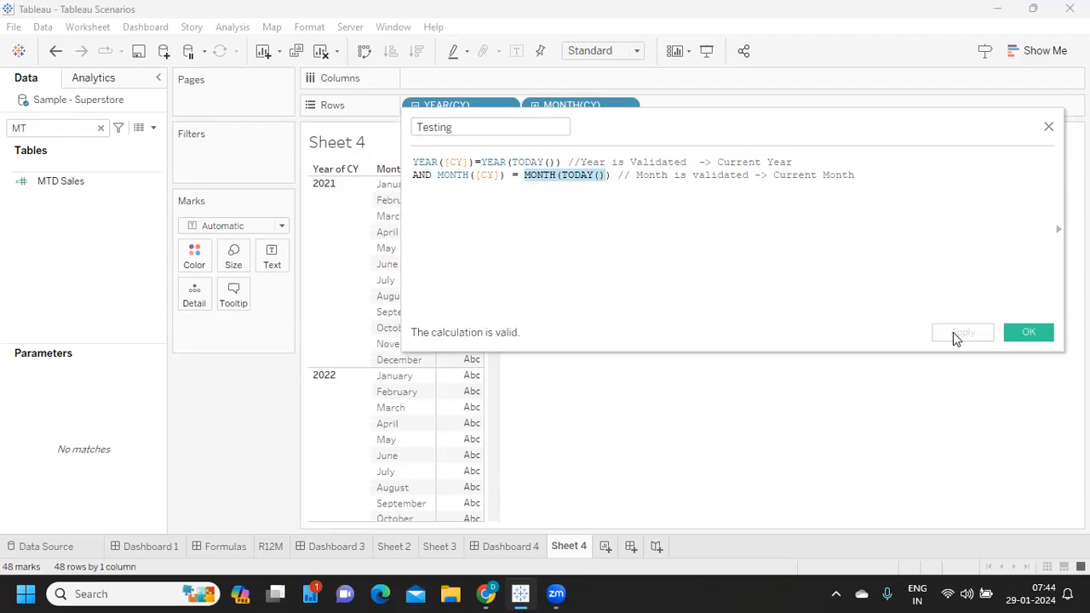
{"action": "left_click", "coordinate": [1028, 334]}
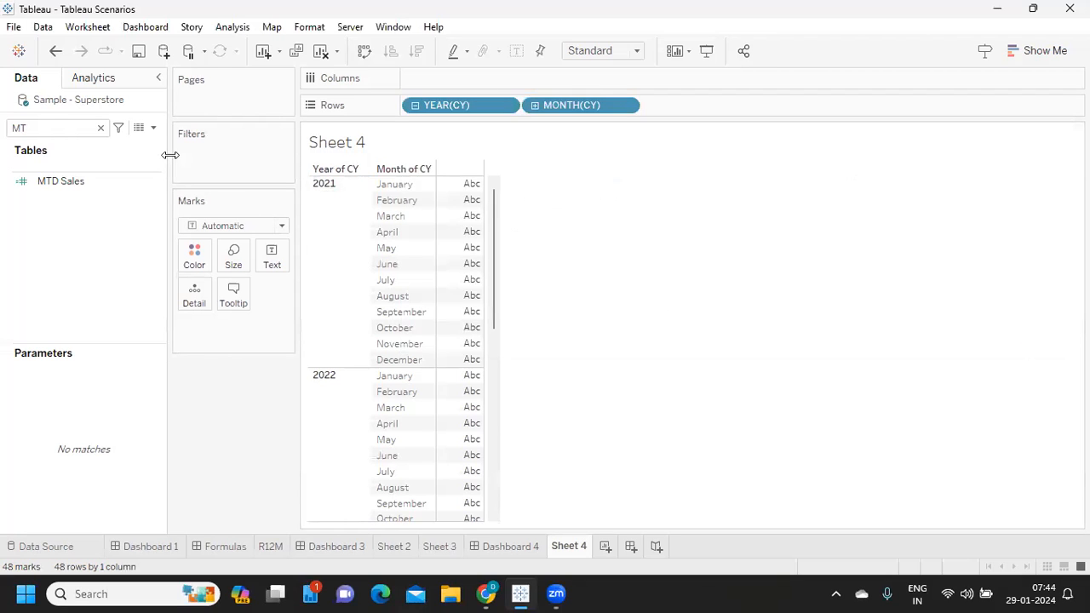
- Find the Testing field, show it as text for each year and month, and check the rows through 2024
{"action": "left_click", "coordinate": [99, 129]}
{"action": "type", "text": "t"}
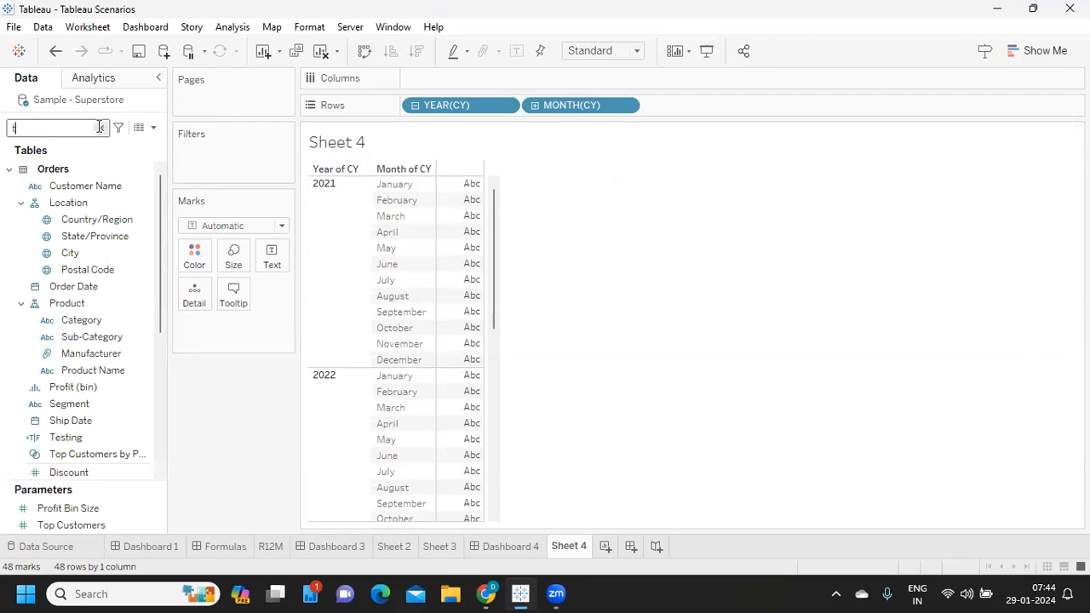
{"action": "type", "text": "es"}
{"action": "left_click_drag", "start_coordinate": [68, 185], "coordinate": [270, 260]}
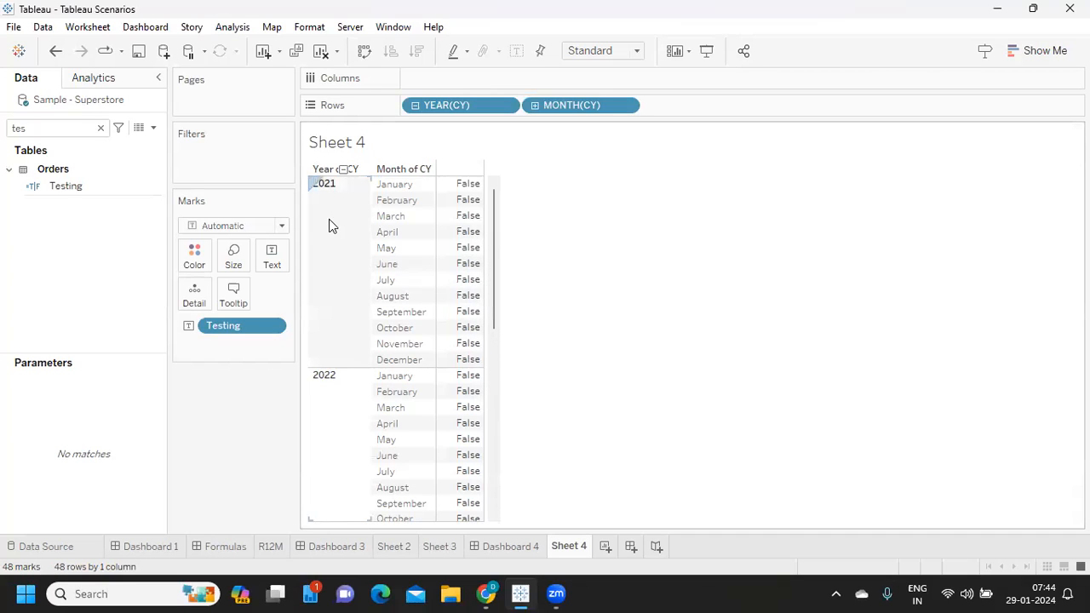
{"action": "scroll", "coordinate": [329, 218], "scroll_direction": "down", "scroll_amount": 3}
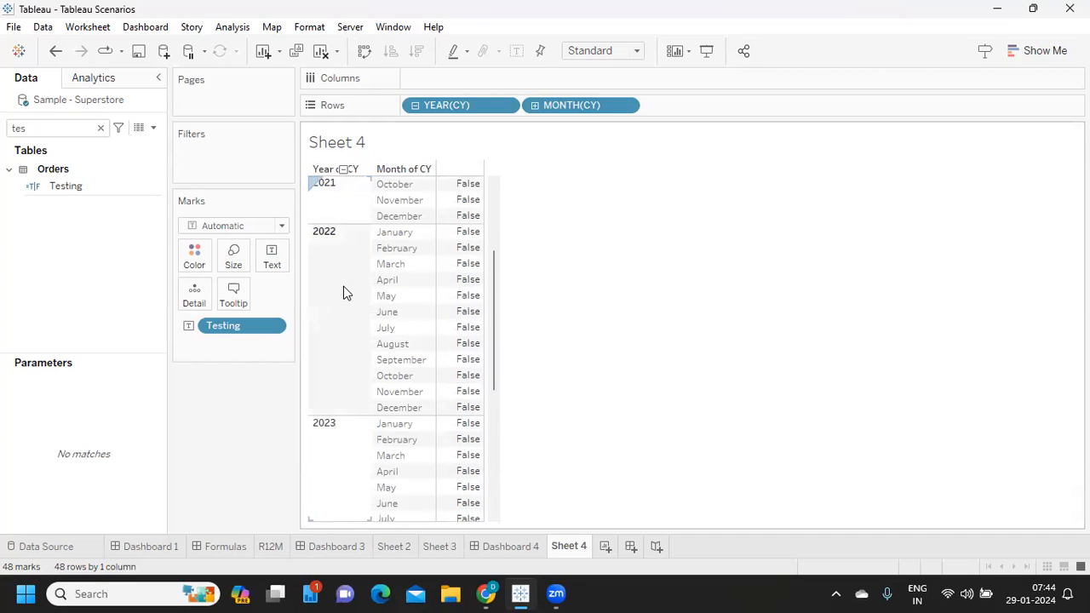
{"action": "scroll", "coordinate": [343, 286], "scroll_direction": "down", "scroll_amount": 2}
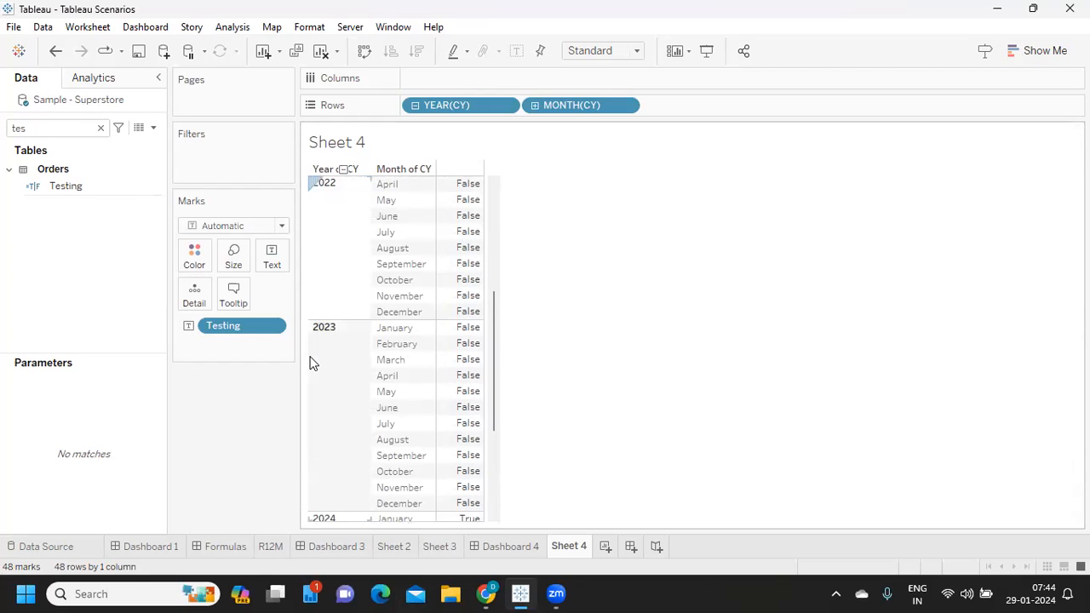
{"action": "scroll", "coordinate": [310, 362], "scroll_direction": "down", "scroll_amount": 3}
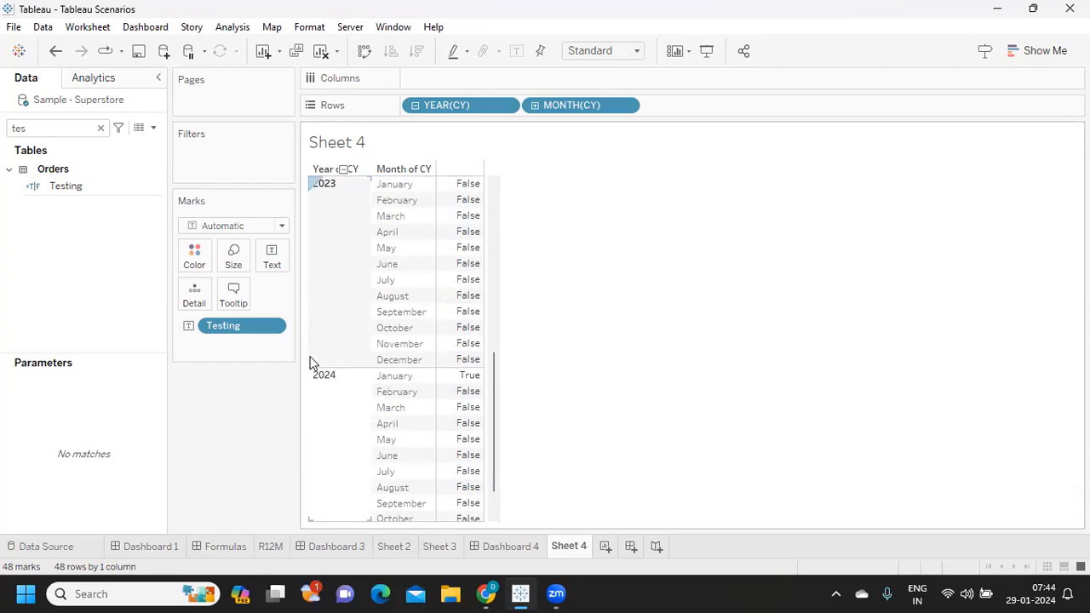
- Open the Testing calculation for editing and replace MONTH([CY]) with QUARTER([CY]) in the second condition
{"action": "left_click", "coordinate": [54, 186]}
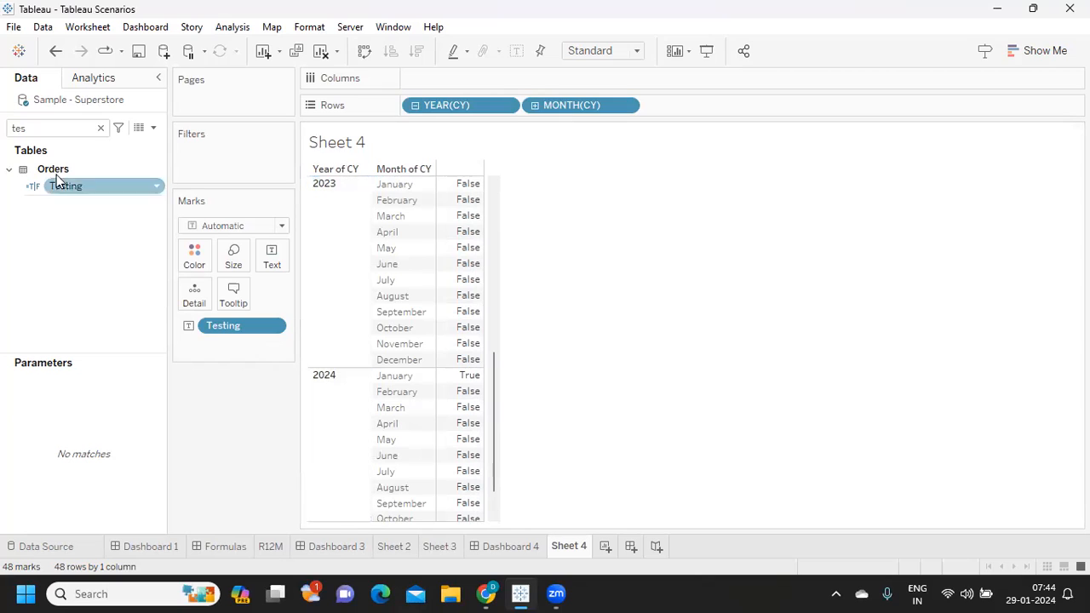
{"action": "left_click", "coordinate": [157, 191]}
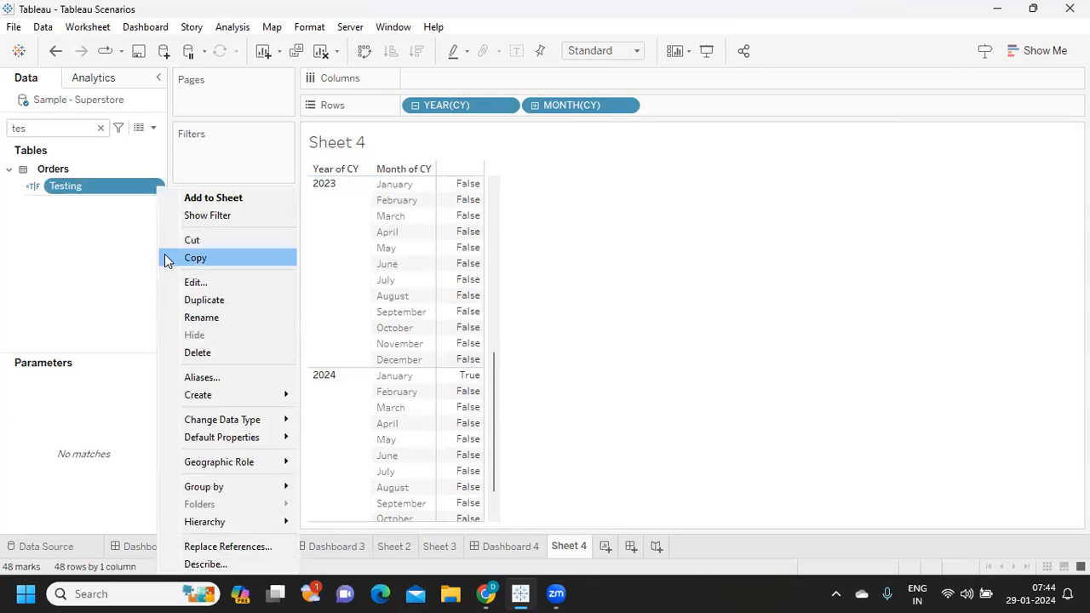
{"action": "left_click", "coordinate": [201, 282]}
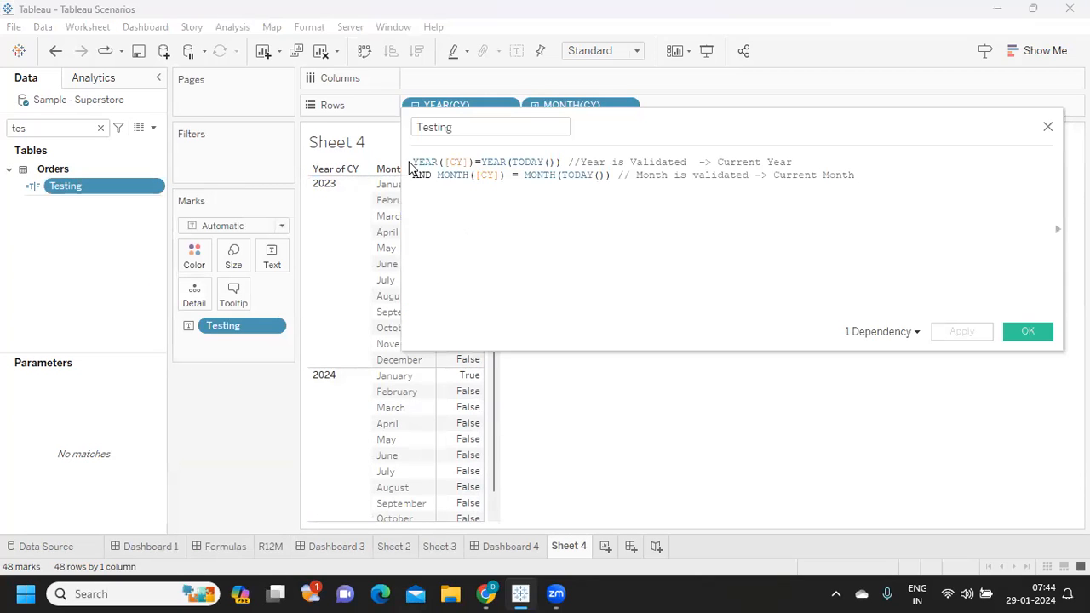
{"action": "left_click_drag", "start_coordinate": [413, 162], "coordinate": [569, 162]}
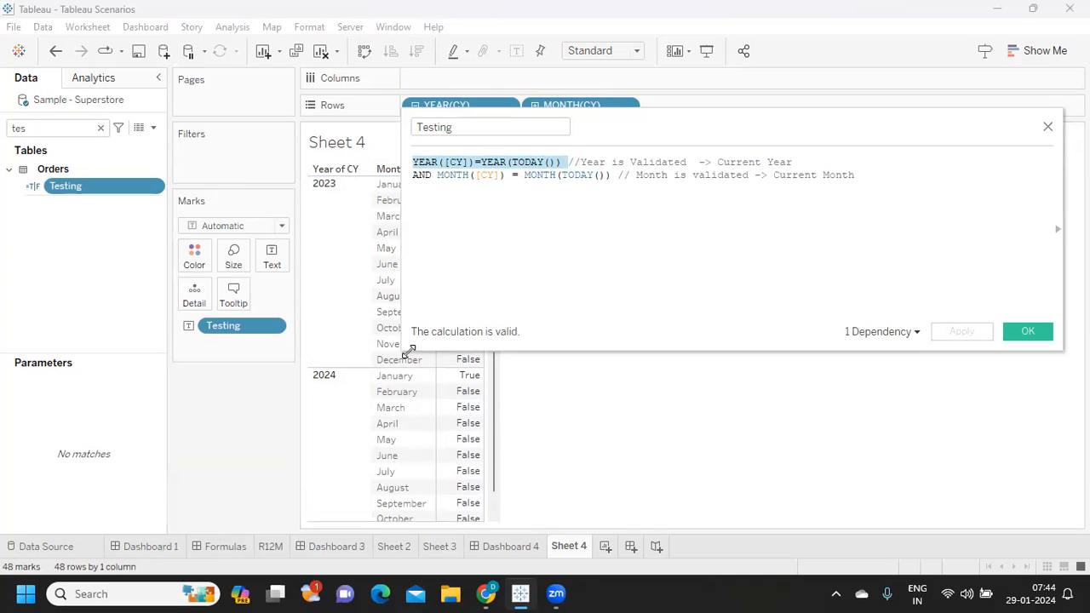
{"action": "mouse_move", "coordinate": [473, 380]}
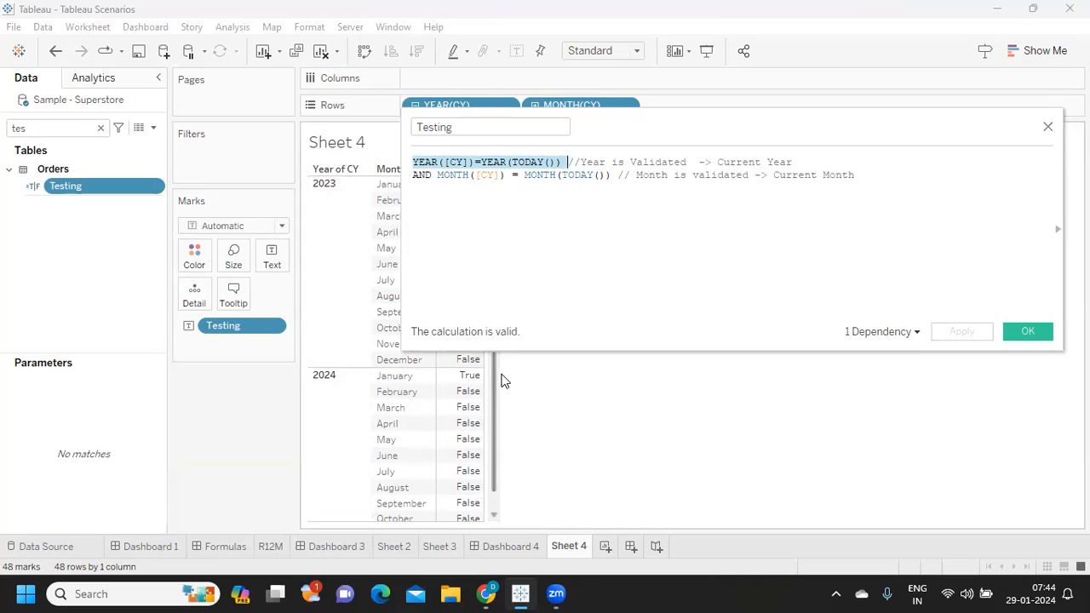
{"action": "double_click", "coordinate": [449, 172]}
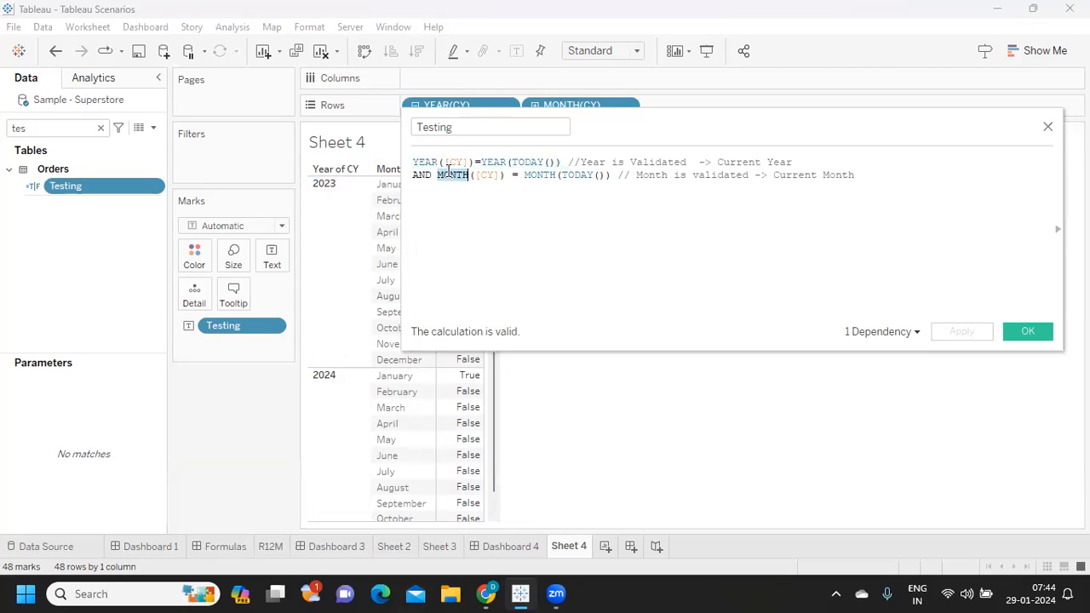
{"action": "type", "text": "quart"}
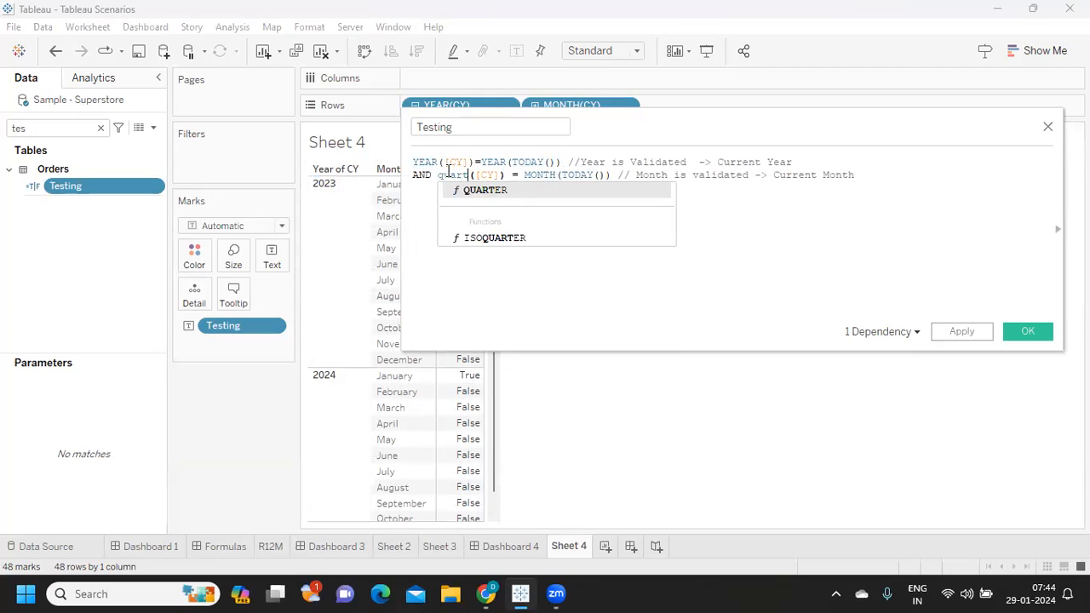
{"action": "left_click", "coordinate": [484, 190]}
- Replace MONTH(TODAY()) with QUARTER(TODAY()) in Testing, apply it to check the sheet, and close the calculation
{"action": "double_click", "coordinate": [550, 175]}
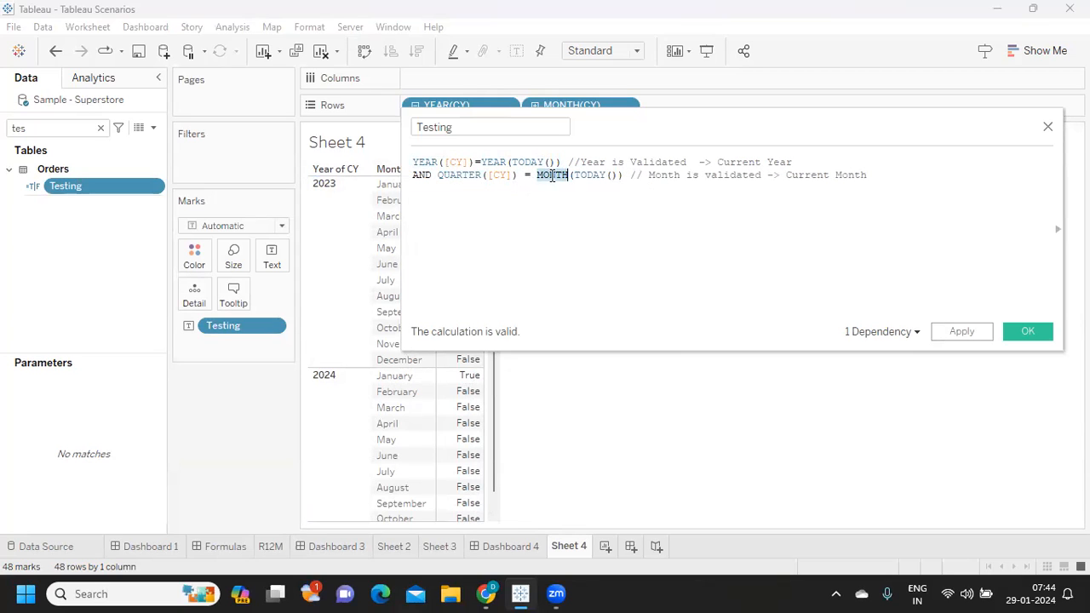
{"action": "type", "text": "quarter"}
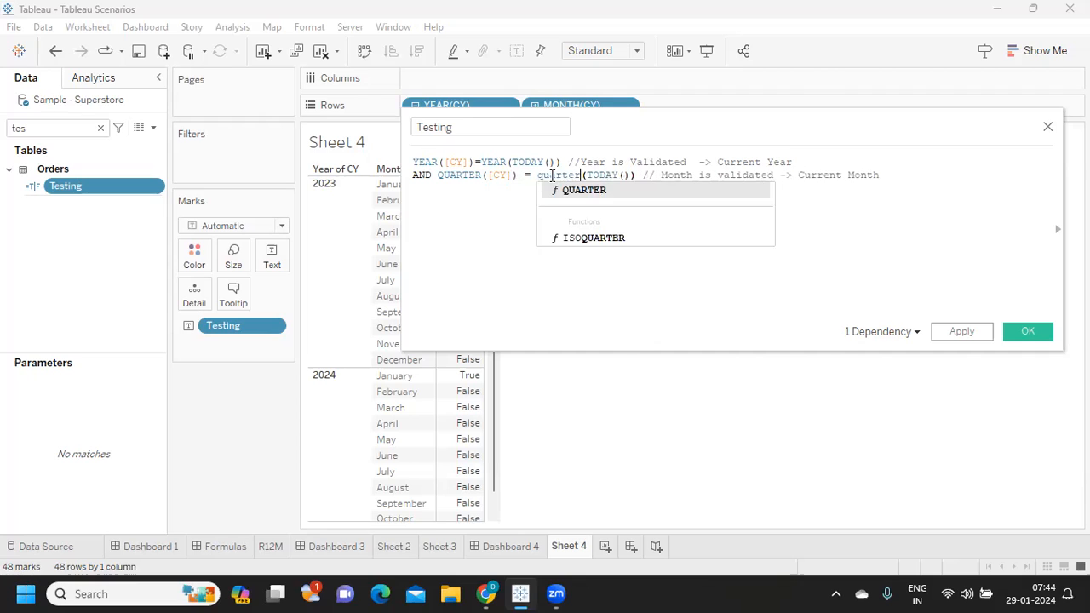
{"action": "left_click", "coordinate": [581, 191]}
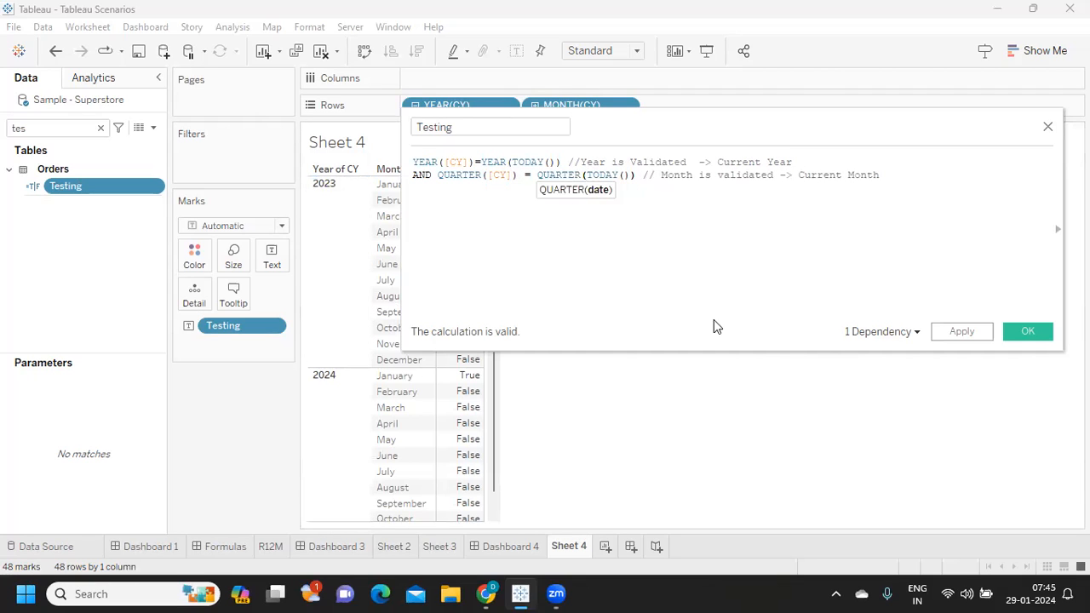
{"action": "left_click", "coordinate": [873, 309]}
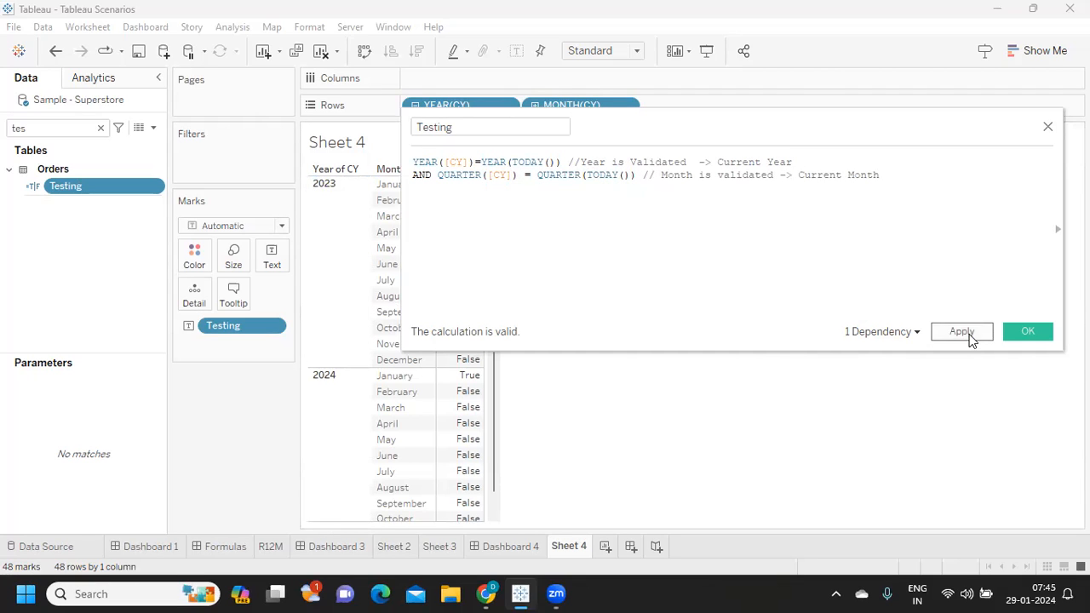
{"action": "left_click", "coordinate": [969, 338]}
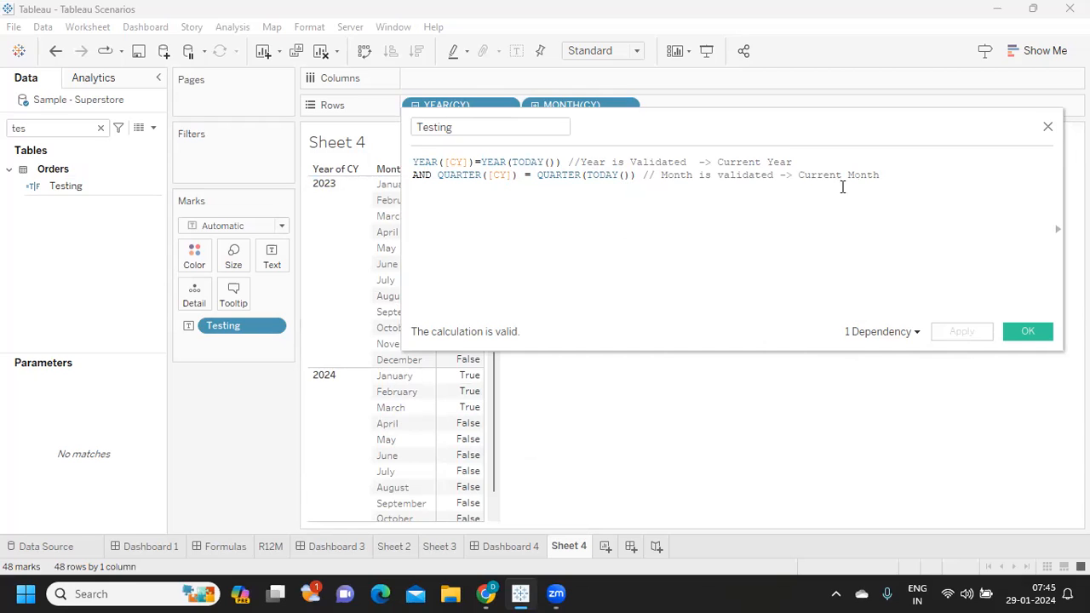
{"action": "left_click_drag", "start_coordinate": [899, 178], "coordinate": [322, 146]}
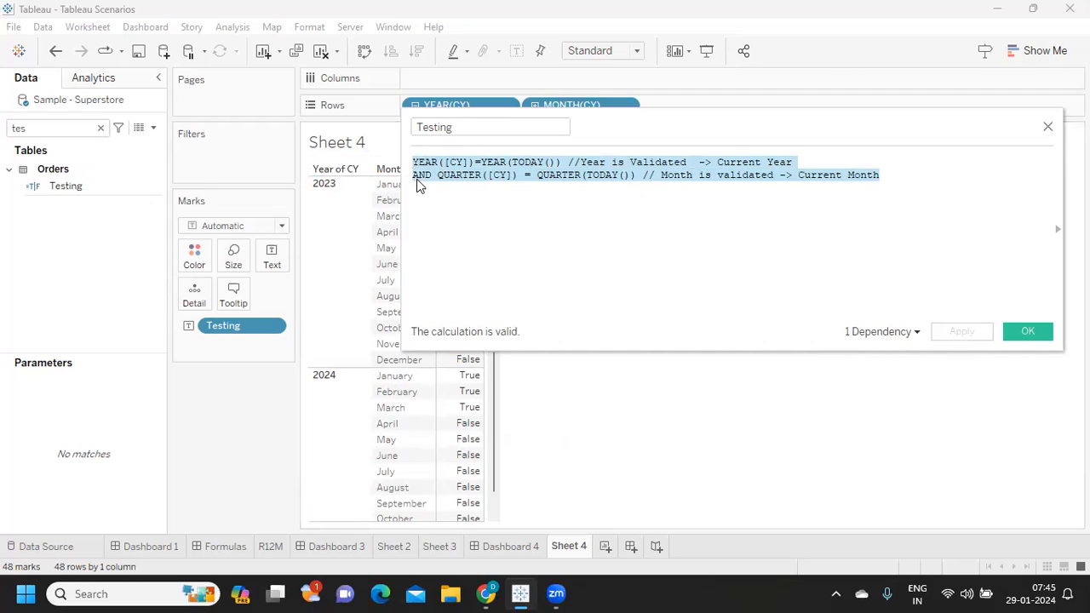
{"action": "left_click", "coordinate": [1042, 335]}
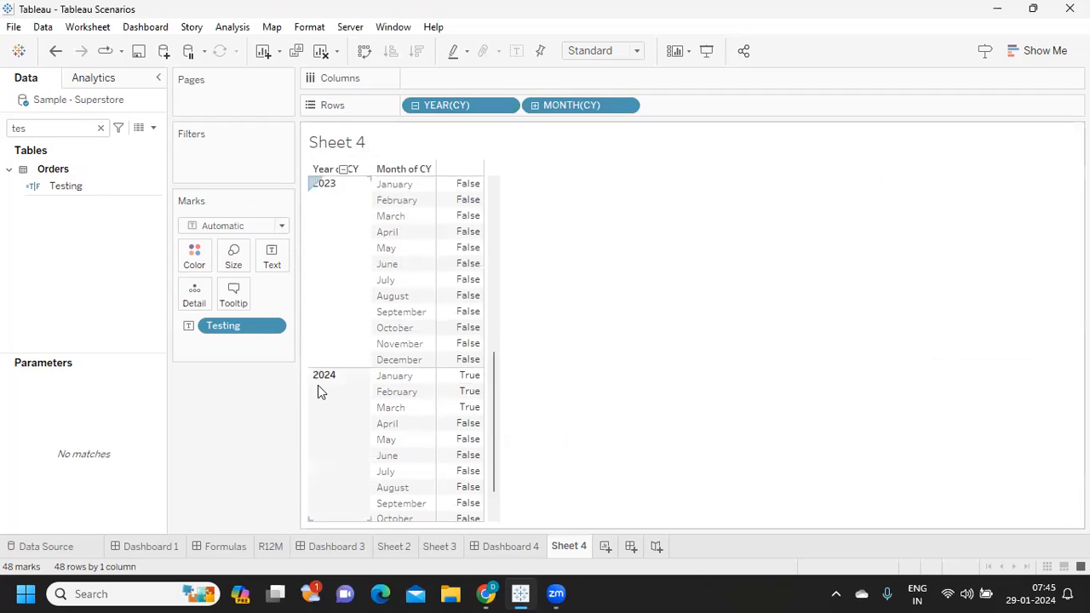
- Remove YEAR(CY), MONTH(CY) and Testing from the sheet and clear the field search
{"action": "left_click_drag", "start_coordinate": [415, 118], "coordinate": [481, 164]}
{"action": "left_click", "coordinate": [411, 106]}
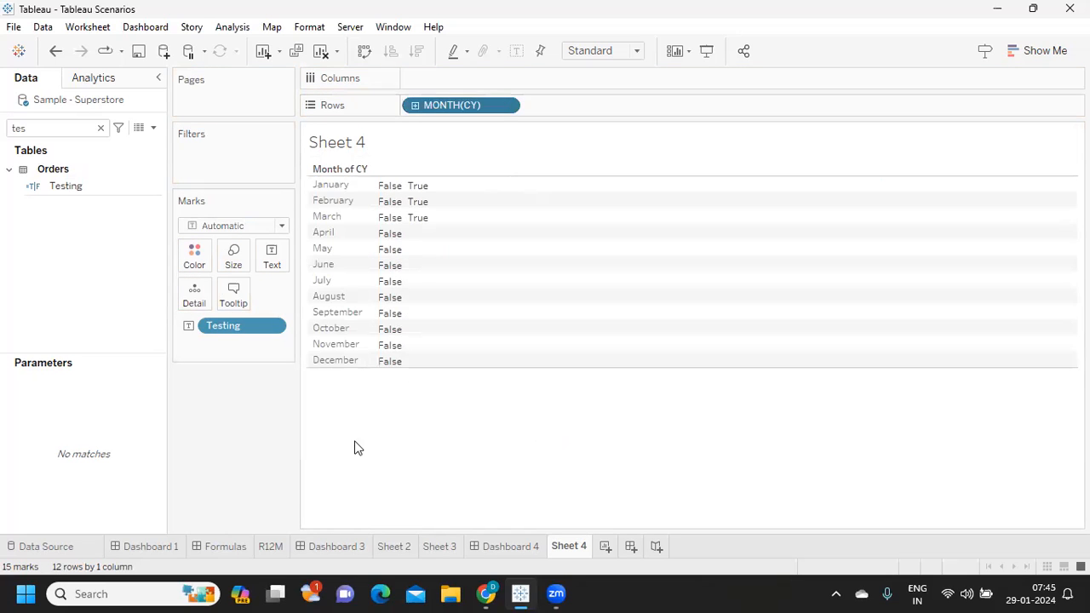
{"action": "left_click_drag", "start_coordinate": [462, 107], "coordinate": [426, 408]}
{"action": "left_click_drag", "start_coordinate": [189, 325], "coordinate": [234, 431]}
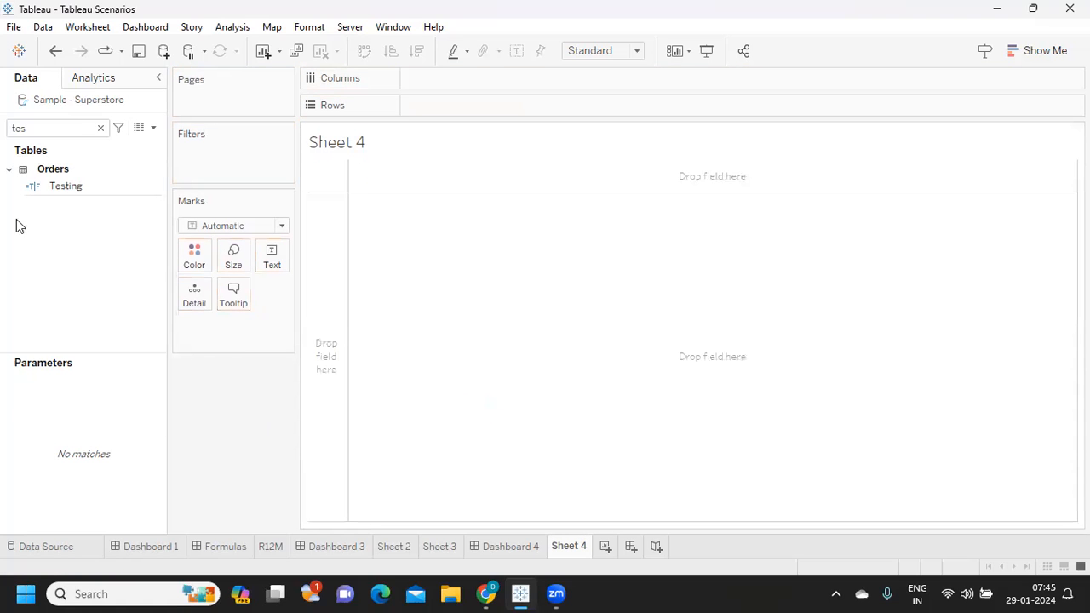
{"action": "left_click", "coordinate": [100, 128]}
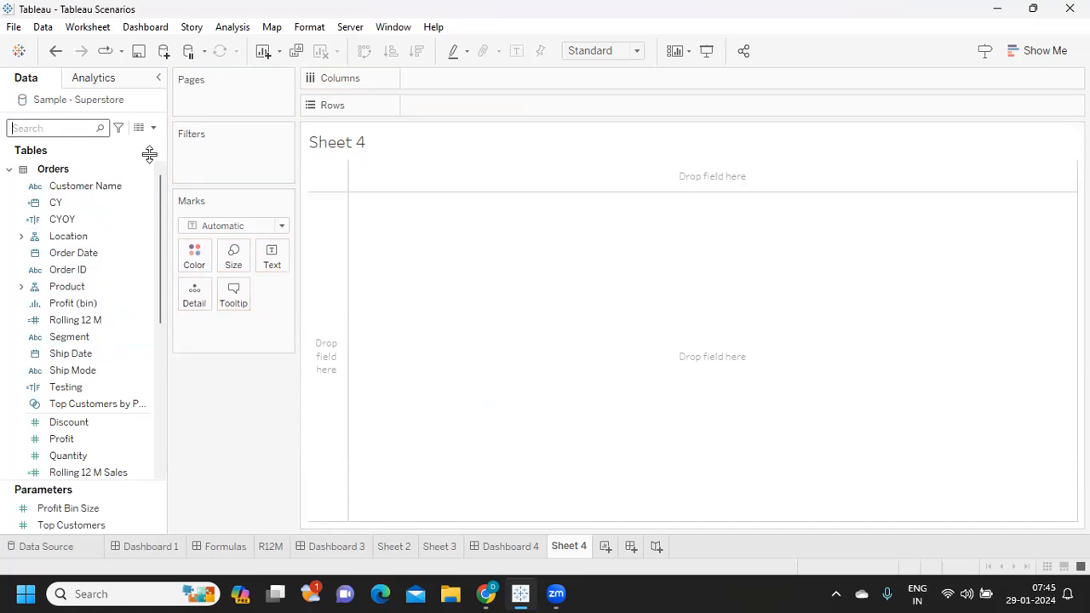
- Create a new parameter named Select Value and set its data type to Integer
{"action": "left_click", "coordinate": [153, 127]}
{"action": "left_click", "coordinate": [117, 164]}
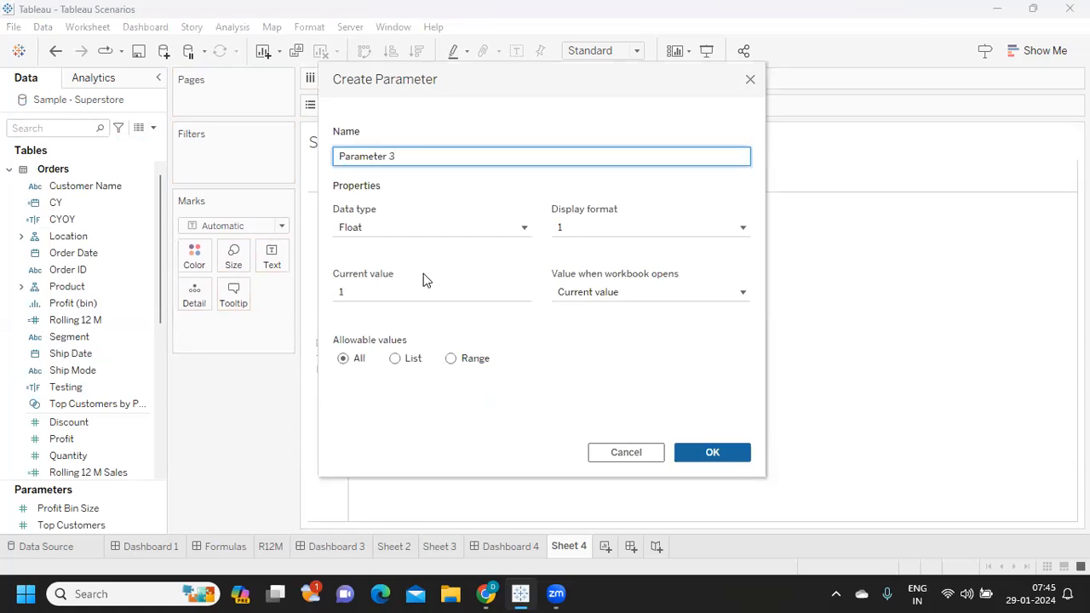
{"action": "left_click_drag", "start_coordinate": [418, 156], "coordinate": [246, 155]}
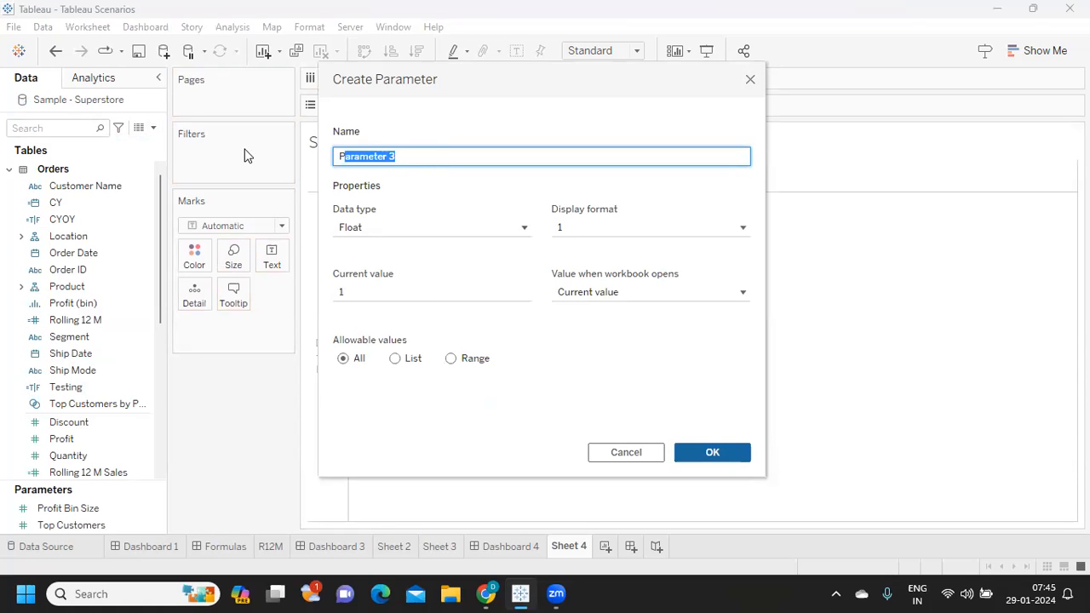
{"action": "type", "text": "Select Value"}
{"action": "left_click", "coordinate": [378, 232]}
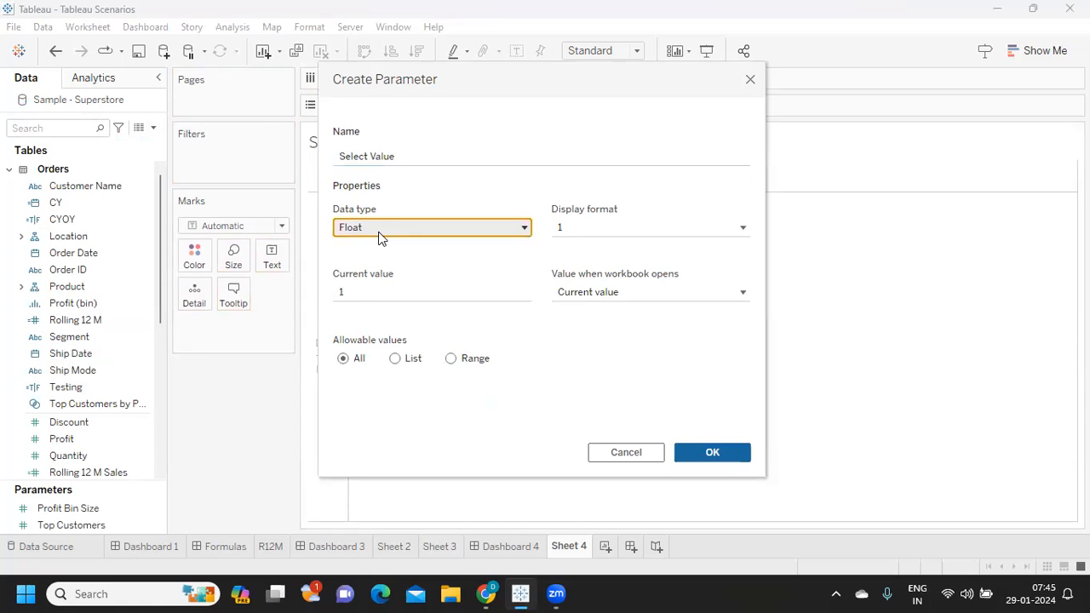
{"action": "left_click", "coordinate": [378, 268]}
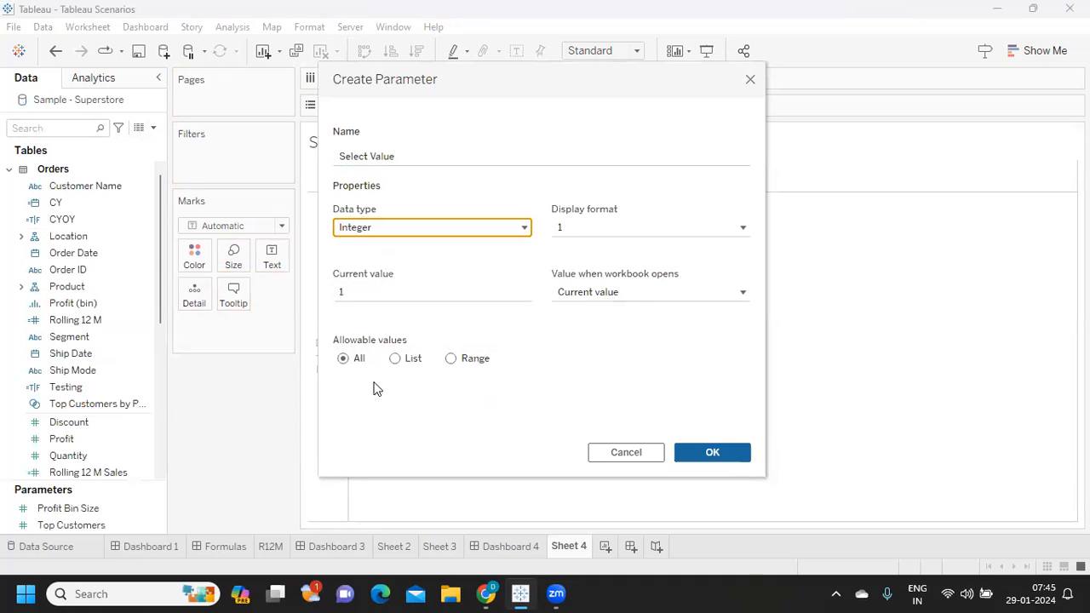
- Restrict the parameter's allowable values to a list and enter the values 1 through 6
{"action": "left_click", "coordinate": [396, 358]}
{"action": "left_click", "coordinate": [360, 409]}
{"action": "type", "text": "1"}
{"action": "key", "text": "Return"}
{"action": "type", "text": "2"}
{"action": "key", "text": "Return"}
{"action": "type", "text": "3"}
{"action": "key", "text": "Return"}
{"action": "type", "text": "4"}
{"action": "key", "text": "Return"}
{"action": "type", "text": "5"}
{"action": "key", "text": "Return"}
{"action": "type", "text": "6"}
{"action": "key", "text": "Return"}
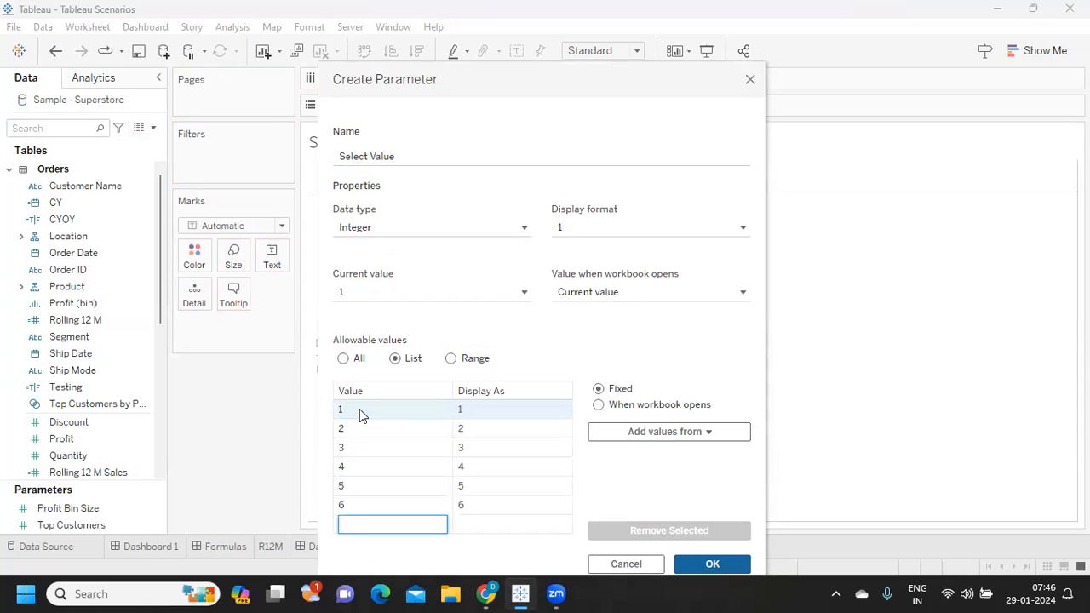
- Set the display names of values 1, 2 and 3 to YTD, MTD and QTD, and save the Select Value parameter
{"action": "left_click", "coordinate": [464, 409]}
{"action": "left_click", "coordinate": [464, 409]}
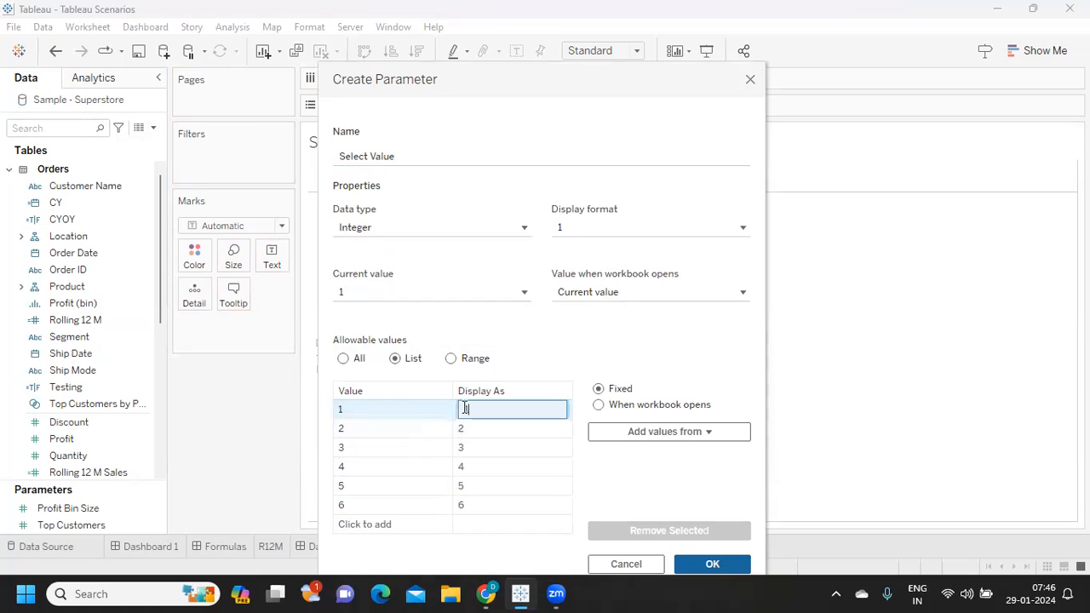
{"action": "type", "text": "CYTR"}
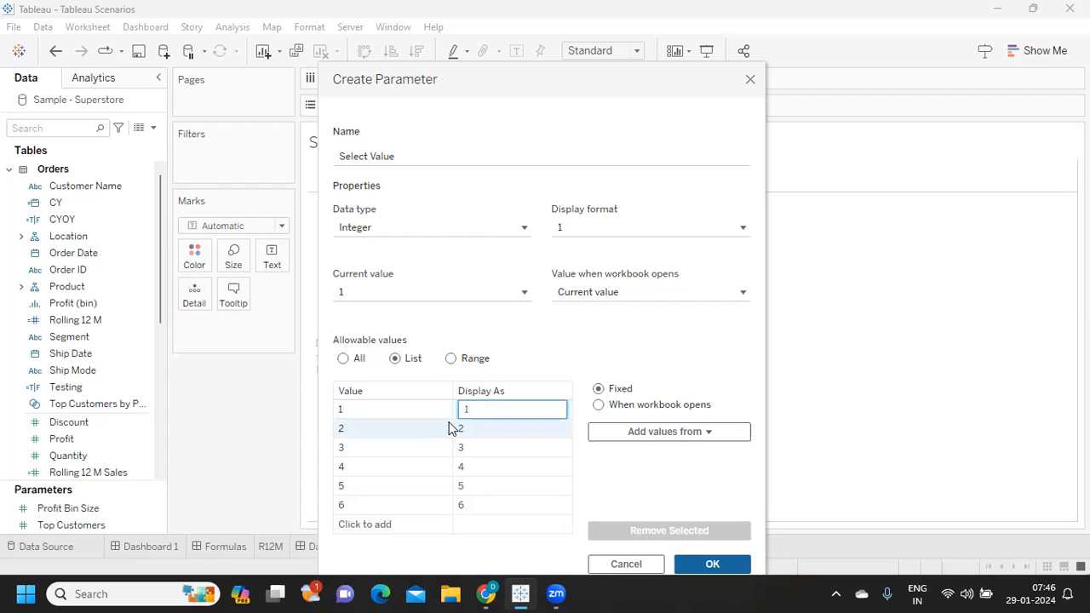
{"action": "type", "text": "YTD"}
{"action": "key", "text": "Return"}
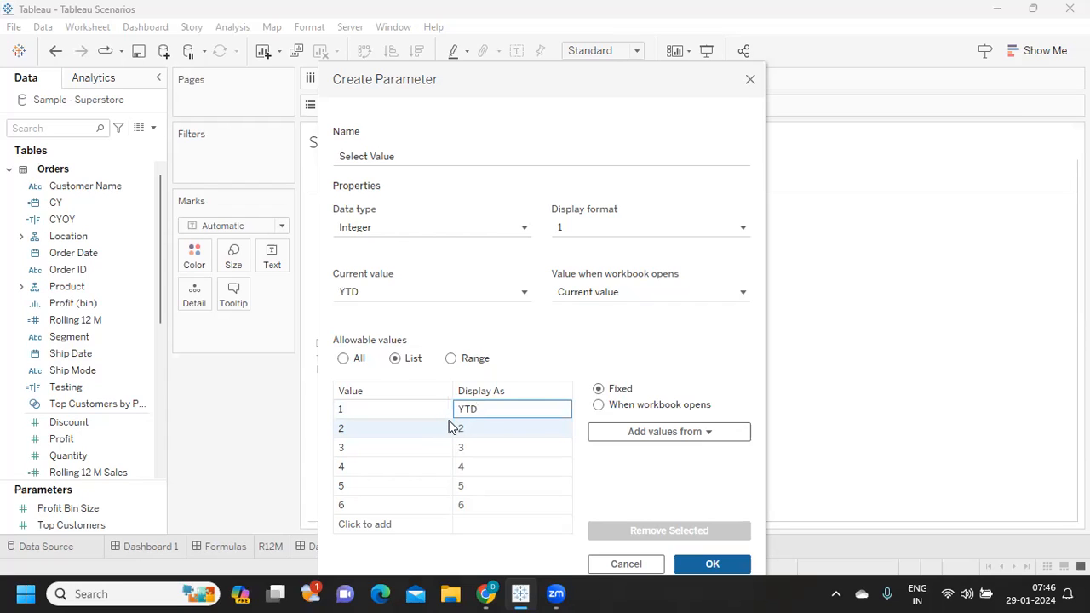
{"action": "left_click", "coordinate": [473, 428]}
{"action": "left_click", "coordinate": [474, 427]}
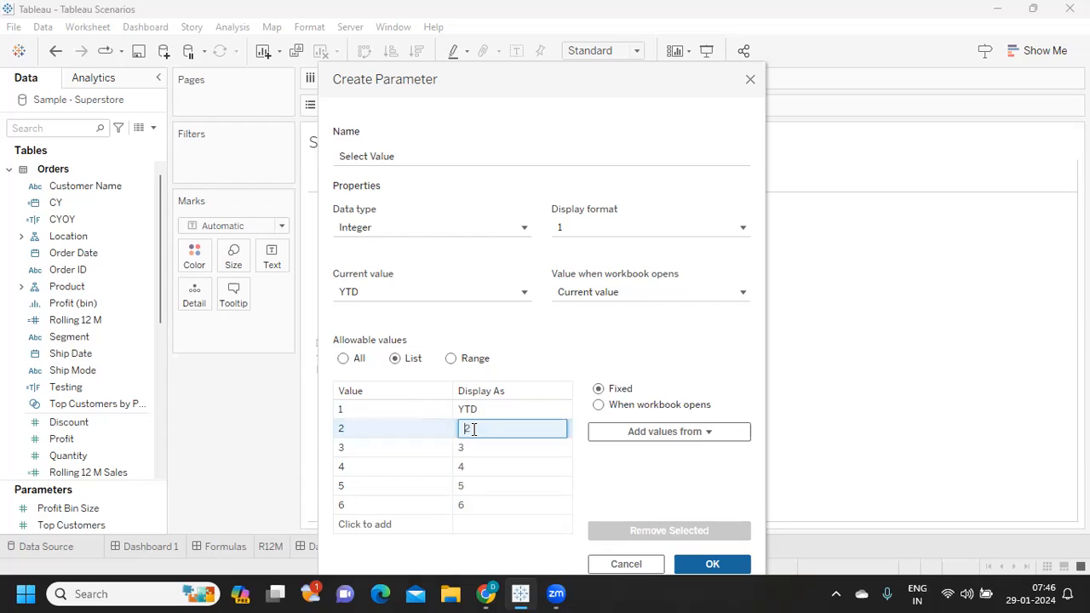
{"action": "type", "text": "MTD"}
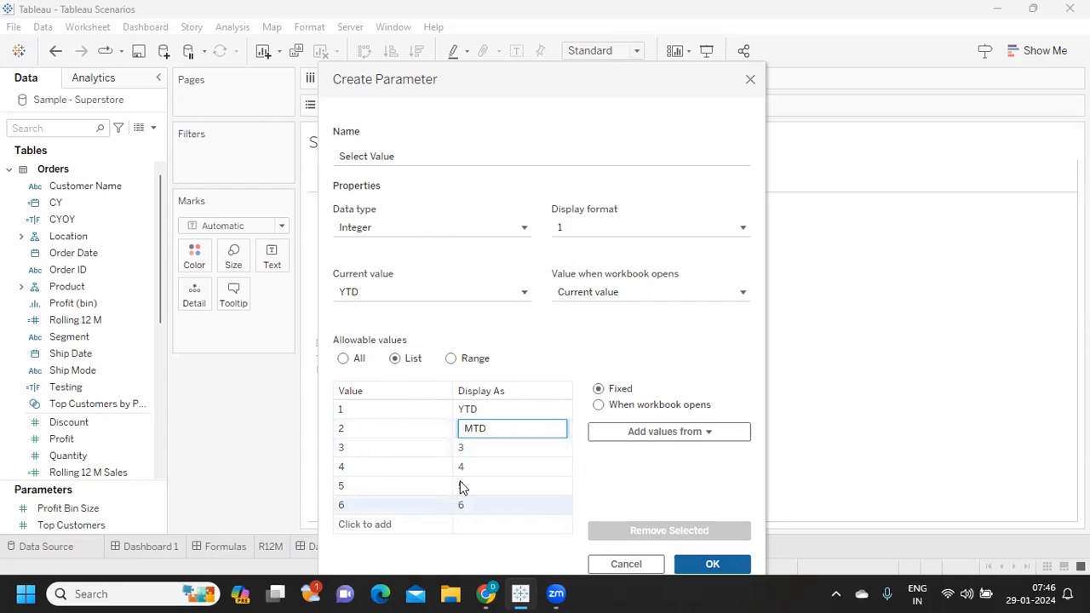
{"action": "left_click", "coordinate": [481, 447]}
{"action": "left_click", "coordinate": [480, 447]}
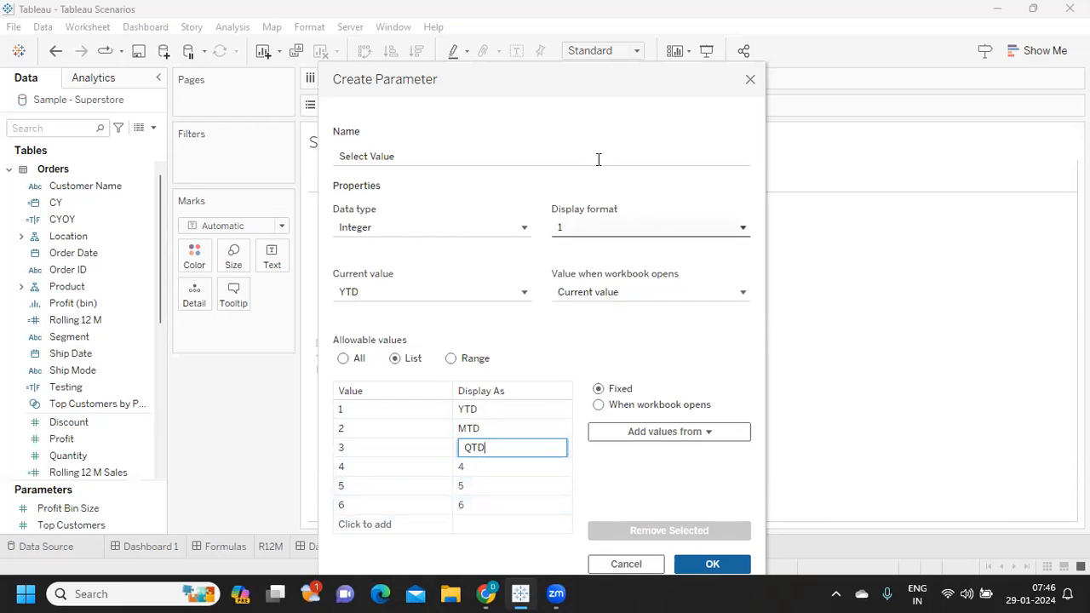
{"action": "left_click_drag", "start_coordinate": [492, 93], "coordinate": [495, 76]}
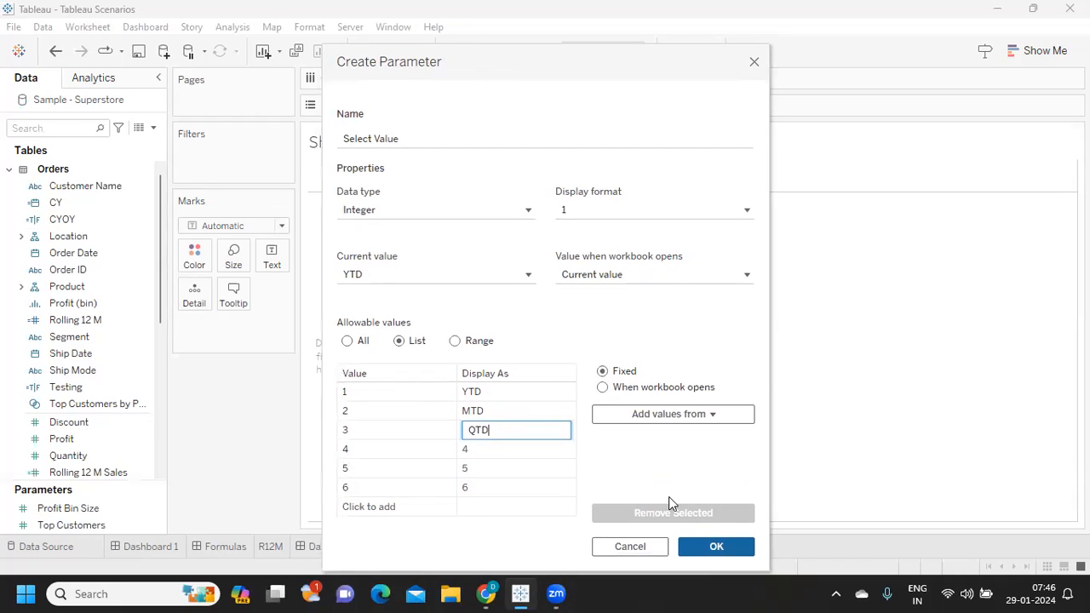
{"action": "left_click", "coordinate": [711, 549]}
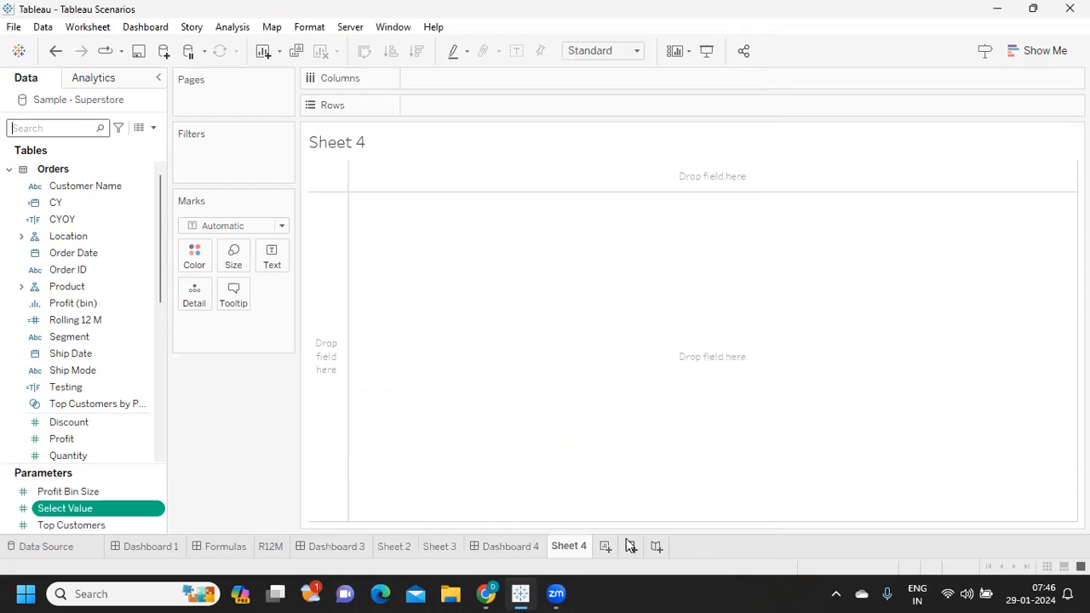
- Show the Select Value parameter control on the sheet and check its list of choices
{"action": "left_click", "coordinate": [158, 511]}
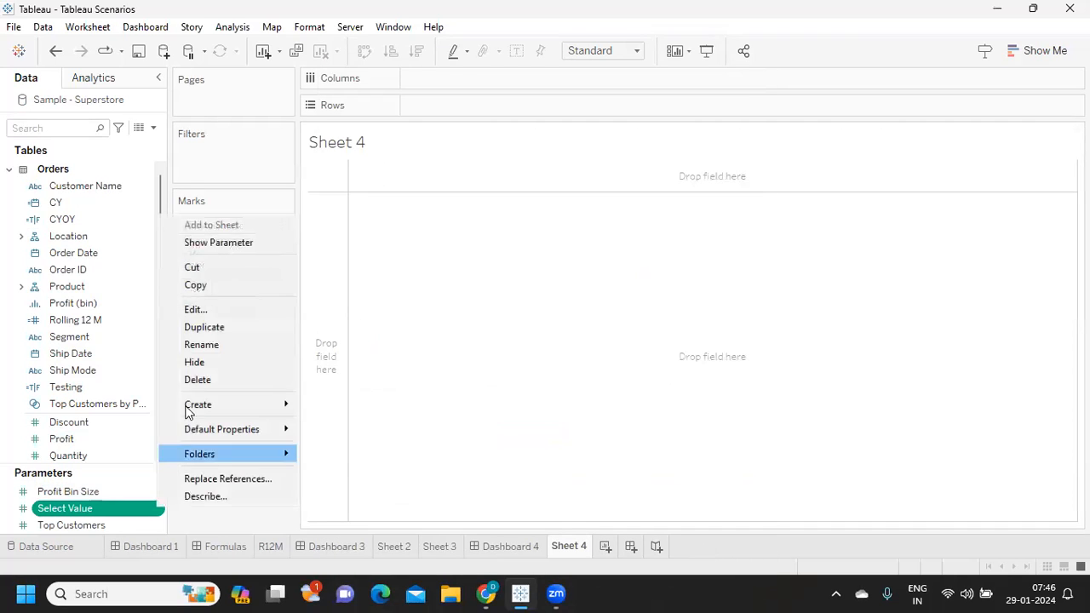
{"action": "left_click", "coordinate": [217, 246]}
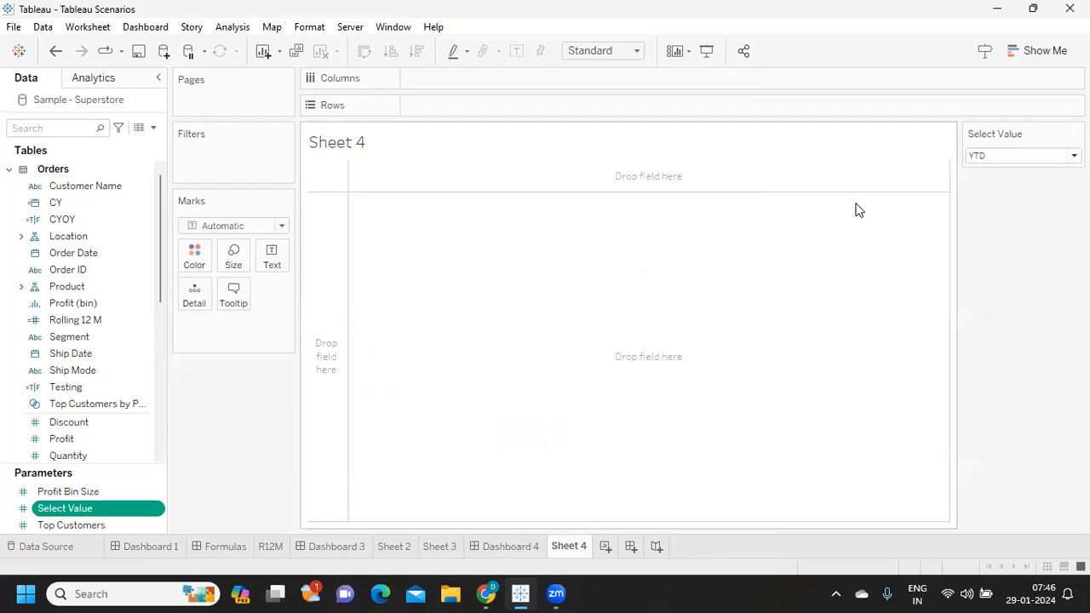
{"action": "left_click", "coordinate": [1036, 156]}
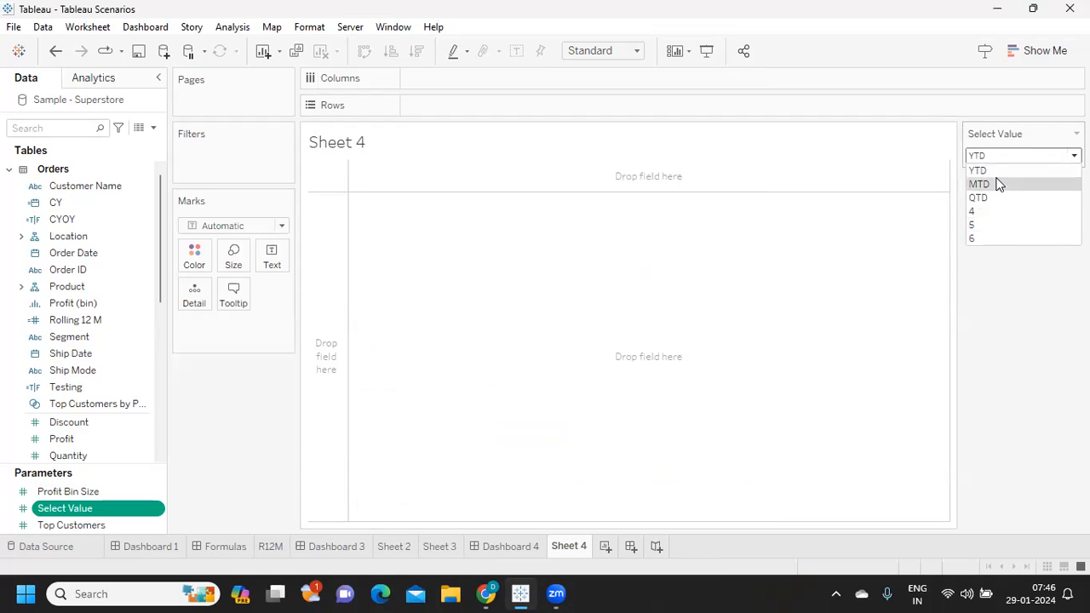
{"action": "left_click", "coordinate": [1029, 357]}
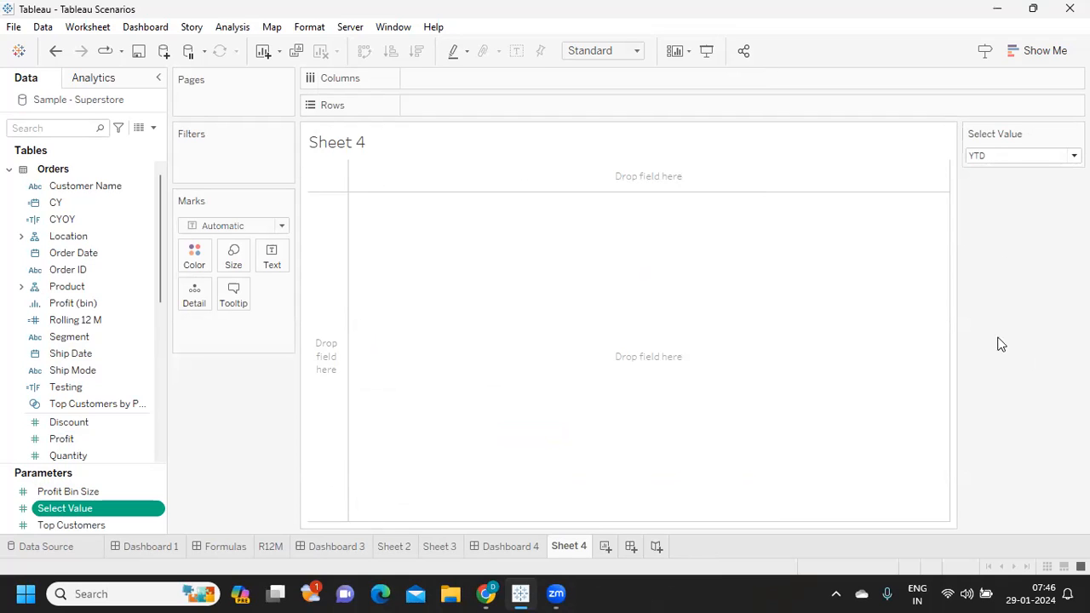
- Create a new calculated field named P.Select Value
{"action": "left_click", "coordinate": [154, 128]}
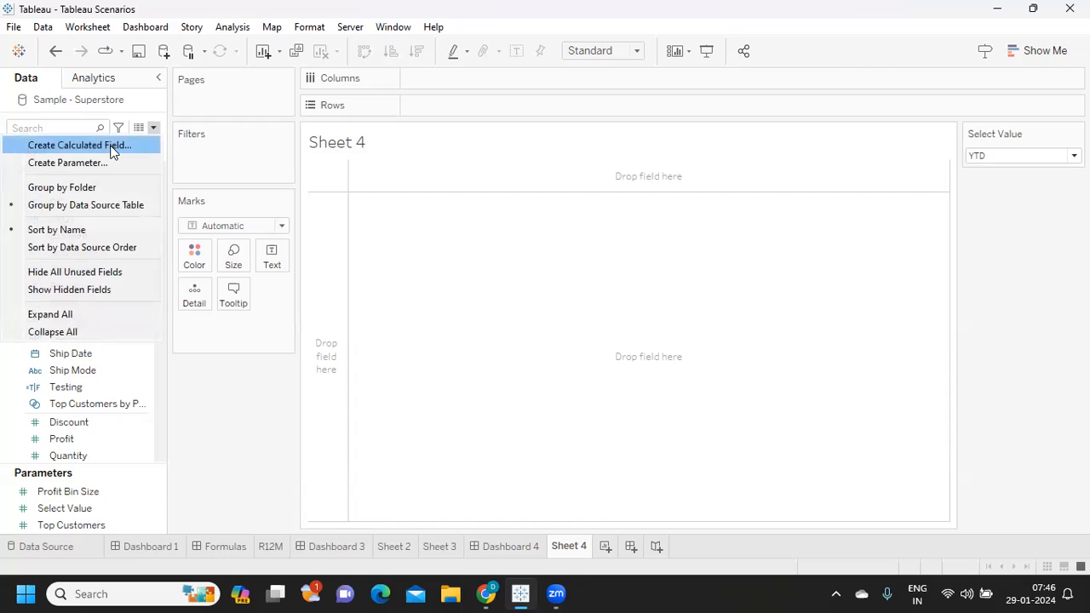
{"action": "left_click", "coordinate": [111, 145]}
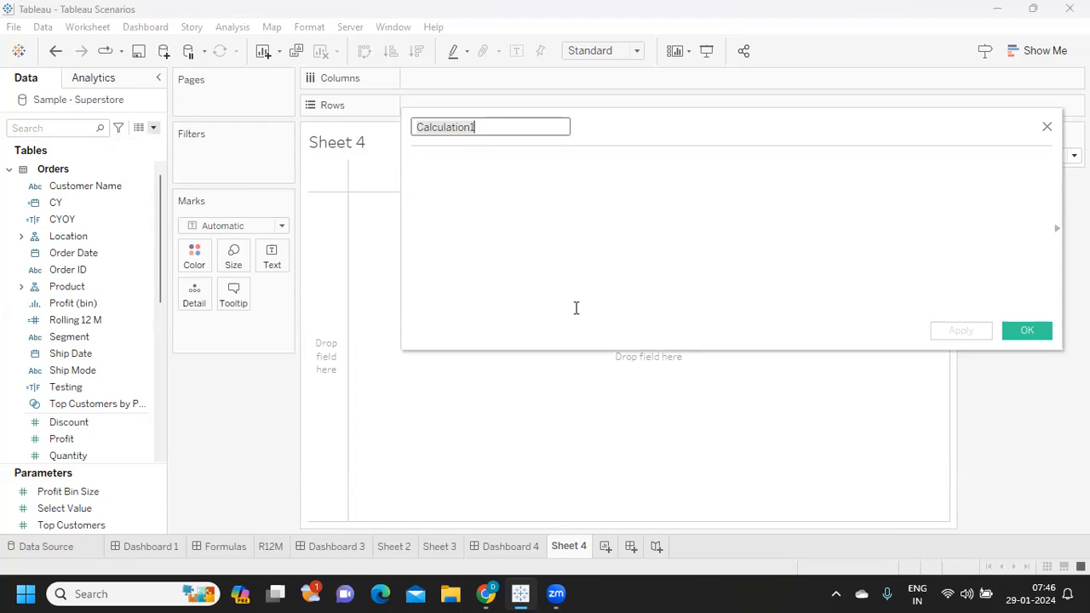
{"action": "type", "text": "p"}
{"action": "key", "text": "BackSpace"}
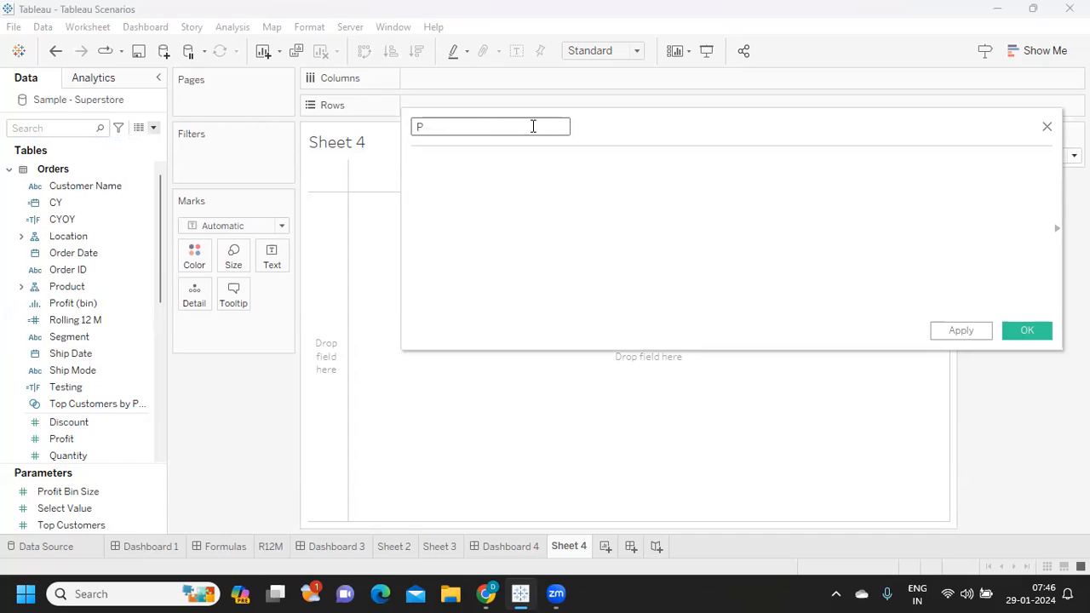
{"action": "type", "text": "P.Select Value"}
- Begin the formula with CASE [Select Value] and the branch WHEN 1 THEN [YTD Sales]
{"action": "left_click", "coordinate": [528, 178]}
{"action": "type", "text": "cas"}
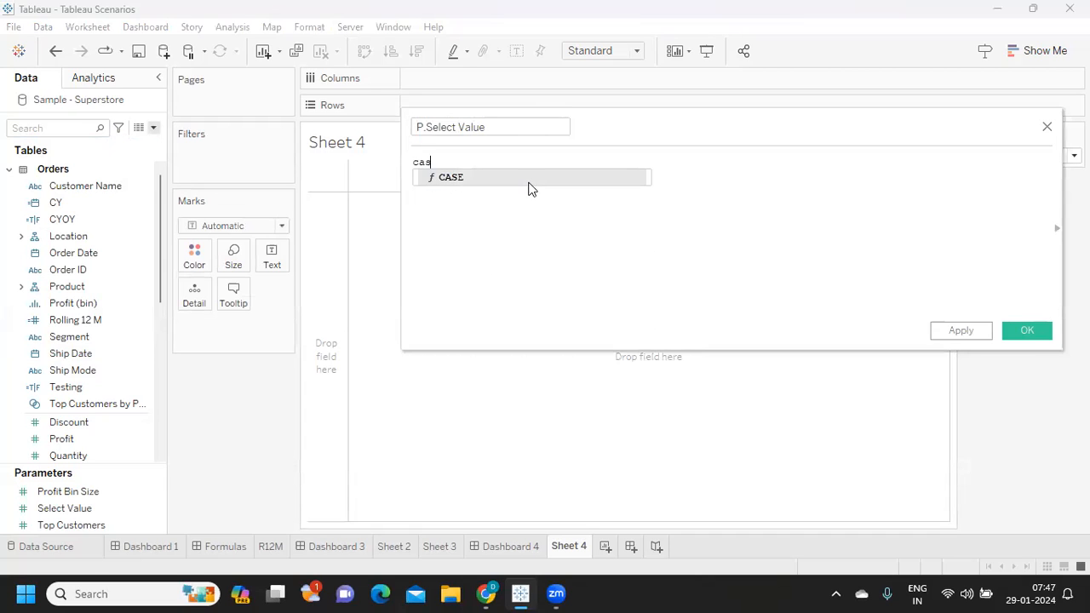
{"action": "left_click", "coordinate": [528, 179]}
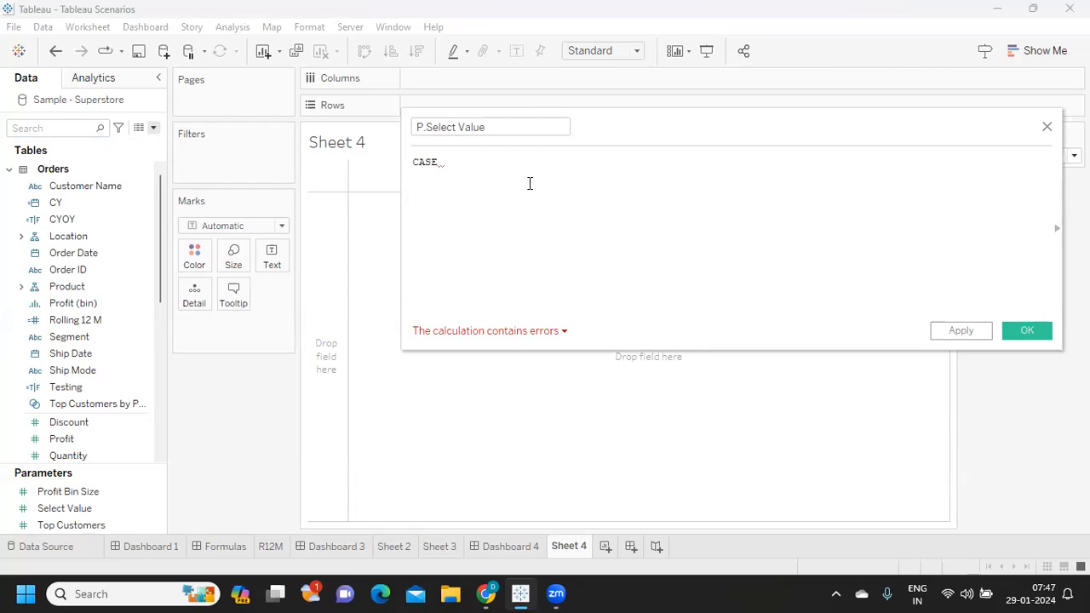
{"action": "type", "text": "sel"}
{"action": "left_click", "coordinate": [529, 182]}
{"action": "key", "text": "Return"}
{"action": "type", "text": "wh"}
{"action": "left_click", "coordinate": [528, 189]}
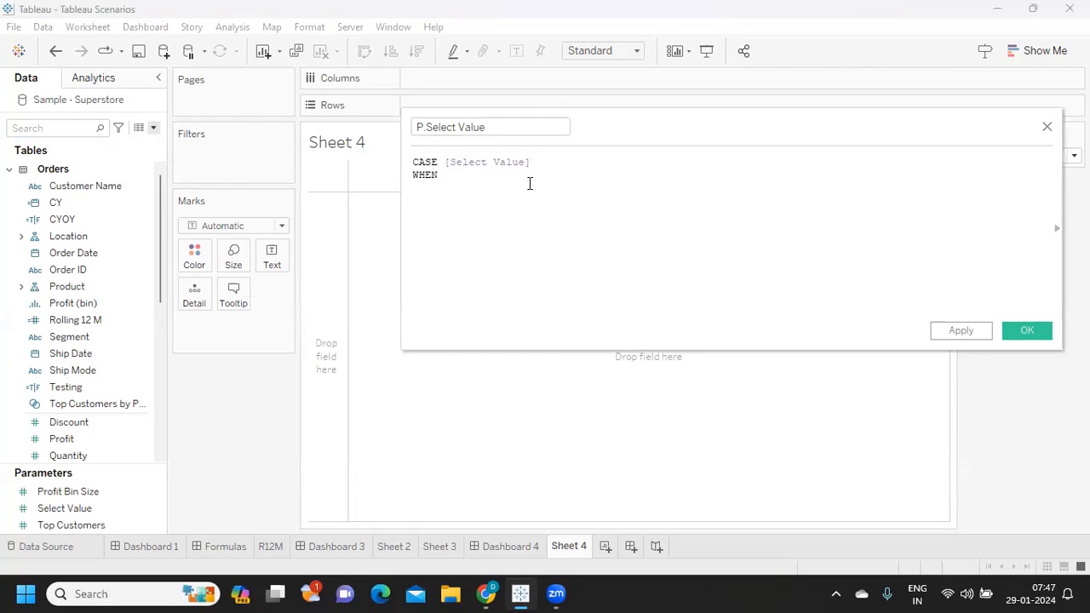
{"action": "type", "text": "1 th"}
{"action": "left_click", "coordinate": [529, 186]}
{"action": "type", "text": "y"}
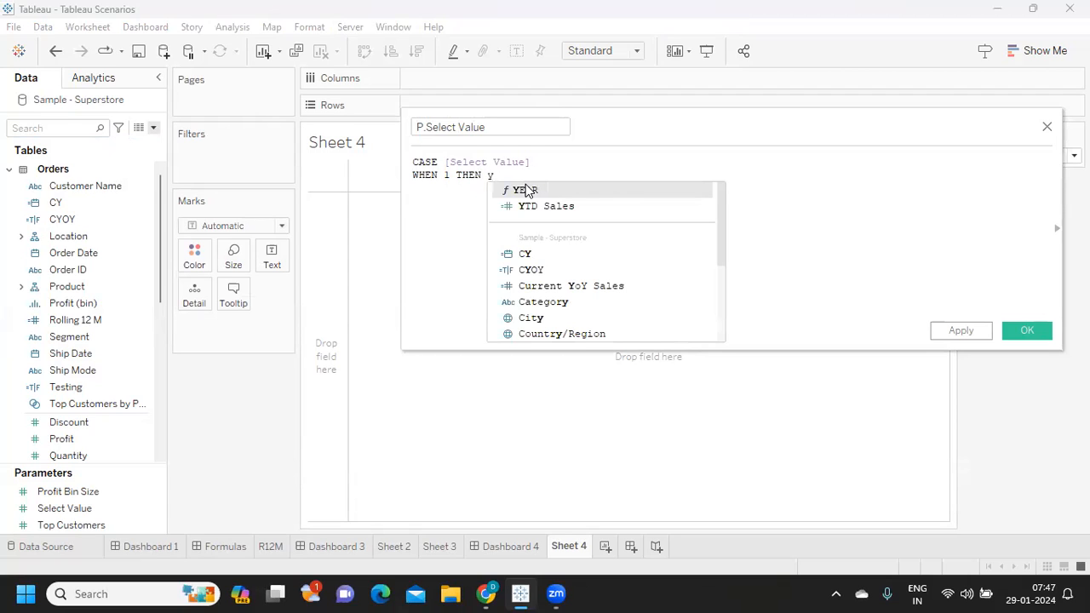
{"action": "left_click", "coordinate": [527, 204]}
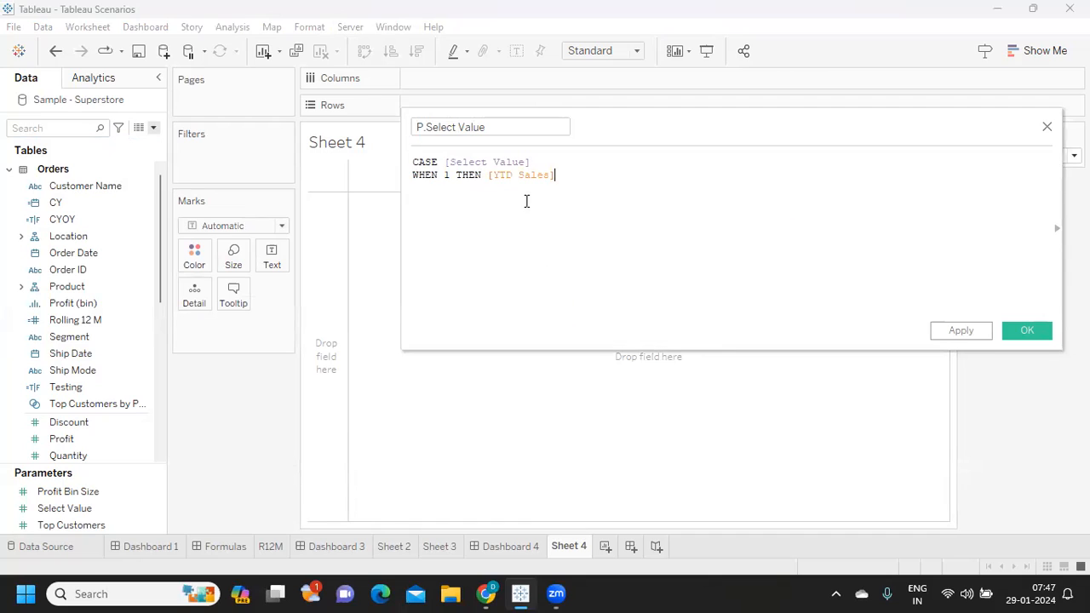
- Add the branch WHEN 2 THEN [MTD Sales] on a new line of the CASE formula
{"action": "key", "text": "Return"}
{"action": "type", "text": "whe"}
{"action": "key", "text": "BackSpace"}
{"action": "key", "text": "BackSpace"}
{"action": "type", "text": "eh"}
{"action": "key", "text": "BackSpace"}
{"action": "key", "text": "BackSpace"}
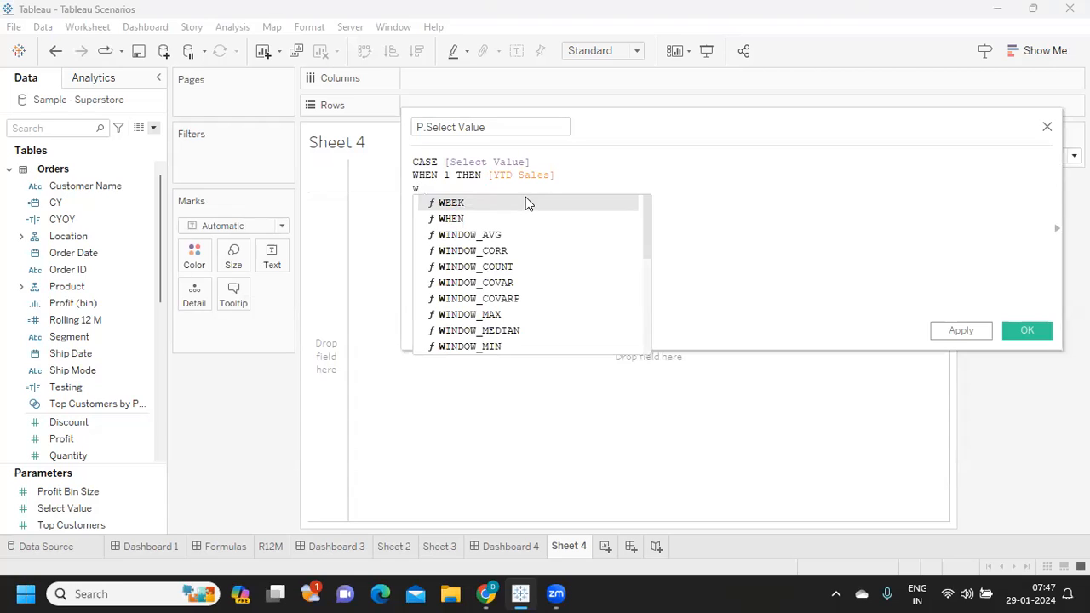
{"action": "type", "text": "wh"}
{"action": "key", "text": "BackSpace"}
{"action": "key", "text": "BackSpace"}
{"action": "key", "text": "BackSpace"}
{"action": "type", "text": "WHEN 2 THEN Q"}
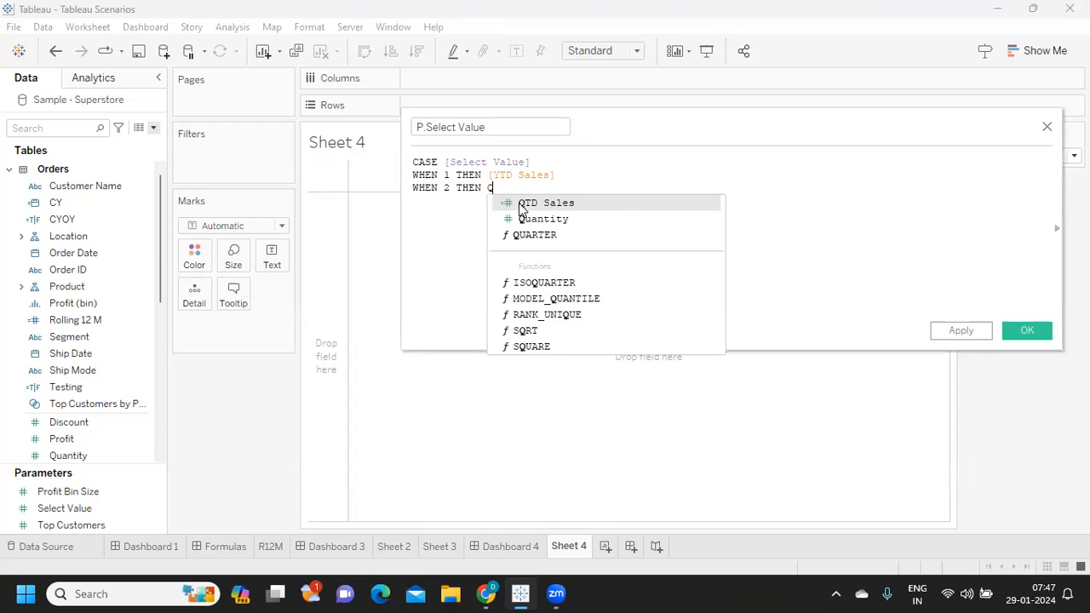
{"action": "key", "text": "BackSpace"}
{"action": "type", "text": "MT"}
{"action": "key", "text": "Return"}
{"action": "key", "text": "Return"}
- Add WHEN 3 THEN [QTD Sales], close the formula with END, and save the calculated field
{"action": "type", "text": "QT"}
{"action": "key", "text": "BackSpace"}
{"action": "key", "text": "BackSpace"}
{"action": "type", "text": "W"}
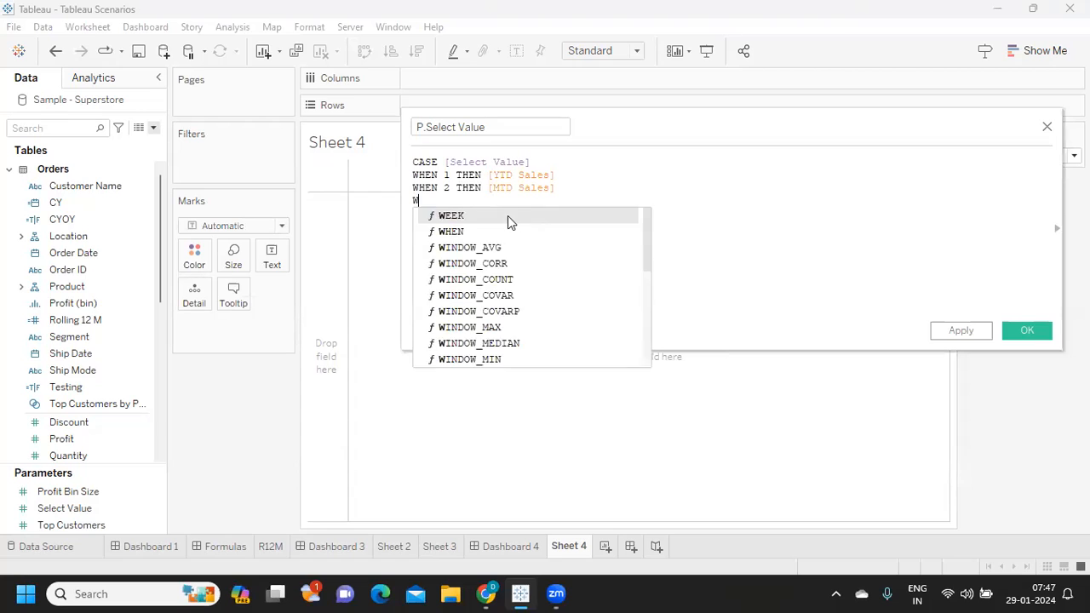
{"action": "type", "text": "HEN 3 TH"}
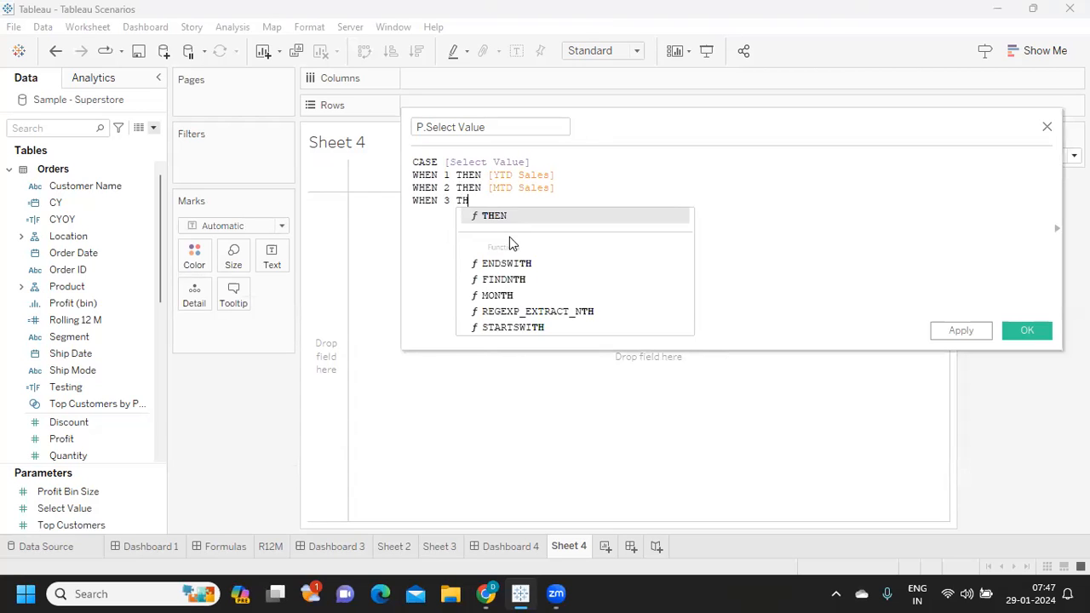
{"action": "type", "text": "EN [QTD Sales"}
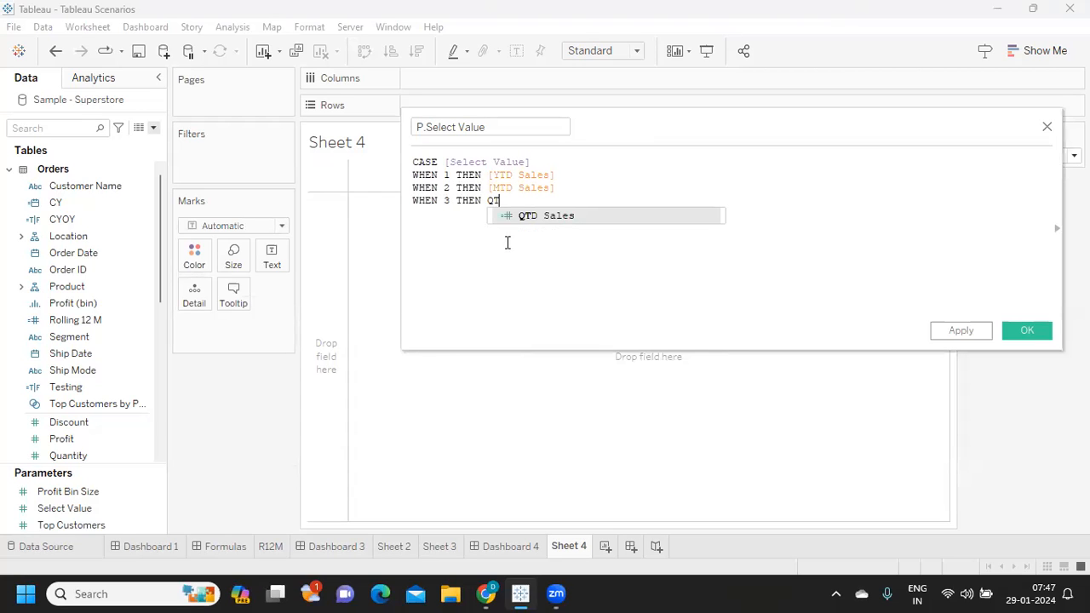
{"action": "key", "text": "Return"}
{"action": "key", "text": "Return"}
{"action": "type", "text": "END"}
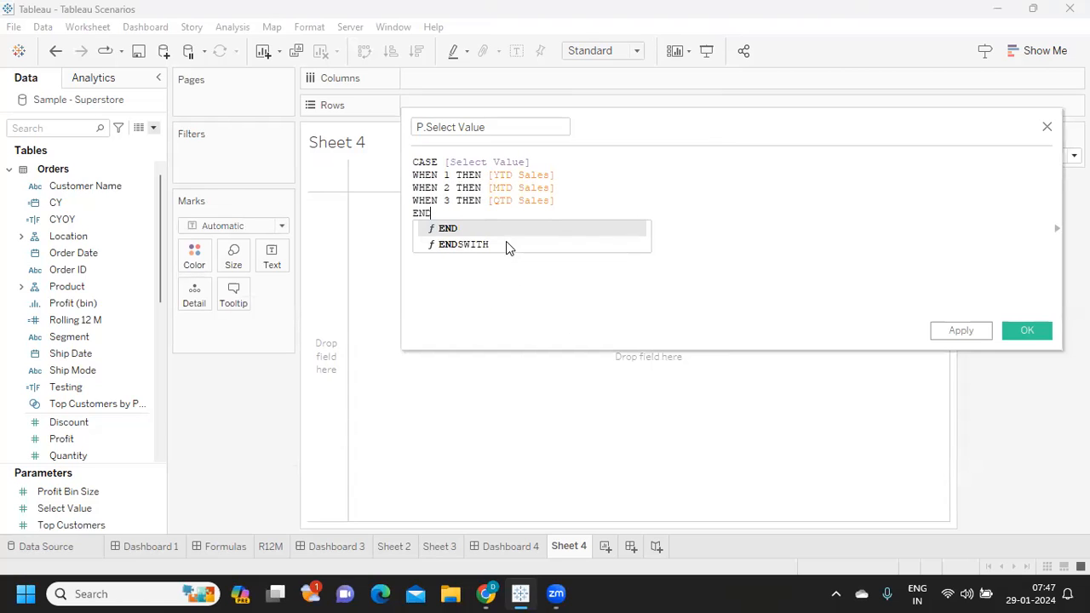
{"action": "key", "text": "Return"}
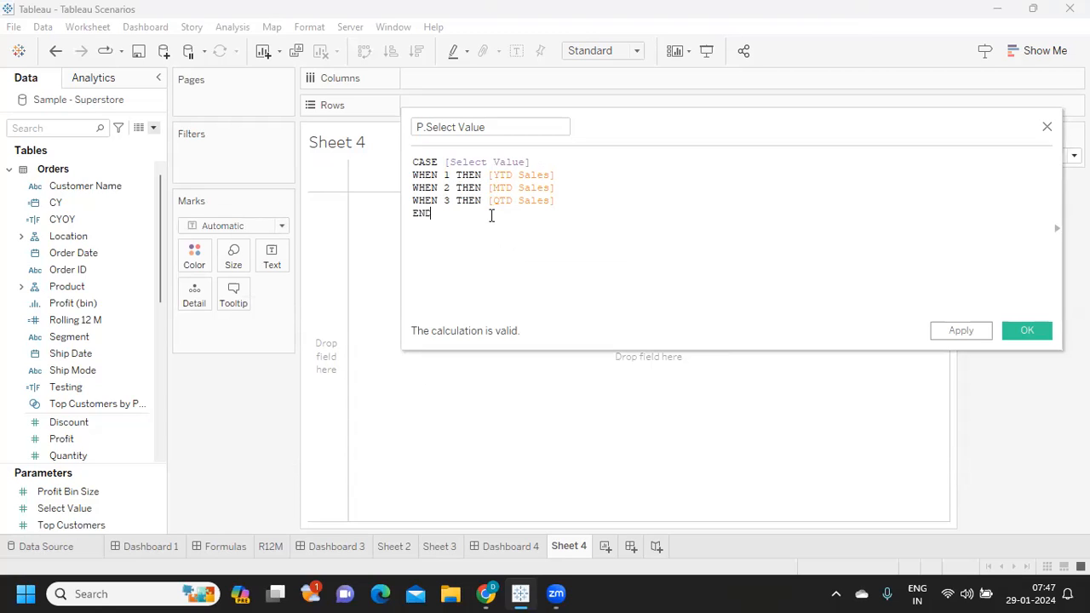
{"action": "left_click", "coordinate": [969, 336]}
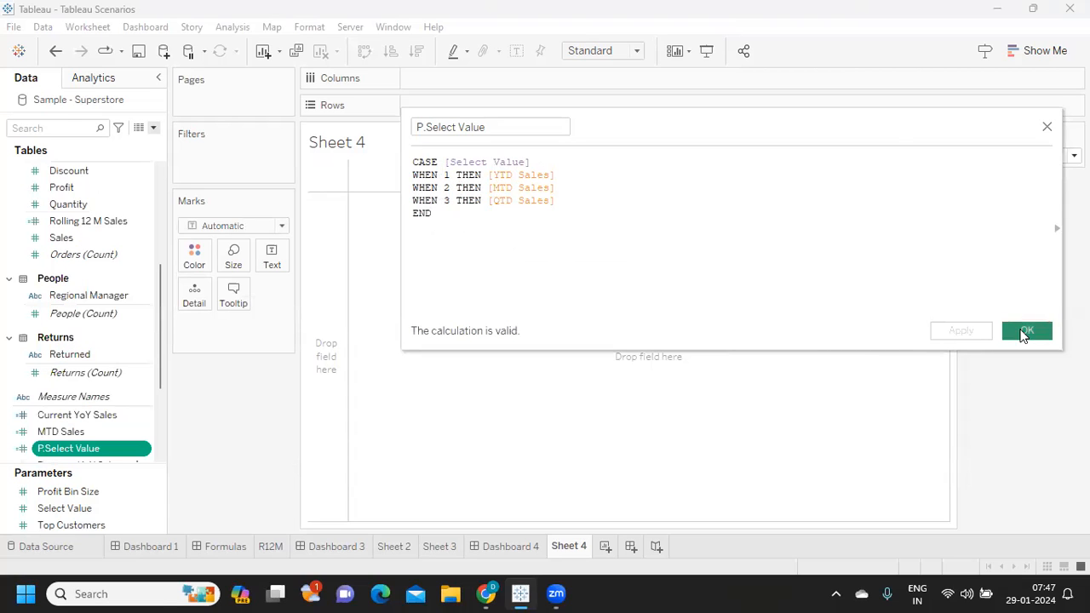
{"action": "left_click", "coordinate": [1025, 333]}
- Add P.Select Value to the sheet and show it as text instead of a bar
{"action": "left_click_drag", "start_coordinate": [60, 460], "coordinate": [436, 108]}
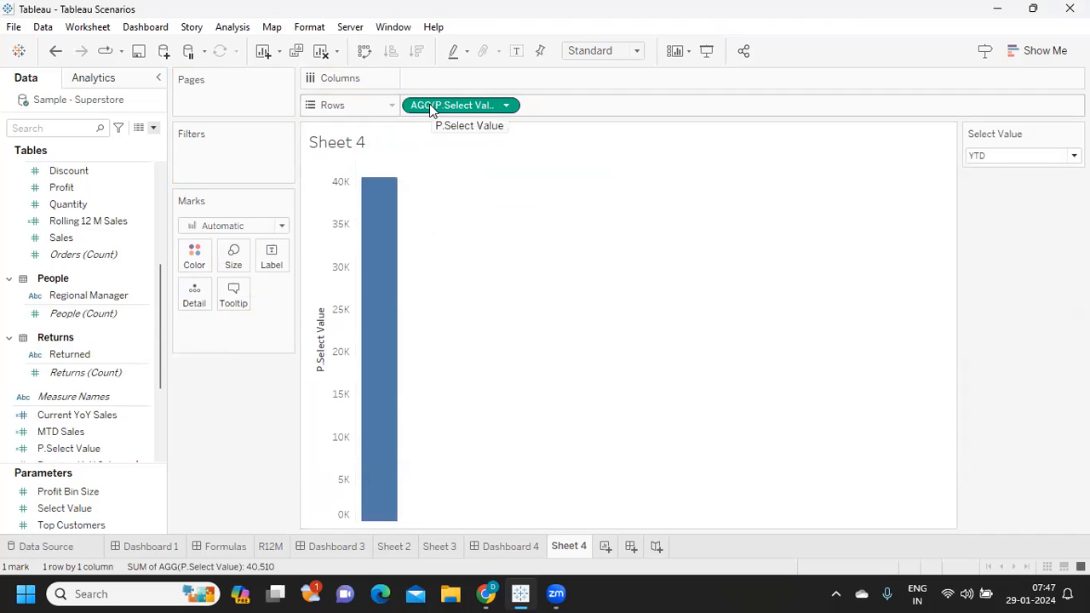
{"action": "left_click_drag", "start_coordinate": [431, 108], "coordinate": [272, 267]}
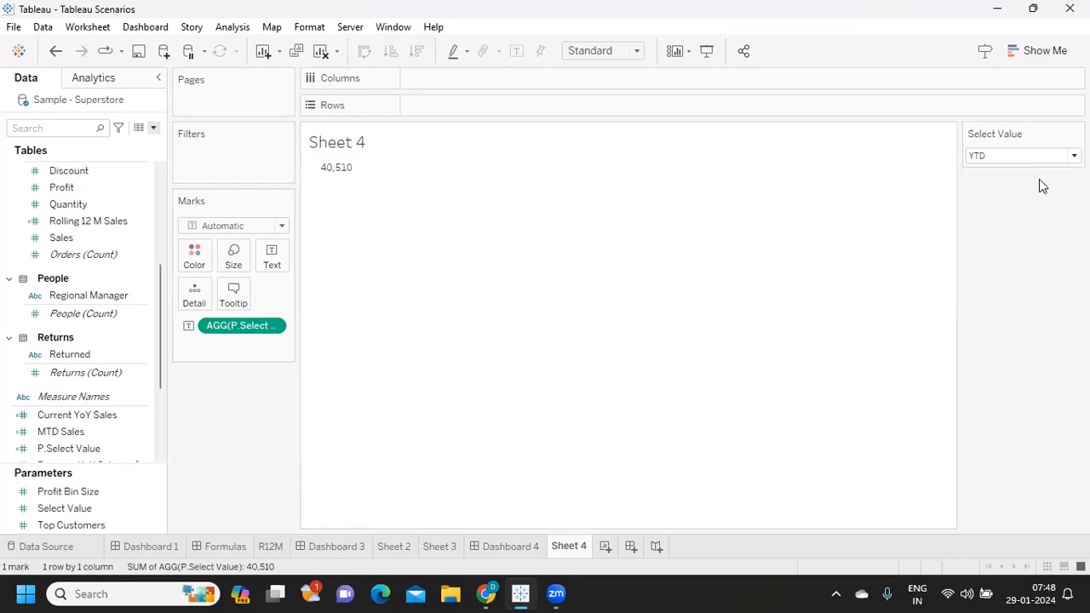
- Switch the Select Value parameter to QTD and check the sales figure on the sheet
{"action": "left_click", "coordinate": [1025, 158]}
{"action": "left_click", "coordinate": [1013, 185]}
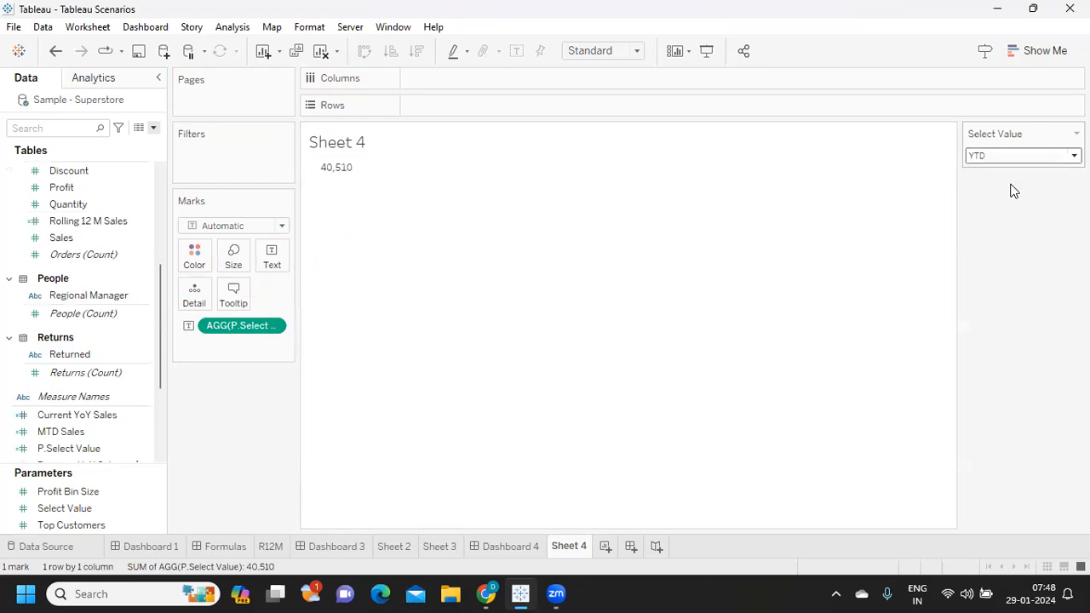
{"action": "left_click", "coordinate": [1007, 157]}
{"action": "left_click", "coordinate": [1003, 196]}
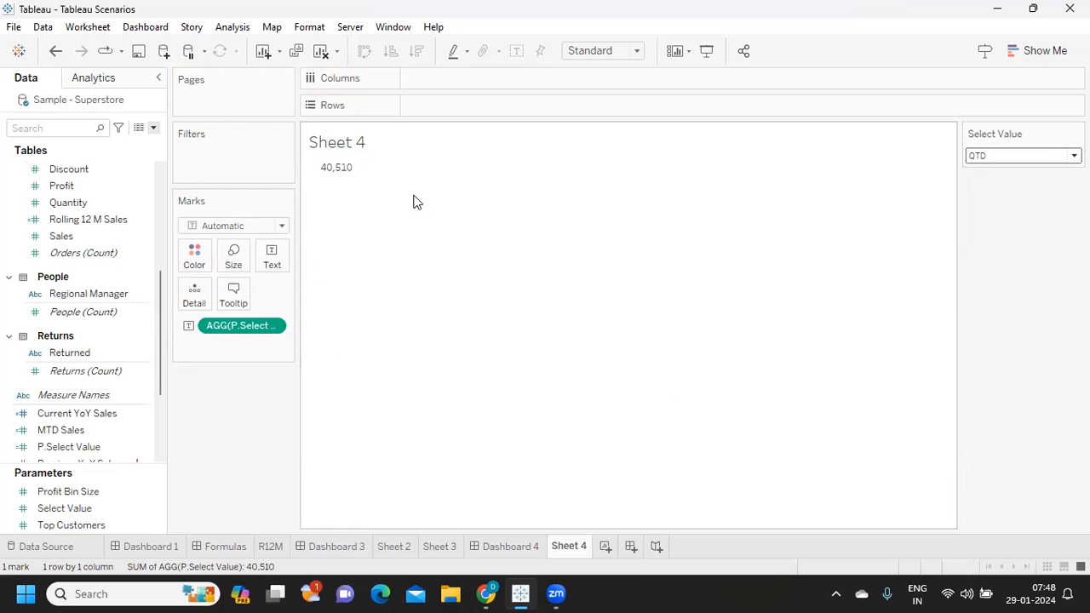
{"action": "mouse_move", "coordinate": [328, 170]}
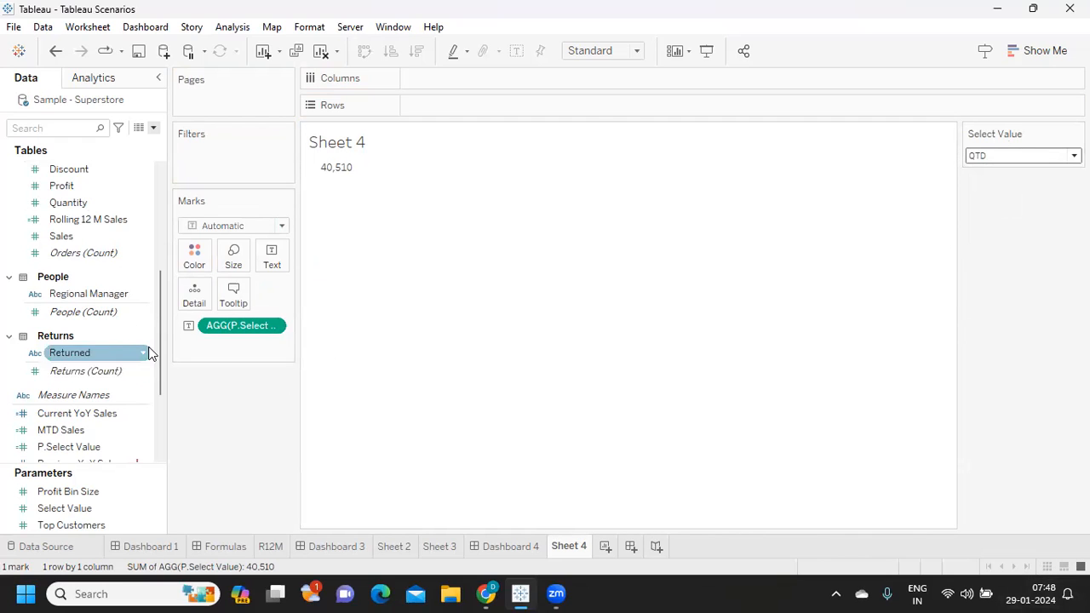
- Search the fields for QT and review the QTD Sales formula without changing it
{"action": "left_click", "coordinate": [59, 130]}
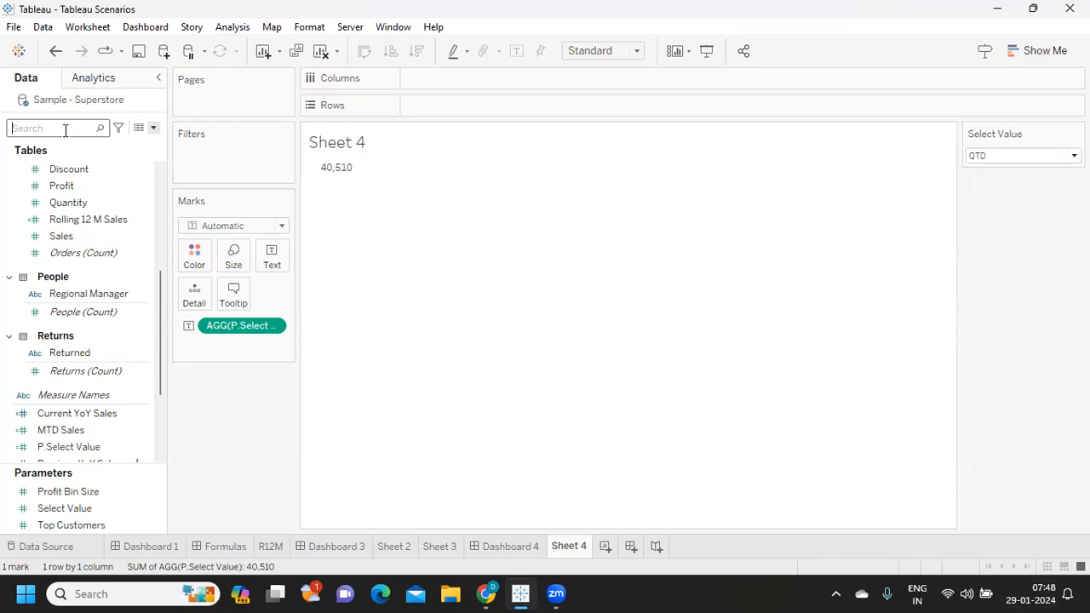
{"action": "type", "text": "QT"}
{"action": "right_click", "coordinate": [157, 180]}
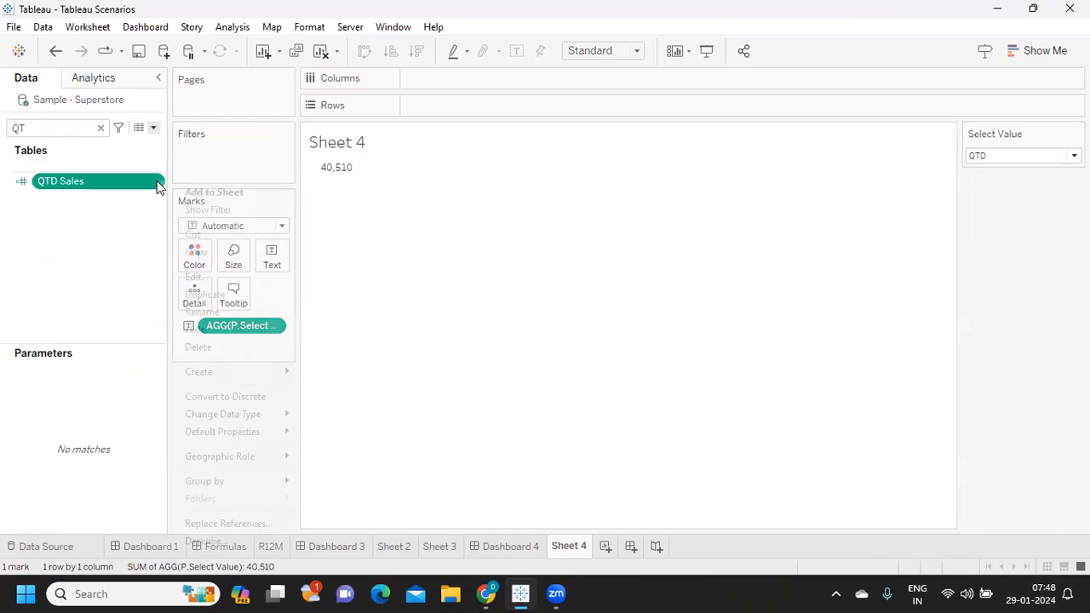
{"action": "left_click", "coordinate": [200, 278]}
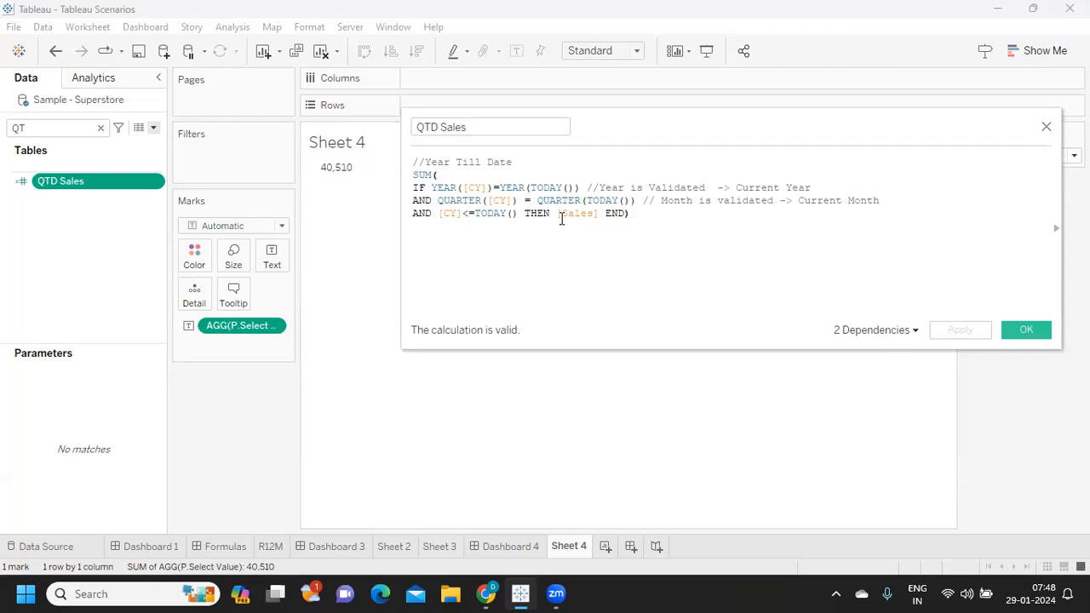
{"action": "left_click", "coordinate": [1031, 333]}
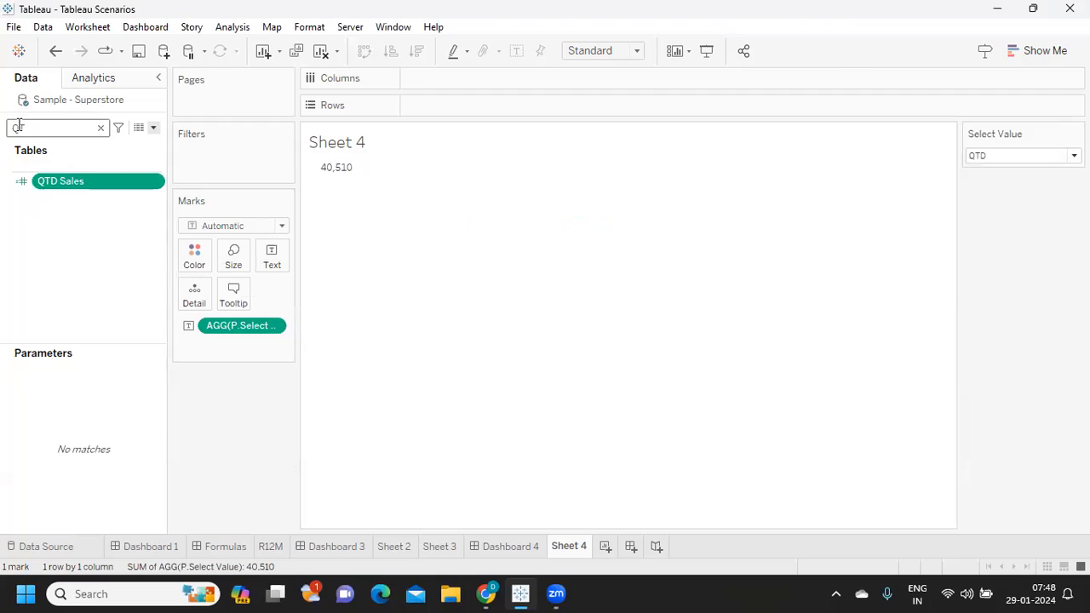
- Find the CY date field and break the sheet's rows down by year and month of CY
{"action": "left_click", "coordinate": [100, 127]}
{"action": "type", "text": "CY"}
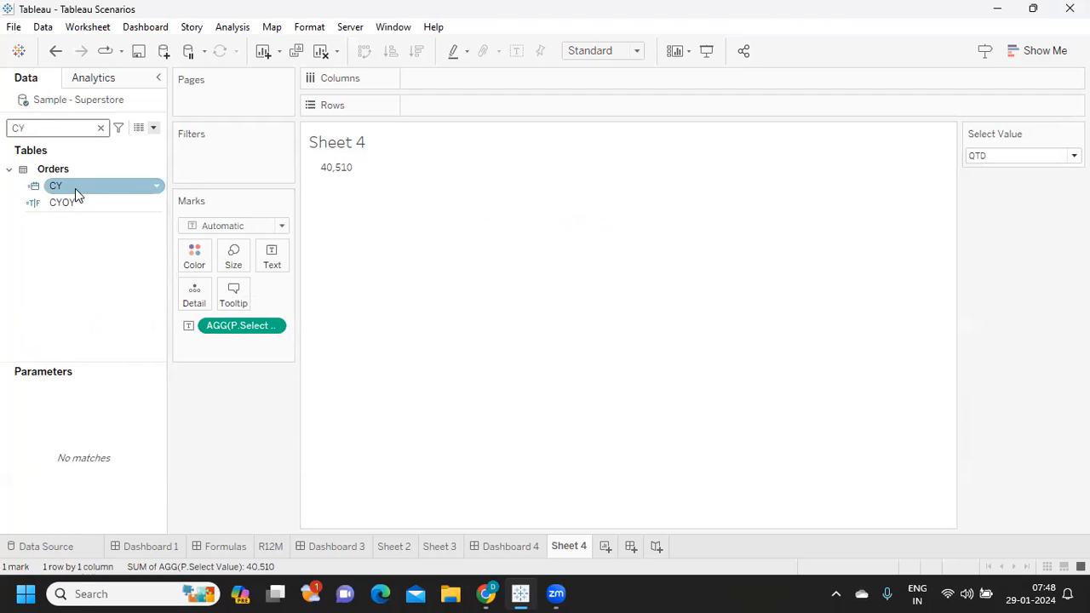
{"action": "left_click_drag", "start_coordinate": [75, 189], "coordinate": [586, 104]}
{"action": "left_click", "coordinate": [626, 107]}
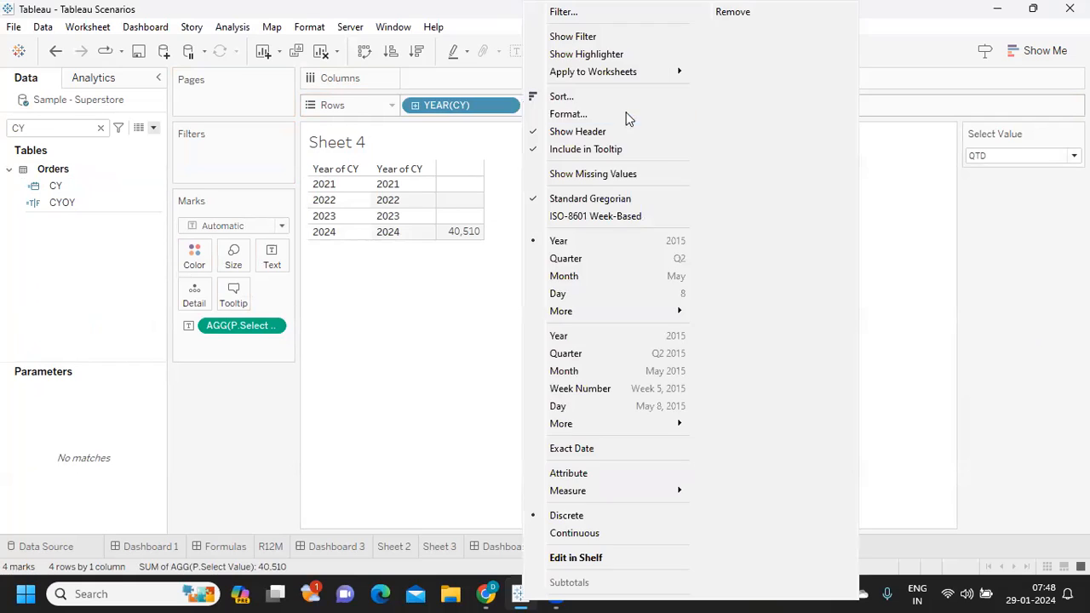
{"action": "left_click", "coordinate": [608, 276]}
{"action": "scroll", "coordinate": [457, 299], "scroll_direction": "down", "scroll_amount": 10}
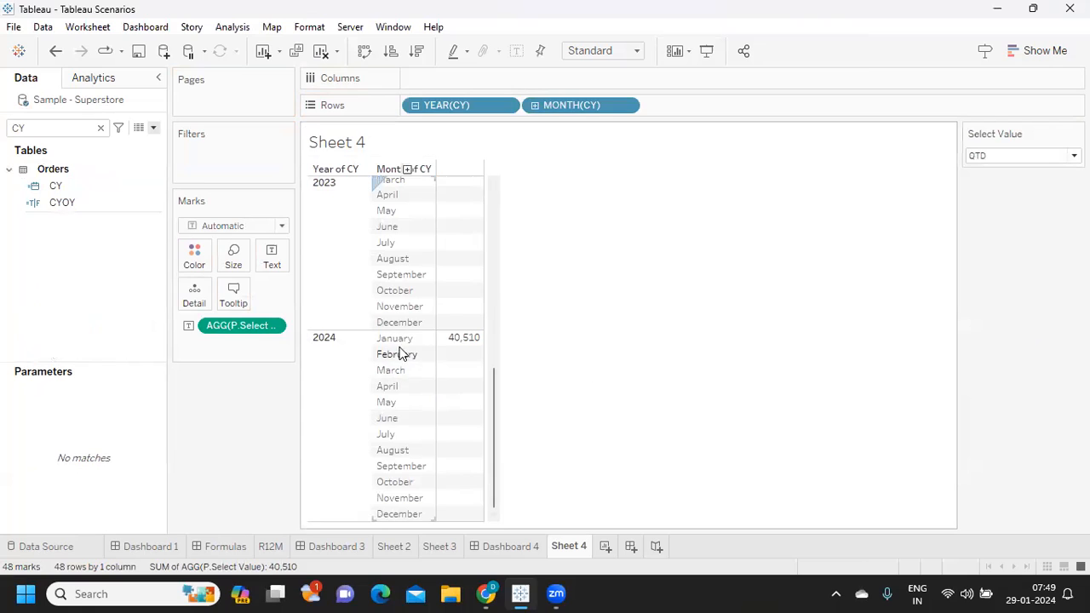
- Find the Testing calculated field, examine its QUARTER([CY]) = QUARTER(TODAY()) condition, and clear the field search
{"action": "left_click", "coordinate": [67, 202]}
{"action": "left_click", "coordinate": [48, 131]}
{"action": "left_click", "coordinate": [101, 128]}
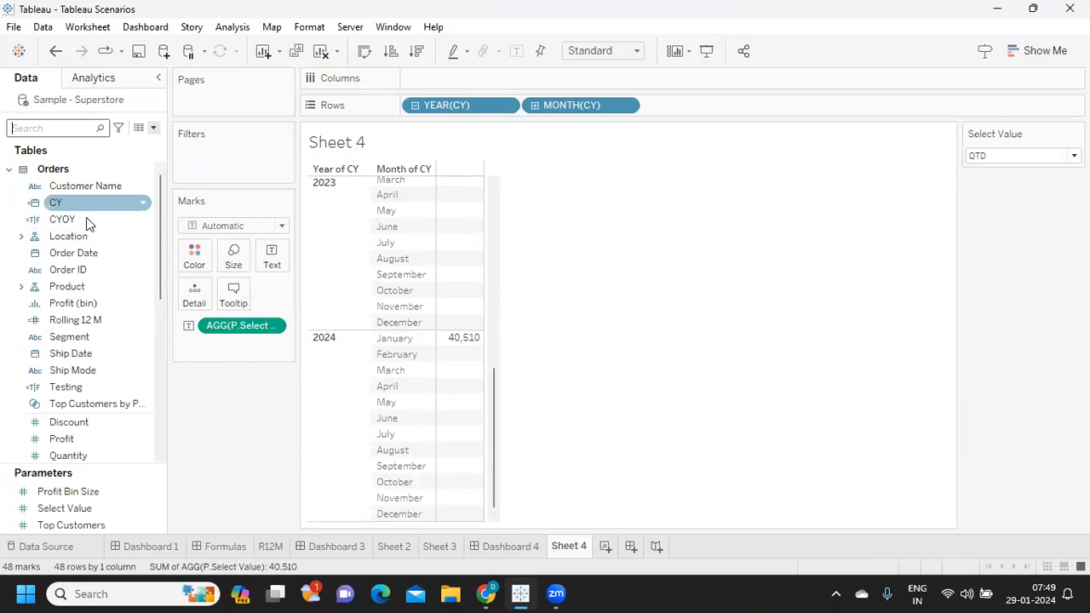
{"action": "left_click", "coordinate": [51, 127]}
{"action": "type", "text": "TE"}
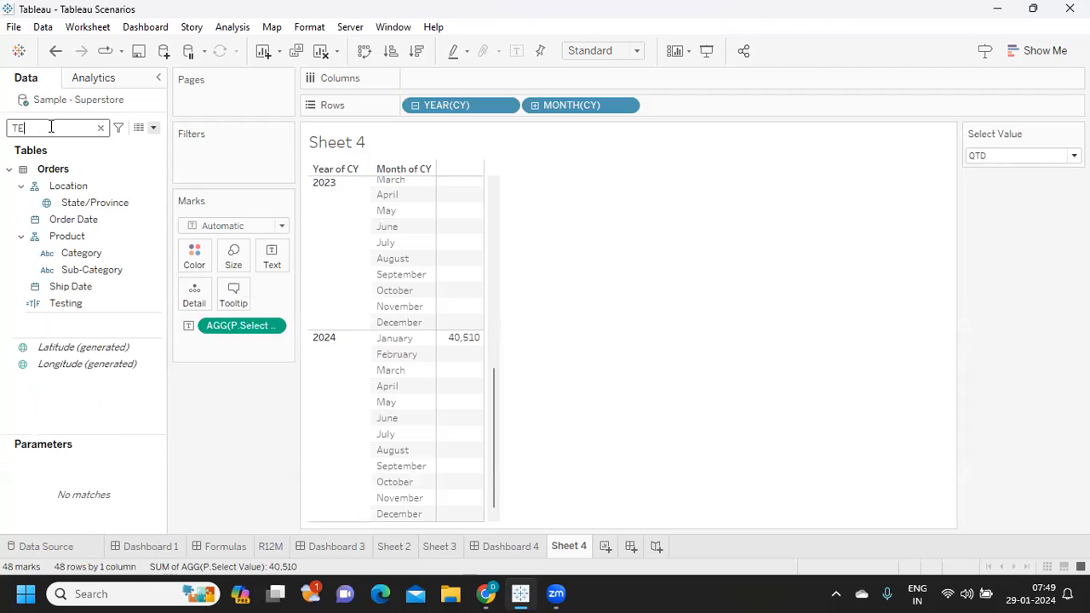
{"action": "type", "text": "S"}
{"action": "left_click", "coordinate": [144, 187]}
{"action": "left_click", "coordinate": [157, 187]}
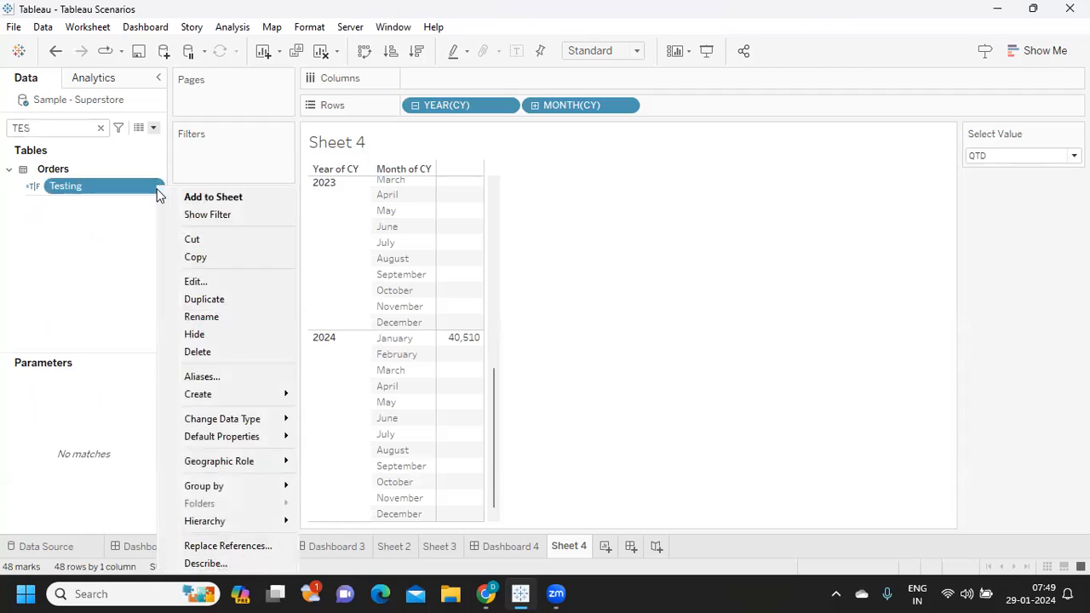
{"action": "left_click", "coordinate": [195, 281]}
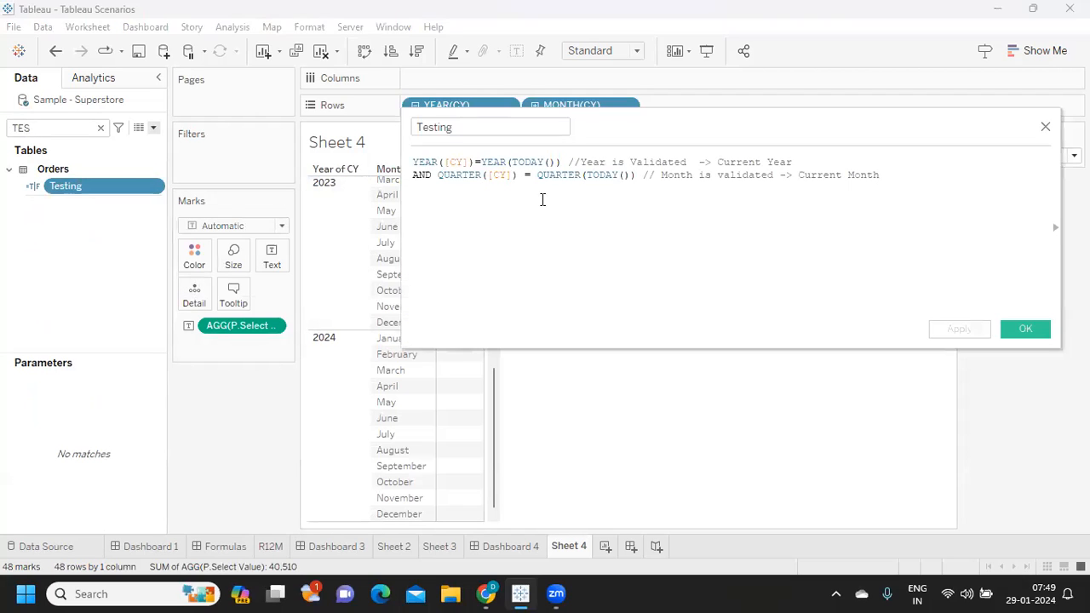
{"action": "left_click_drag", "start_coordinate": [477, 175], "coordinate": [633, 176]}
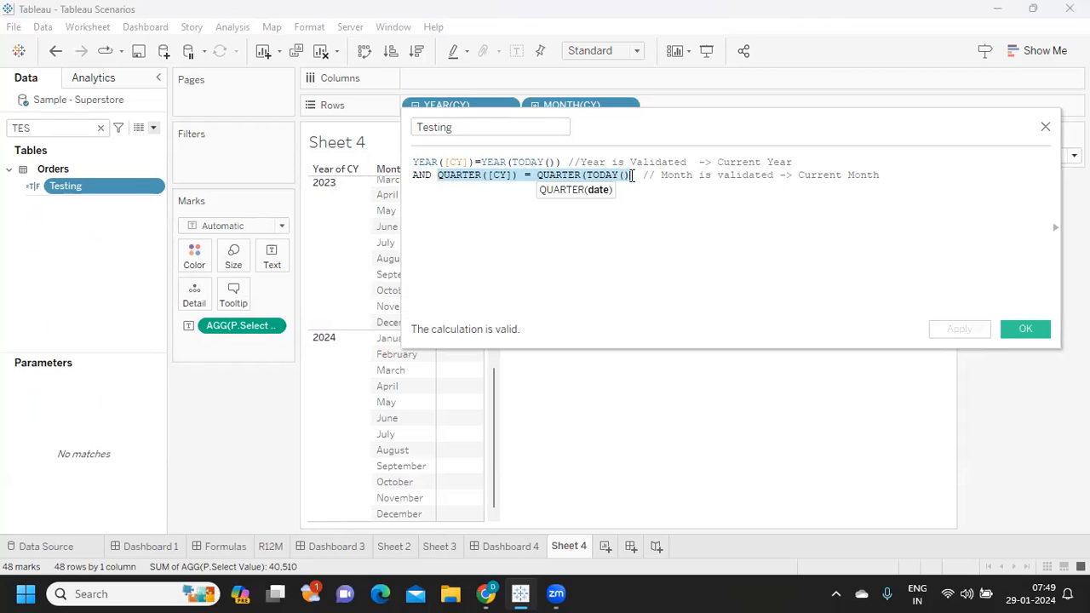
{"action": "left_click", "coordinate": [1026, 331]}
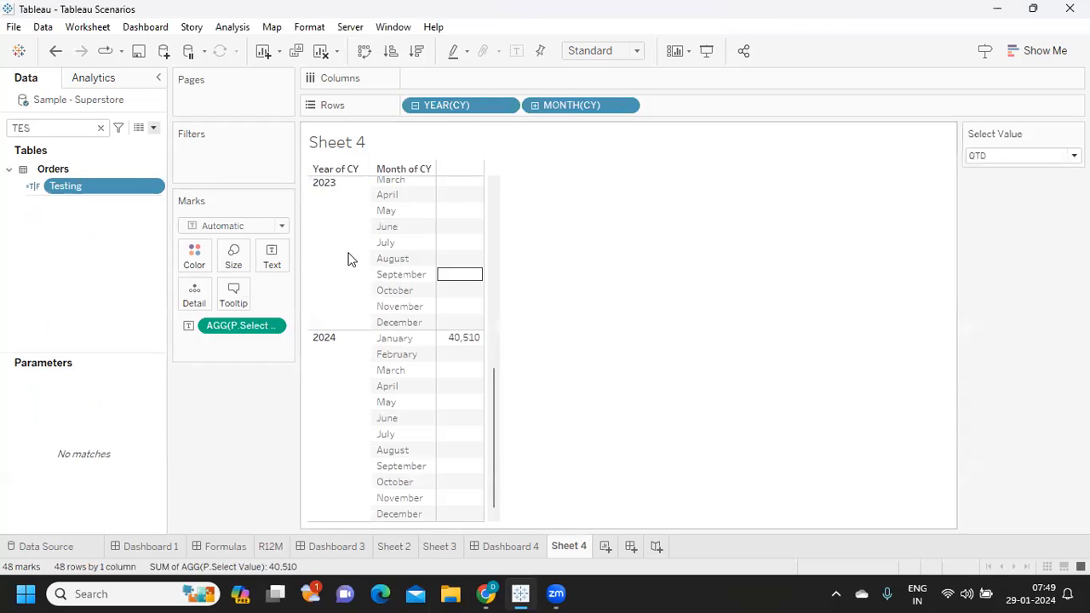
{"action": "left_click", "coordinate": [99, 128]}
{"action": "left_click", "coordinate": [136, 321]}
{"action": "left_click", "coordinate": [91, 220]}
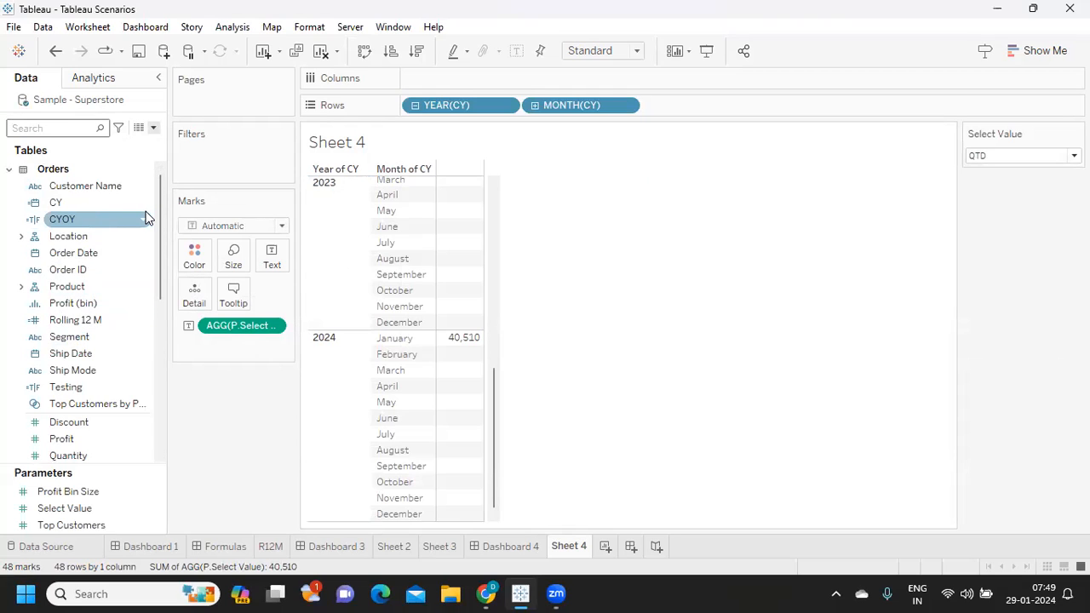
- Find QTD Sales, remove the AND [CY]<=TODAY() condition before THEN [Sales] END from its formula, and save it
{"action": "left_click", "coordinate": [44, 129]}
{"action": "type", "text": "QT"}
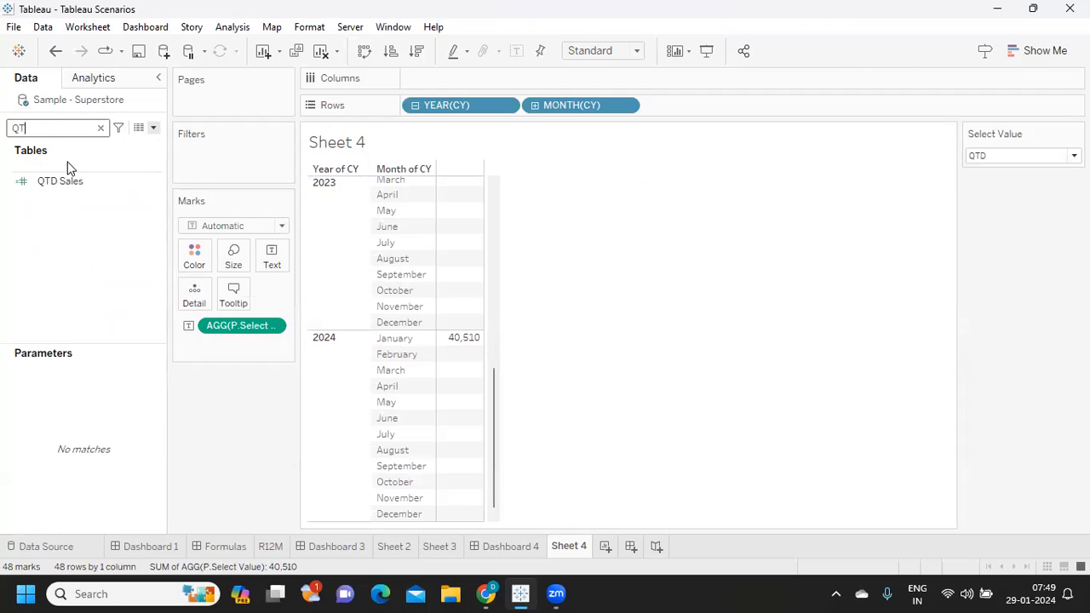
{"action": "left_click", "coordinate": [150, 182]}
{"action": "left_click", "coordinate": [157, 182]}
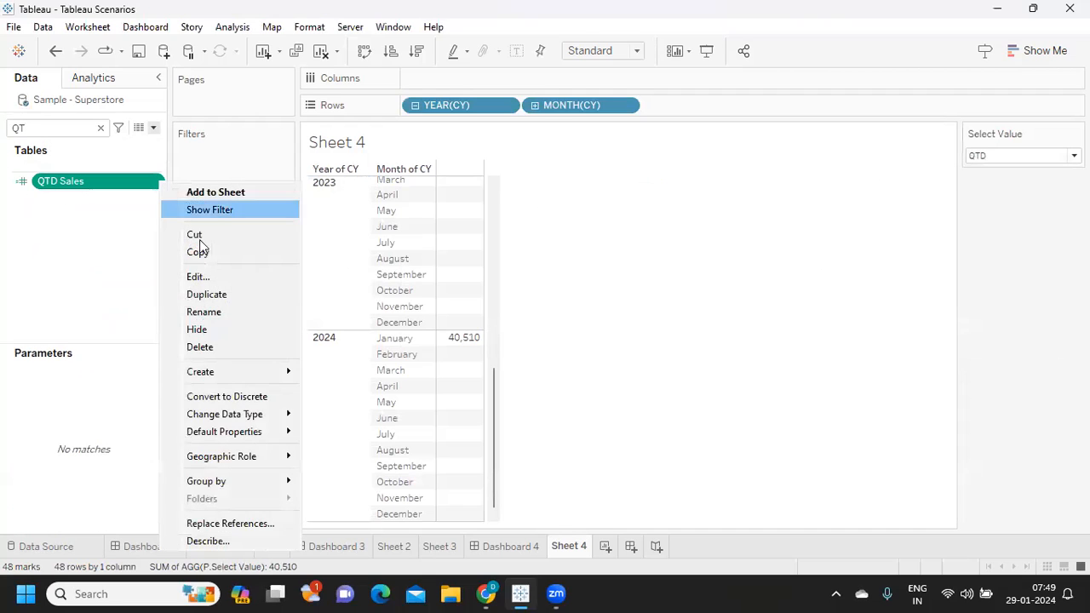
{"action": "left_click", "coordinate": [208, 277]}
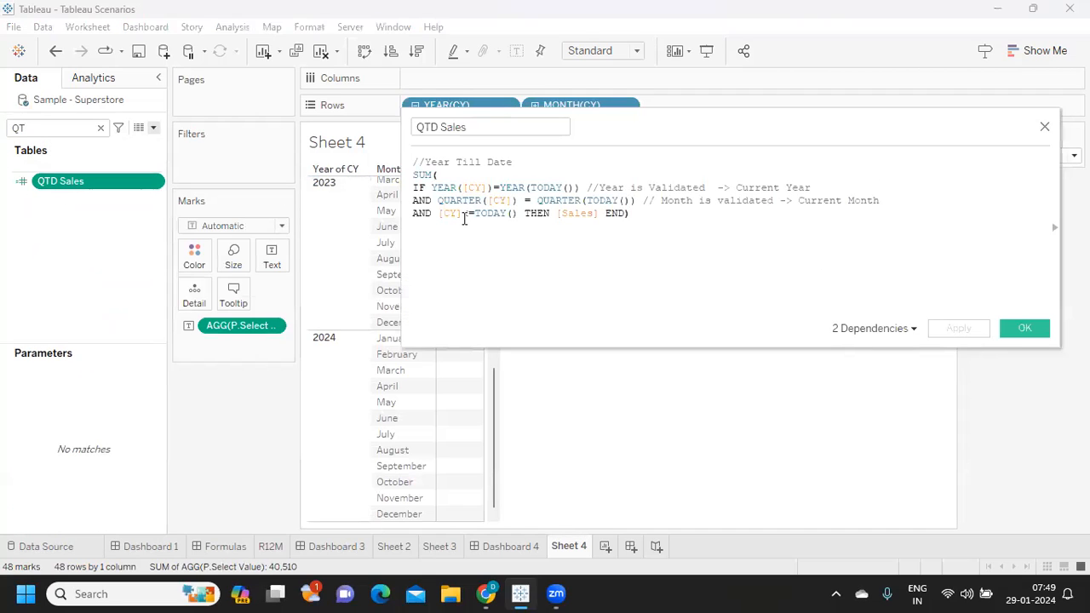
{"action": "left_click_drag", "start_coordinate": [441, 213], "coordinate": [517, 213]}
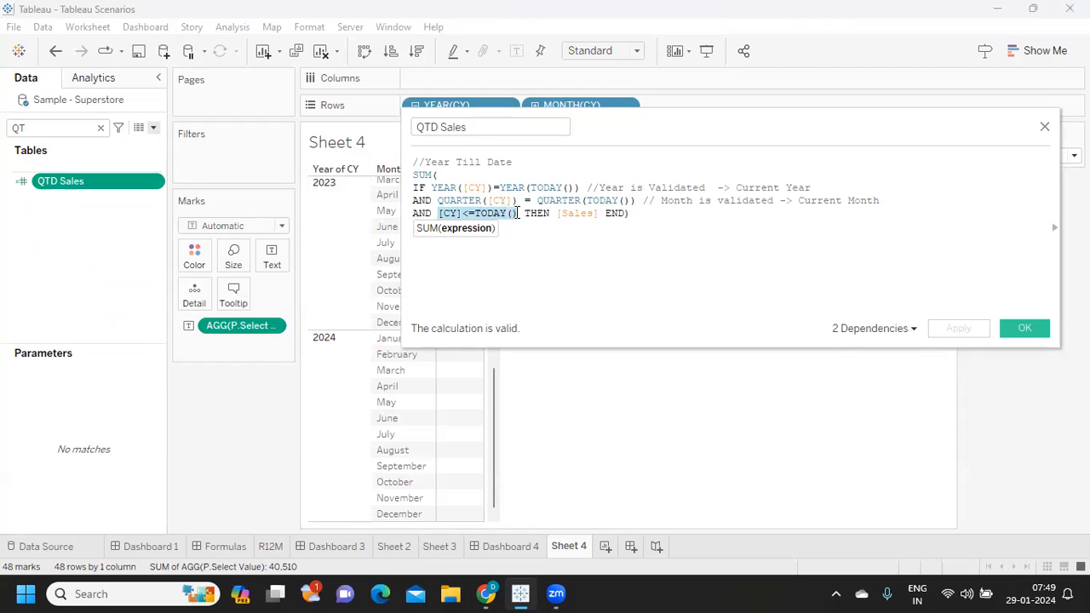
{"action": "key", "text": "BackSpace"}
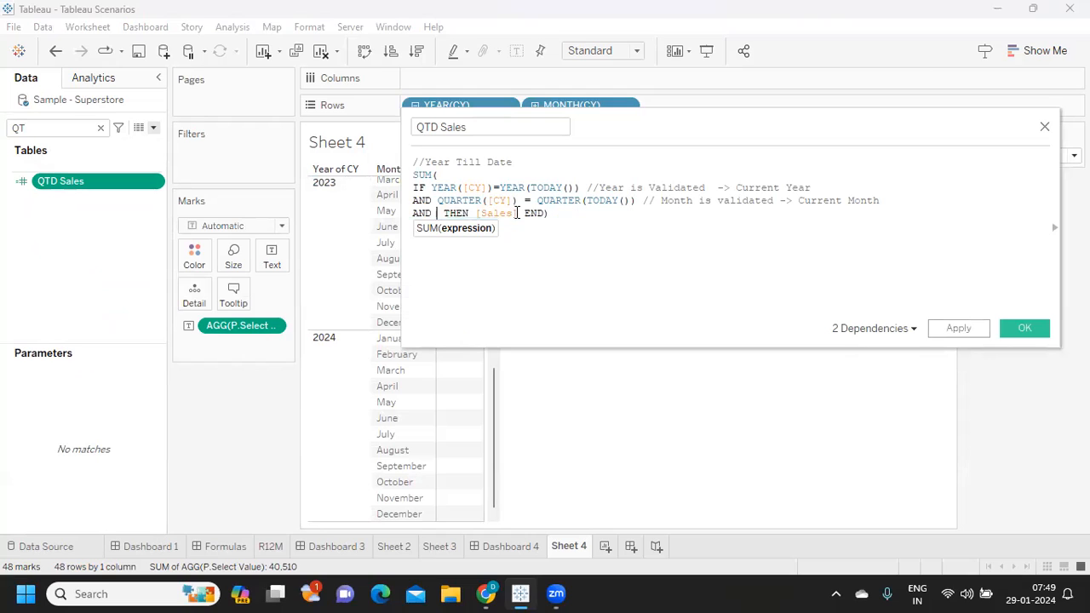
{"action": "key", "text": "BackSpace"}
{"action": "key", "text": "BackSpace"}
{"action": "key", "text": "BackSpace"}
{"action": "key", "text": "BackSpace"}
{"action": "key", "text": "BackSpace"}
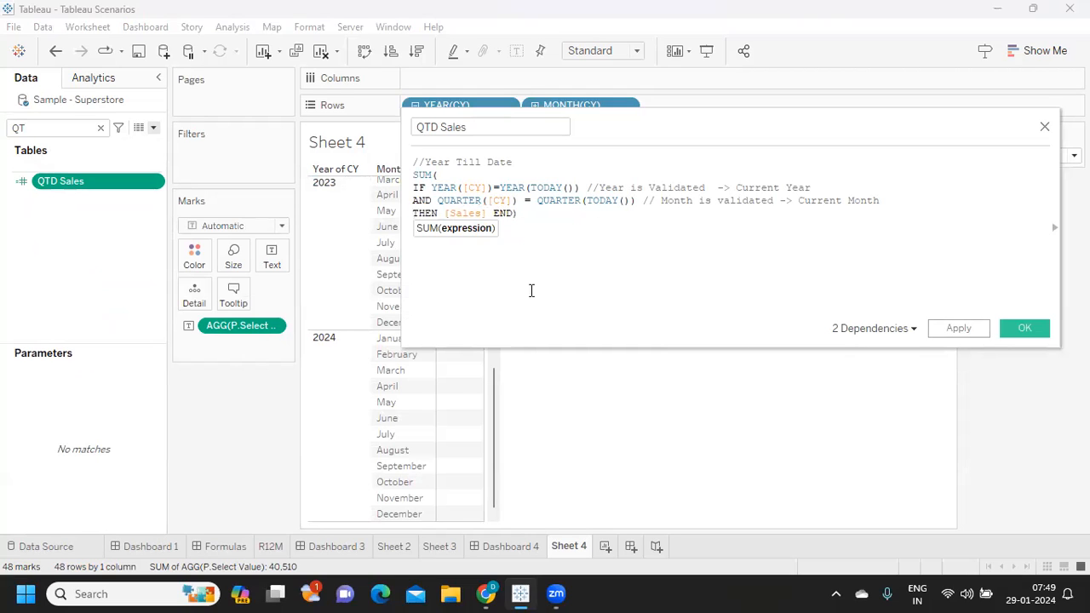
{"action": "left_click", "coordinate": [962, 329]}
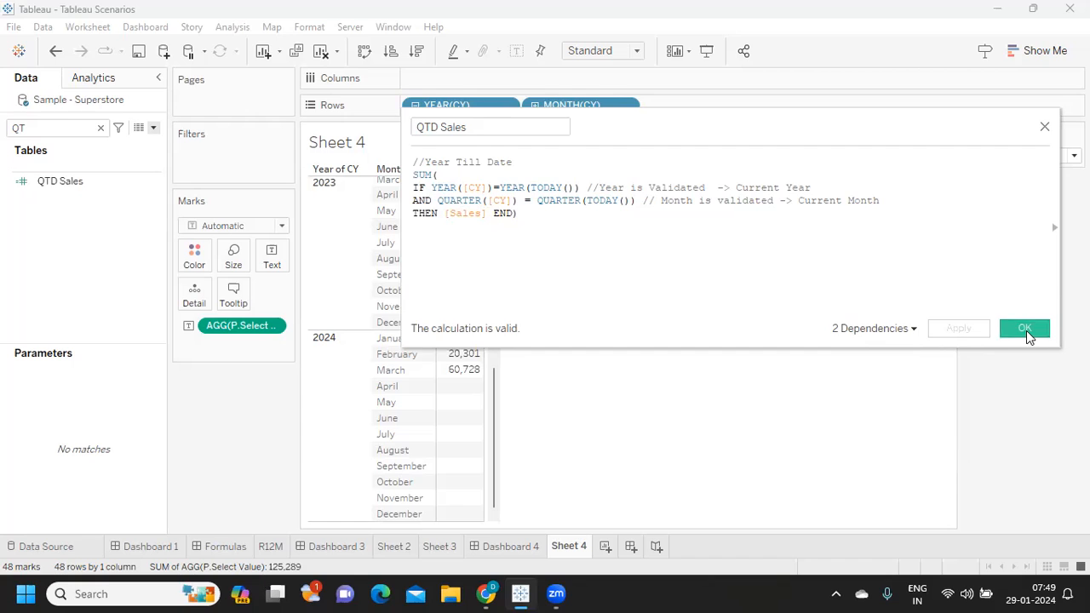
{"action": "left_click", "coordinate": [1025, 329]}
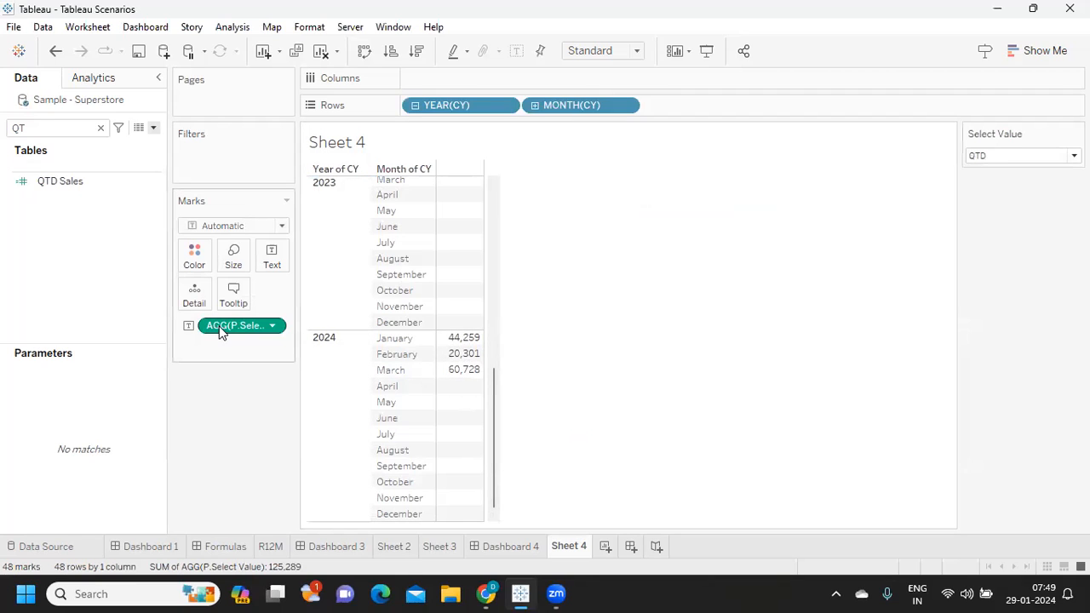
- Find MTD Sales, delete the AND [CY]<=TODAY() condition before THEN [Sales] END from its formula, and save it
{"action": "left_click", "coordinate": [53, 135]}
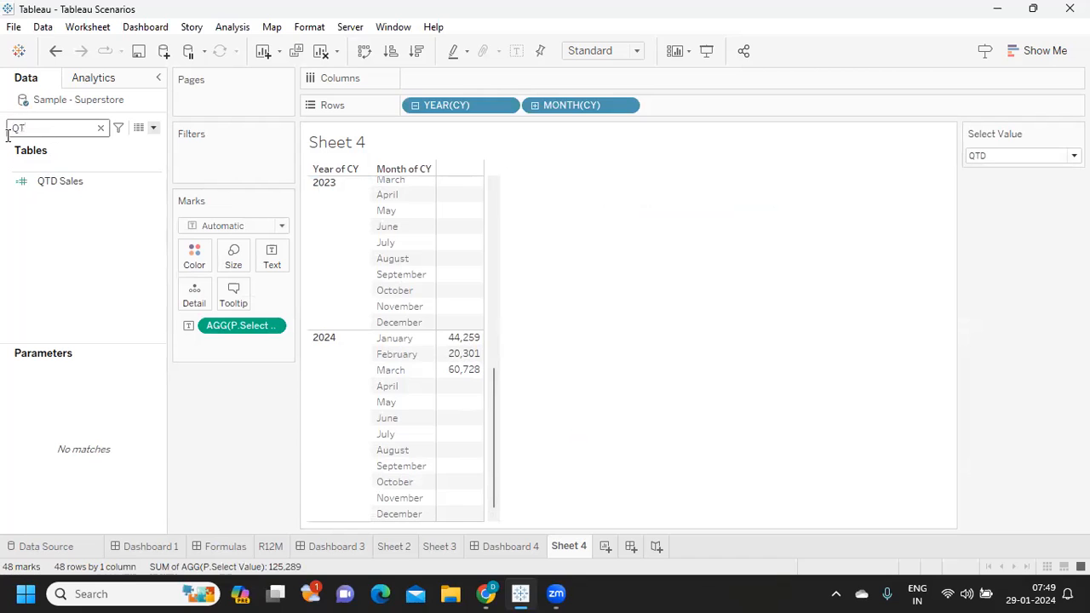
{"action": "key", "text": "BackSpace"}
{"action": "key", "text": "BackSpace"}
{"action": "type", "text": "MT"}
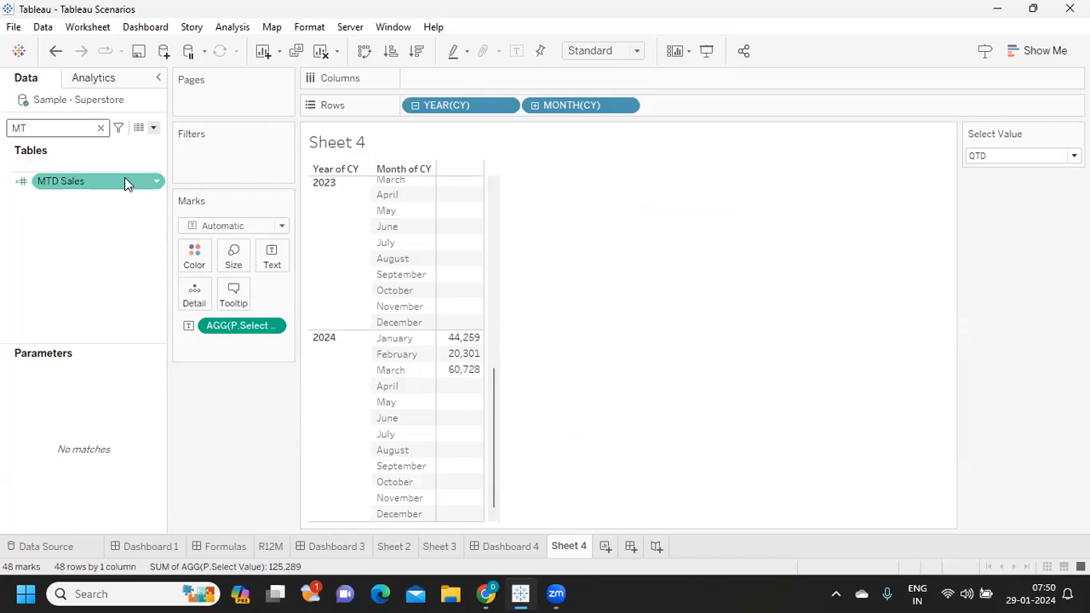
{"action": "left_click", "coordinate": [156, 182]}
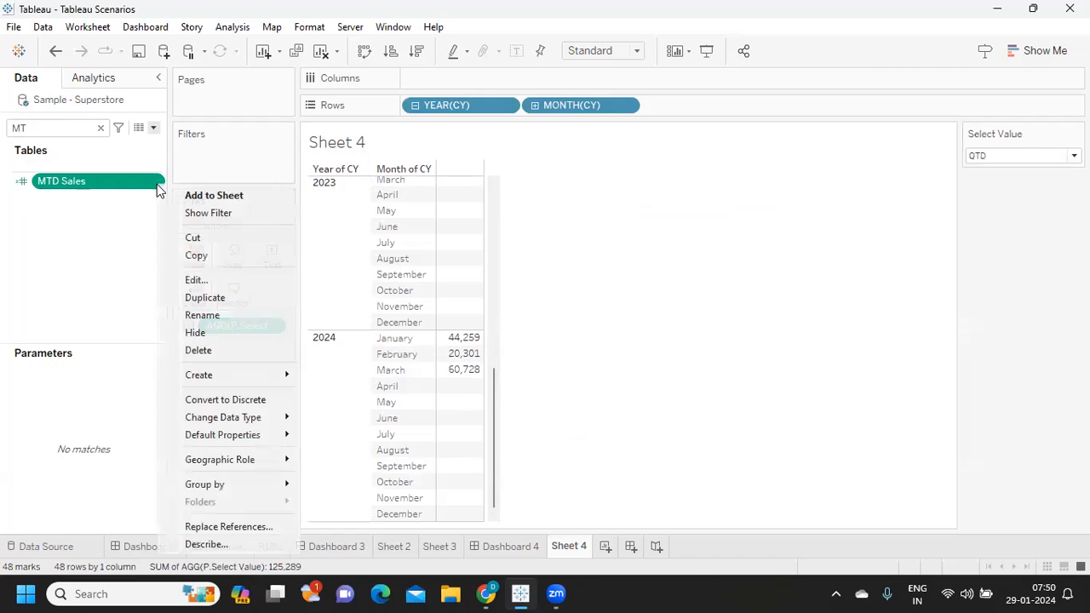
{"action": "left_click", "coordinate": [203, 281]}
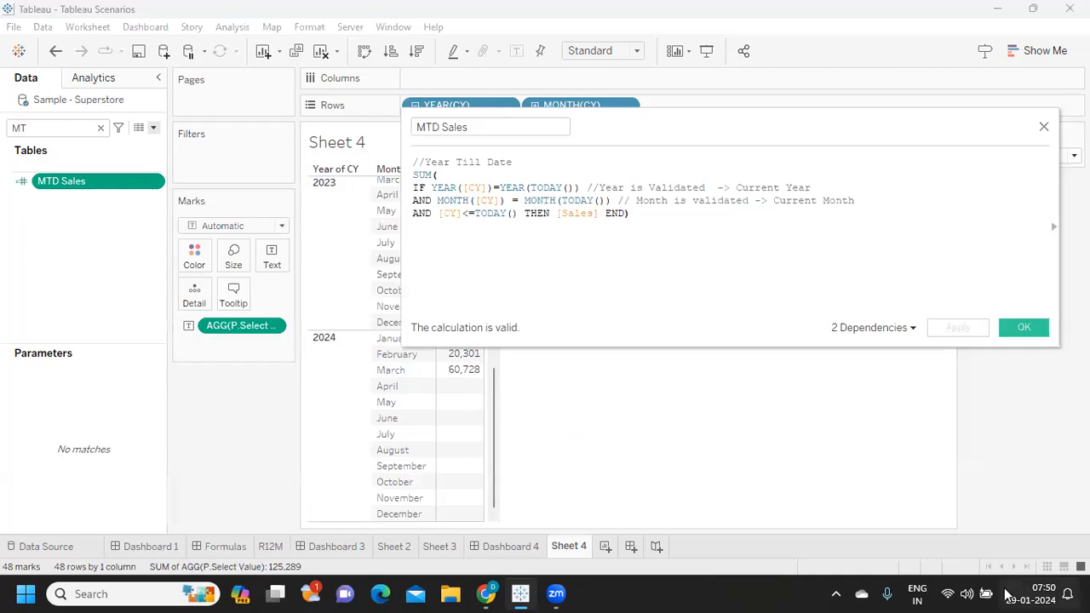
{"action": "left_click_drag", "start_coordinate": [440, 215], "coordinate": [519, 214]}
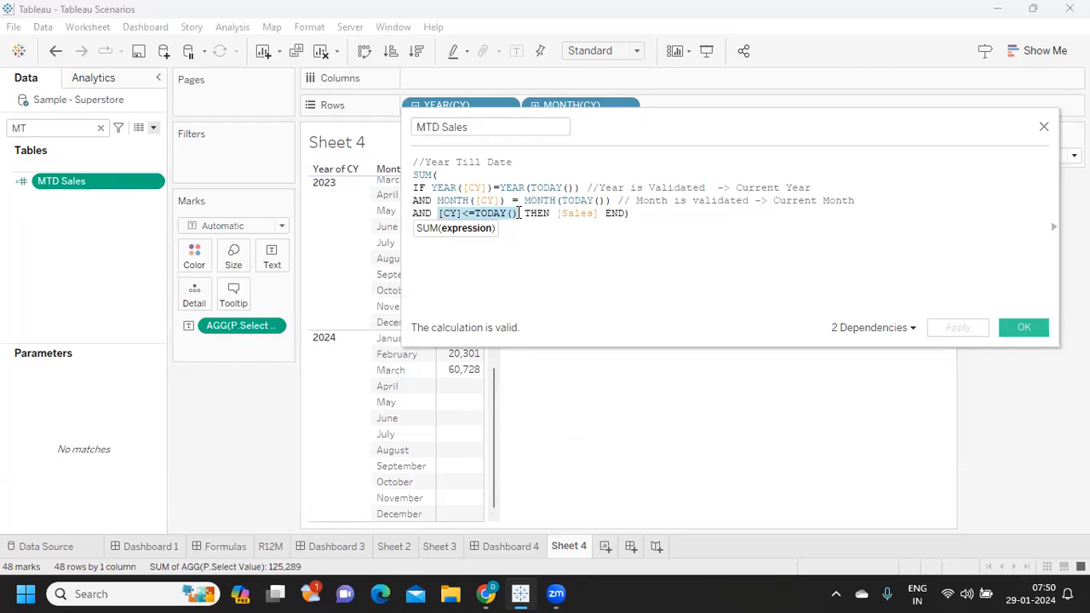
{"action": "key", "text": "BackSpace"}
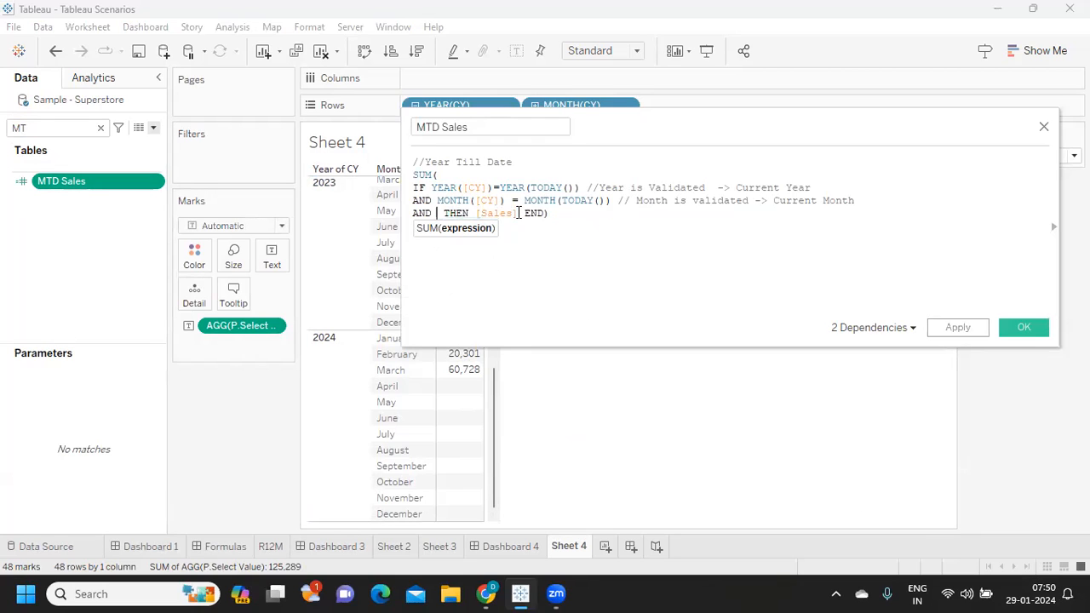
{"action": "key", "text": "BackSpace"}
{"action": "key", "text": "BackSpace"}
{"action": "key", "text": "BackSpace"}
{"action": "key", "text": "BackSpace"}
{"action": "key", "text": "BackSpace"}
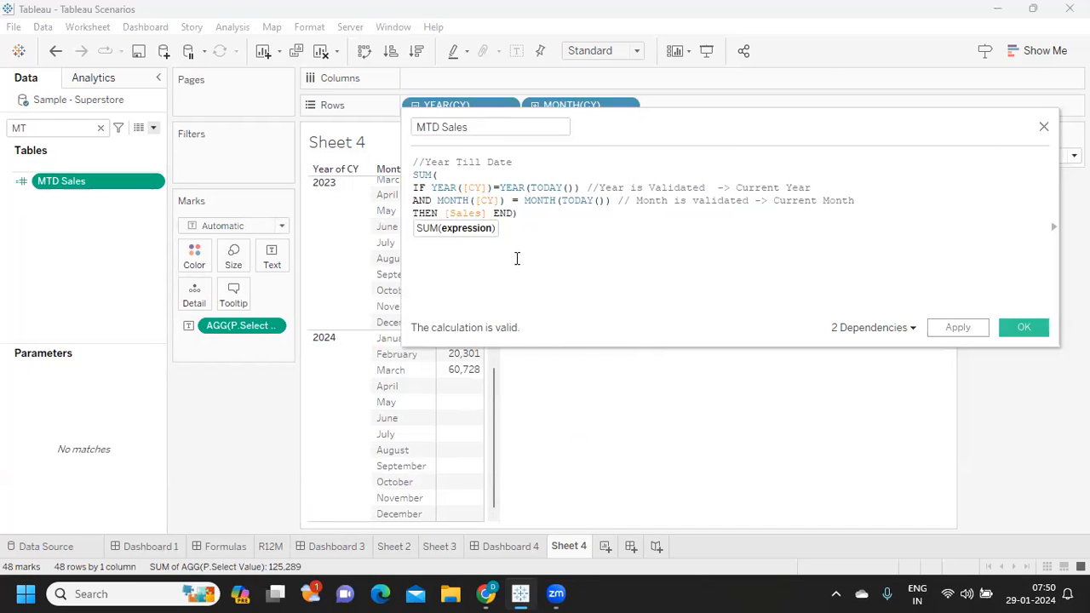
{"action": "left_click", "coordinate": [1032, 333]}
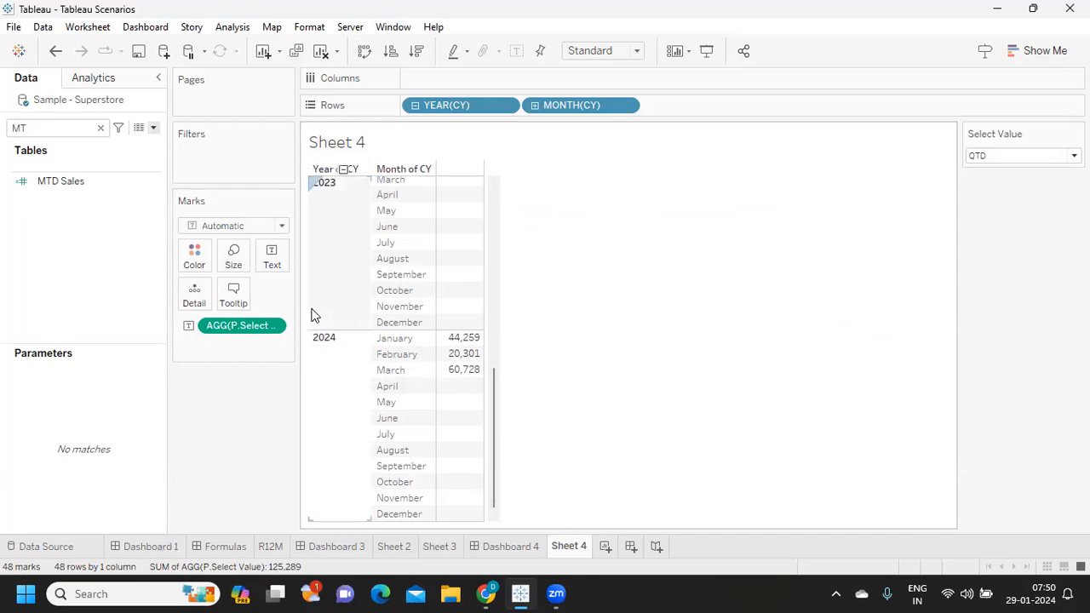
- Reopen the MTD Sales calculated field to examine its edited formula
{"action": "left_click", "coordinate": [90, 186]}
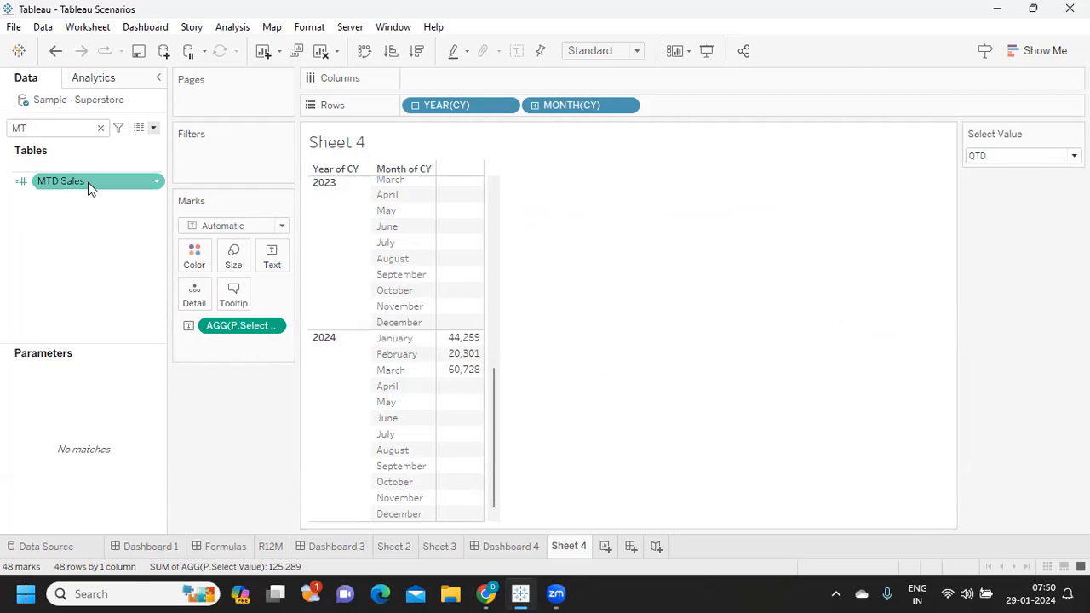
{"action": "left_click", "coordinate": [155, 182]}
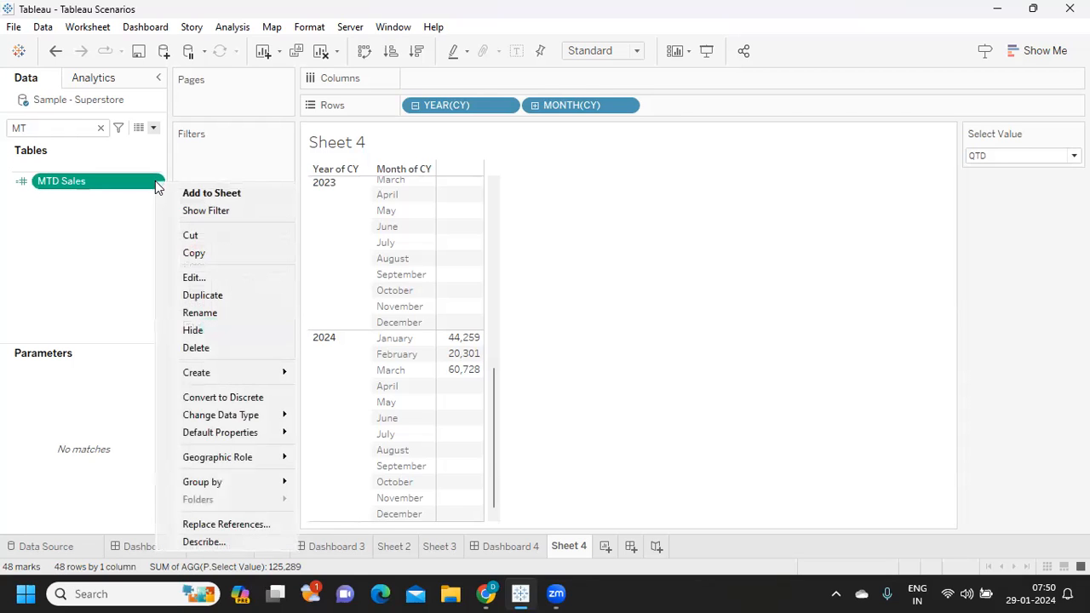
{"action": "left_click", "coordinate": [185, 277]}
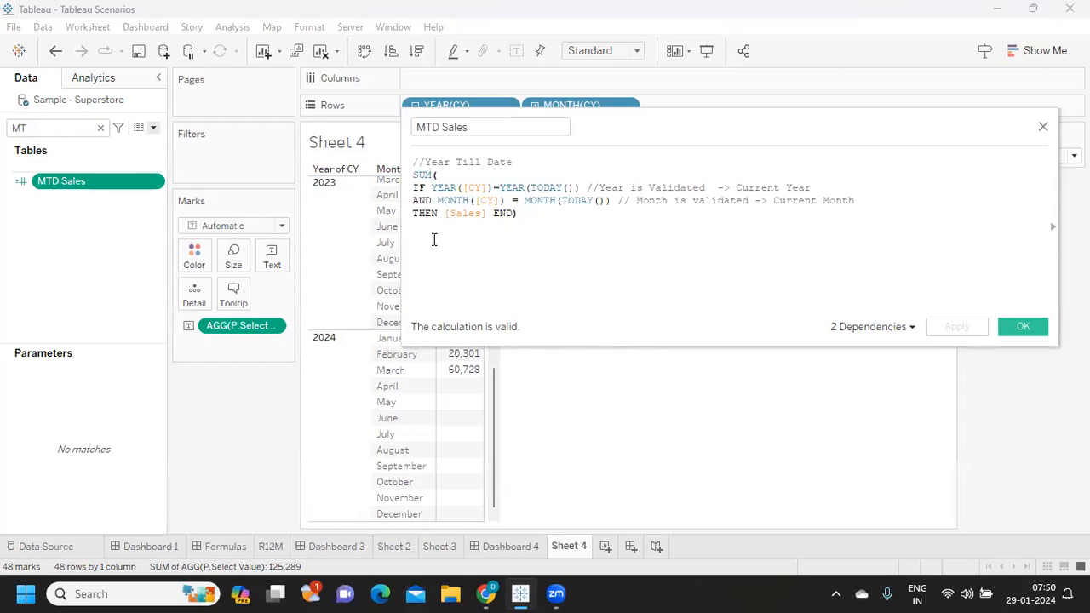
- Try adding the [CY]<=TODAY() condition before THEN [Sales] END in MTD Sales, remove it, and close the formula editor
{"action": "left_click", "coordinate": [413, 214]}
{"action": "type", "text": "[CY]<=TODAY()"}
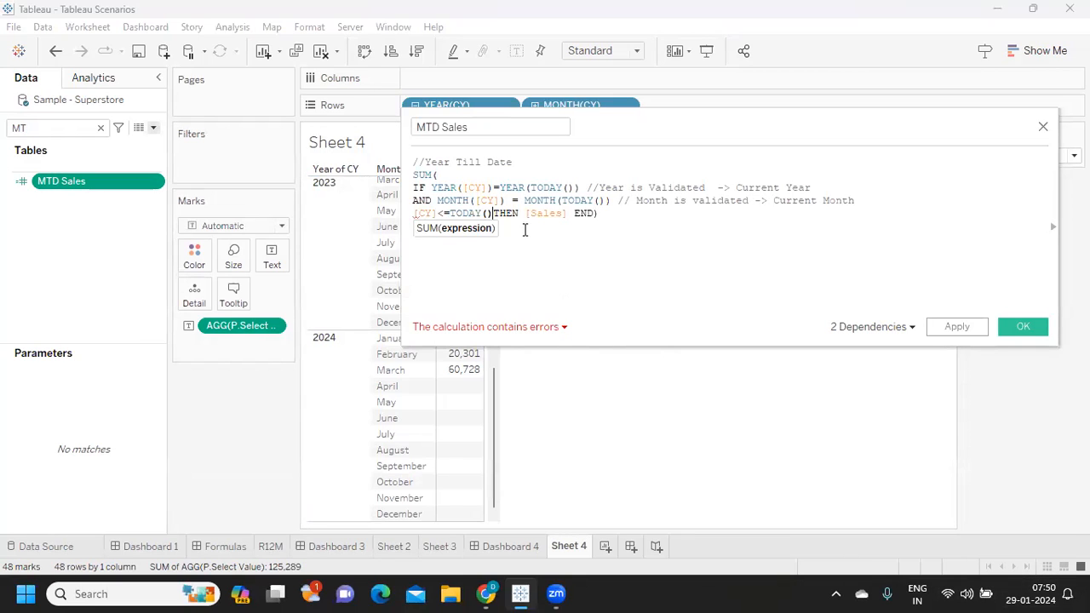
{"action": "left_click_drag", "start_coordinate": [493, 213], "coordinate": [382, 213]}
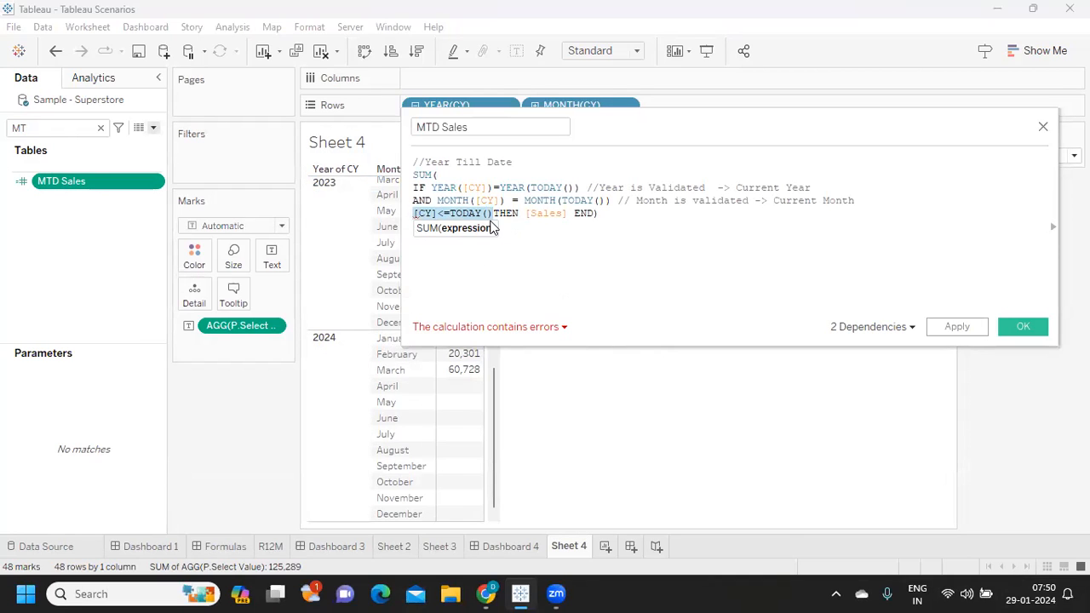
{"action": "left_click", "coordinate": [494, 213]}
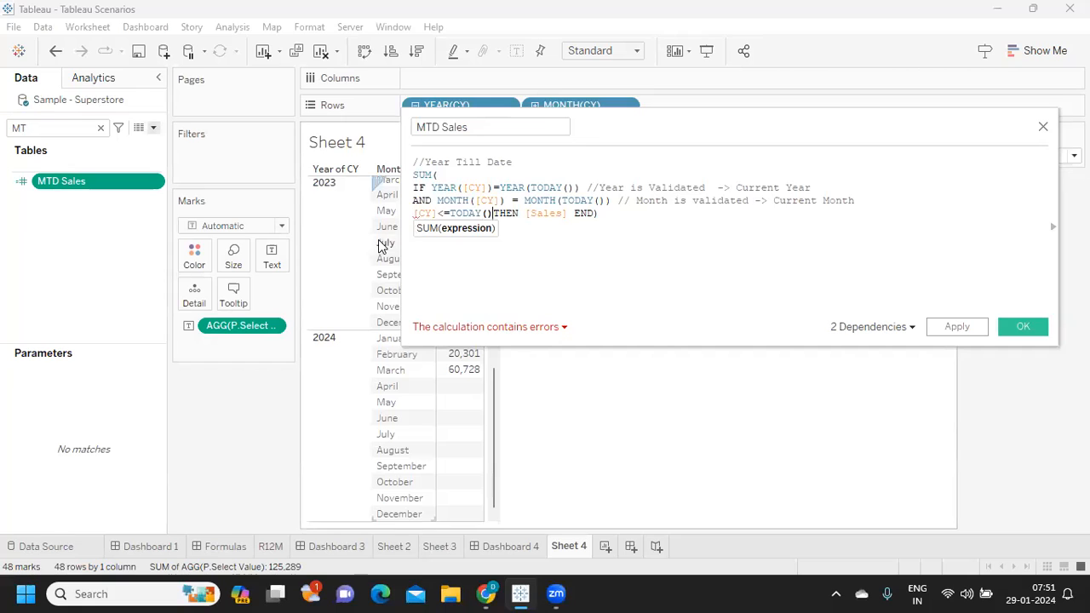
{"action": "left_click_drag", "start_coordinate": [415, 214], "coordinate": [494, 214]}
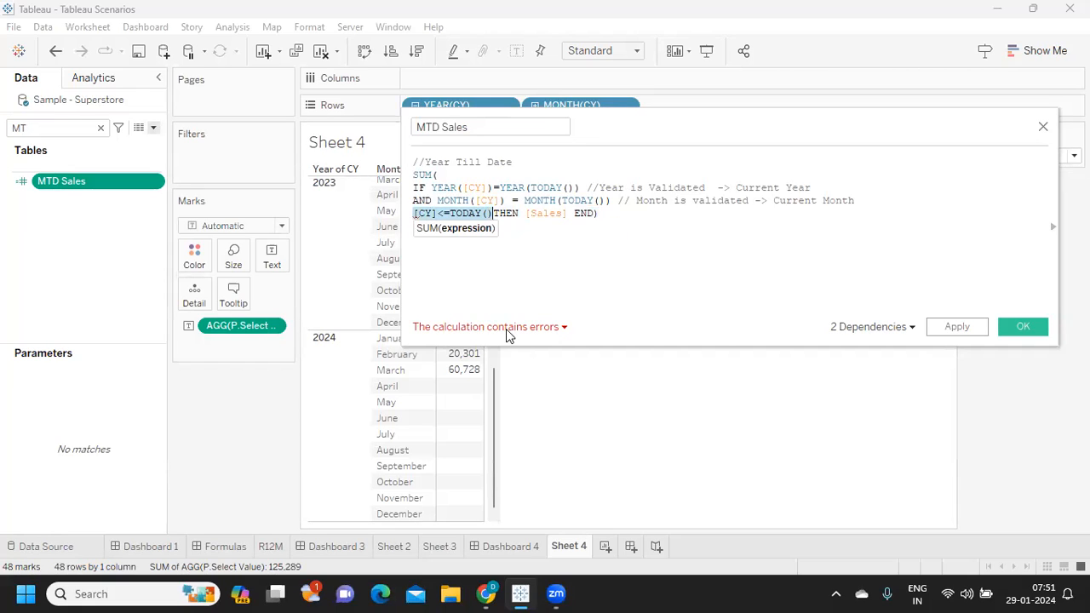
{"action": "left_click", "coordinate": [416, 217]}
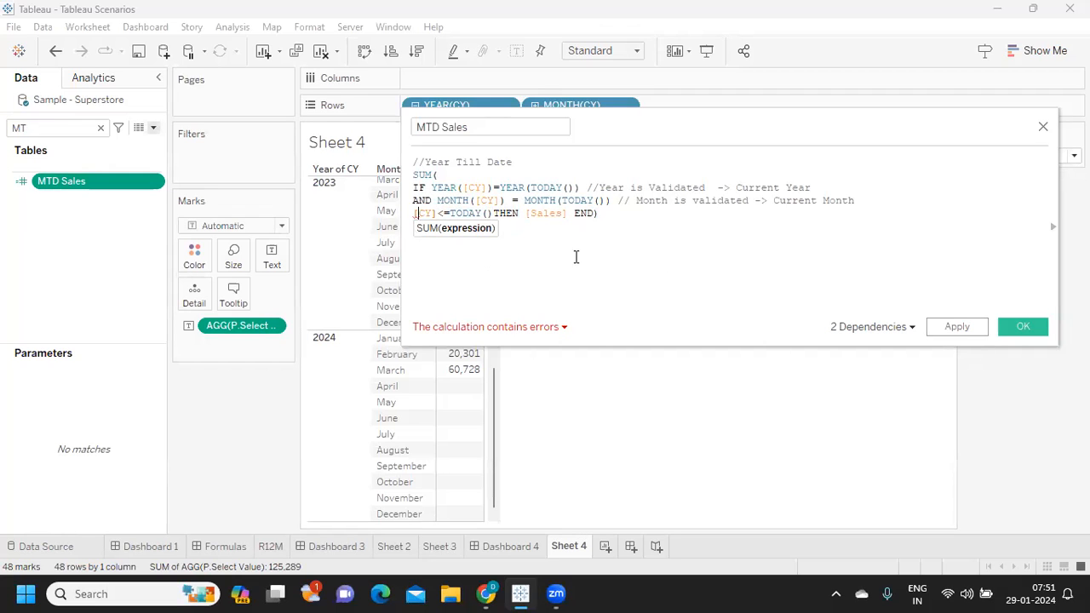
{"action": "left_click", "coordinate": [489, 213], "text": "shift"}
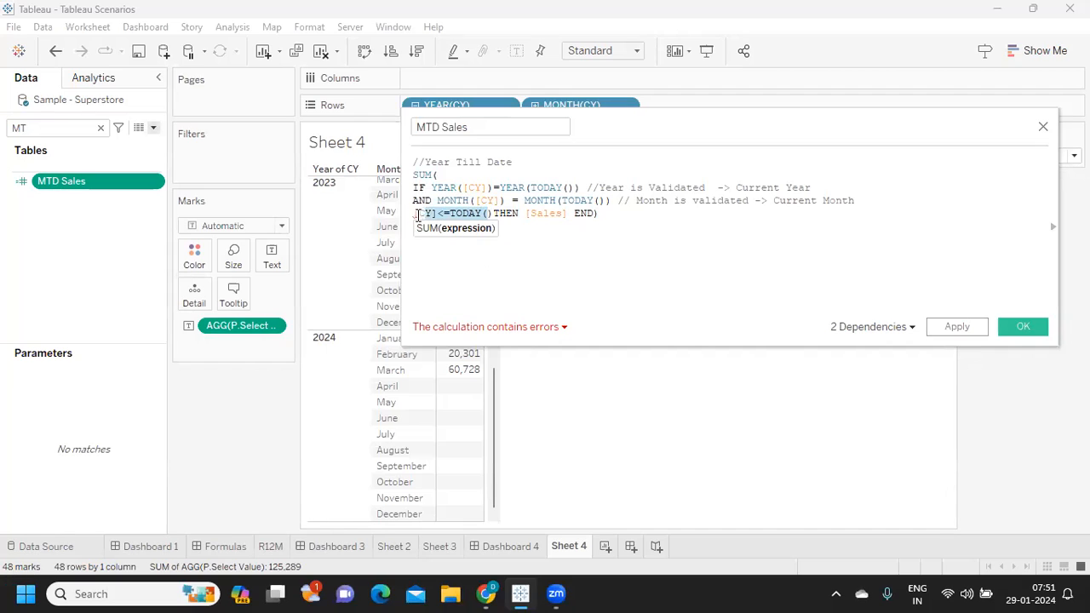
{"action": "key", "text": "BackSpace"}
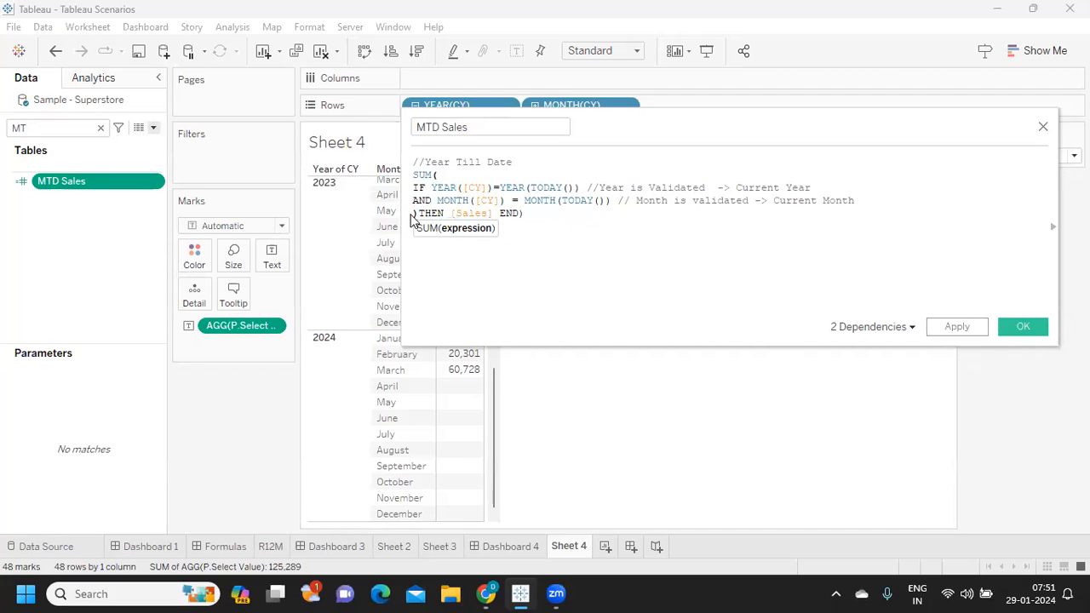
{"action": "key", "text": "Delete"}
{"action": "left_click", "coordinate": [963, 329]}
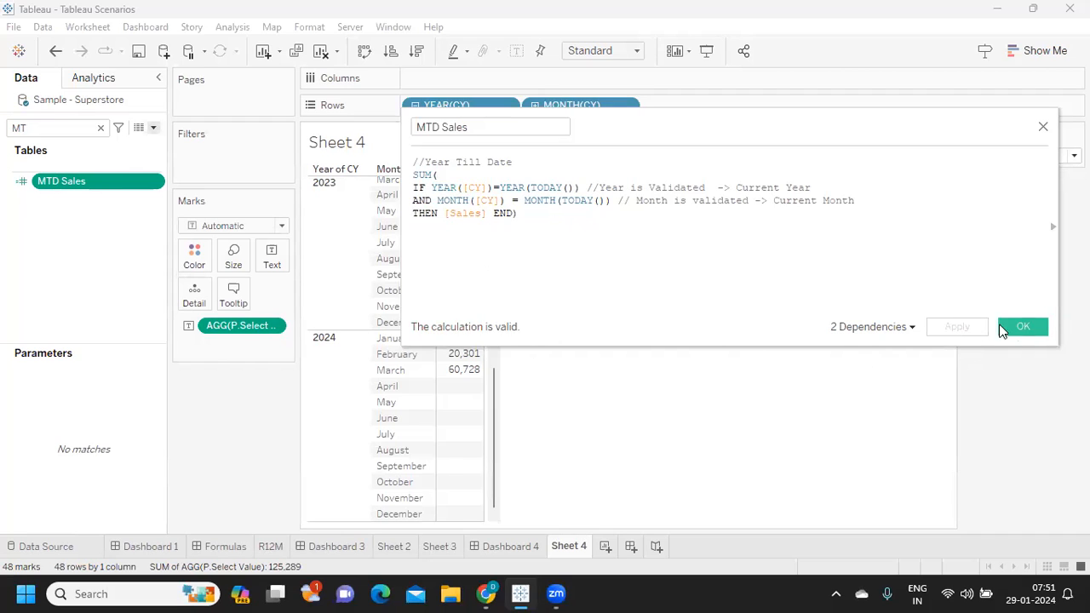
{"action": "left_click", "coordinate": [1024, 326]}
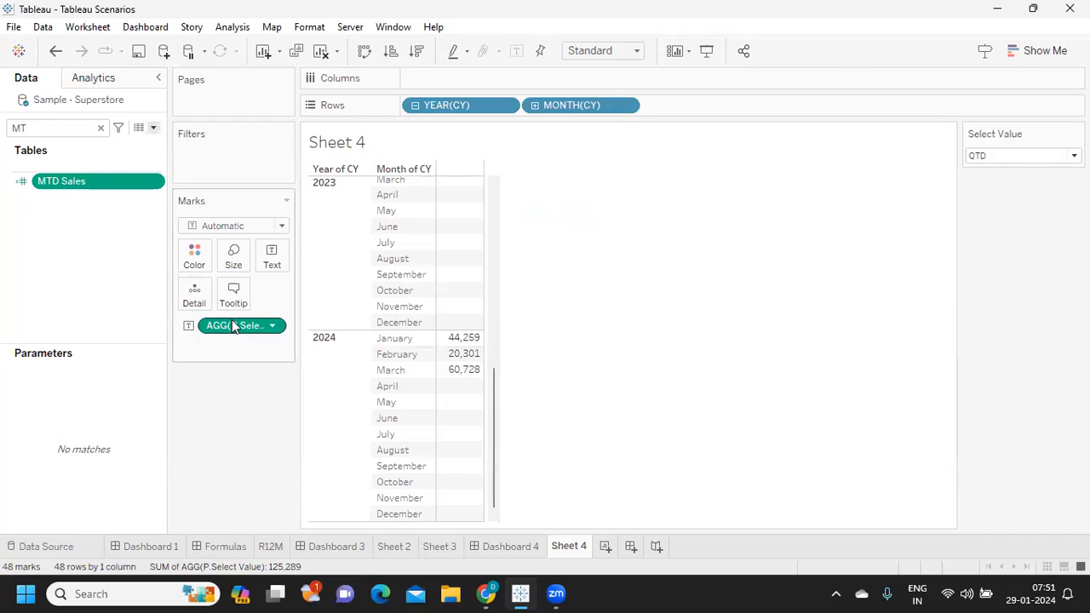
- Remove MONTH(CY) and YEAR(CY) from Rows, and cycle the Select Value parameter through its options, ending on QTD
{"action": "left_click_drag", "start_coordinate": [528, 115], "coordinate": [637, 183]}
{"action": "left_click_drag", "start_coordinate": [444, 107], "coordinate": [538, 258]}
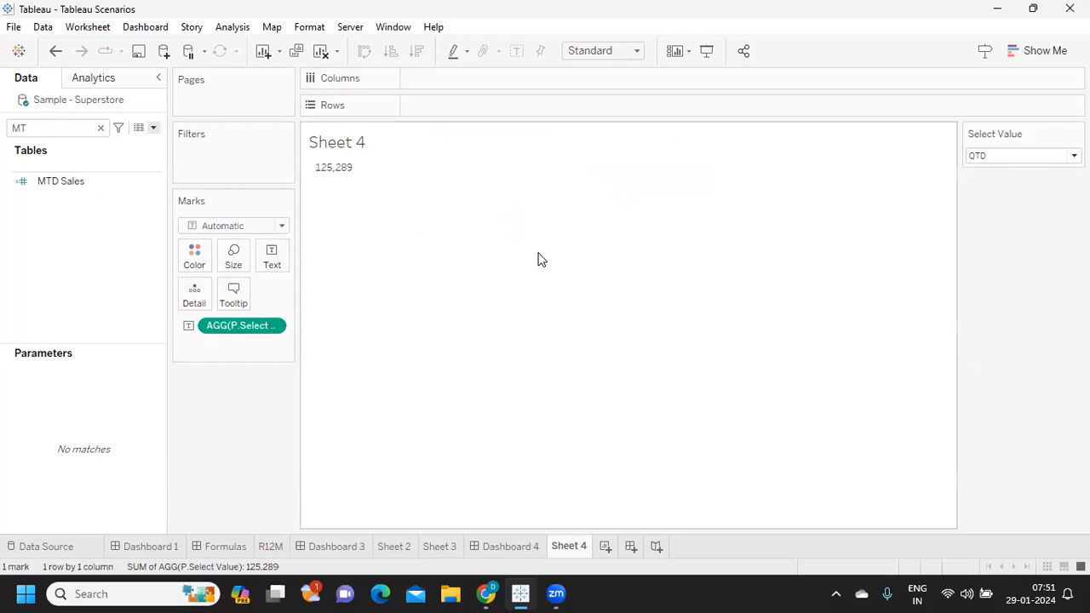
{"action": "left_click", "coordinate": [1037, 156]}
{"action": "left_click", "coordinate": [1018, 171]}
{"action": "left_click", "coordinate": [1012, 156]}
{"action": "left_click", "coordinate": [1011, 184]}
{"action": "left_click", "coordinate": [1010, 156]}
{"action": "left_click", "coordinate": [1005, 199]}
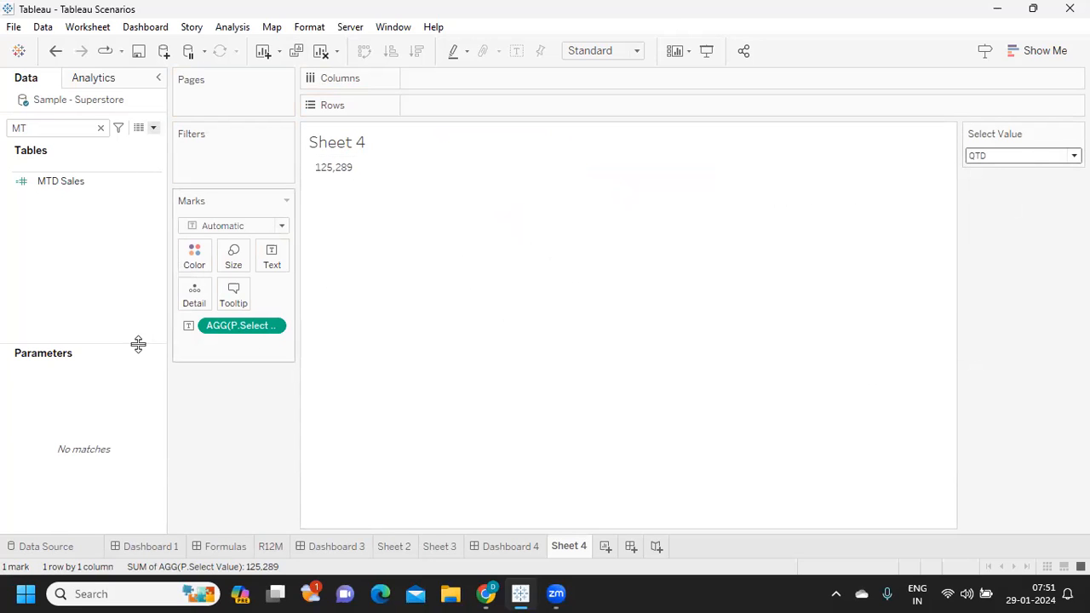
- Clear the field search and remove the P.Select Value field from the marks of Sheet 4
{"action": "left_click", "coordinate": [100, 129]}
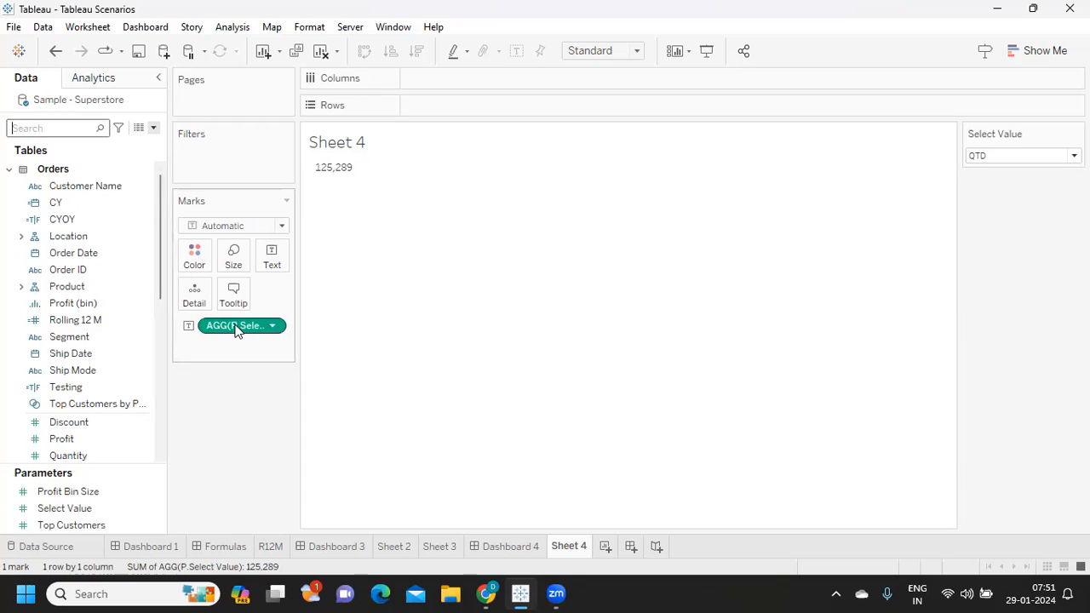
{"action": "left_click_drag", "start_coordinate": [238, 331], "coordinate": [230, 405]}
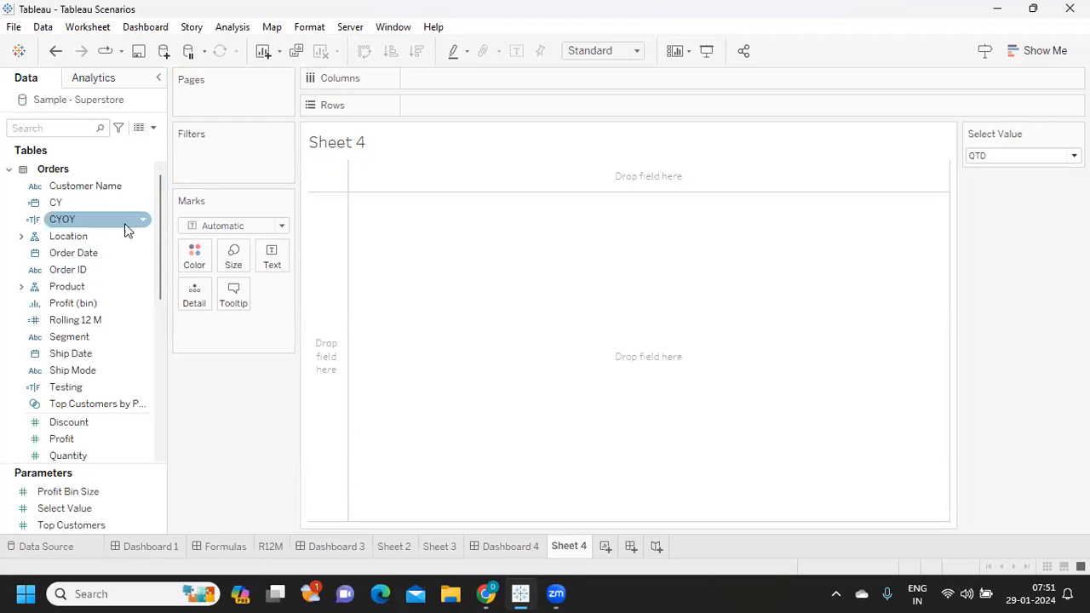
- Copy the CYOY formula DATETRUNC('year',[CY]) = (DATETRUNC('year',TODAY())) from the text object on the Formulas dashboard, and close its editor
{"action": "left_click", "coordinate": [223, 546]}
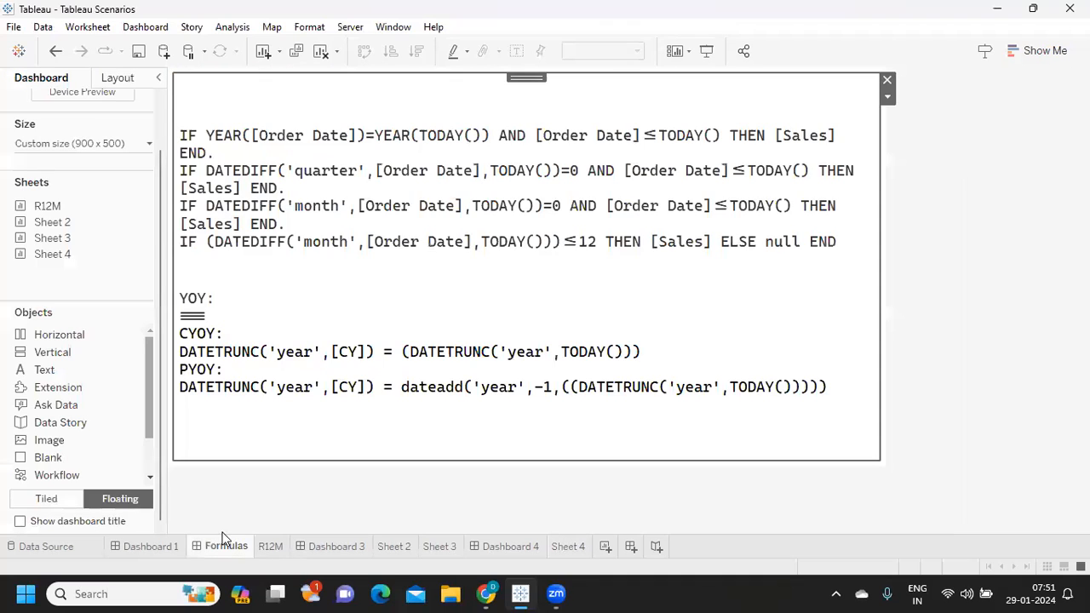
{"action": "double_click", "coordinate": [315, 359]}
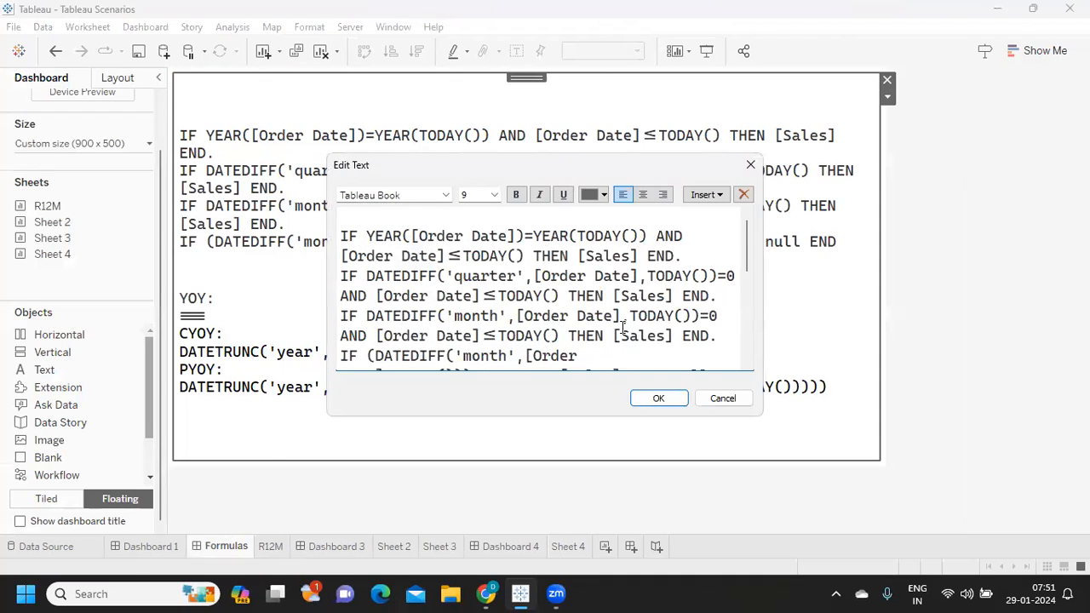
{"action": "scroll", "coordinate": [622, 327], "scroll_direction": "down", "scroll_amount": 5}
{"action": "scroll", "coordinate": [623, 327], "scroll_direction": "down", "scroll_amount": 2}
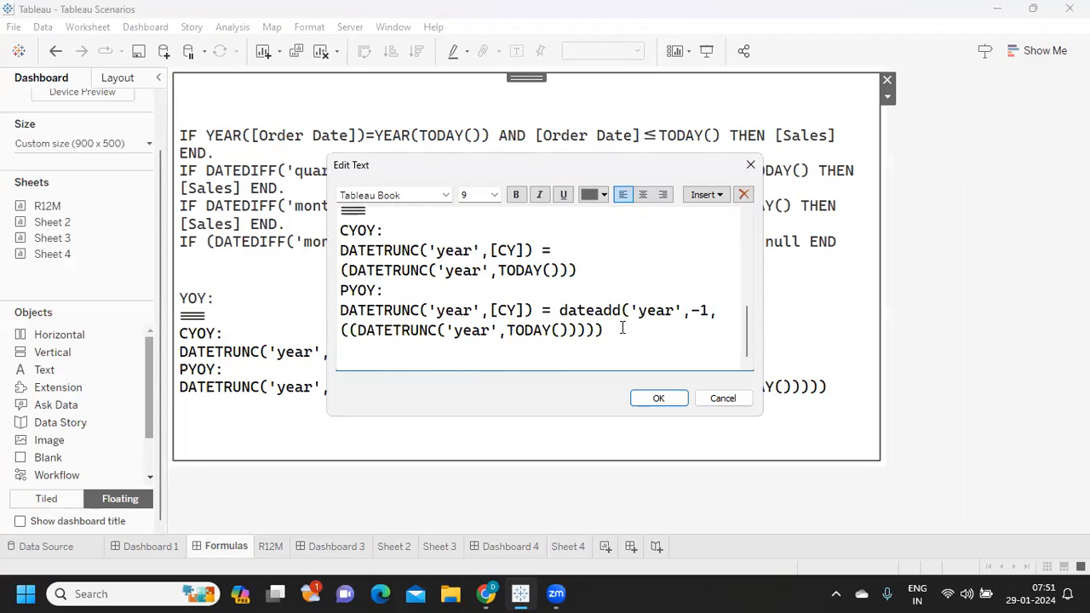
{"action": "left_click_drag", "start_coordinate": [630, 330], "coordinate": [322, 223]}
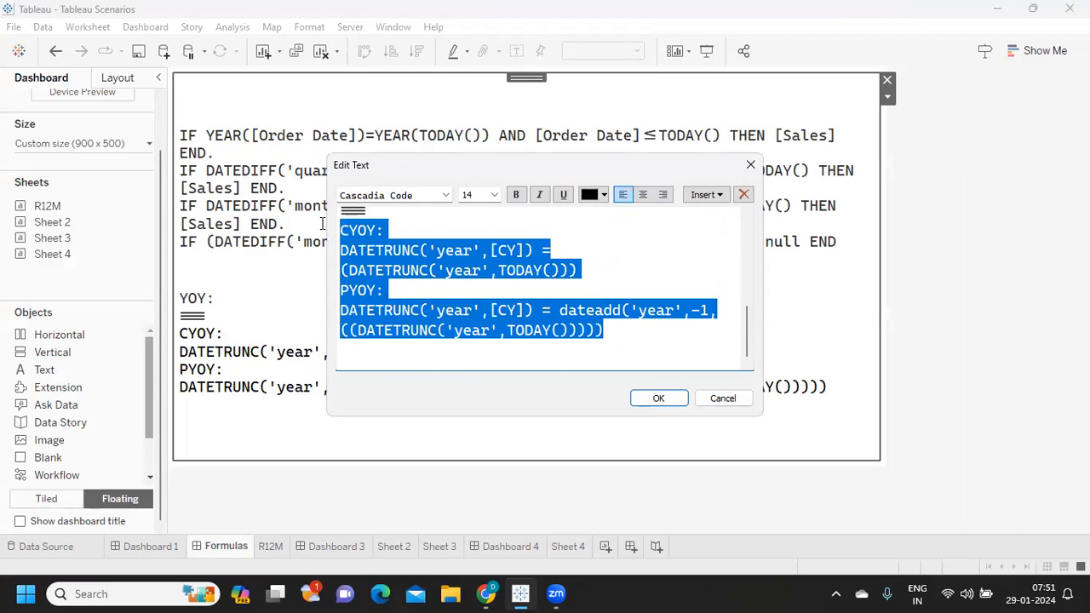
{"action": "left_click", "coordinate": [472, 284]}
{"action": "left_click_drag", "start_coordinate": [602, 274], "coordinate": [332, 244]}
{"action": "key", "text": "ctrl+c"}
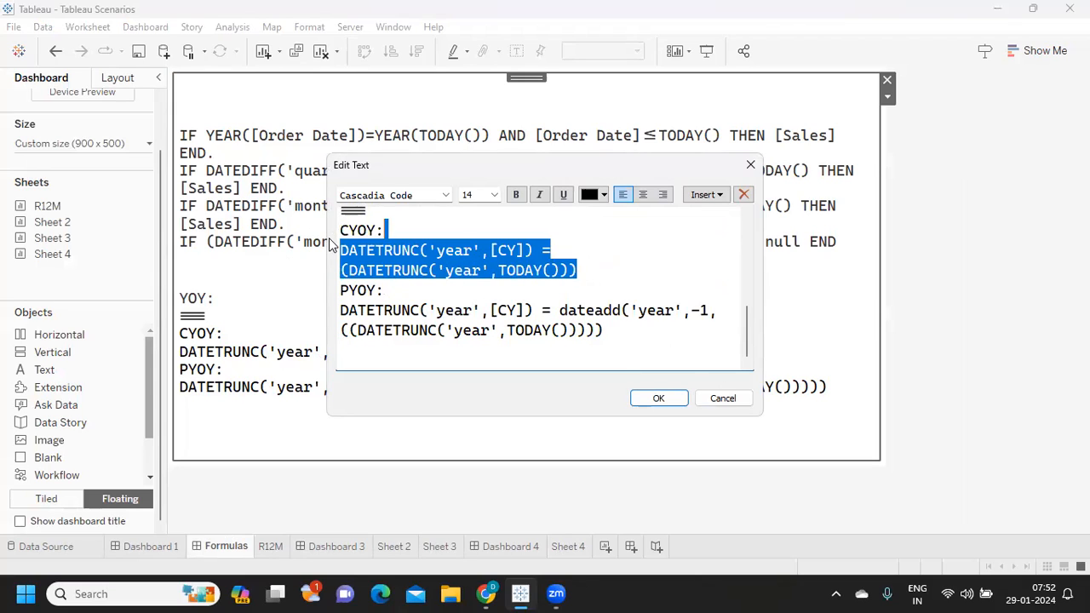
{"action": "left_click", "coordinate": [651, 406]}
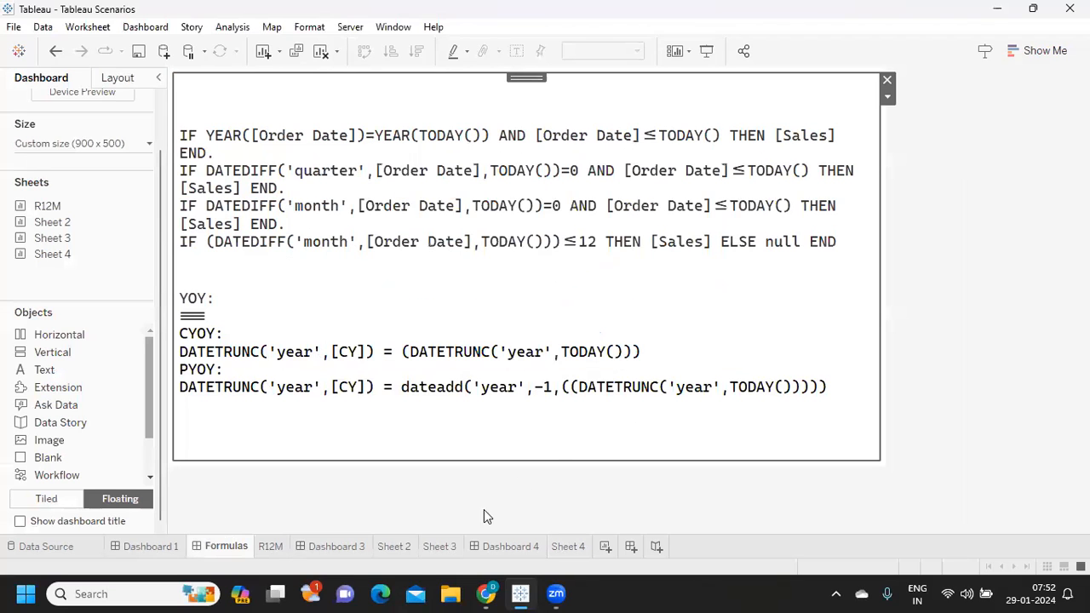
- Create a calculated field named CYOY Sales from Sheet 4 and paste the copied CYOY condition into it
{"action": "left_click", "coordinate": [568, 546]}
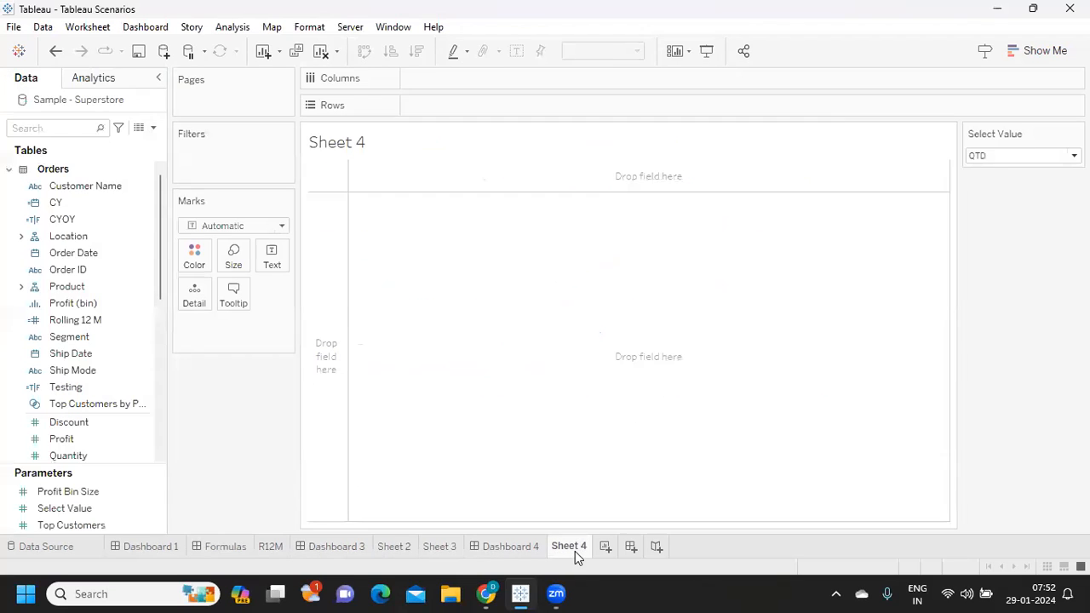
{"action": "left_click", "coordinate": [153, 127]}
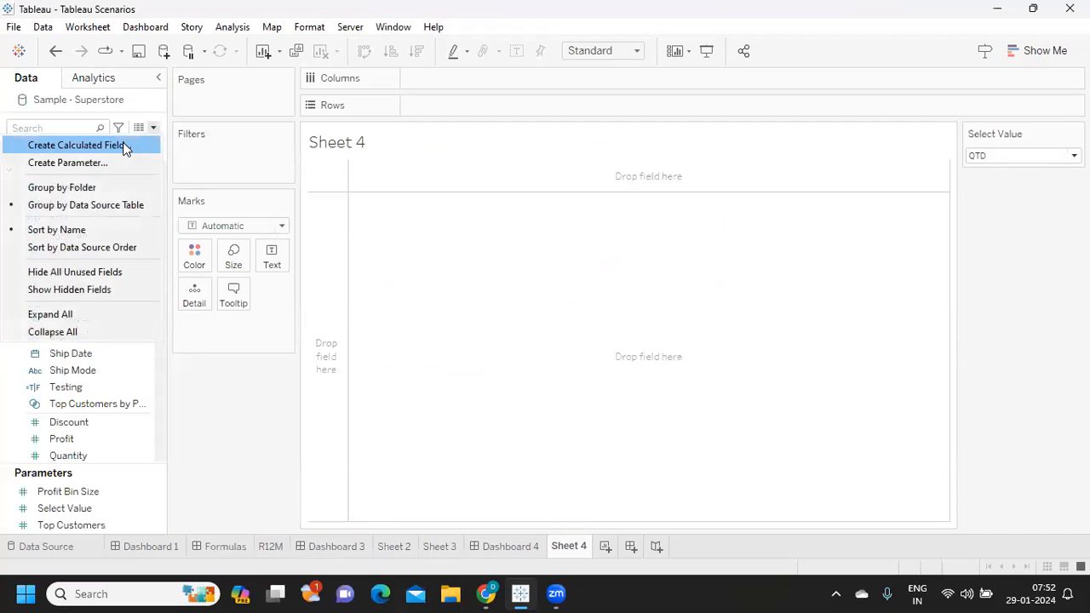
{"action": "left_click", "coordinate": [77, 145]}
{"action": "type", "text": "CYOY"}
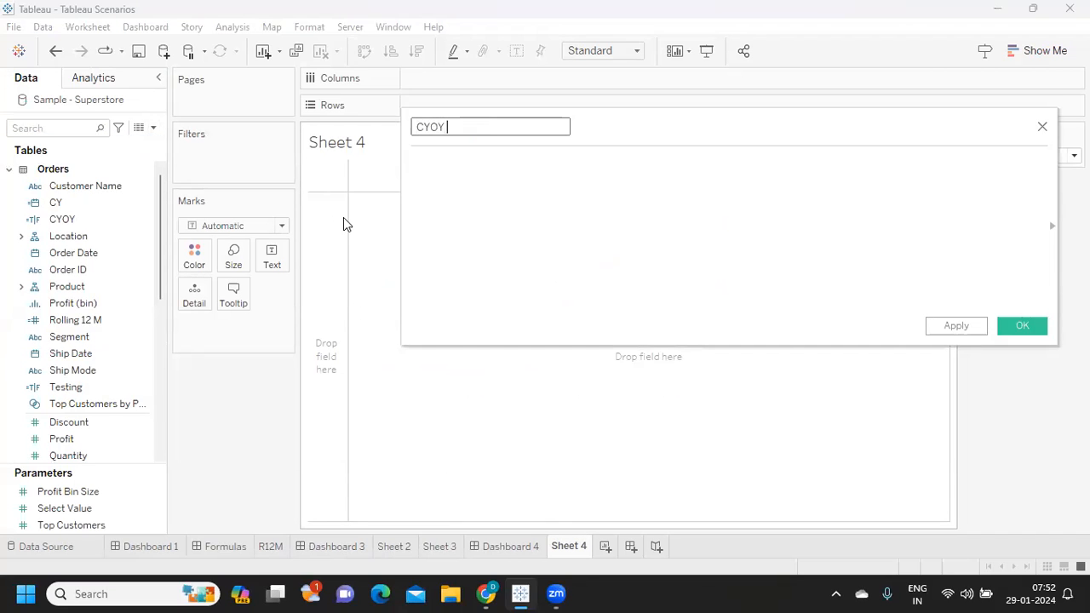
{"action": "type", "text": " Sales"}
{"action": "left_click", "coordinate": [459, 172]}
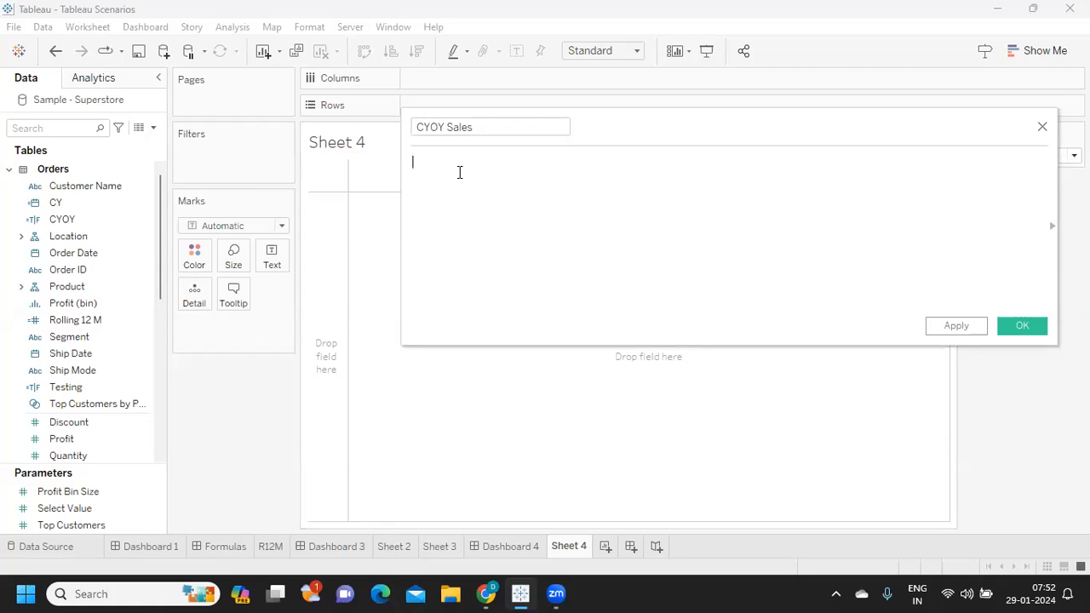
{"action": "key", "text": "ctrl+v"}
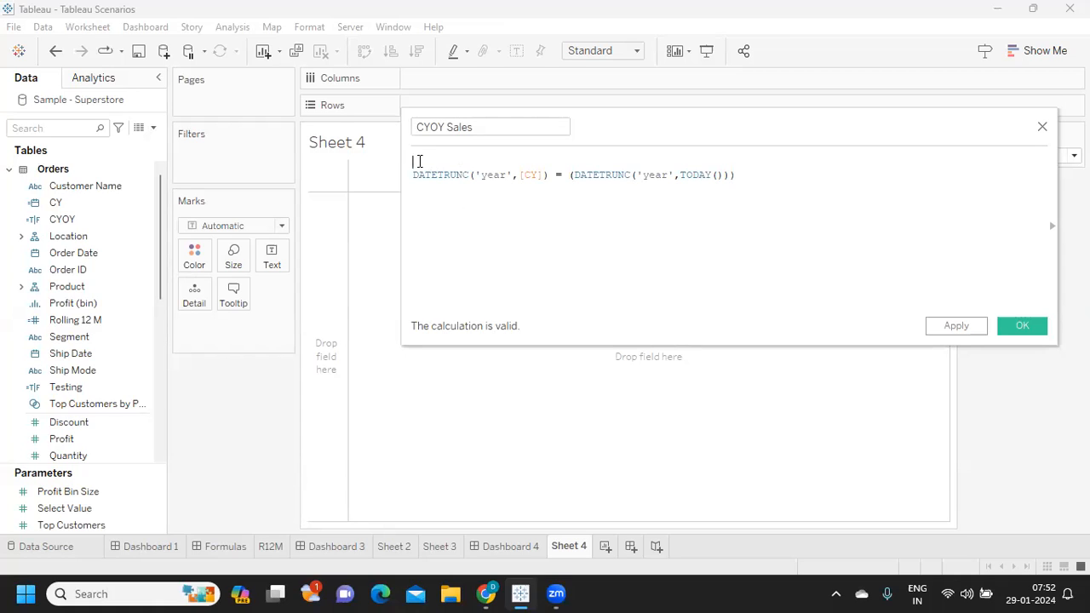
- Wrap the CYOY Sales condition as IF ... THEN [Sales] END on a single line, and save the field
{"action": "type", "text": "if"}
{"action": "left_click", "coordinate": [438, 177]}
{"action": "double_click", "coordinate": [494, 175]}
{"action": "left_click", "coordinate": [528, 175]}
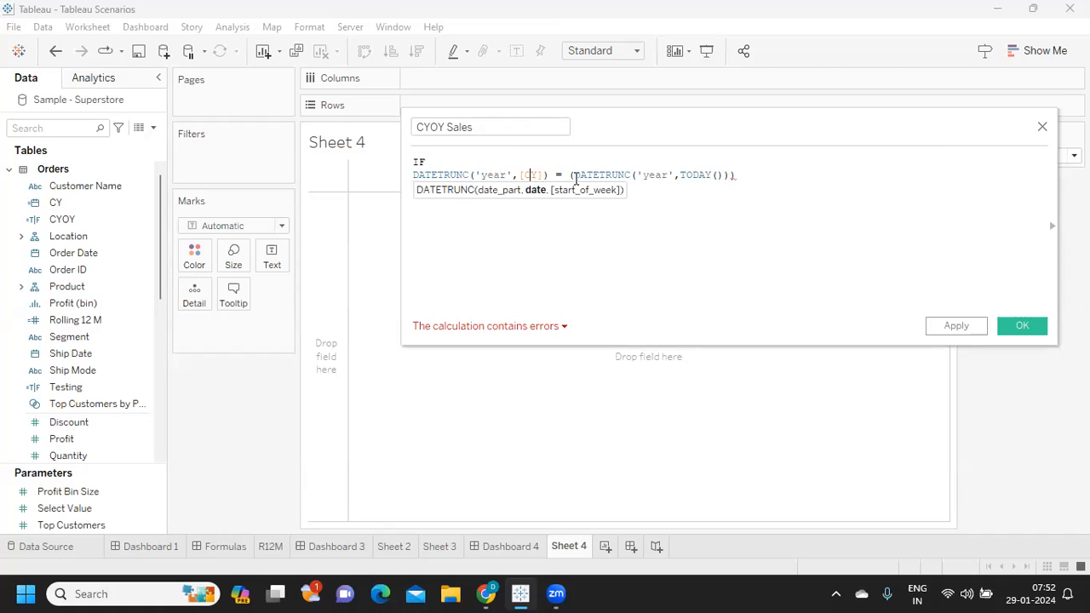
{"action": "left_click", "coordinate": [747, 181]}
{"action": "type", "text": "THEN sal"}
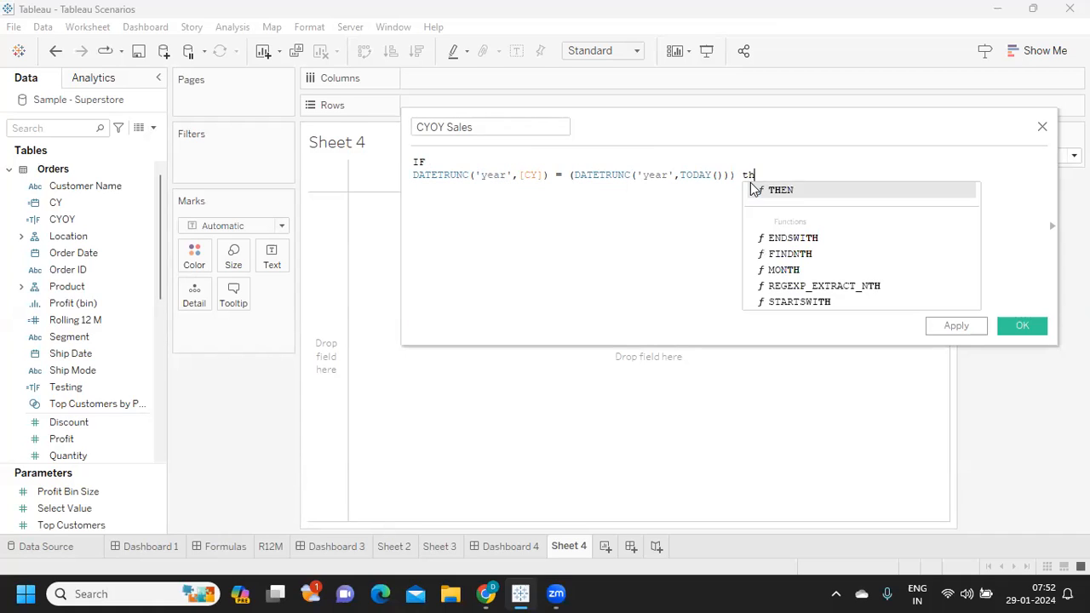
{"action": "key", "text": "Return"}
{"action": "type", "text": "end"}
{"action": "key", "text": "Return"}
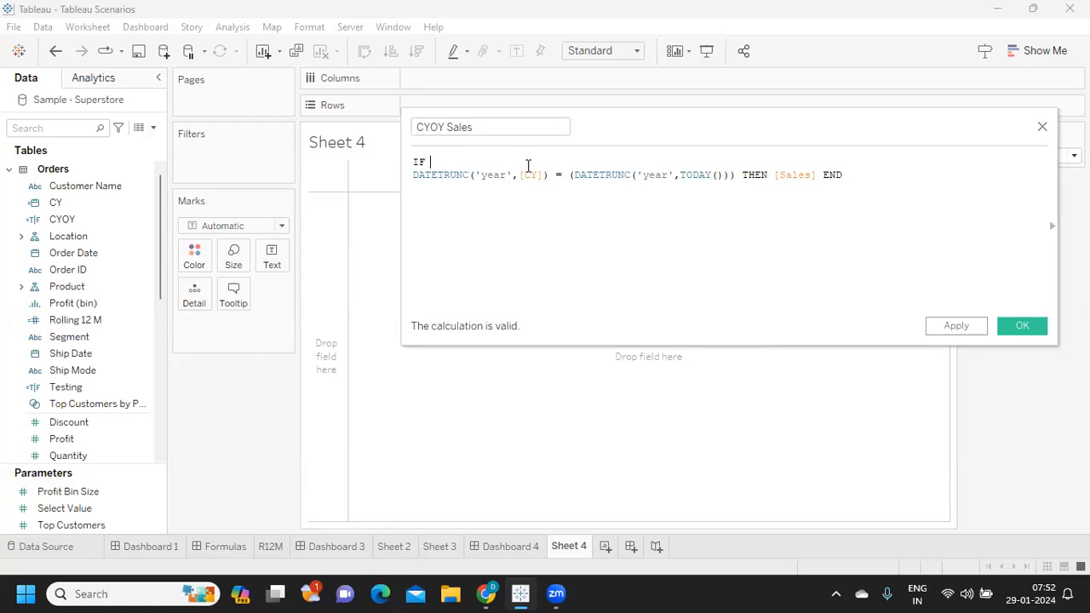
{"action": "key", "text": "Home"}
{"action": "key", "text": "BackSpace"}
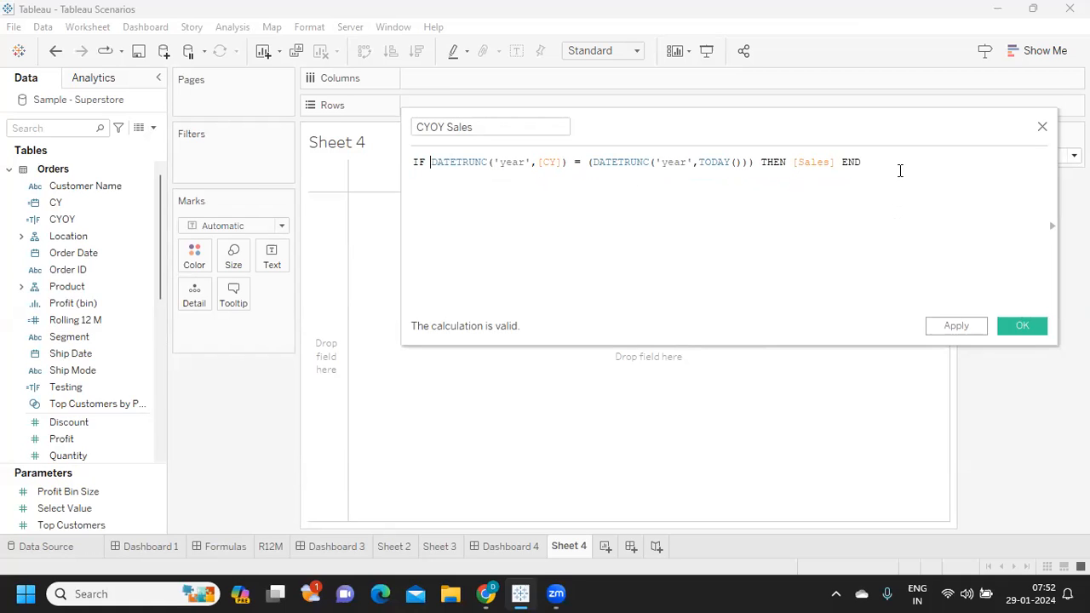
{"action": "left_click", "coordinate": [953, 328]}
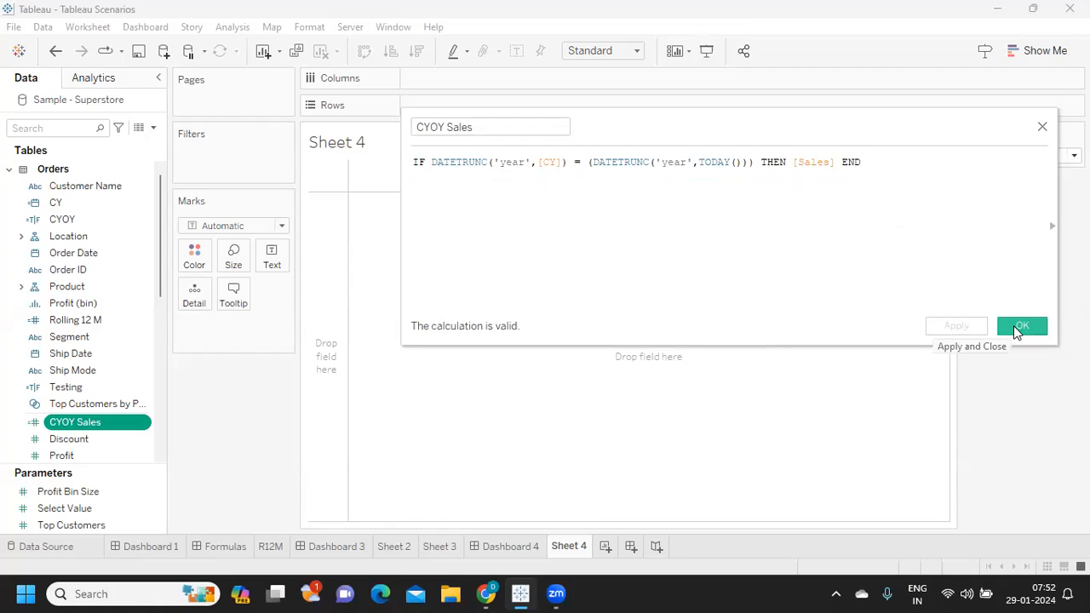
{"action": "left_click", "coordinate": [1015, 327]}
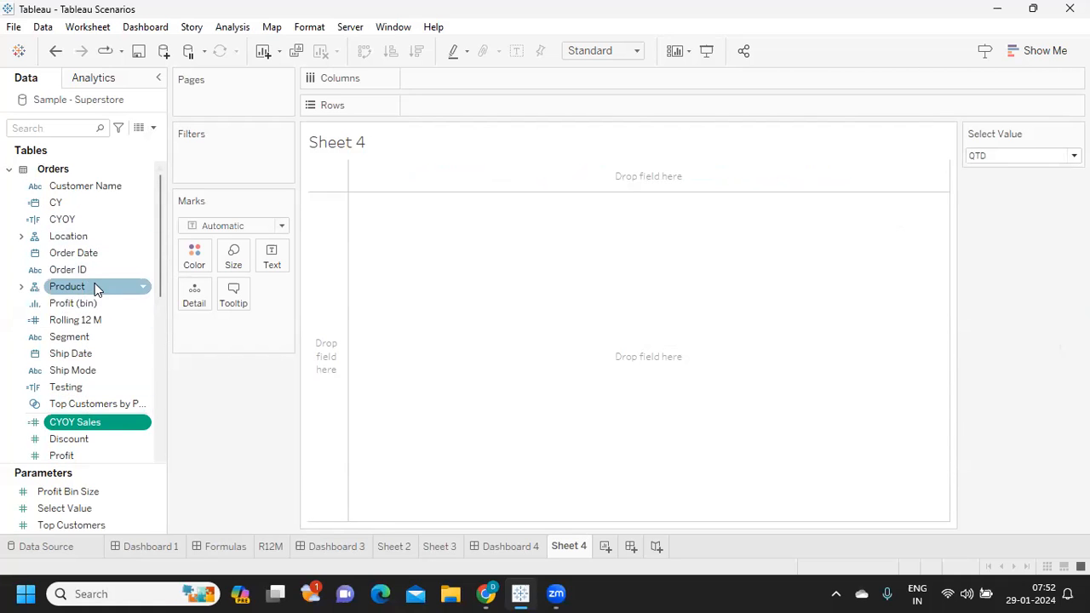
- Duplicate the CYOY Sales field and rename the copy PYOY Sales in its calculation editor
{"action": "left_click", "coordinate": [143, 426]}
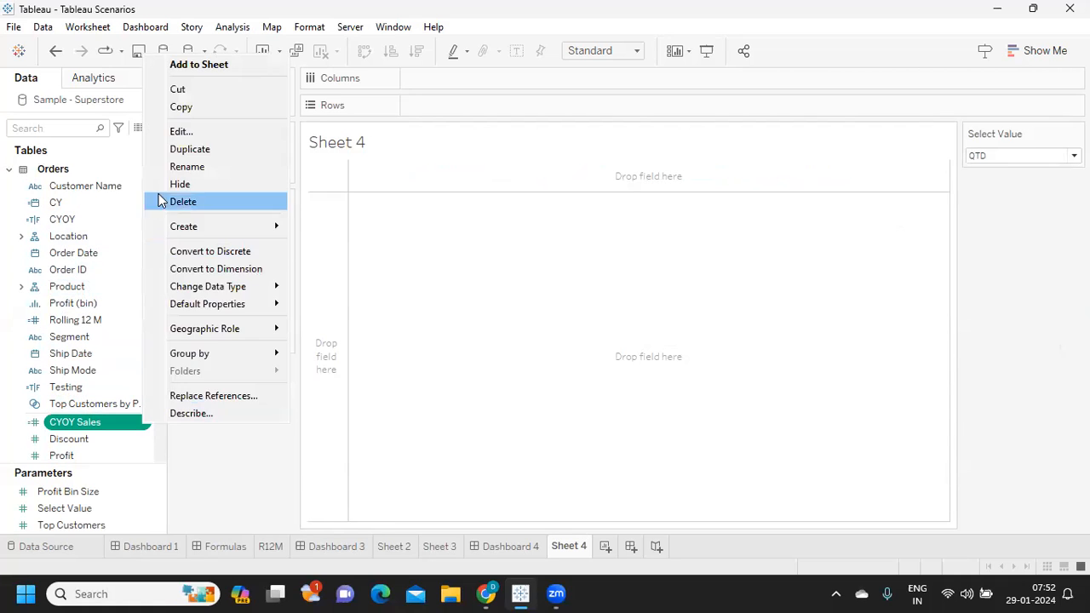
{"action": "left_click", "coordinate": [177, 151]}
{"action": "left_click", "coordinate": [143, 439]}
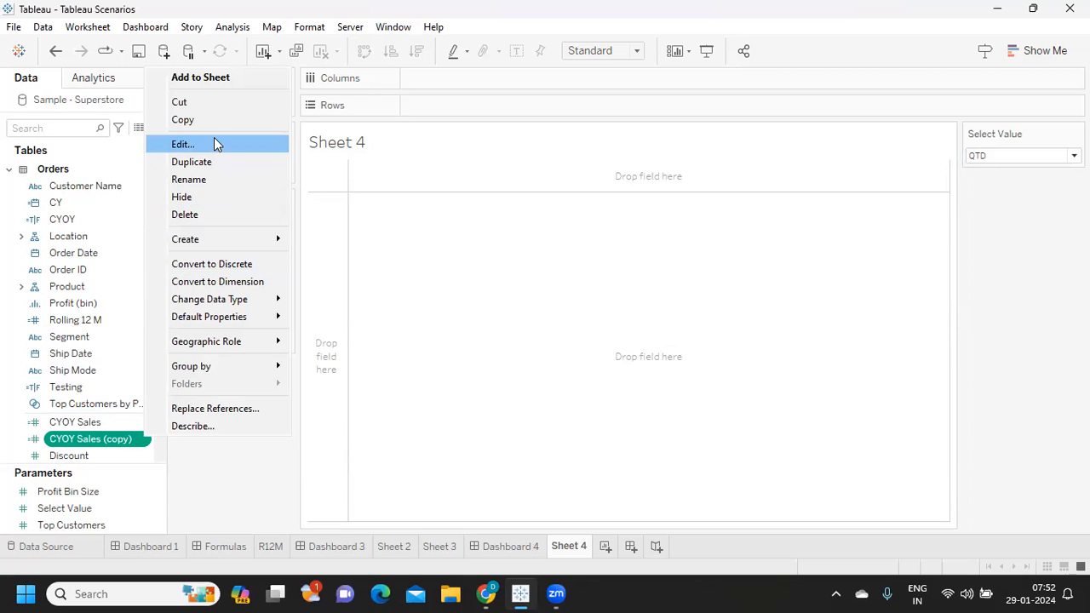
{"action": "left_click", "coordinate": [215, 143]}
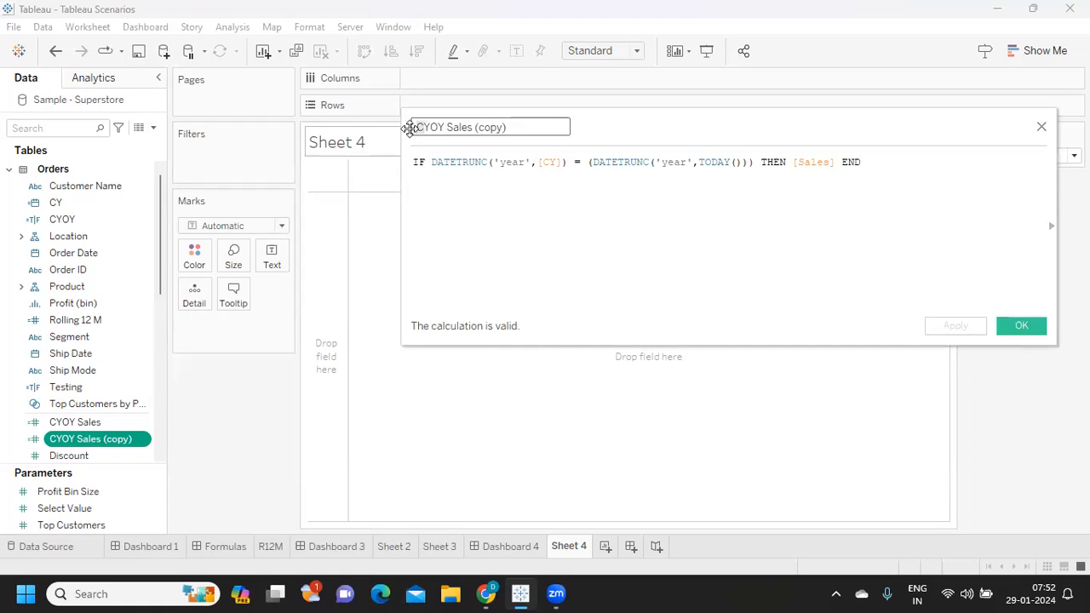
{"action": "type", "text": "P"}
{"action": "left_click_drag", "start_coordinate": [522, 129], "coordinate": [474, 130]}
{"action": "key", "text": "BackSpace"}
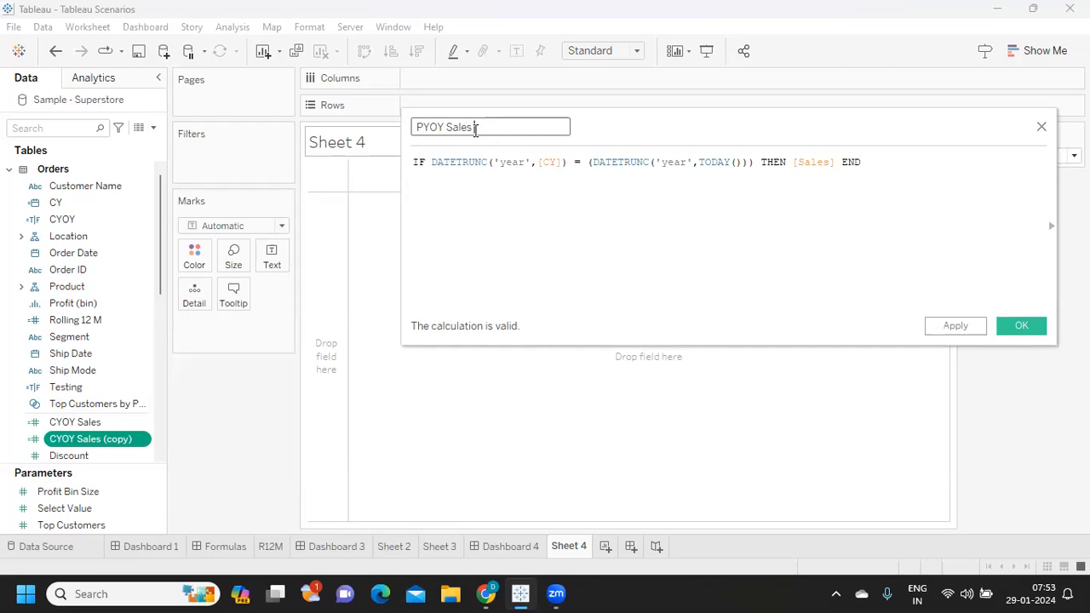
- Add -1 after the (DATETRUNC('year',TODAY())) term in the PYOY Sales formula and save the field
{"action": "left_click", "coordinate": [746, 162]}
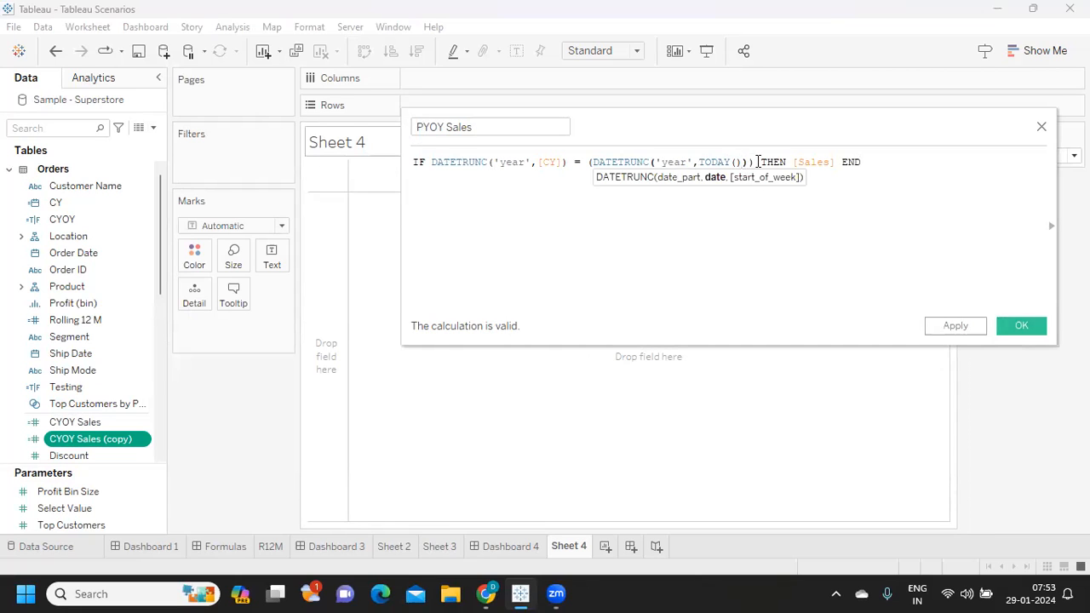
{"action": "left_click", "coordinate": [750, 162]}
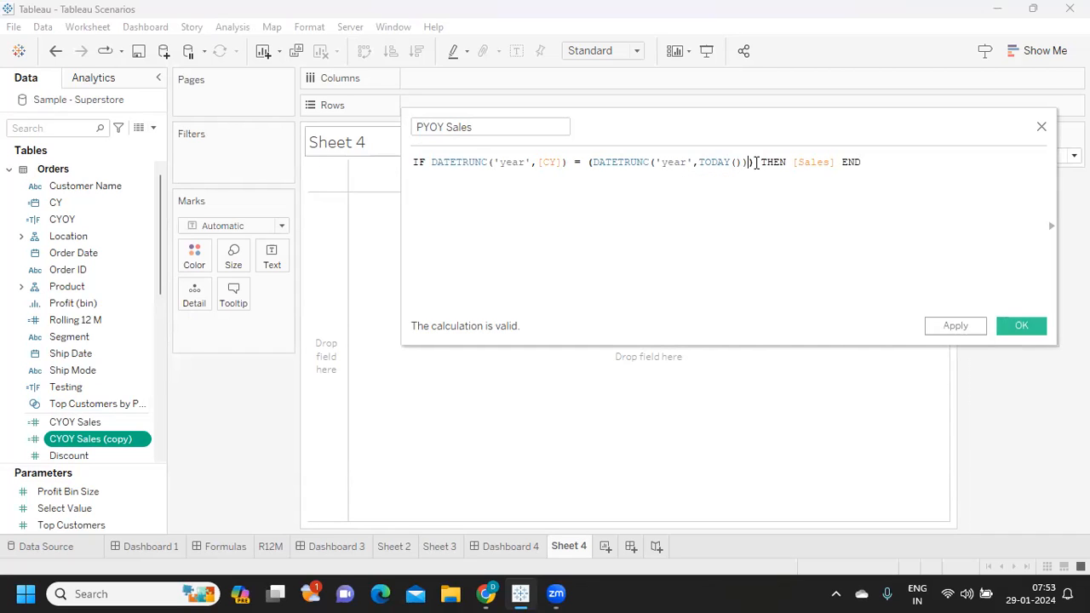
{"action": "type", "text": "-1"}
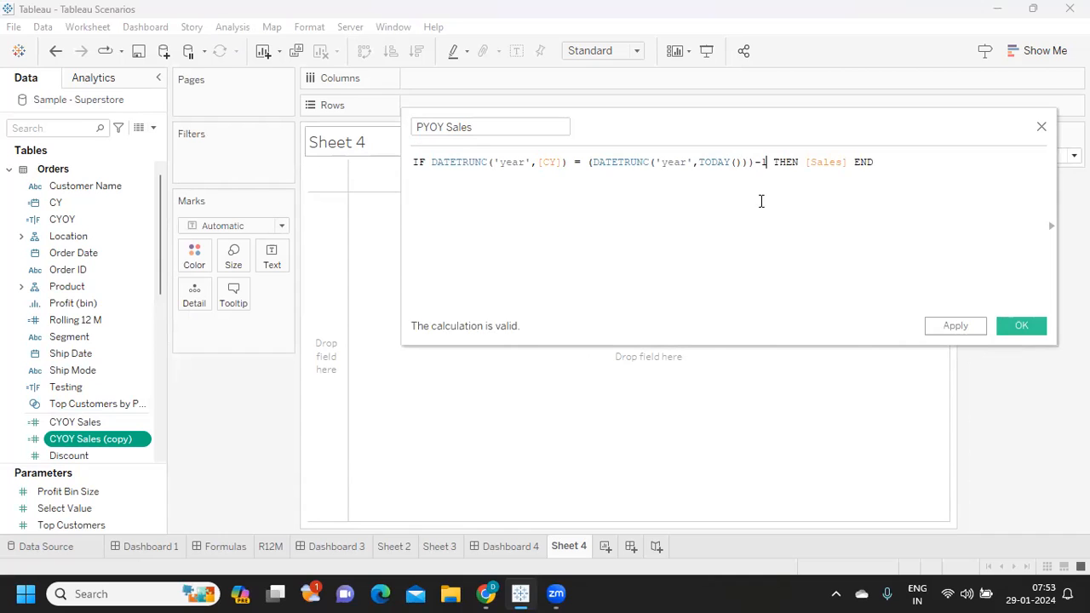
{"action": "left_click", "coordinate": [944, 330]}
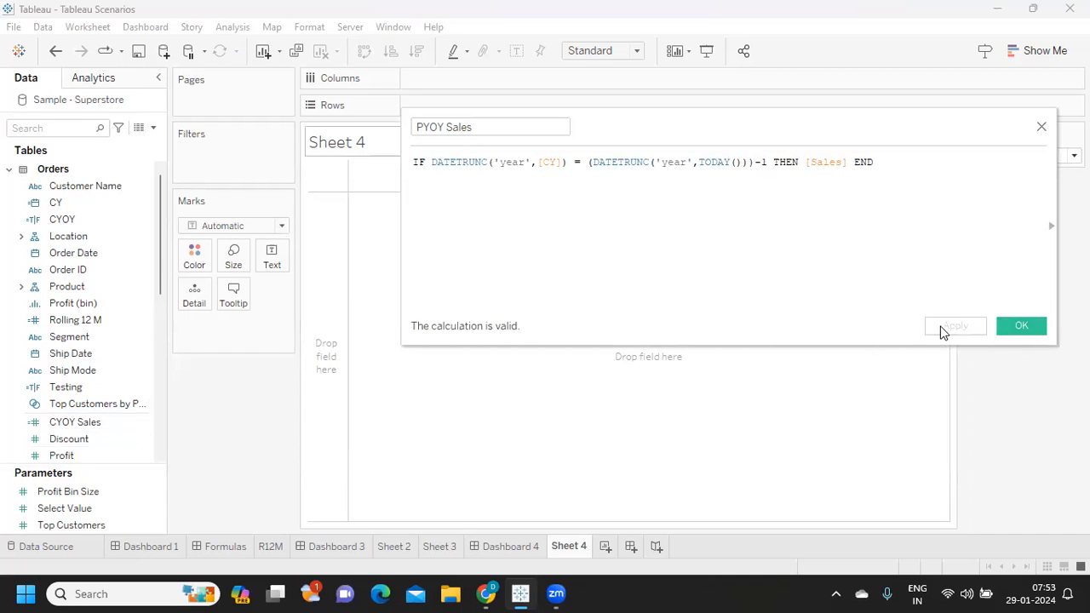
{"action": "left_click", "coordinate": [1013, 326]}
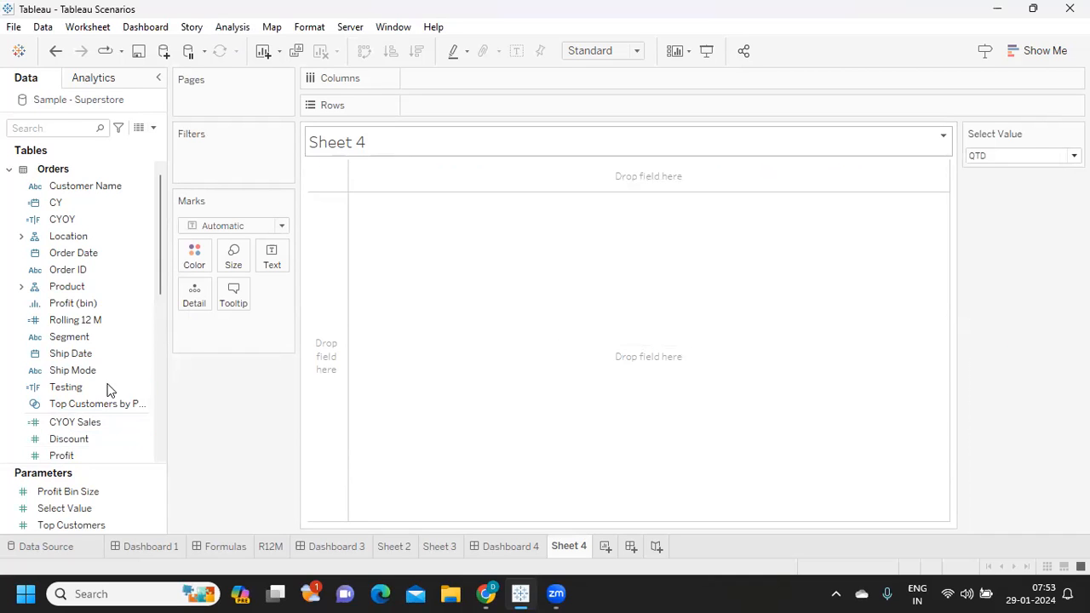
- Create a new calculated field named YOY Sales
{"action": "left_click", "coordinate": [75, 423]}
{"action": "left_click", "coordinate": [96, 290]}
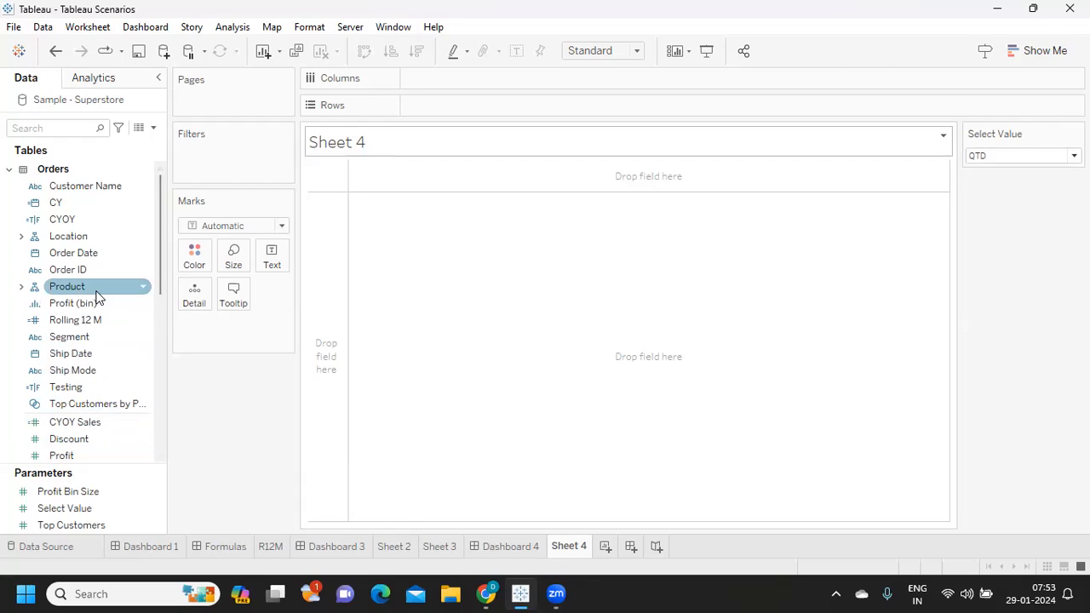
{"action": "left_click", "coordinate": [154, 128]}
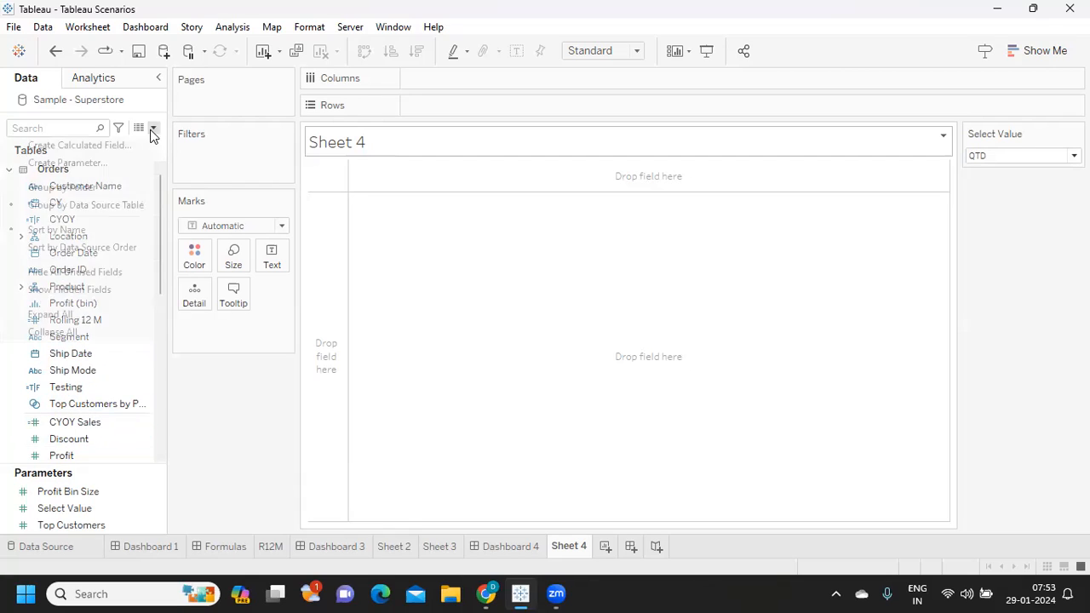
{"action": "left_click", "coordinate": [126, 143]}
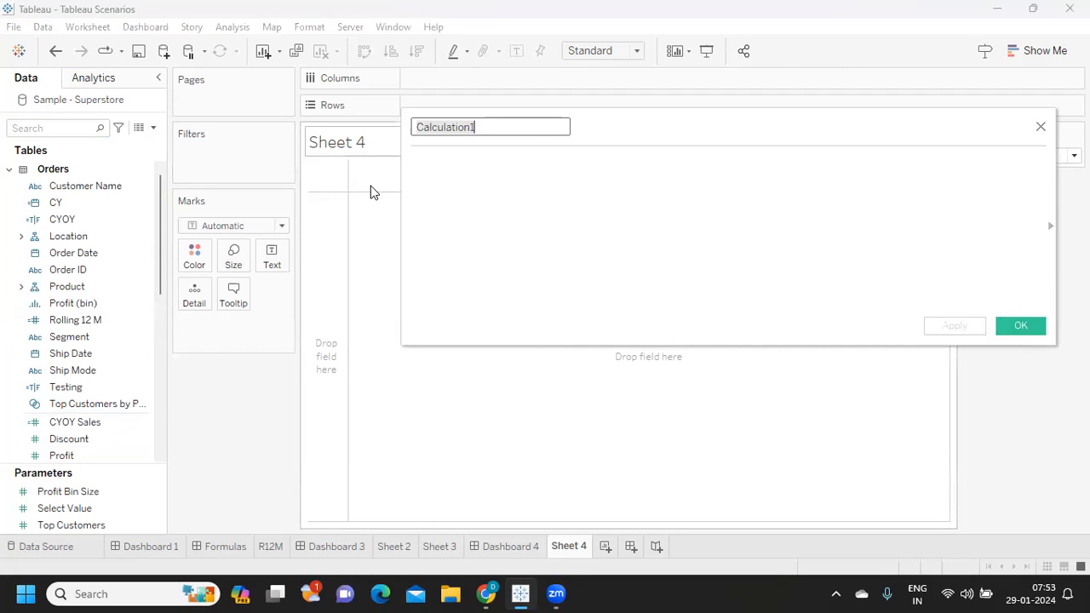
{"action": "type", "text": "YOY"}
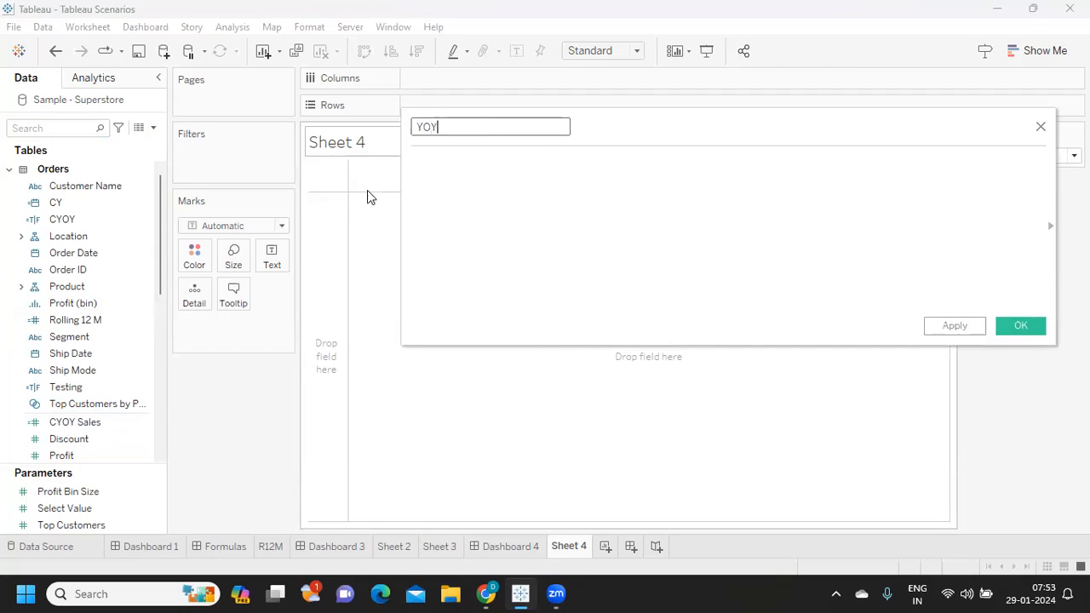
{"action": "type", "text": " Sales"}
{"action": "left_click", "coordinate": [458, 175]}
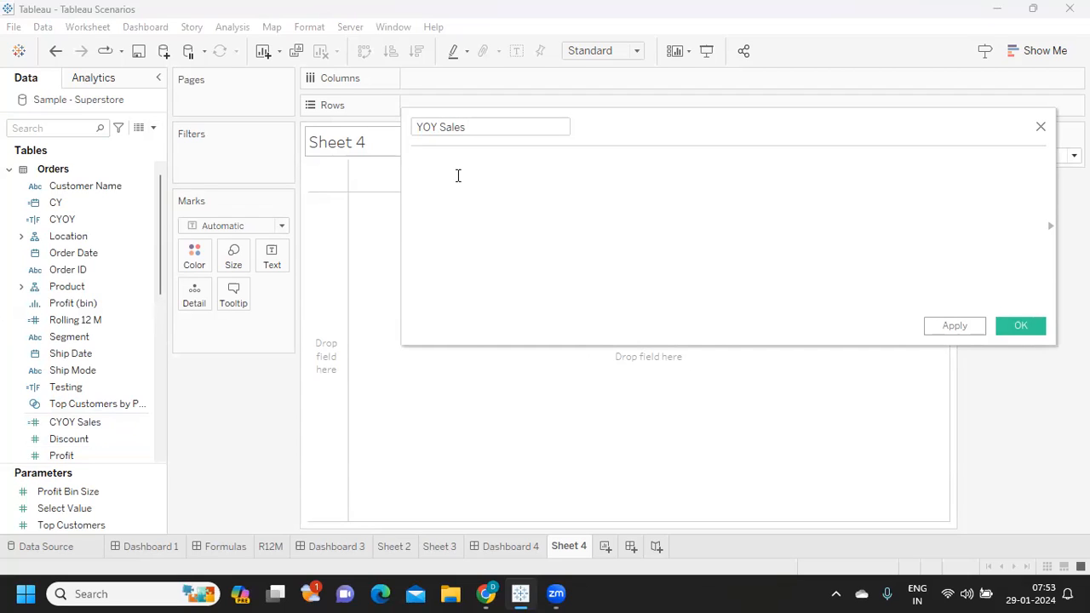
- Enter the difference [CYOY Sales]-[PYOY Sales ] as the YOY Sales formula and enclose it in parentheses
{"action": "type", "text": "cy"}
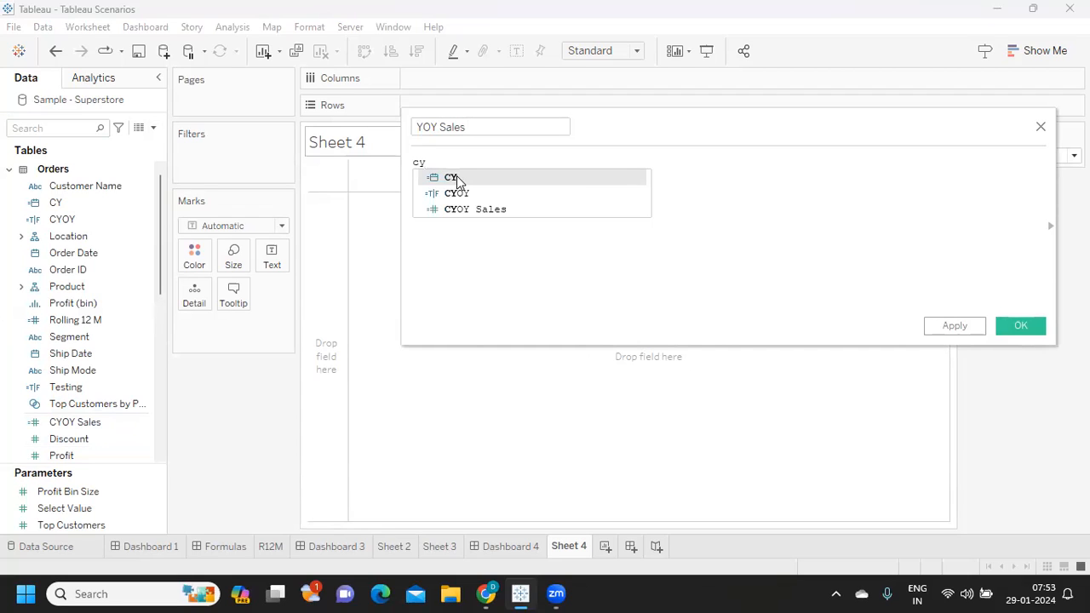
{"action": "key", "text": "Down"}
{"action": "key", "text": "Down"}
{"action": "key", "text": "Return"}
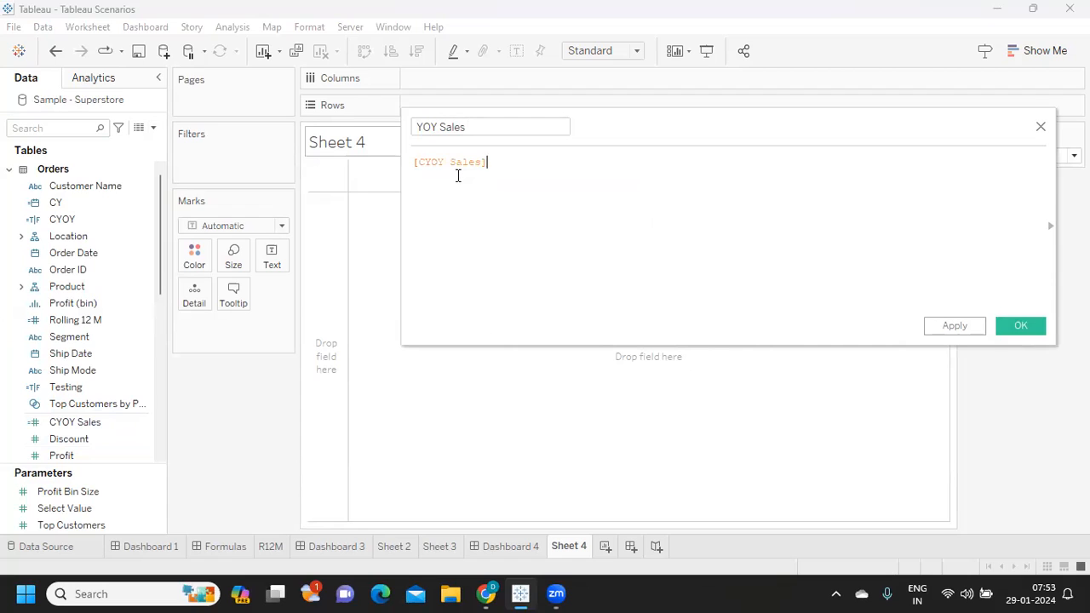
{"action": "type", "text": "-py"}
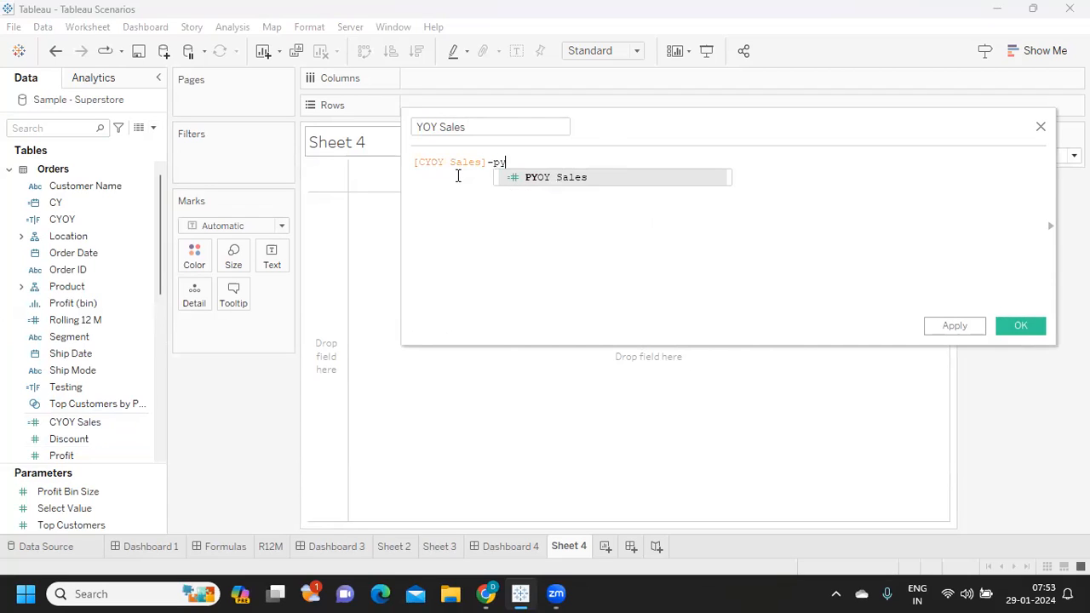
{"action": "key", "text": "Return"}
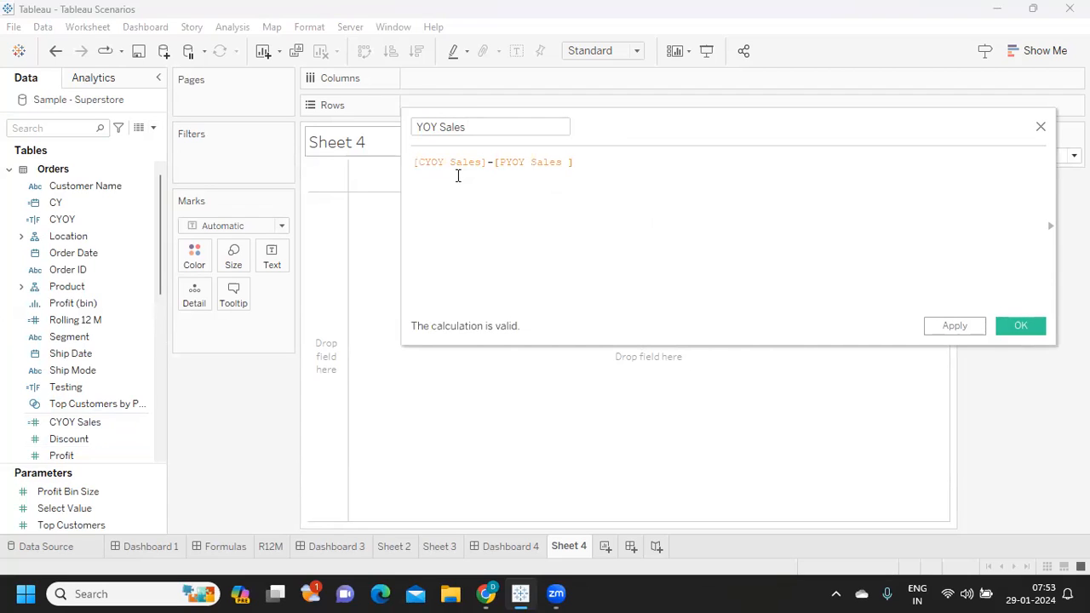
{"action": "type", "text": ")"}
{"action": "left_click", "coordinate": [416, 167]}
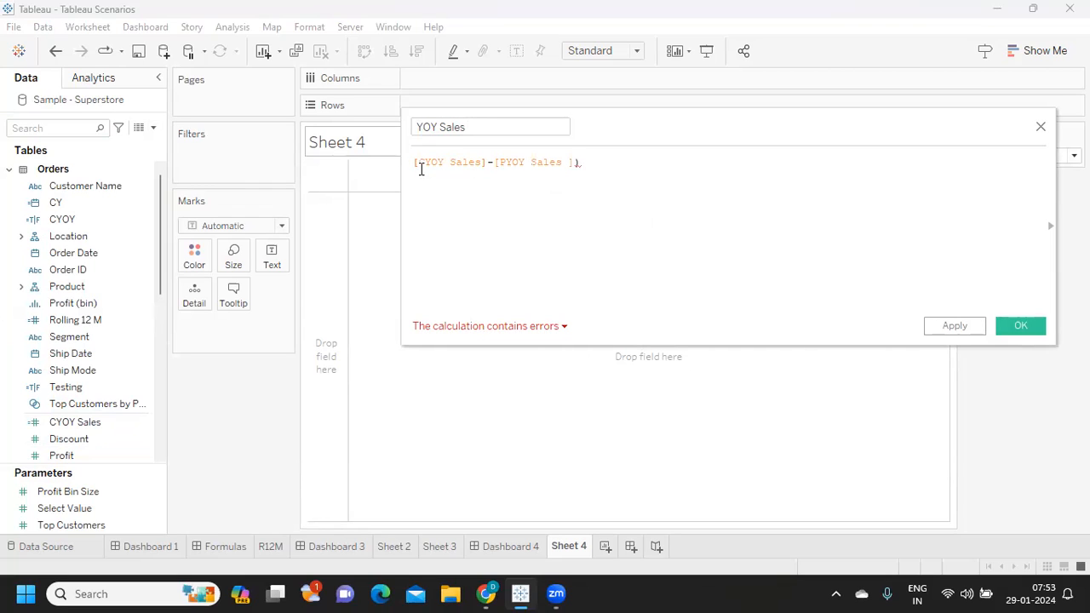
{"action": "type", "text": "("}
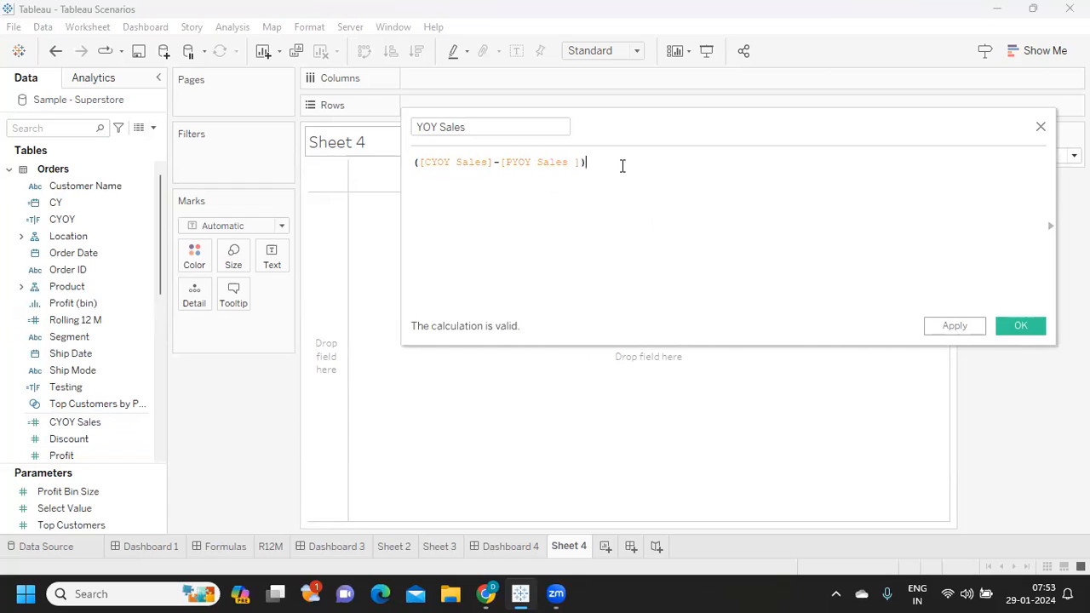
- Divide the YOY Sales difference by [PYOY Sales ], multiply it by 100, and save the field
{"action": "left_click", "coordinate": [622, 167]}
{"action": "type", "text": "/[PYOY Sales ]"}
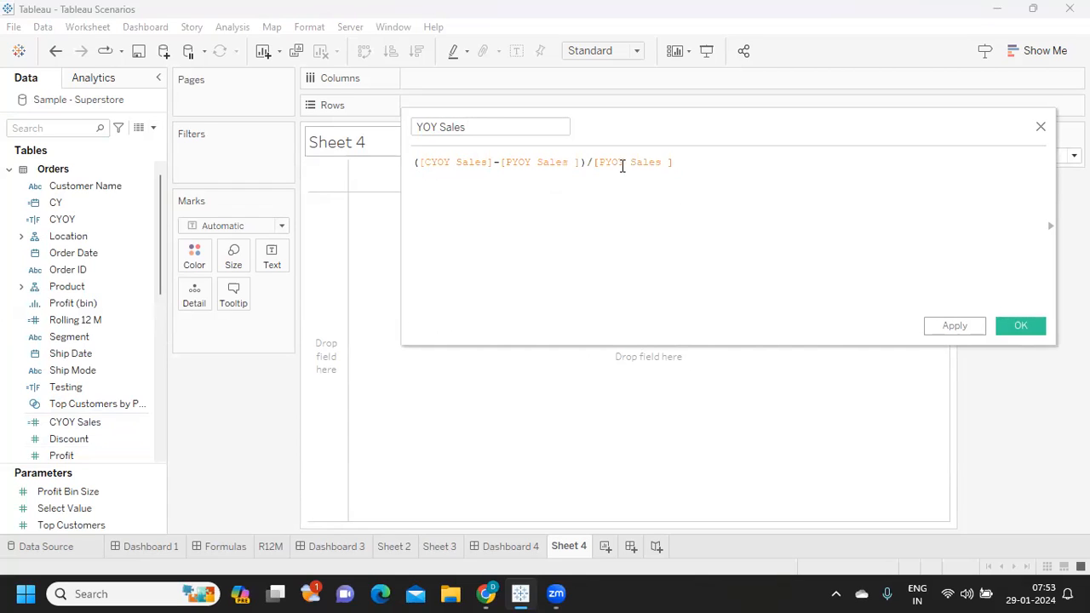
{"action": "type", "text": "*100"}
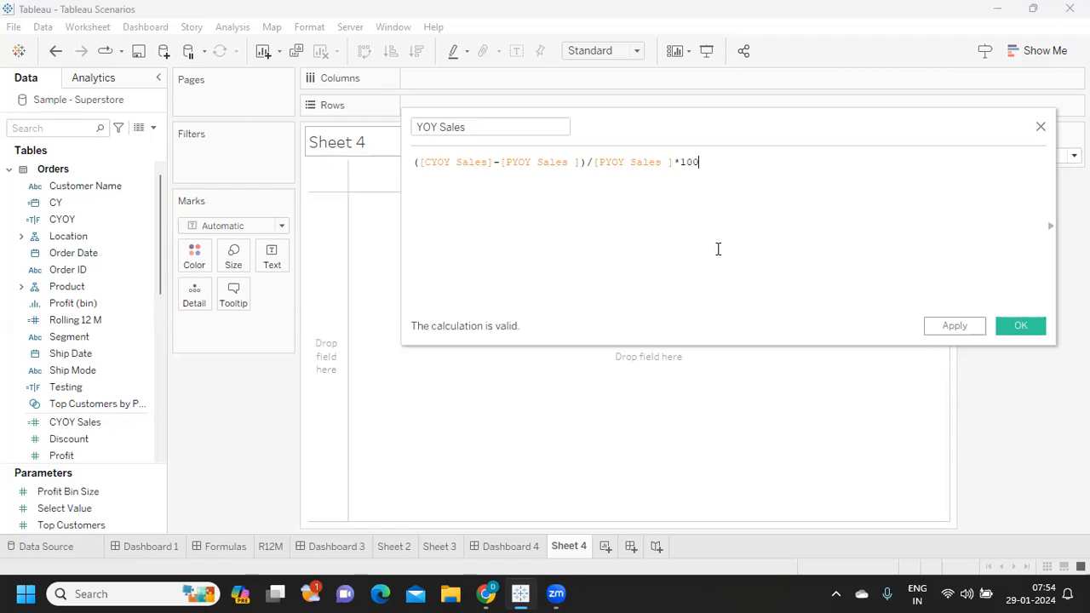
{"action": "left_click", "coordinate": [960, 335]}
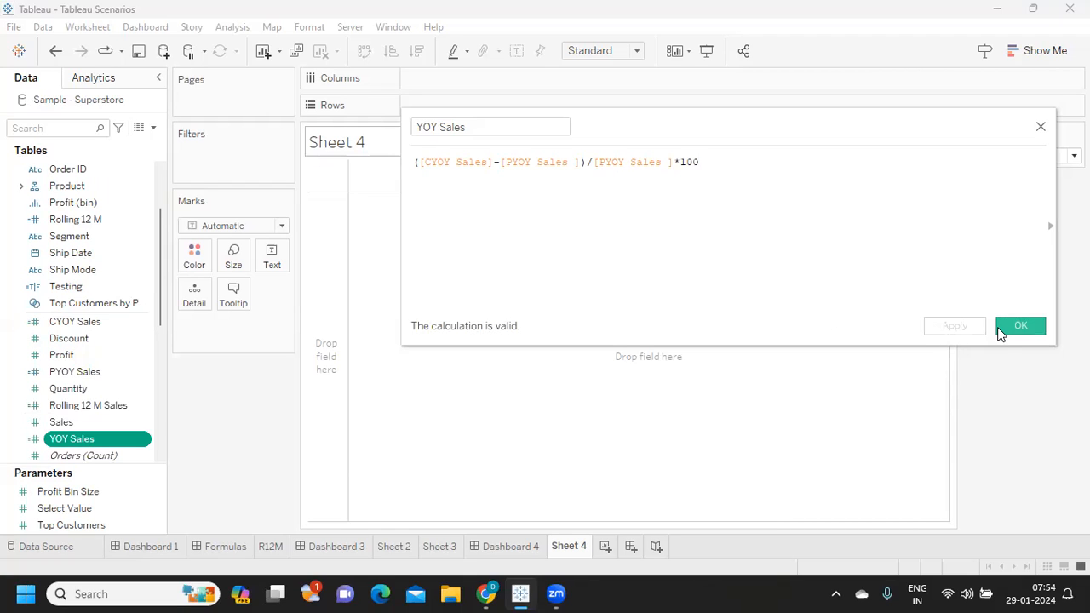
{"action": "left_click", "coordinate": [1005, 331]}
- Show YOY Sales as a text mark on Sheet 4
{"action": "left_click_drag", "start_coordinate": [77, 440], "coordinate": [277, 260]}
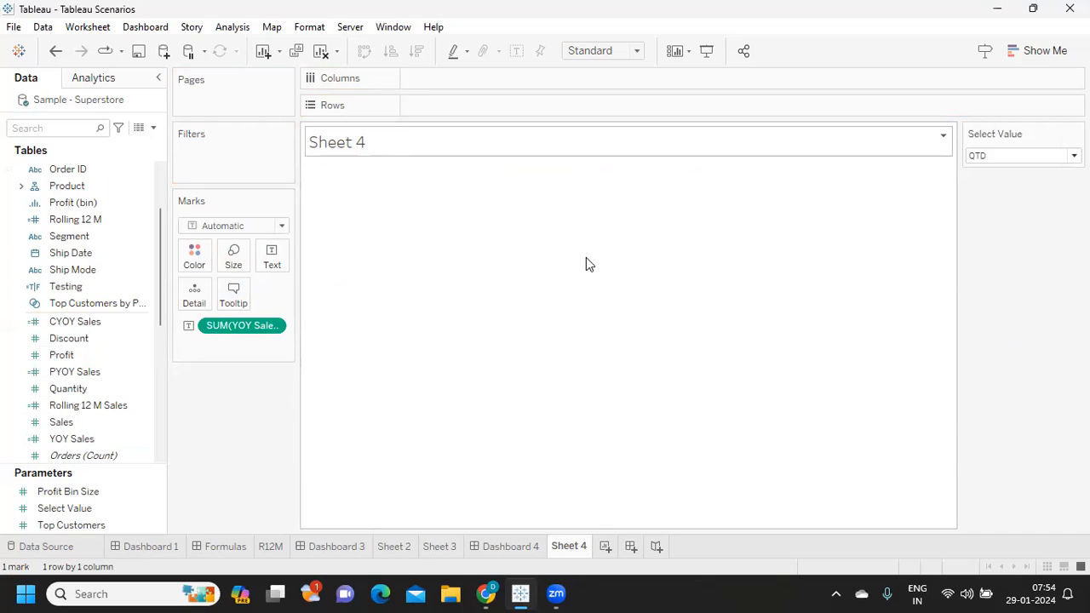
{"action": "left_click", "coordinate": [274, 328]}
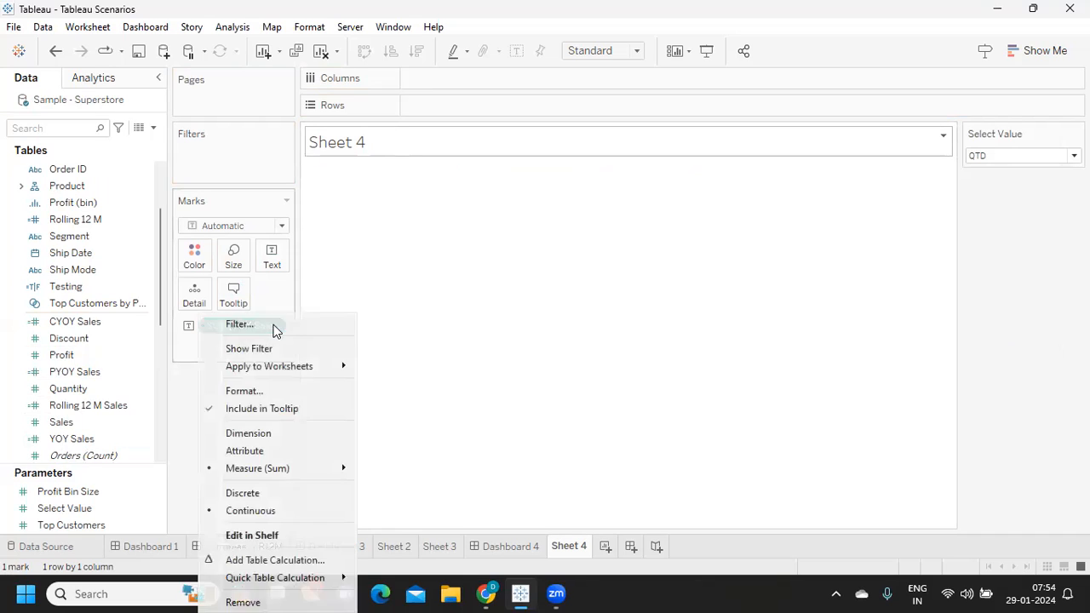
{"action": "left_click", "coordinate": [190, 421]}
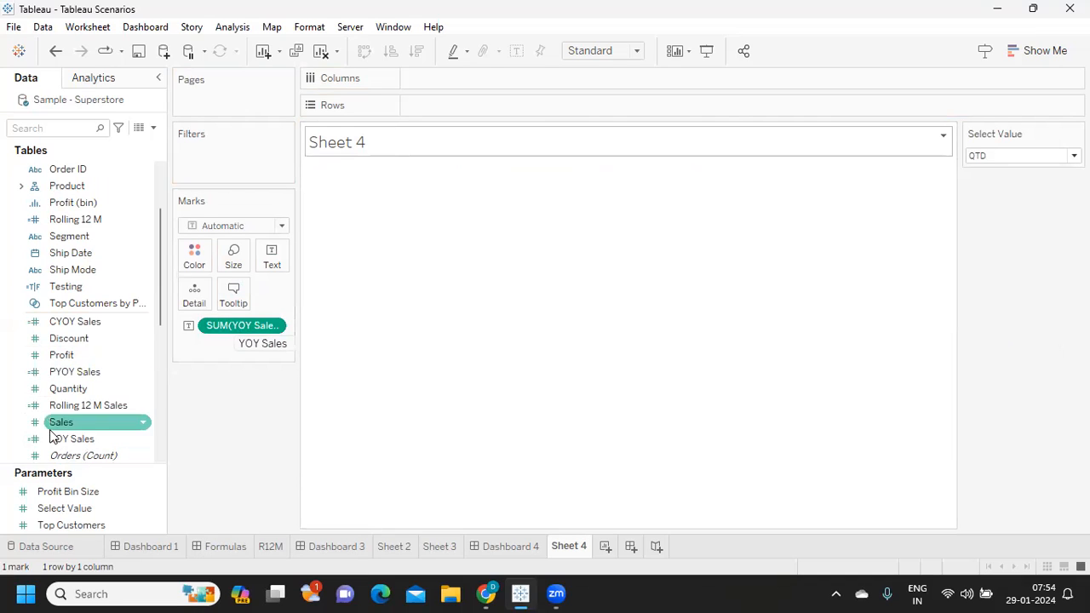
- Edit the YOY Sales formula to remove the *100 multiplication, and save the field
{"action": "left_click", "coordinate": [142, 439]}
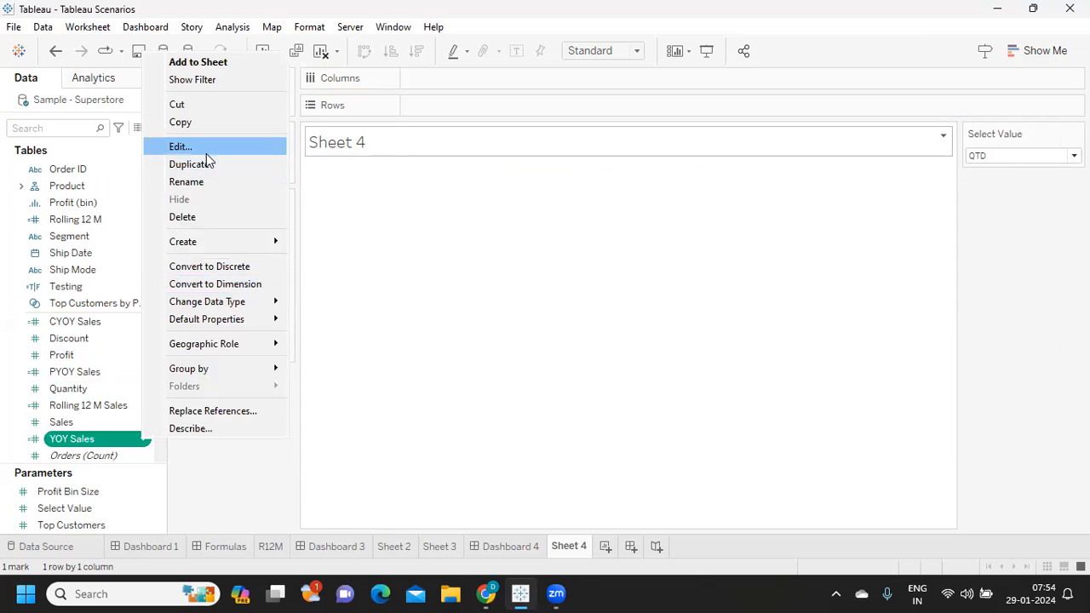
{"action": "left_click", "coordinate": [206, 153]}
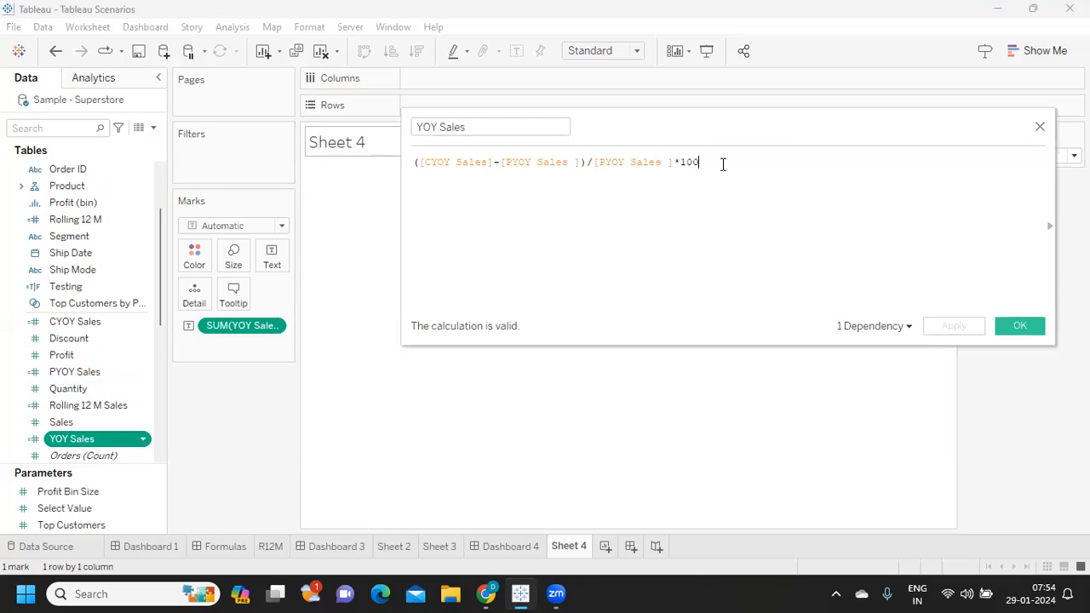
{"action": "key", "text": "BackSpace"}
{"action": "key", "text": "BackSpace"}
{"action": "key", "text": "BackSpace"}
{"action": "key", "text": "BackSpace"}
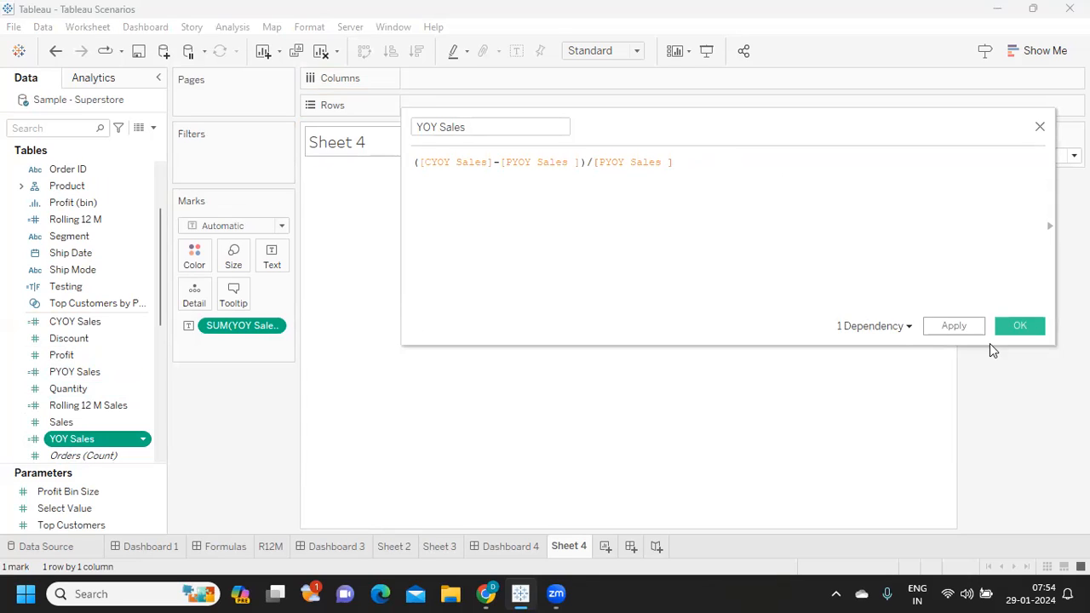
{"action": "left_click", "coordinate": [954, 326]}
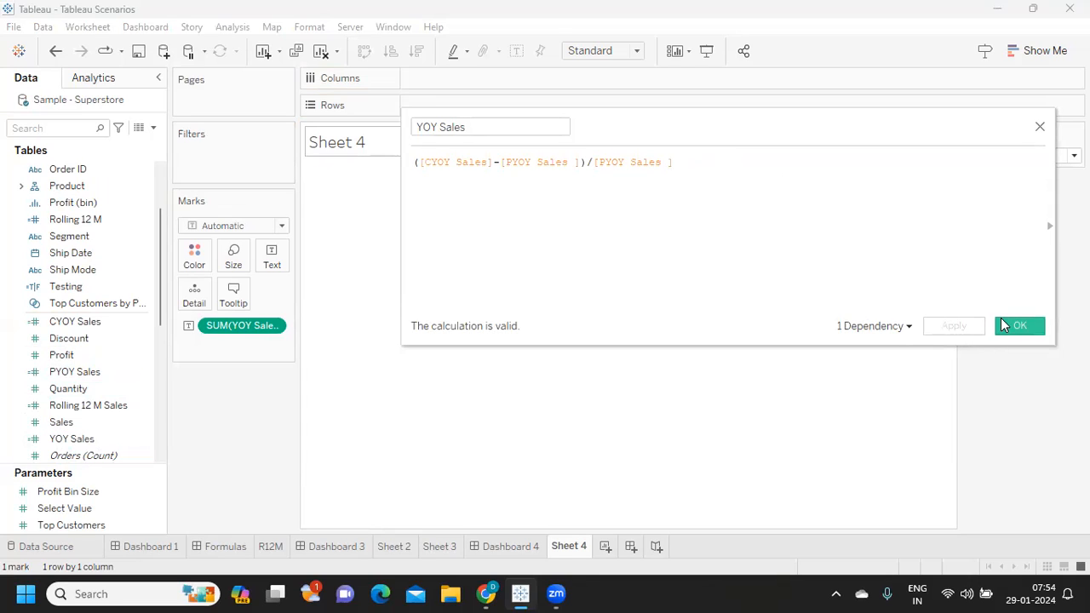
{"action": "left_click", "coordinate": [1002, 324]}
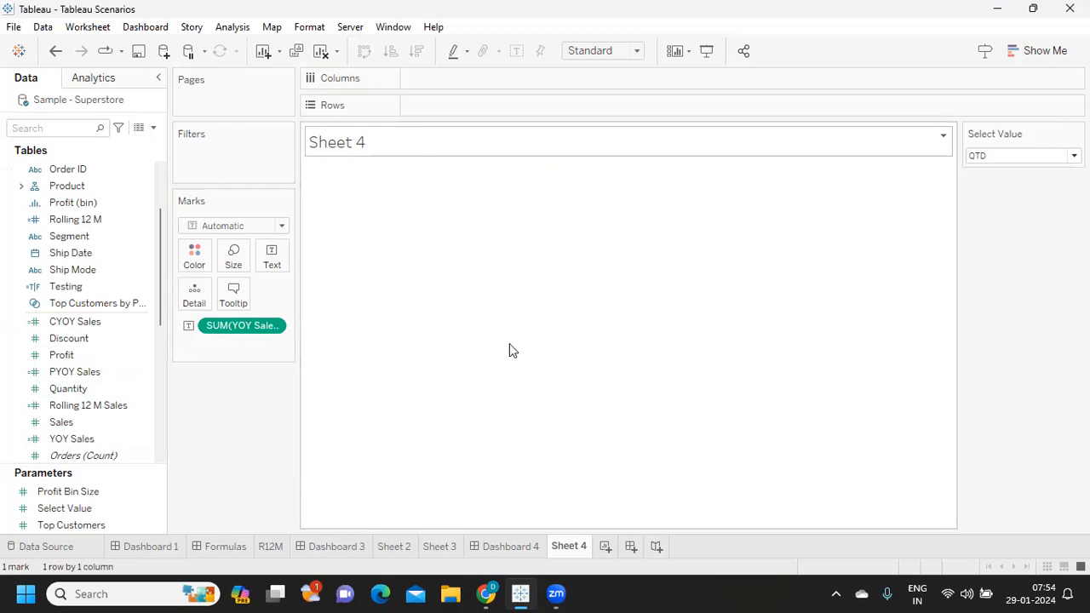
- Recolour the YOY Sales label text, and remove the field from the marks of Sheet 4
{"action": "left_click", "coordinate": [280, 266]}
{"action": "left_click", "coordinate": [409, 292]}
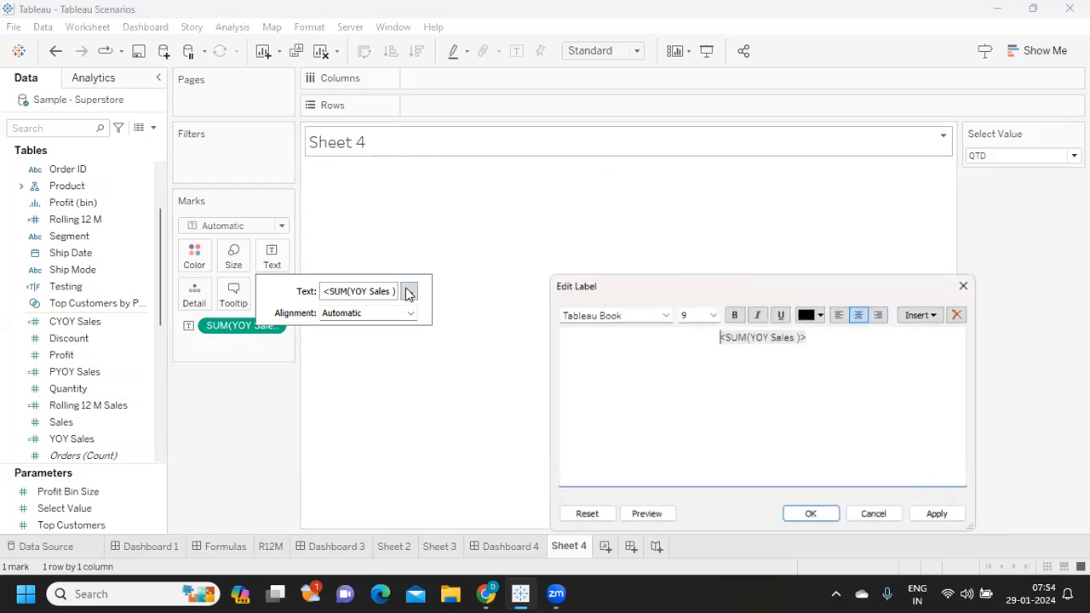
{"action": "key", "text": "ctrl+a"}
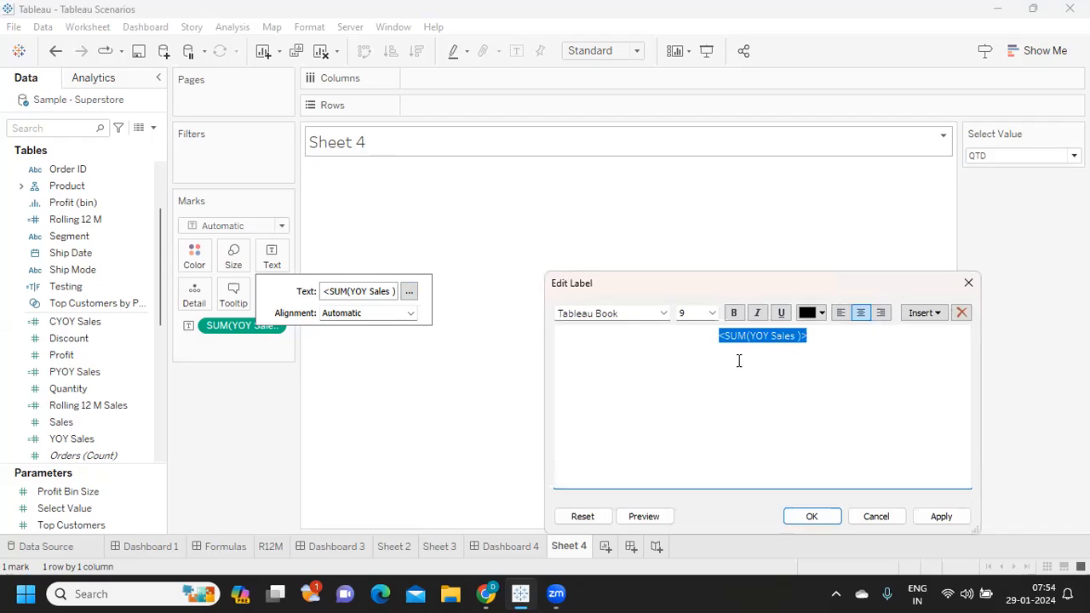
{"action": "left_click", "coordinate": [809, 312]}
{"action": "left_click", "coordinate": [808, 332]}
{"action": "left_click", "coordinate": [942, 517]}
{"action": "key", "text": "Return"}
{"action": "left_click", "coordinate": [222, 357]}
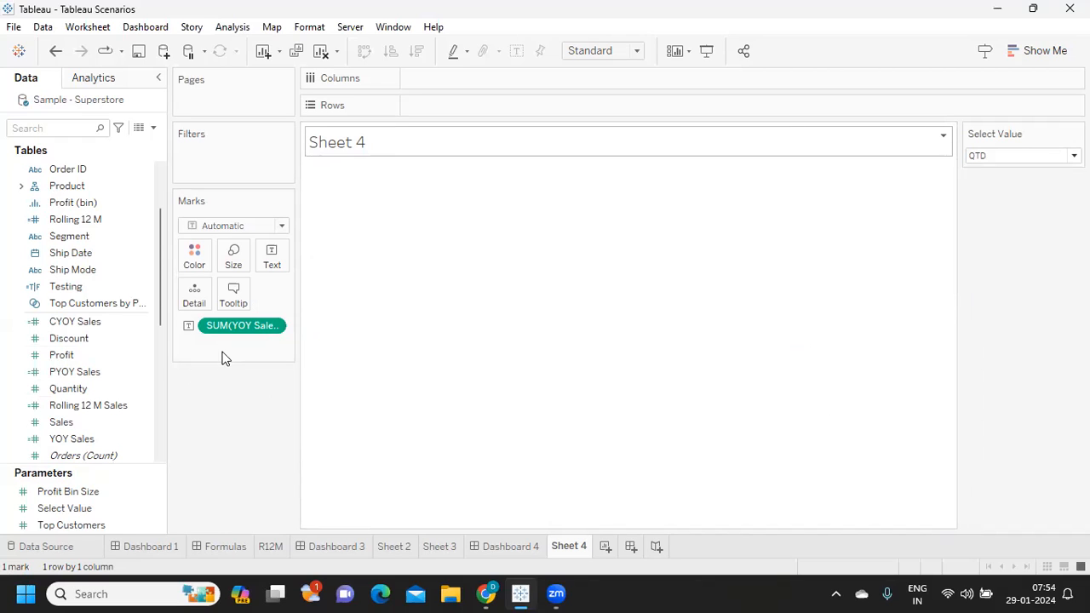
{"action": "left_click_drag", "start_coordinate": [233, 327], "coordinate": [233, 423]}
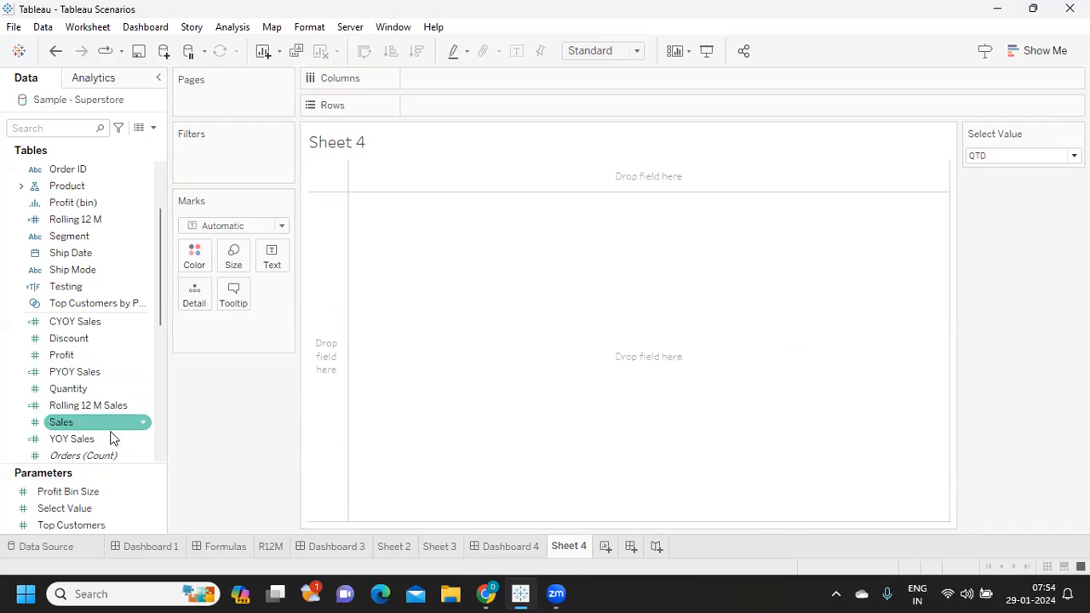
- Remove the division by [PYOY Sales ] from the YOY Sales formula, save it, and show YOY Sales as text on Sheet 4
{"action": "right_click", "coordinate": [143, 440]}
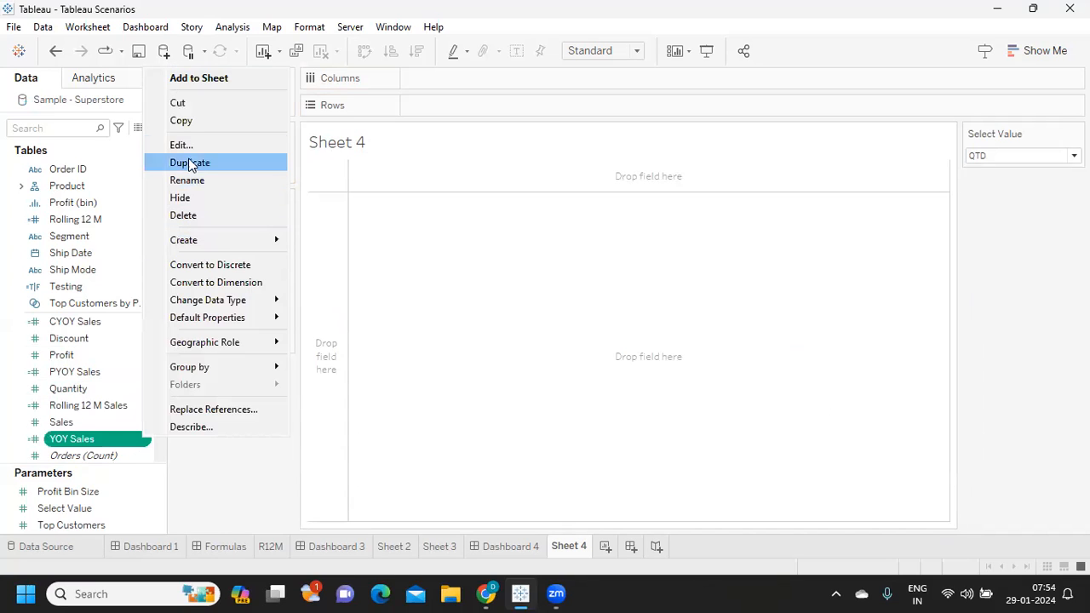
{"action": "left_click", "coordinate": [195, 145]}
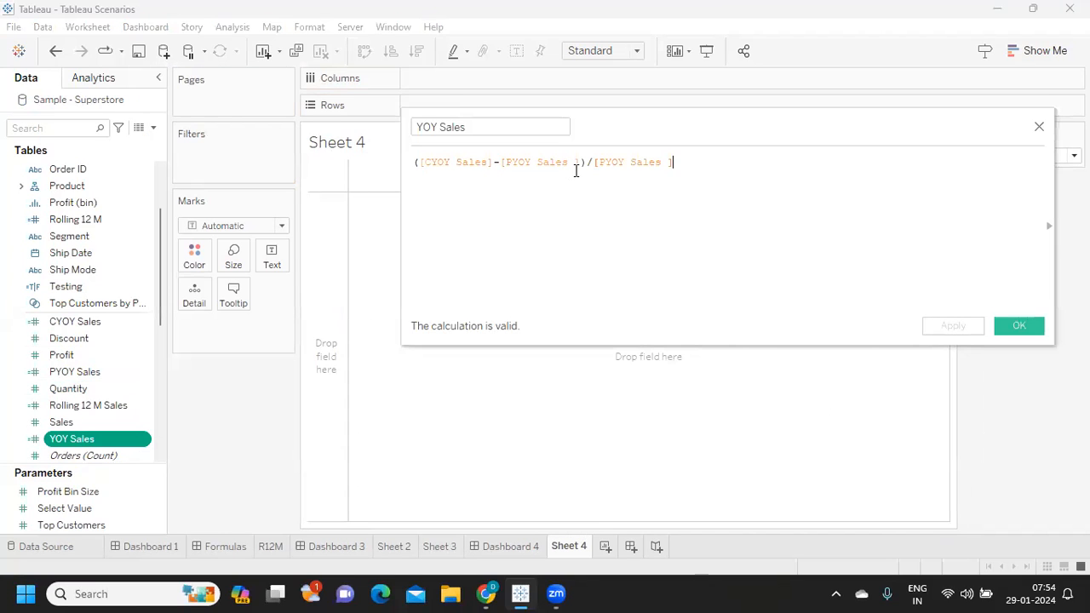
{"action": "left_click_drag", "start_coordinate": [586, 163], "coordinate": [722, 170]}
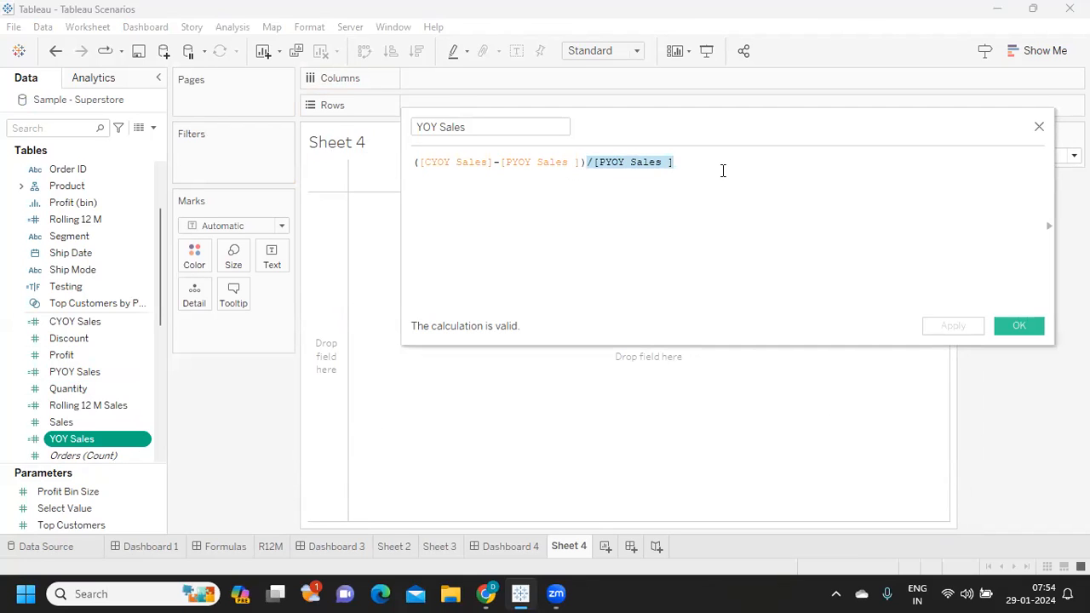
{"action": "key", "text": "BackSpace"}
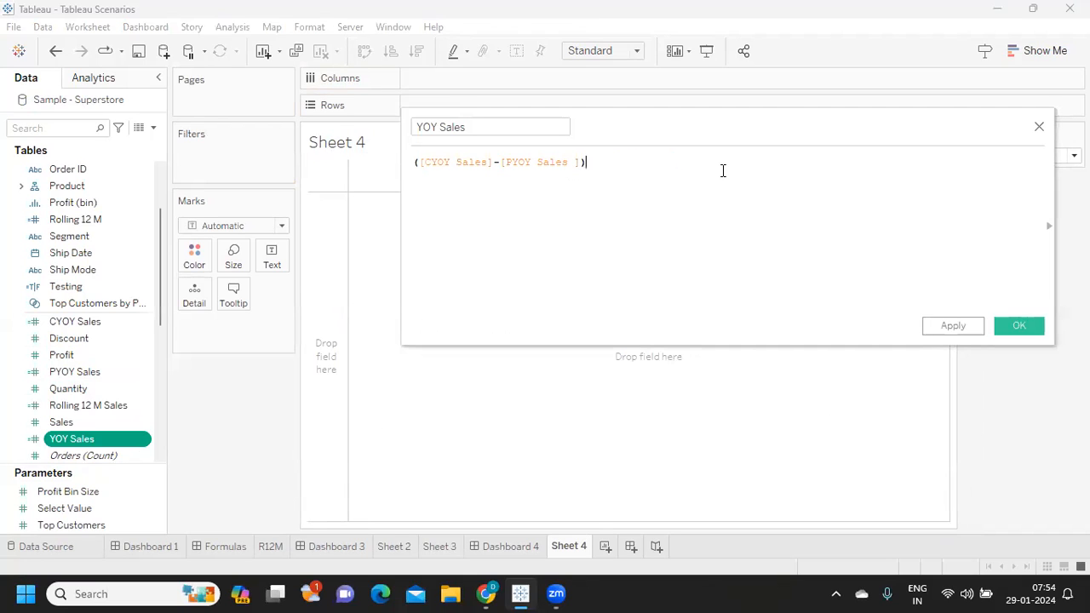
{"action": "left_click", "coordinate": [950, 327]}
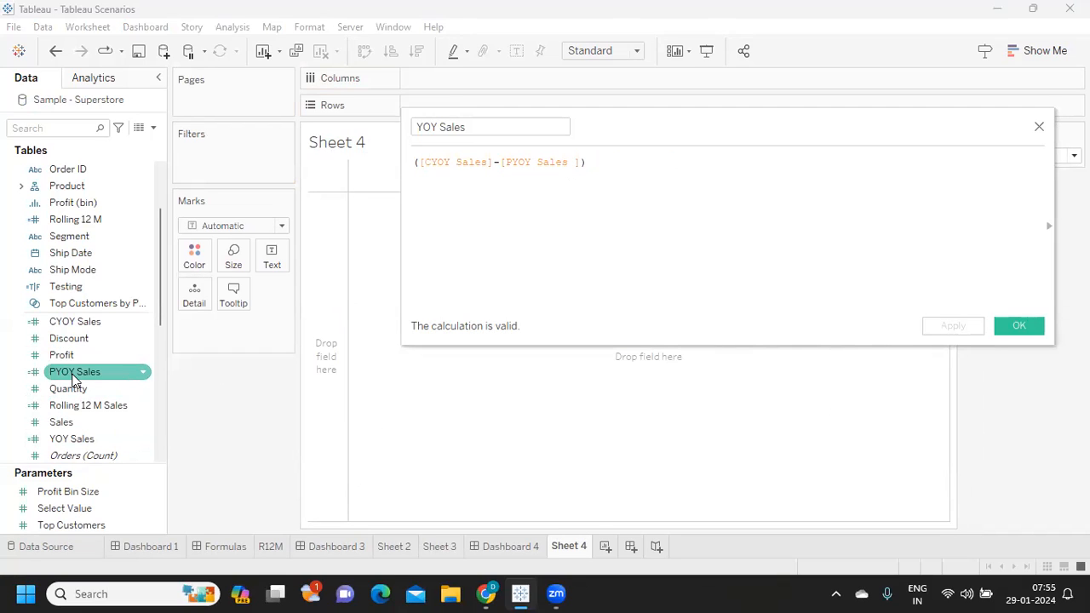
{"action": "left_click", "coordinate": [1026, 328]}
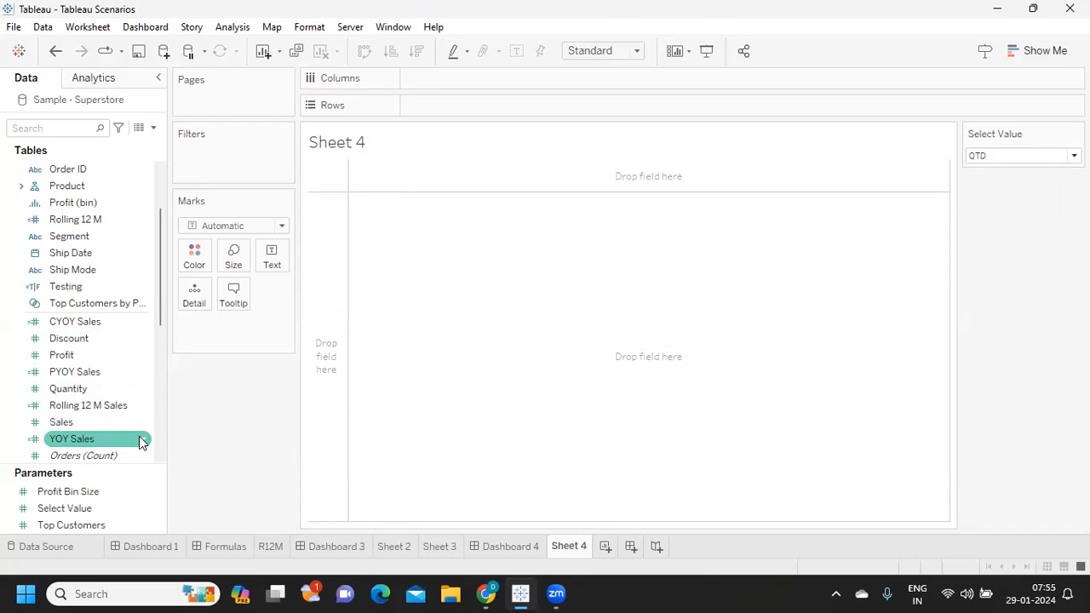
{"action": "left_click_drag", "start_coordinate": [85, 440], "coordinate": [270, 259]}
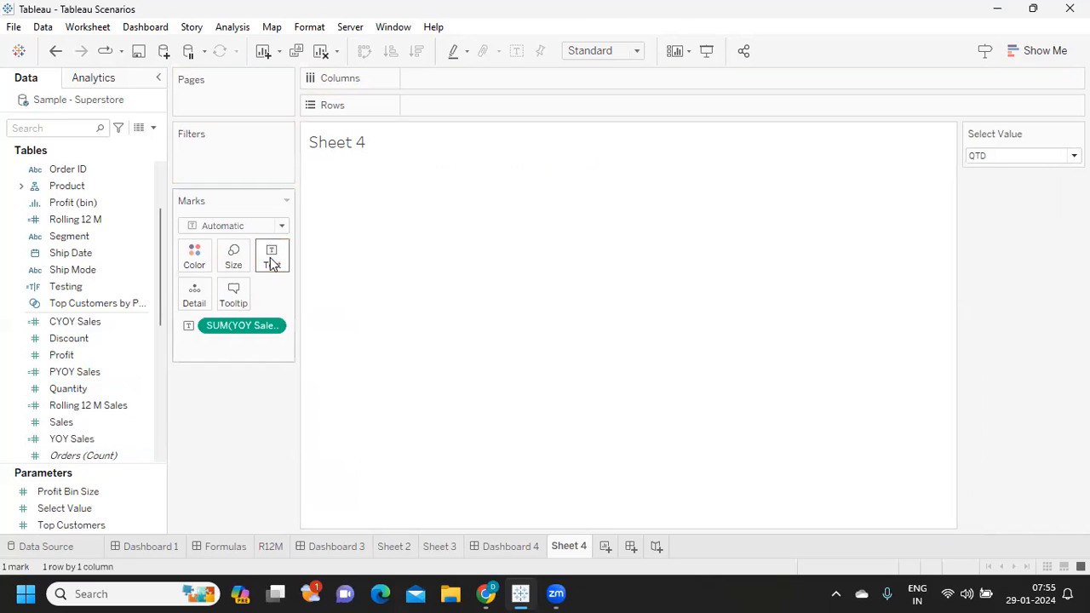
- Reduce the YOY Sales formula to [CYOY Sales] and apply it to the sheet
{"action": "left_click", "coordinate": [142, 439]}
{"action": "left_click", "coordinate": [175, 149]}
{"action": "left_click", "coordinate": [499, 162]}
{"action": "left_click_drag", "start_coordinate": [495, 162], "coordinate": [601, 166]}
{"action": "key", "text": "ctrl+c"}
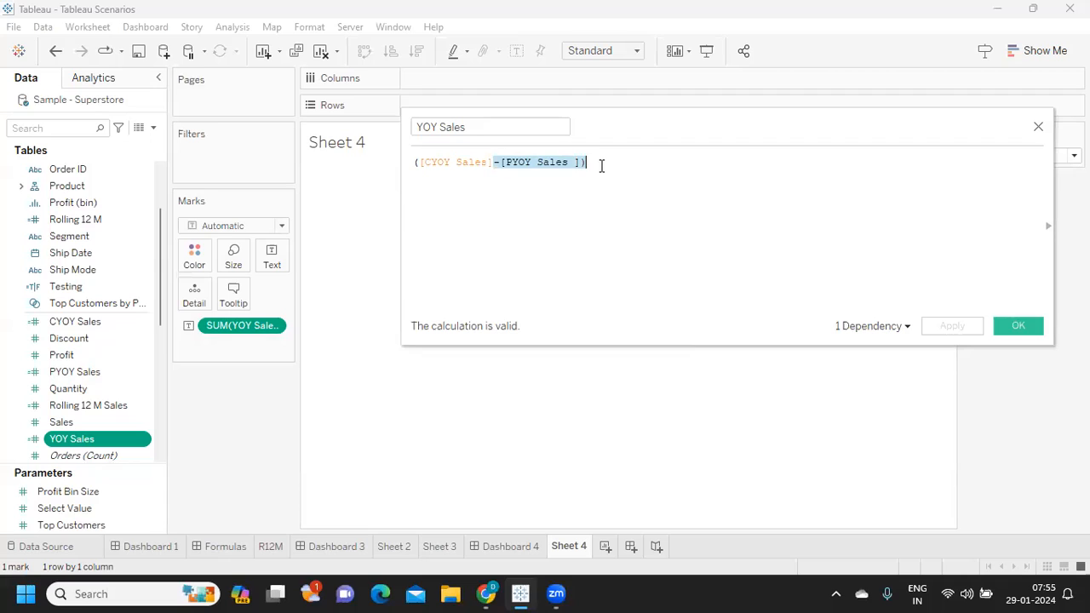
{"action": "key", "text": "BackSpace"}
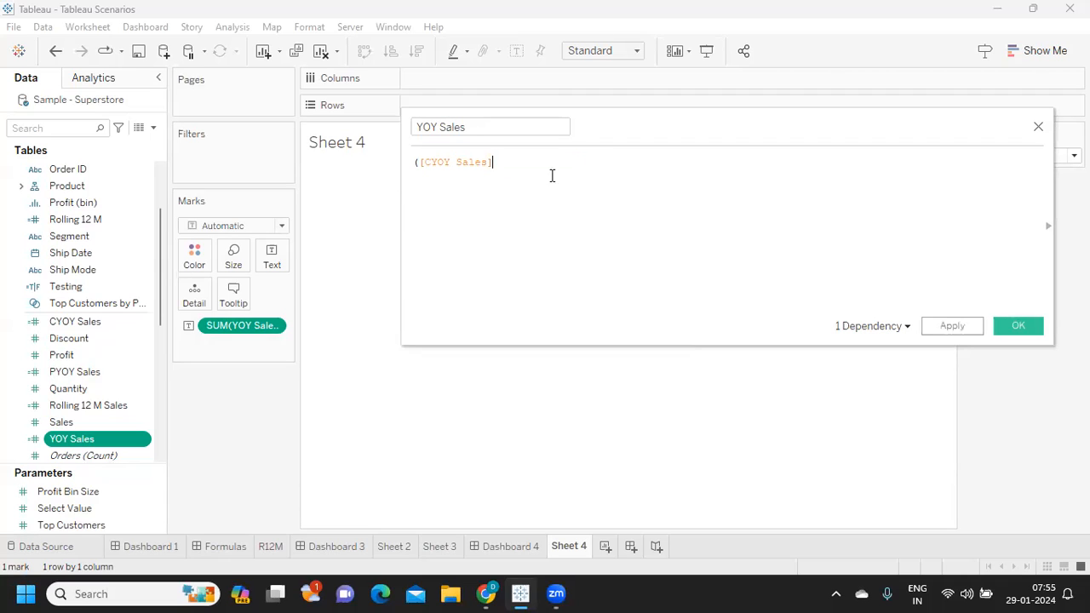
{"action": "left_click", "coordinate": [418, 160]}
{"action": "key", "text": "BackSpace"}
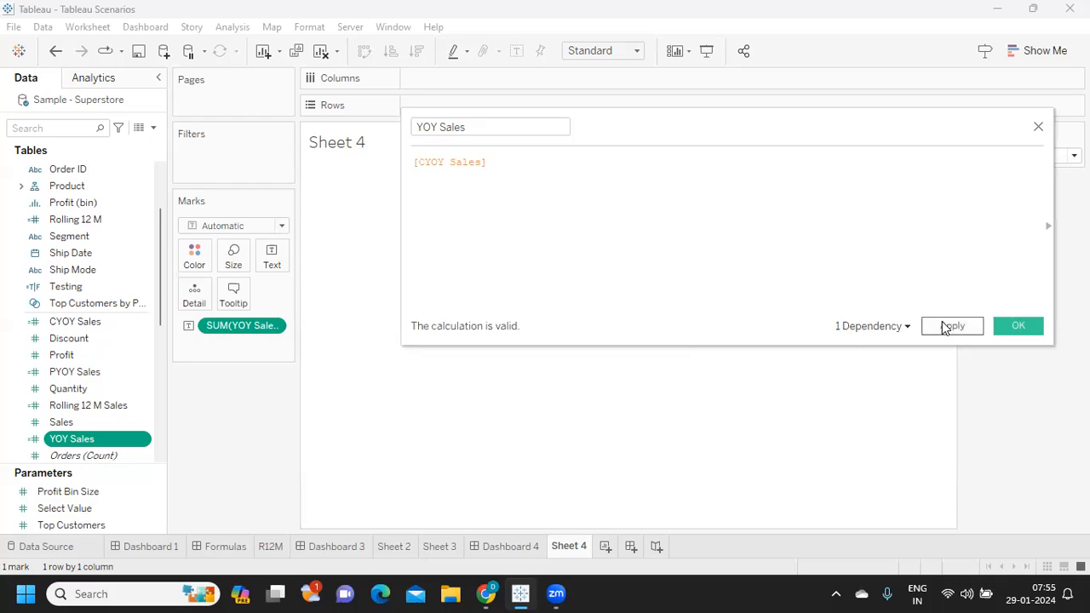
{"action": "left_click", "coordinate": [947, 327]}
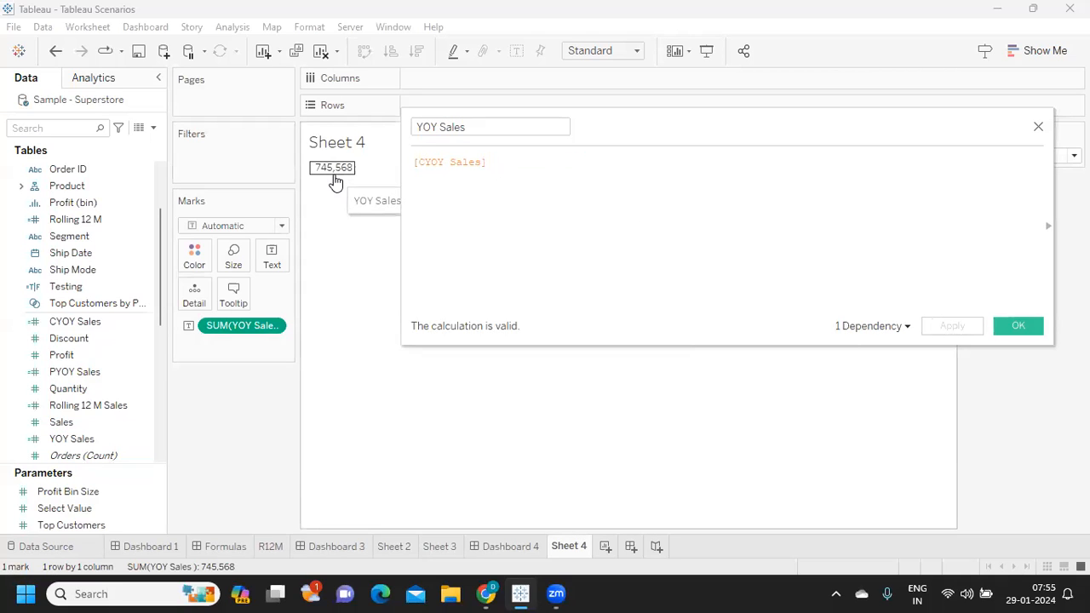
- Extend the YOY Sales formula to [CYOY Sales]-[PYOY Sales ] without outer parentheses, and apply it
{"action": "left_click", "coordinate": [509, 165]}
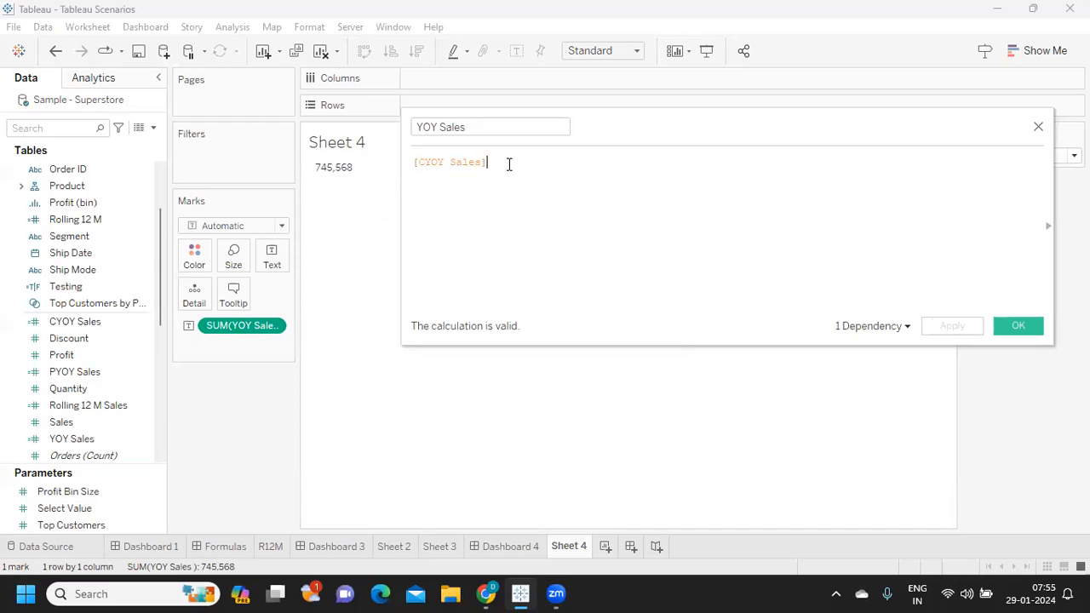
{"action": "type", "text": "-"}
{"action": "key", "text": "ctrl+v"}
{"action": "left_click", "coordinate": [492, 164]}
{"action": "key", "text": "BackSpace"}
{"action": "left_click", "coordinate": [608, 161]}
{"action": "key", "text": "BackSpace"}
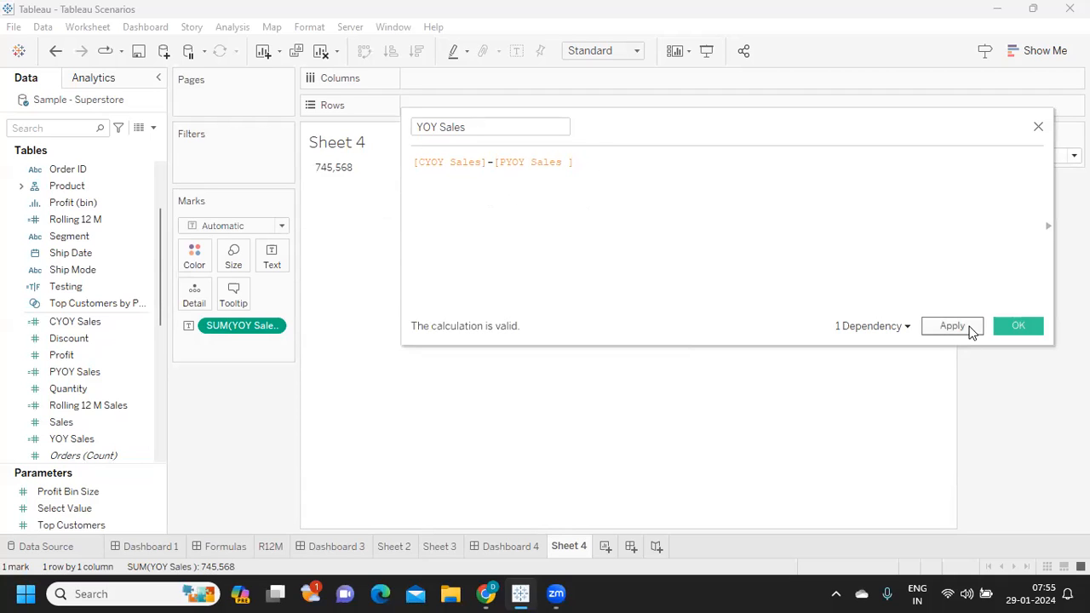
{"action": "left_click", "coordinate": [971, 332]}
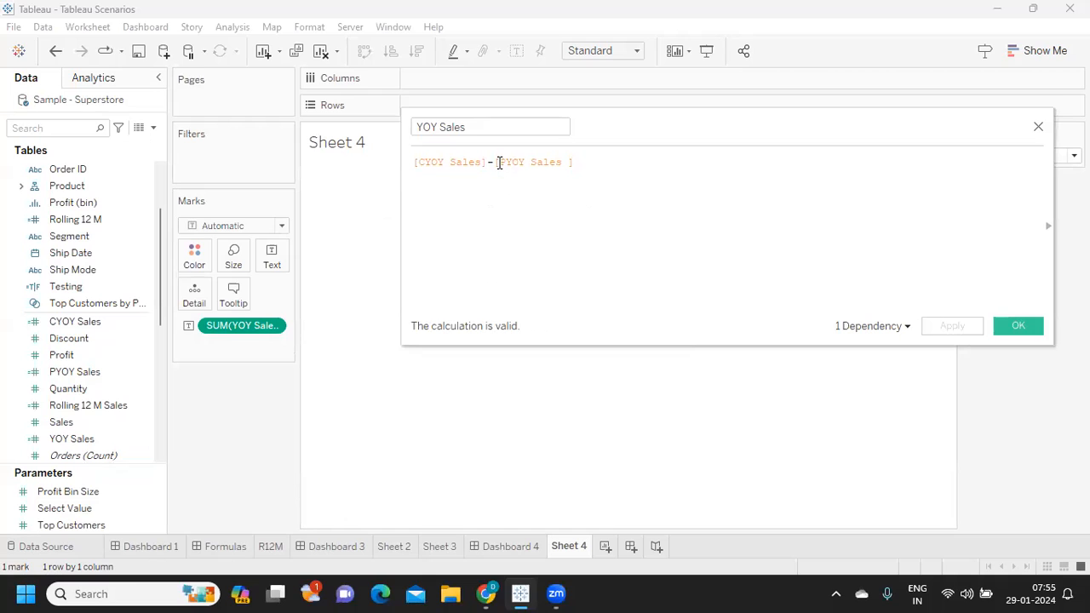
- Reduce the YOY Sales formula to [PYOY Sales ] only, save it, and recheck the saved formula
{"action": "left_click_drag", "start_coordinate": [495, 163], "coordinate": [383, 168]}
{"action": "key", "text": "BackSpace"}
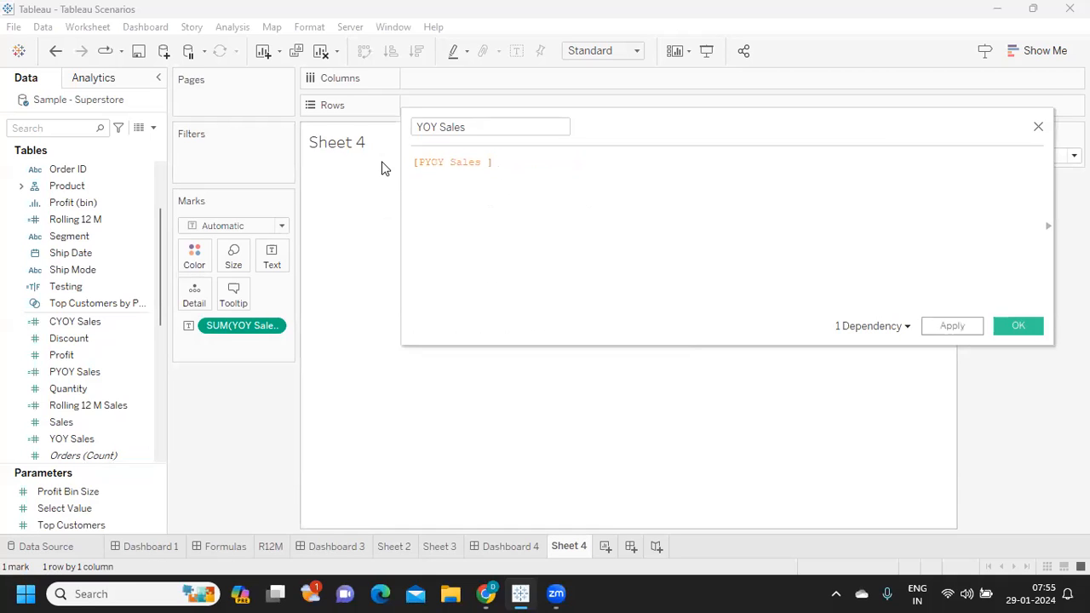
{"action": "left_click", "coordinate": [957, 330]}
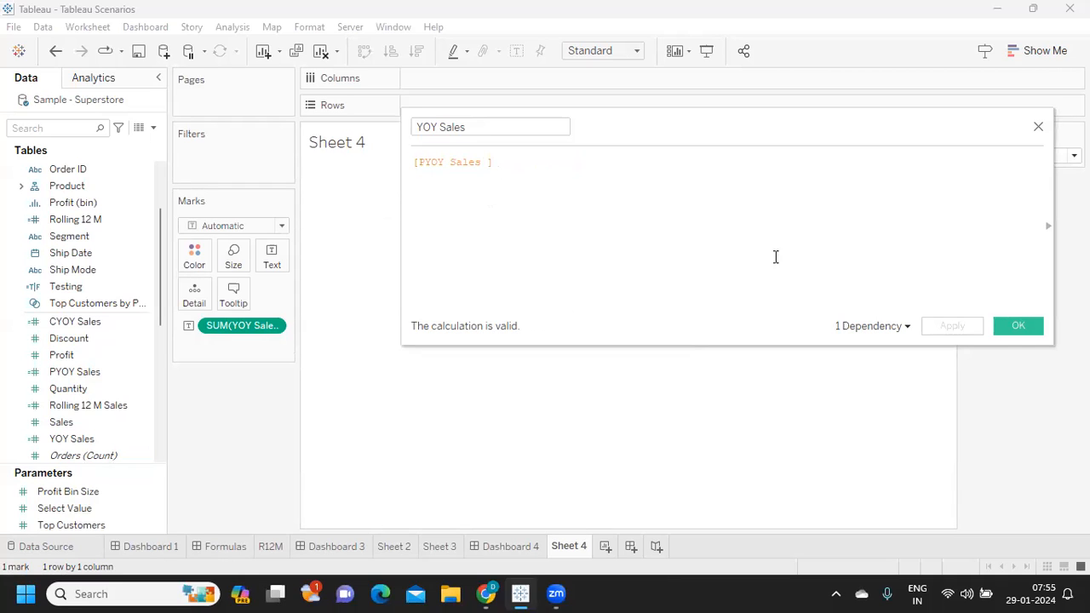
{"action": "left_click", "coordinate": [1019, 327]}
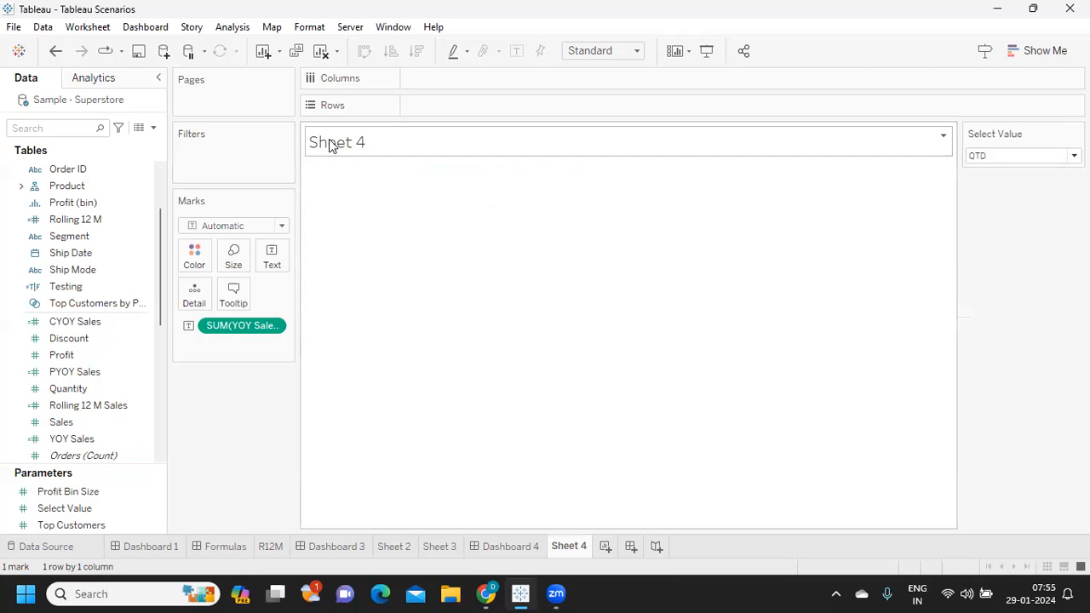
{"action": "left_click", "coordinate": [144, 439]}
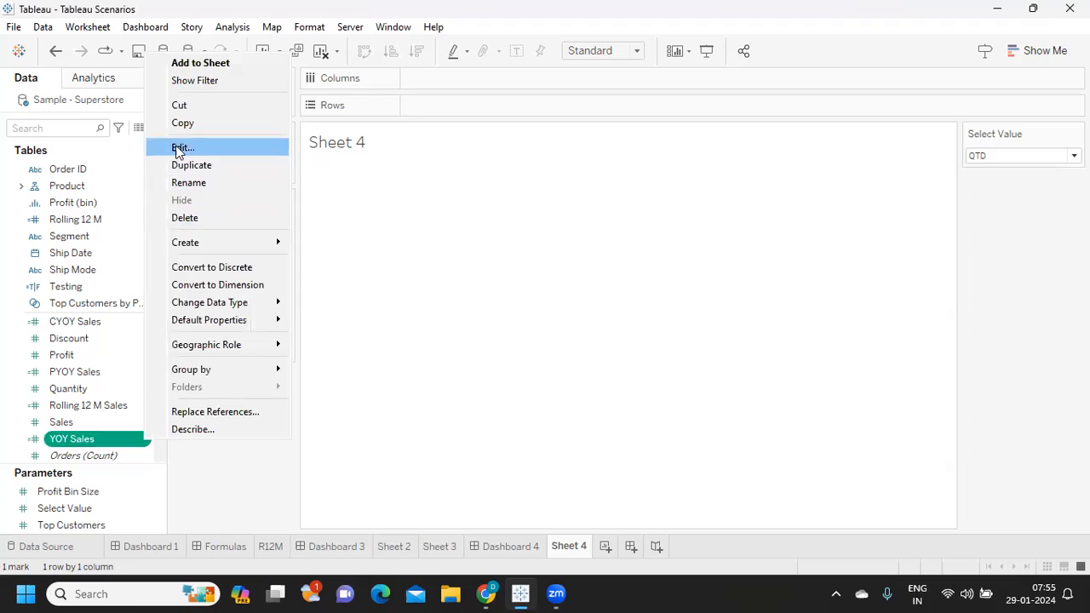
{"action": "left_click", "coordinate": [180, 146]}
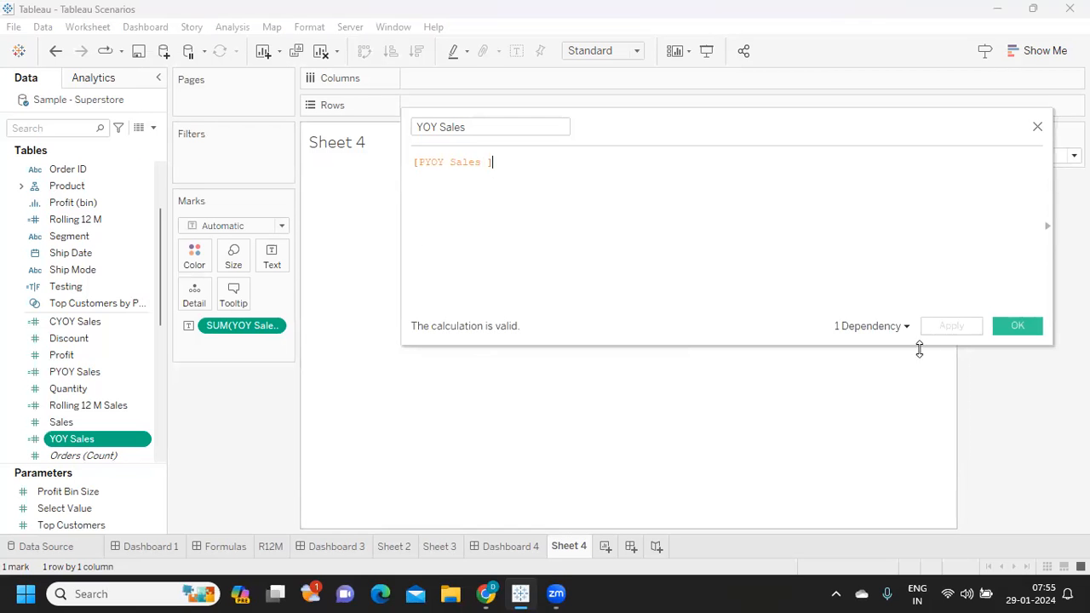
{"action": "left_click", "coordinate": [1016, 329]}
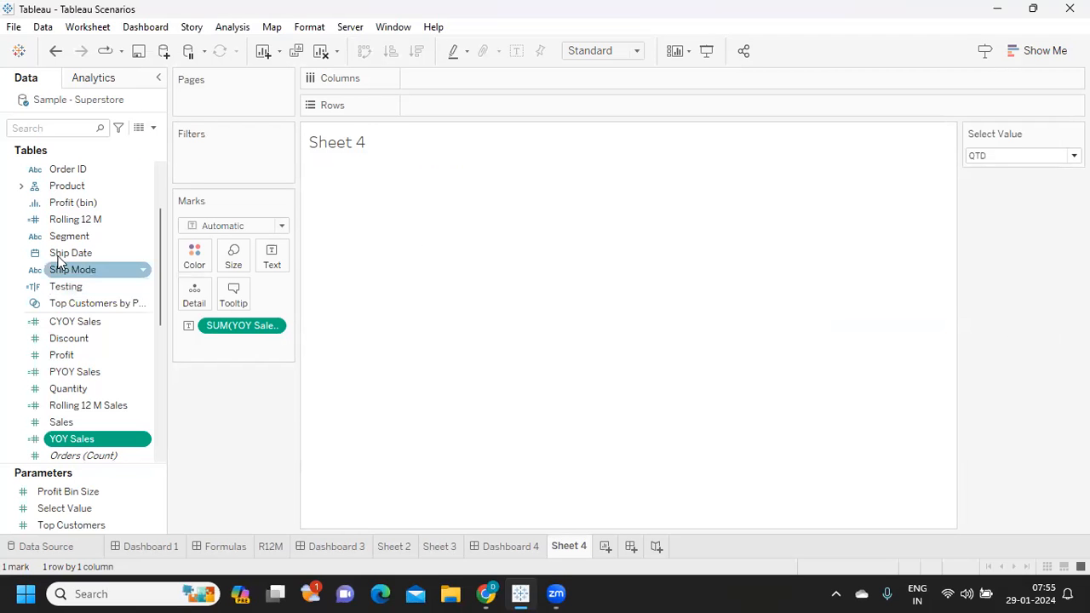
- Replace YOY Sales with PYOY Sales as the text mark on Sheet 4
{"action": "left_click_drag", "start_coordinate": [241, 327], "coordinate": [238, 443]}
{"action": "left_click_drag", "start_coordinate": [85, 376], "coordinate": [286, 265]}
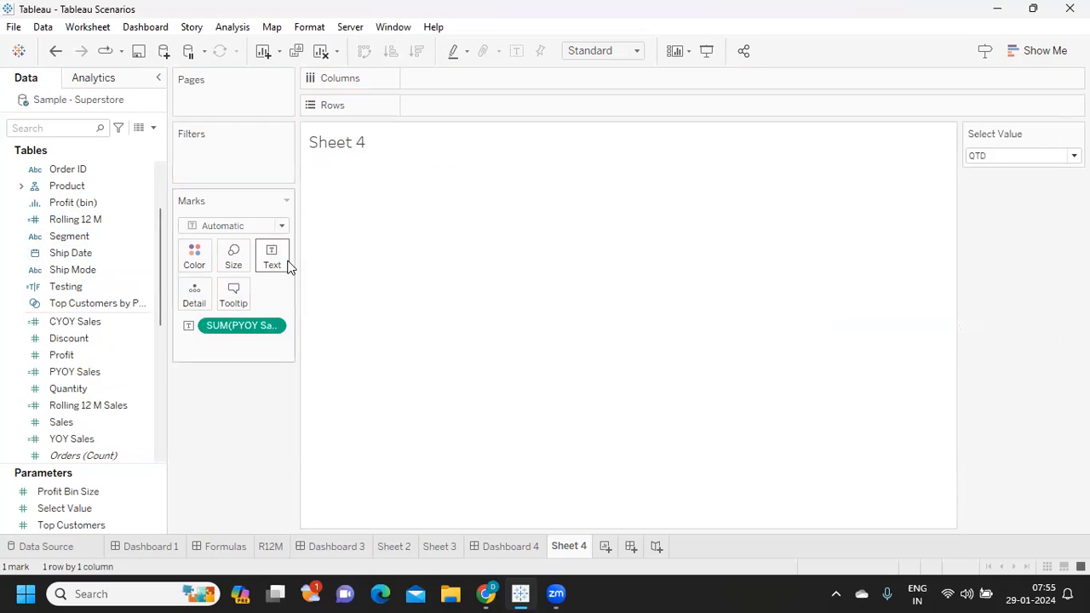
{"action": "right_click", "coordinate": [278, 327]}
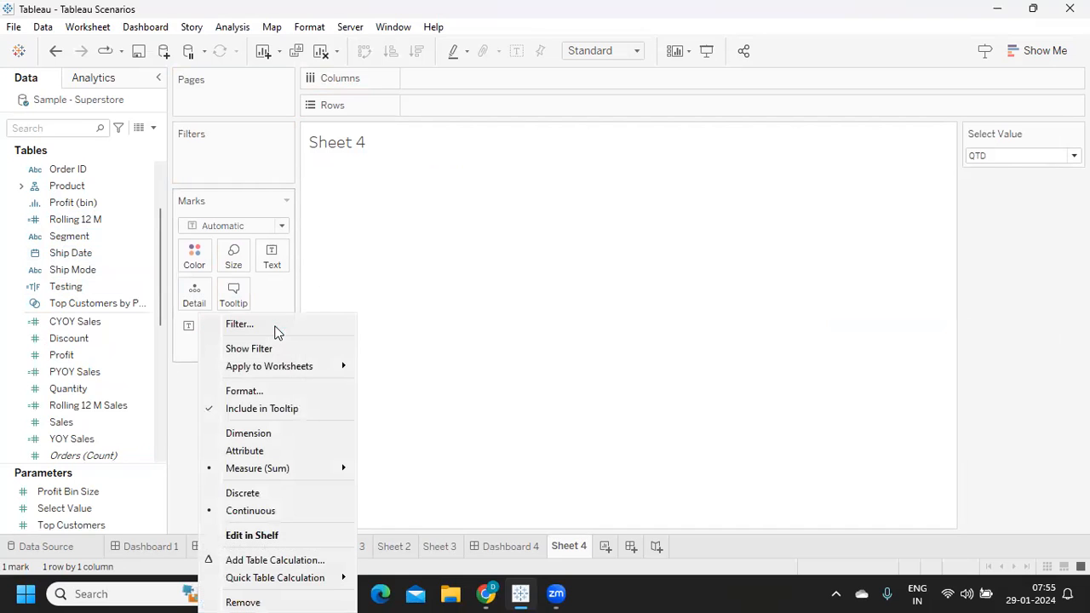
{"action": "left_click", "coordinate": [97, 374]}
- Open the PYOY Sales formula for editing, find the CY field by searching "cy", and place it on Rows
{"action": "left_click", "coordinate": [146, 381]}
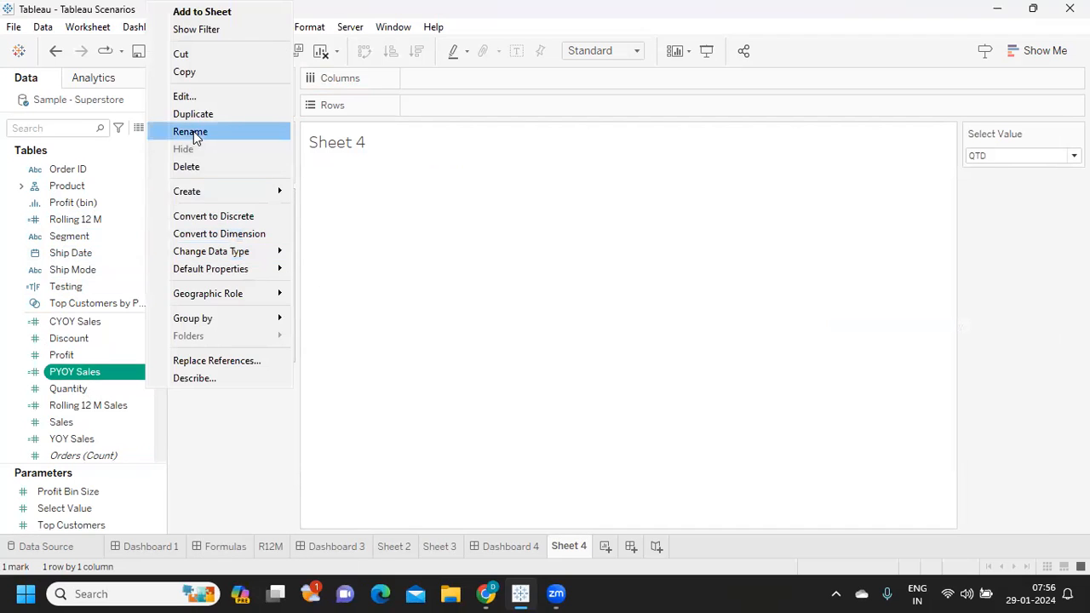
{"action": "left_click", "coordinate": [200, 96]}
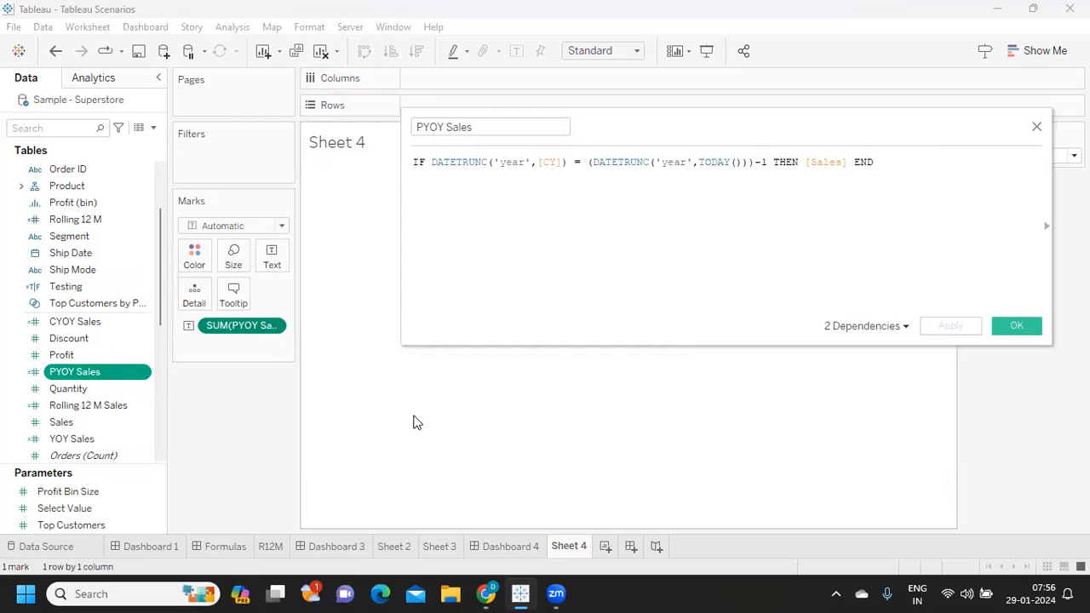
{"action": "left_click", "coordinate": [748, 164]}
{"action": "type", "text": ")"}
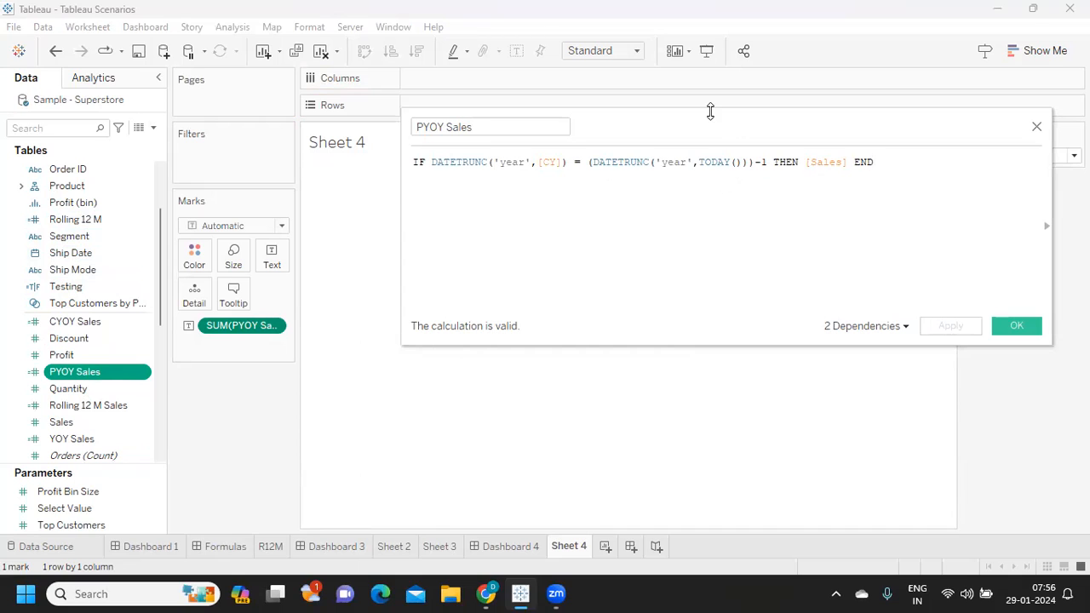
{"action": "left_click_drag", "start_coordinate": [713, 141], "coordinate": [735, 229]}
{"action": "left_click", "coordinate": [68, 128]}
{"action": "type", "text": "cy"}
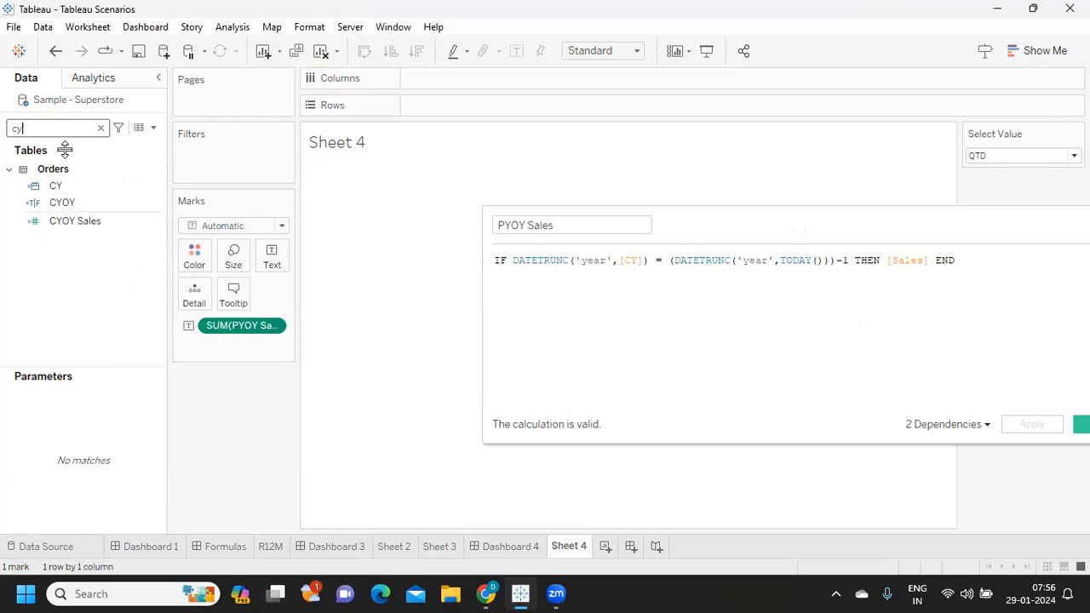
{"action": "left_click_drag", "start_coordinate": [62, 185], "coordinate": [449, 110]}
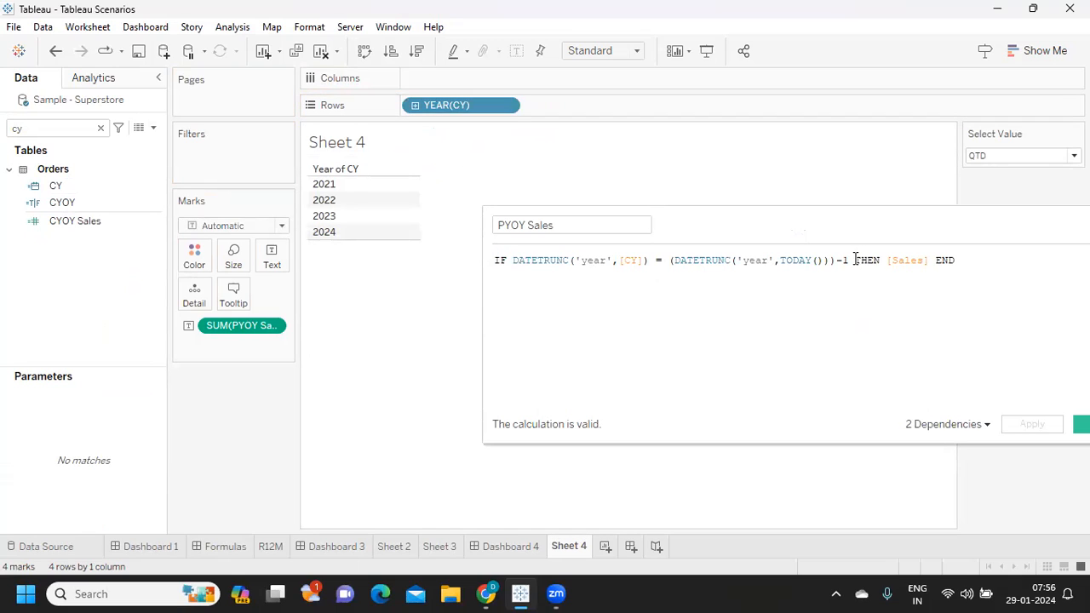
- Strip the PYOY Sales formula to the condition DATETRUNC('year',[CY]) = (DATETRUNC('year',TODAY()))-1 and apply it
{"action": "left_click_drag", "start_coordinate": [855, 260], "coordinate": [1010, 263]}
{"action": "key", "text": "BackSpace"}
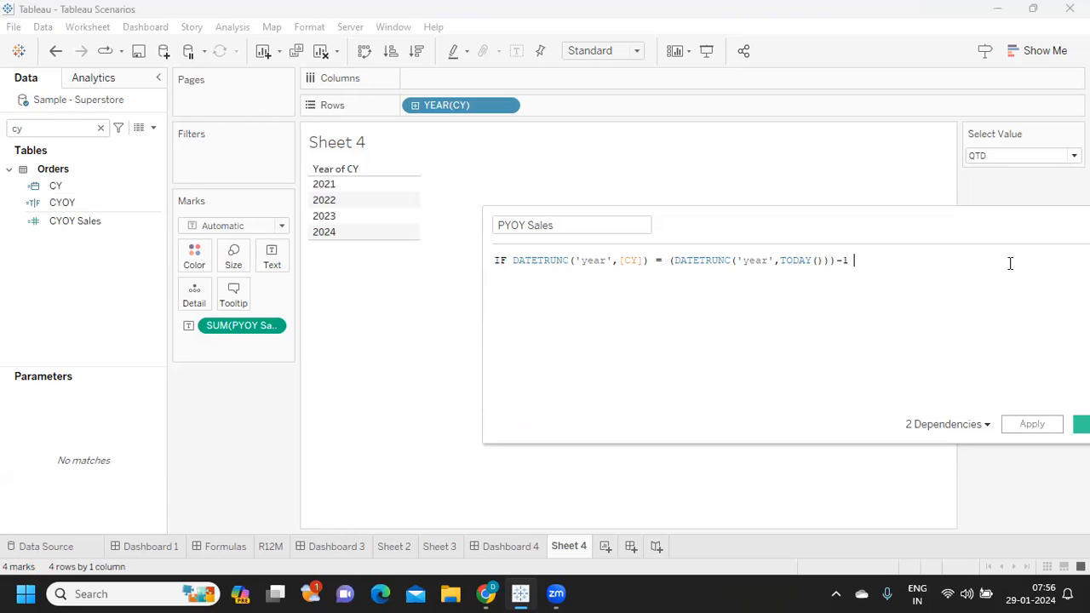
{"action": "left_click_drag", "start_coordinate": [511, 259], "coordinate": [480, 260]}
{"action": "key", "text": "BackSpace"}
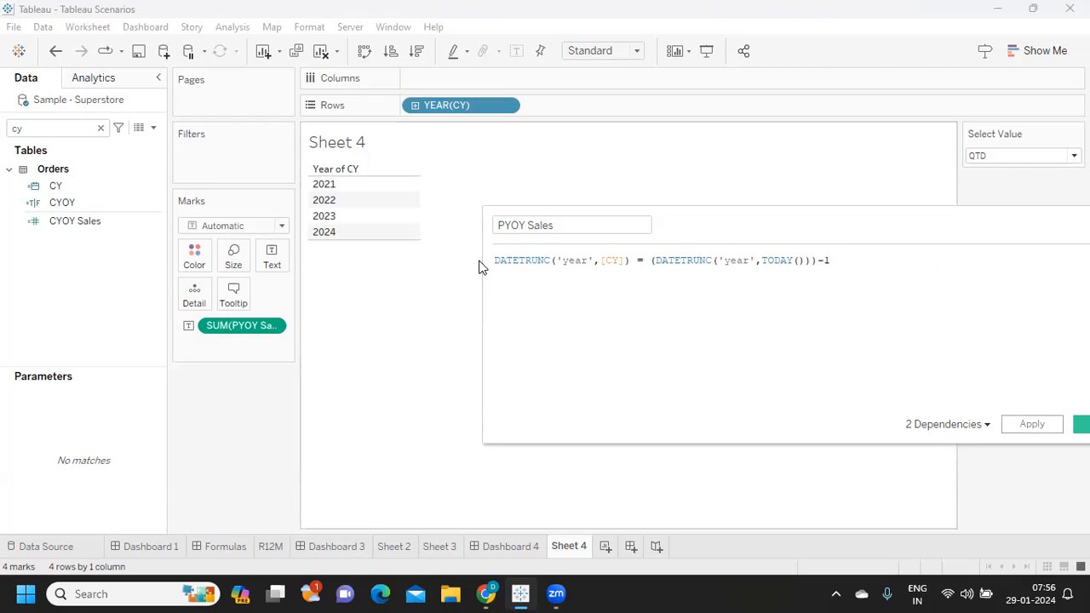
{"action": "left_click", "coordinate": [1032, 425]}
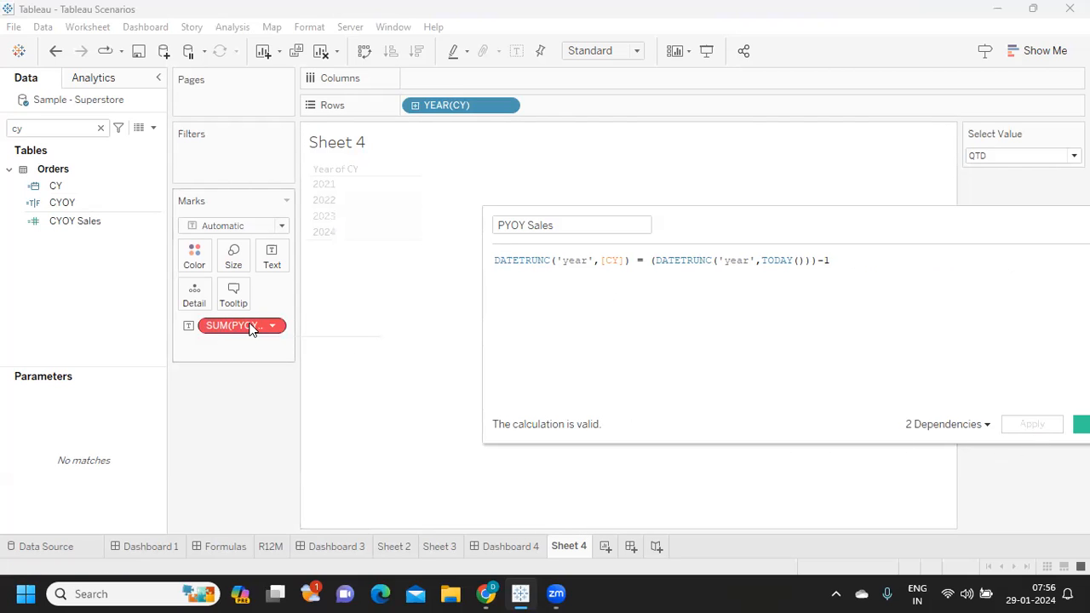
- Remove the invalid PYOY Sales sum from the marks, search the fields for "py", and show the PYOY Sales condition as text
{"action": "left_click_drag", "start_coordinate": [250, 328], "coordinate": [93, 219]}
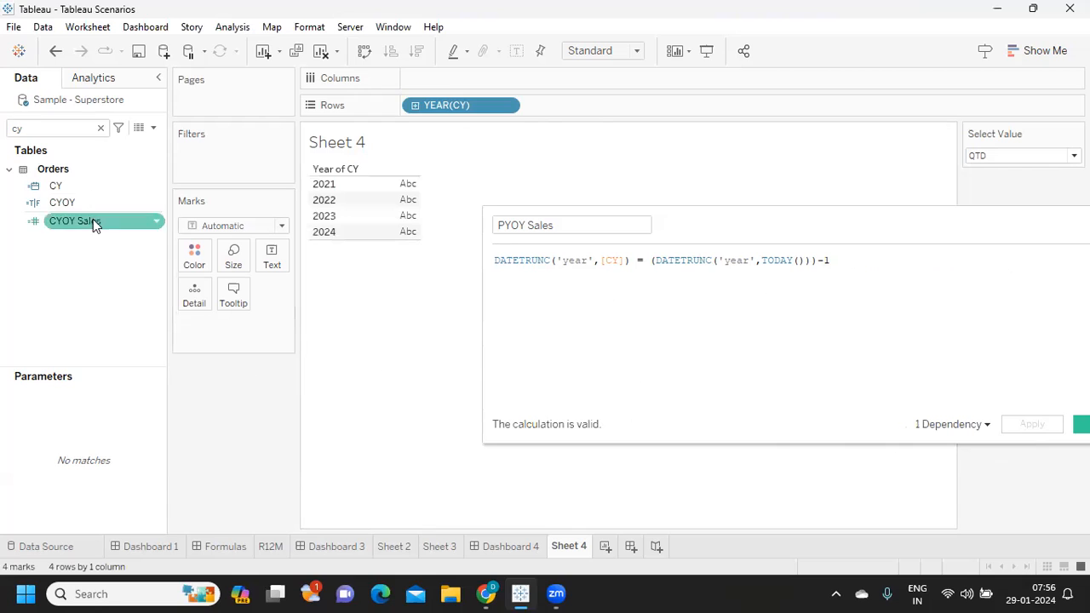
{"action": "left_click", "coordinate": [88, 134]}
{"action": "type", "text": "py"}
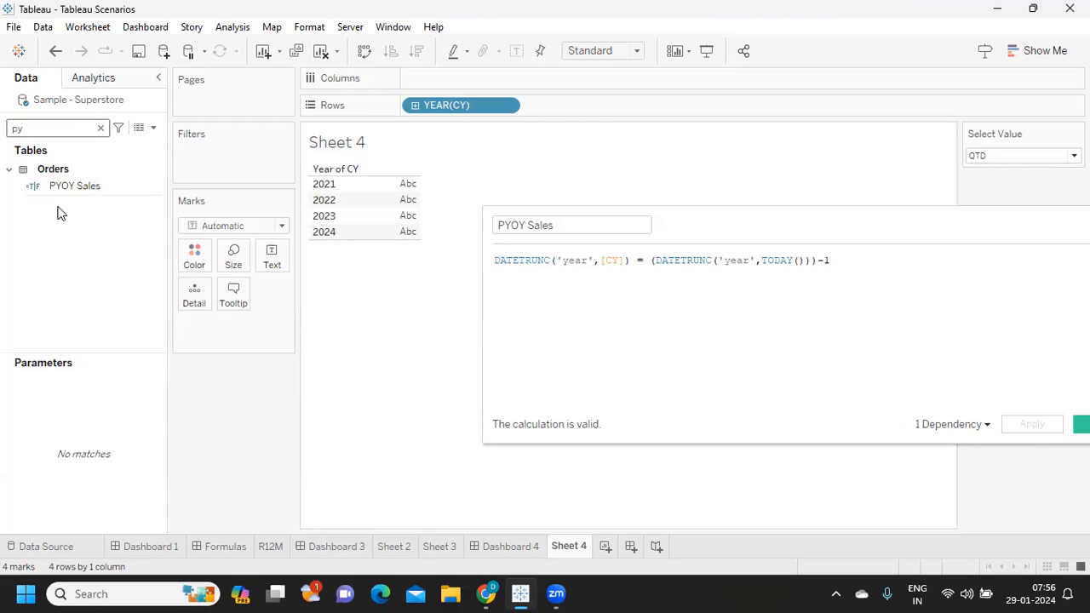
{"action": "left_click_drag", "start_coordinate": [53, 187], "coordinate": [264, 267]}
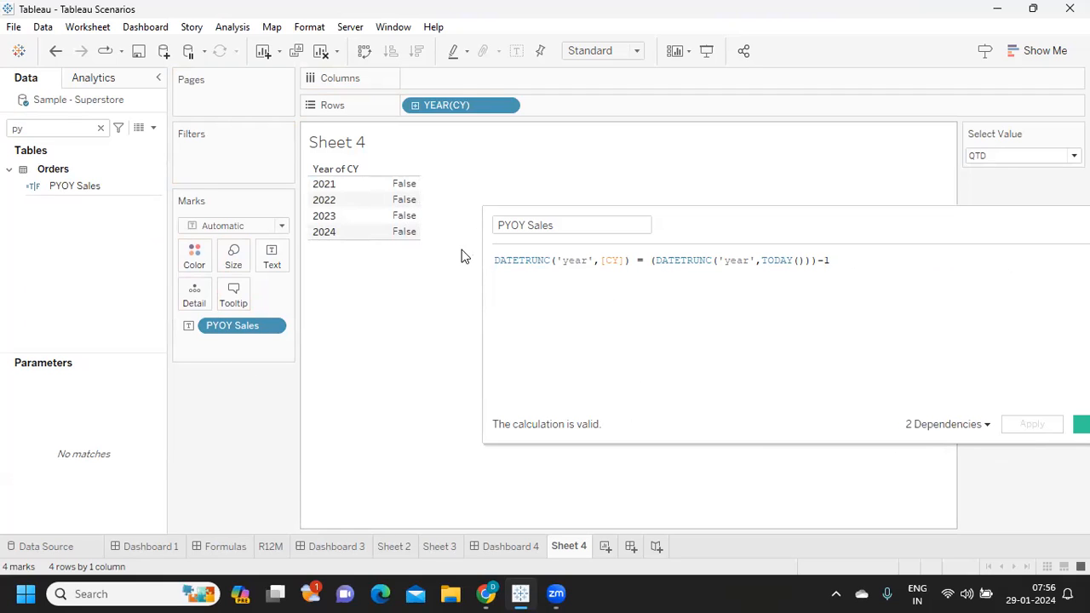
- Try moving the -1 inside the outer parentheses, after DATETRUNC('year',TODAY()), in the PYOY Sales condition and apply it
{"action": "left_click", "coordinate": [847, 261]}
{"action": "key", "text": "BackSpace"}
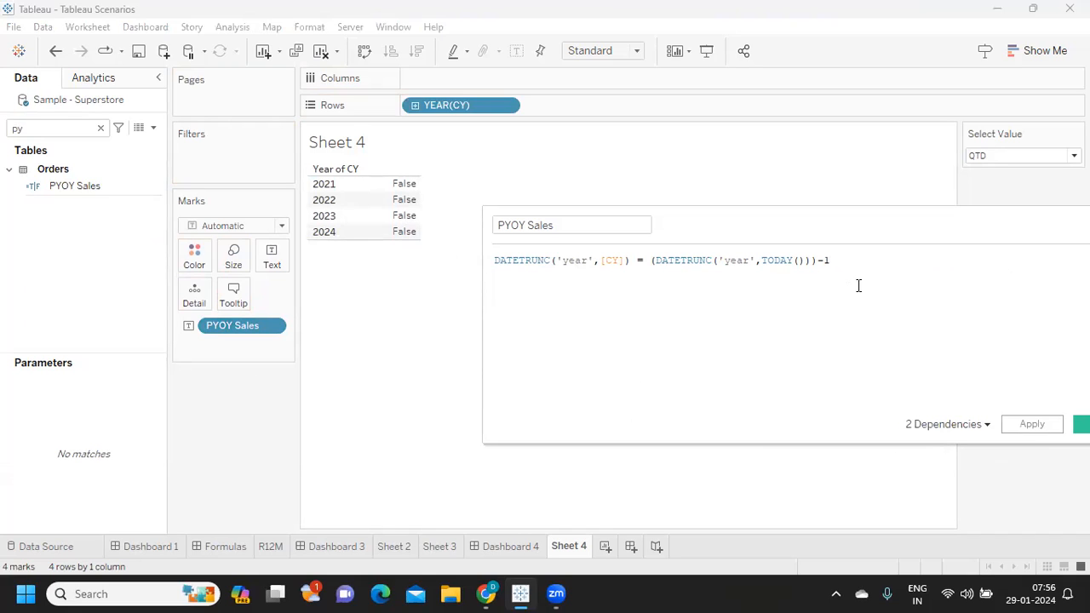
{"action": "left_click", "coordinate": [1017, 423]}
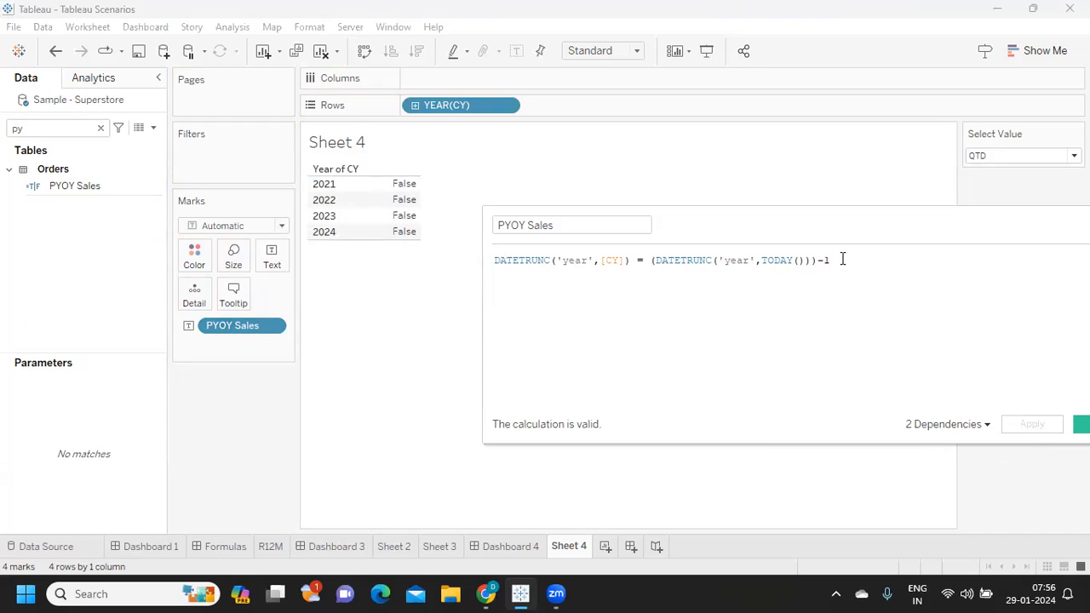
{"action": "key", "text": "BackSpace"}
{"action": "left_click", "coordinate": [814, 263]}
{"action": "key", "text": "BackSpace"}
{"action": "type", "text": "-1"}
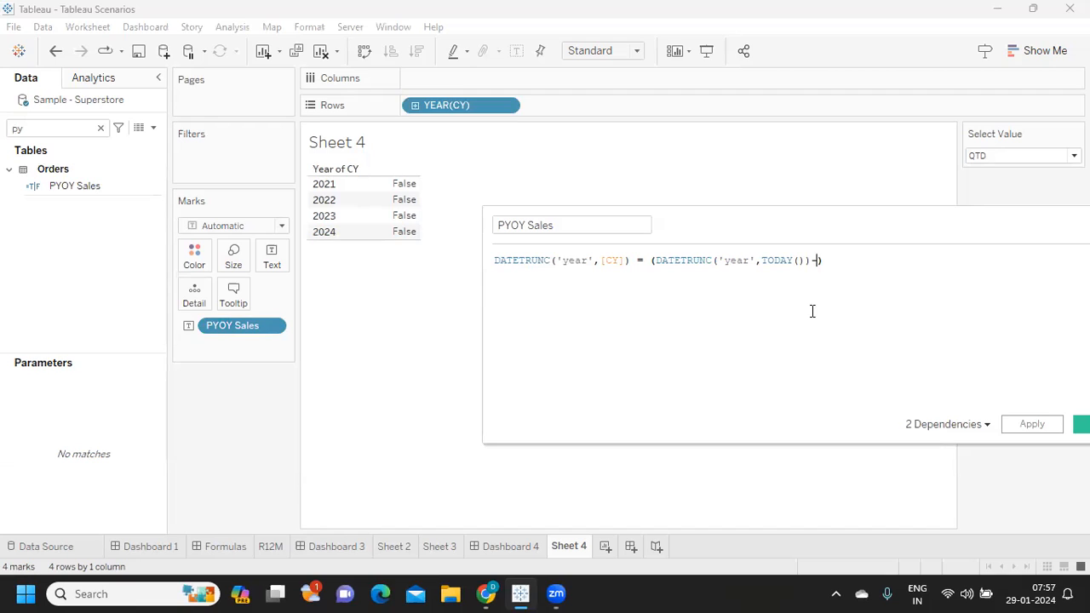
{"action": "left_click", "coordinate": [1014, 426]}
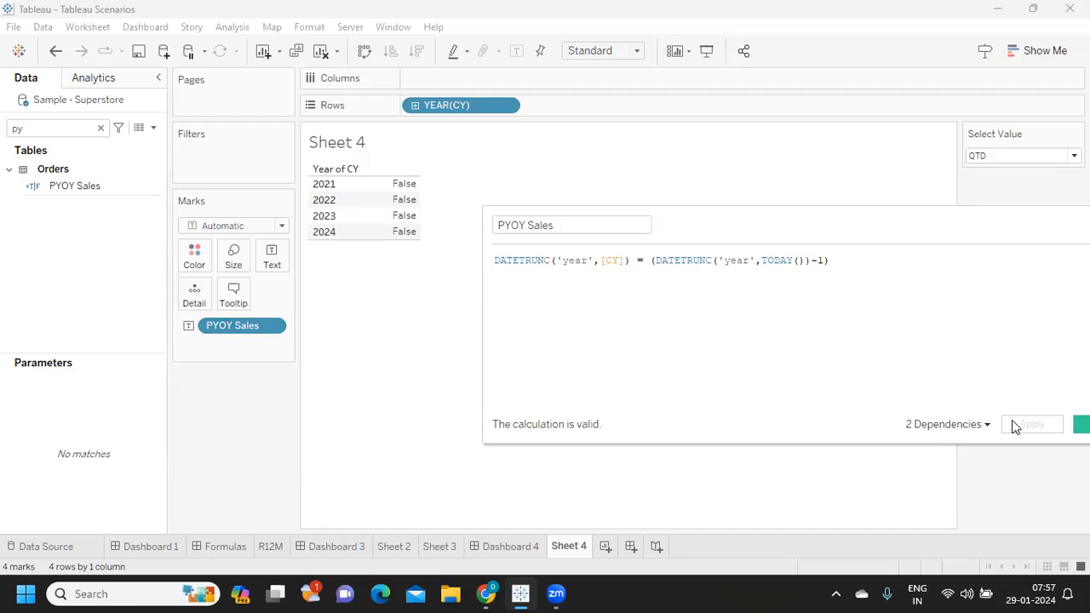
- Try passing -1 as the third argument of the DATETRUNC around TODAY() and apply the PYOY Sales formula
{"action": "left_click_drag", "start_coordinate": [813, 260], "coordinate": [823, 261]}
{"action": "key", "text": "BackSpace"}
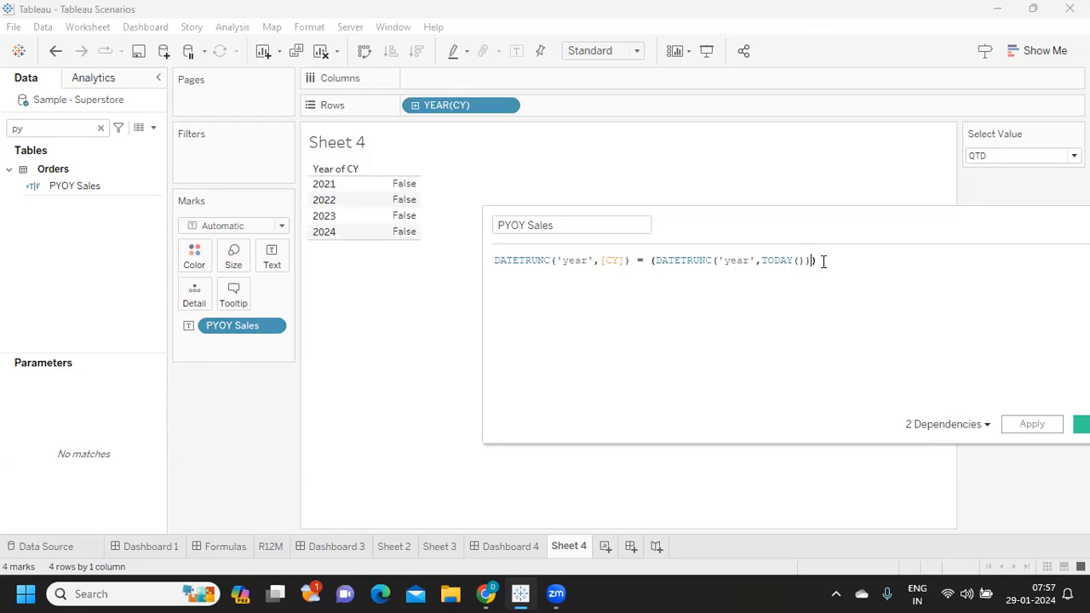
{"action": "left_click", "coordinate": [804, 260]}
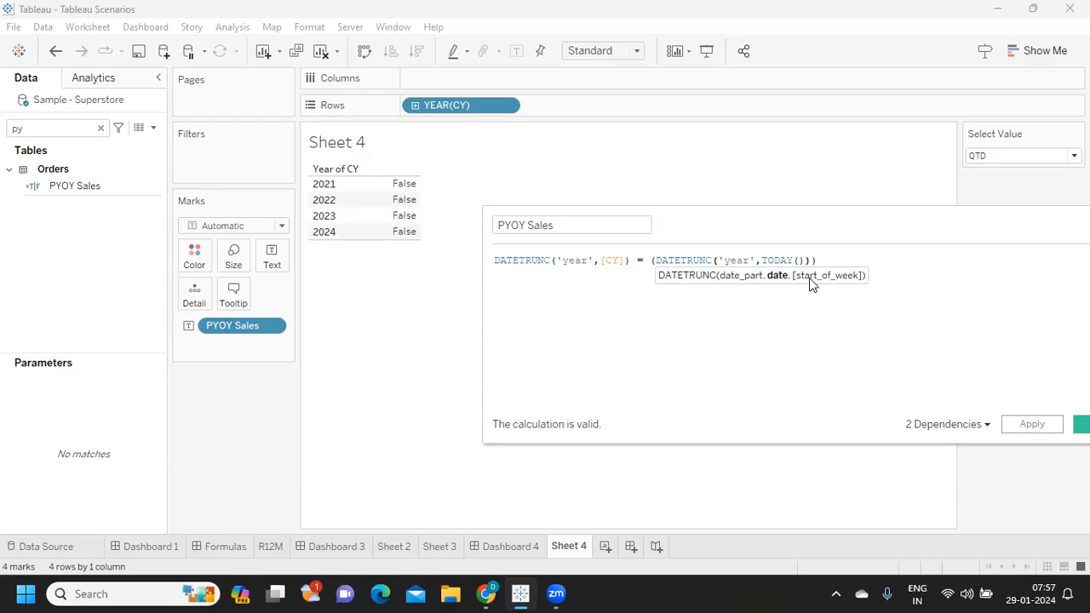
{"action": "type", "text": ",-1"}
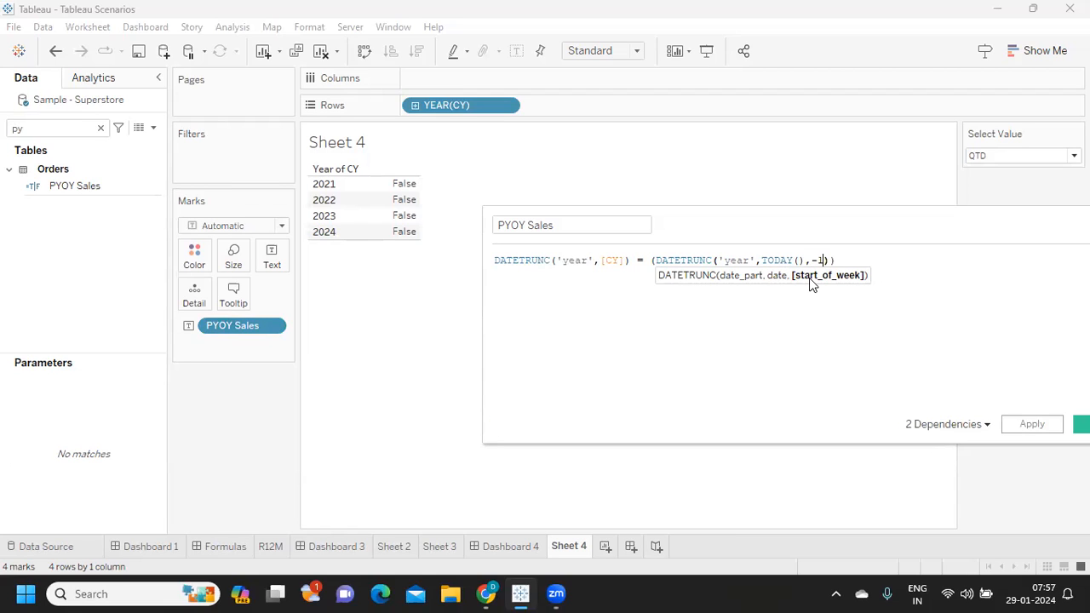
{"action": "left_click", "coordinate": [1030, 423]}
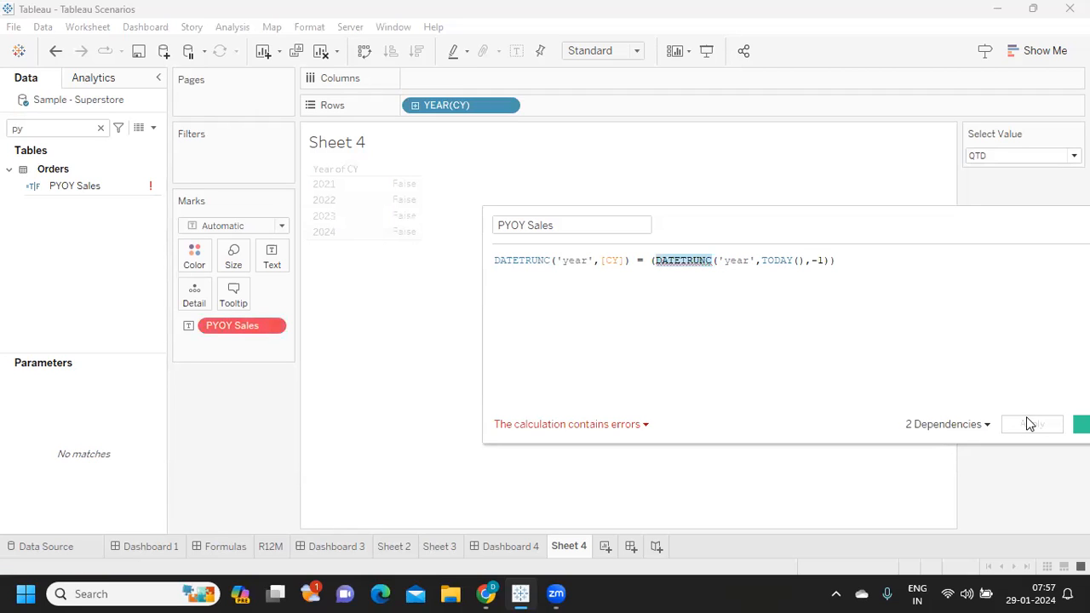
- Remove the -1 argument and its comma from the DATETRUNC around TODAY()
{"action": "left_click", "coordinate": [670, 320]}
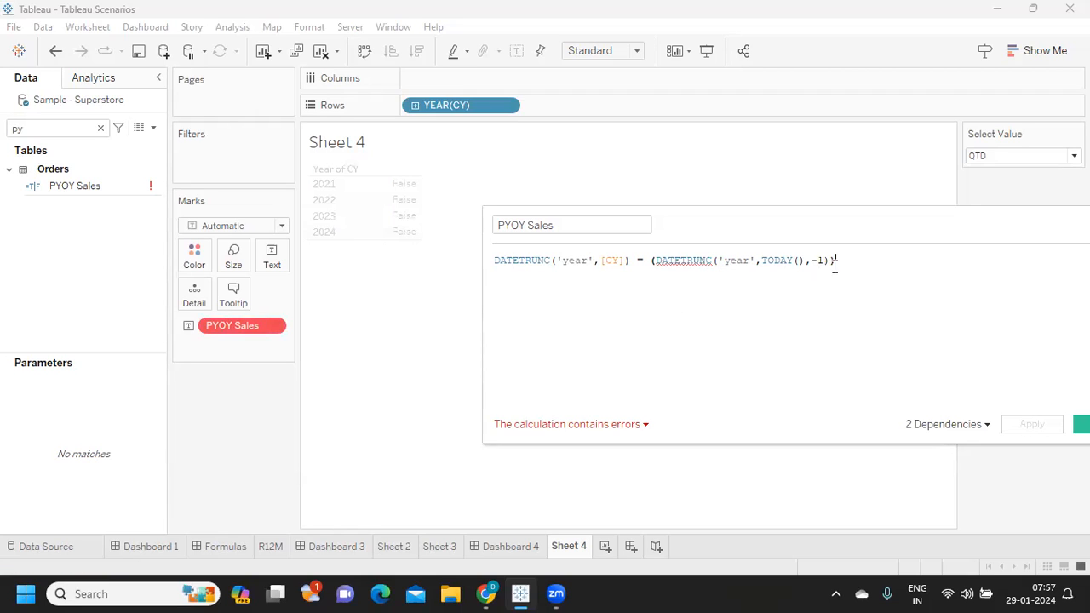
{"action": "left_click", "coordinate": [717, 260]}
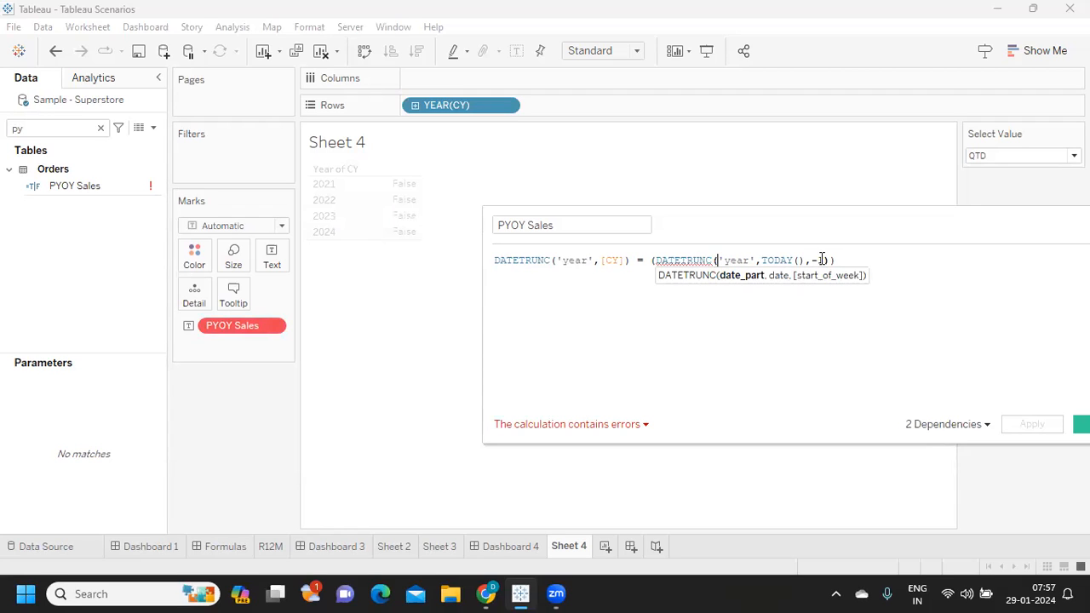
{"action": "left_click_drag", "start_coordinate": [822, 260], "coordinate": [810, 261]}
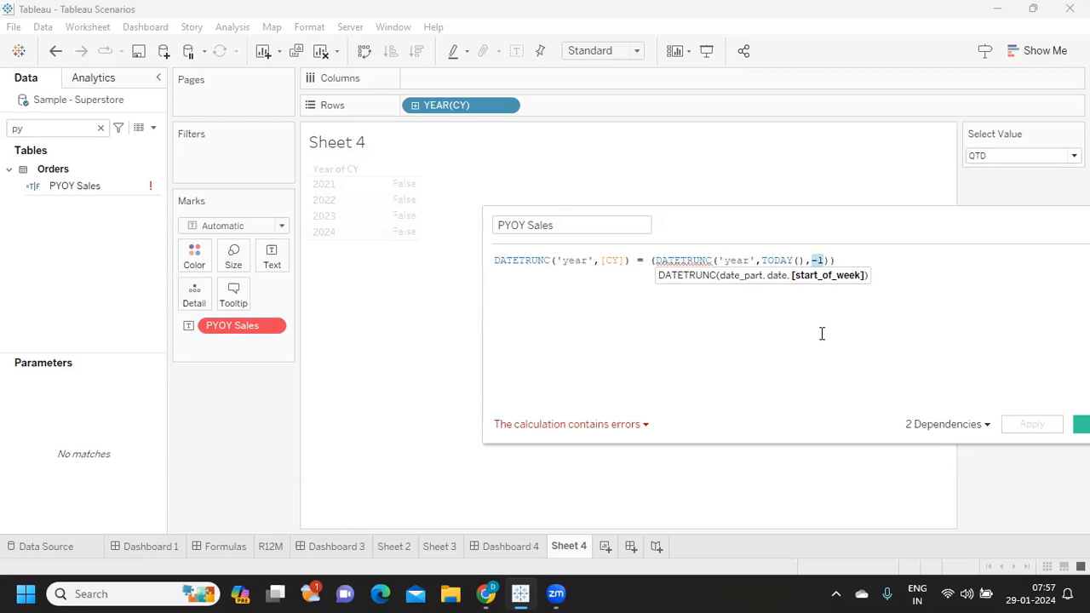
{"action": "key", "text": "BackSpace"}
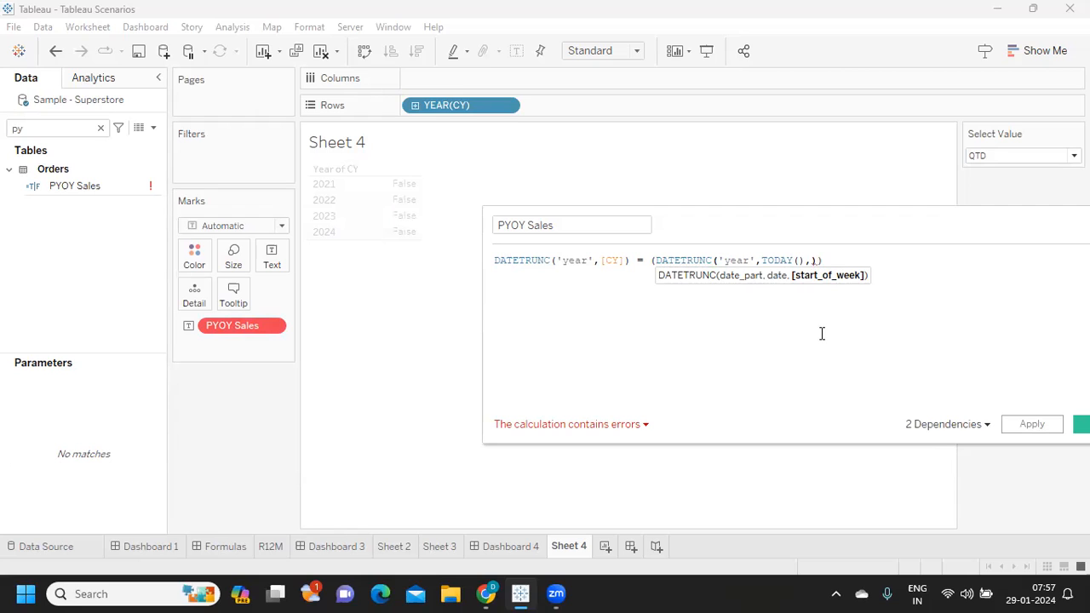
{"action": "key", "text": "BackSpace"}
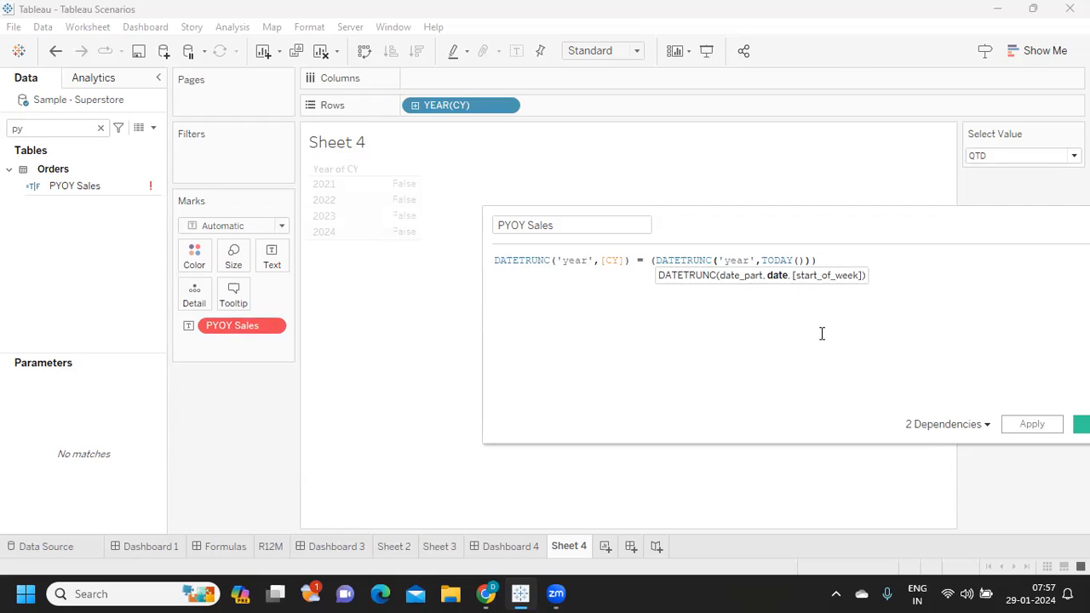
- Try the right side of the condition as (DATETRUNC('year',TODAY())-1) again and apply the formula
{"action": "left_click", "coordinate": [813, 260]}
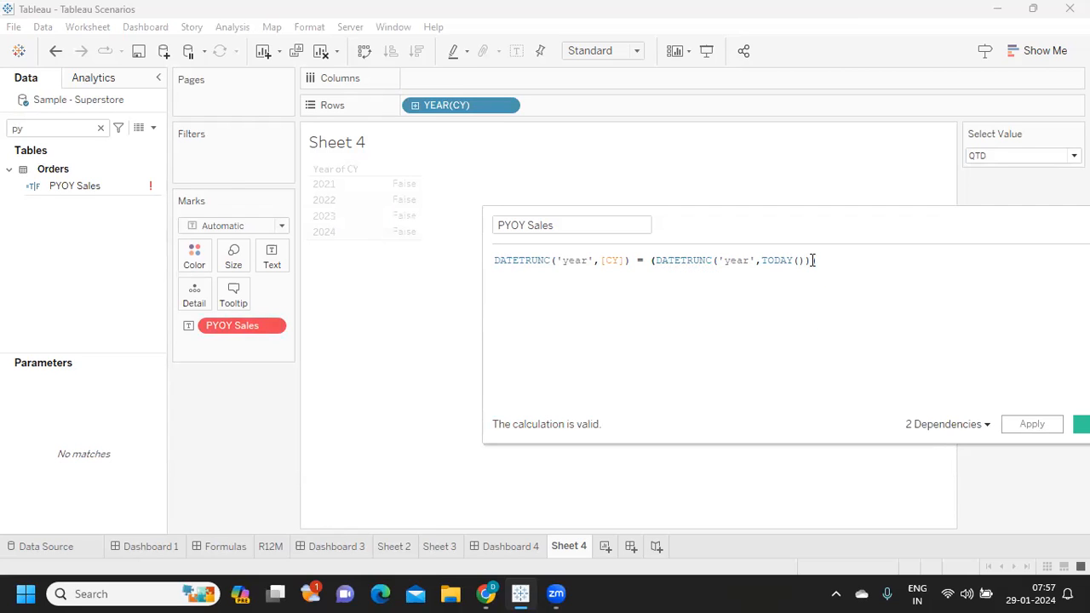
{"action": "type", "text": "-1"}
{"action": "left_click", "coordinate": [809, 261]}
{"action": "type", "text": ")"}
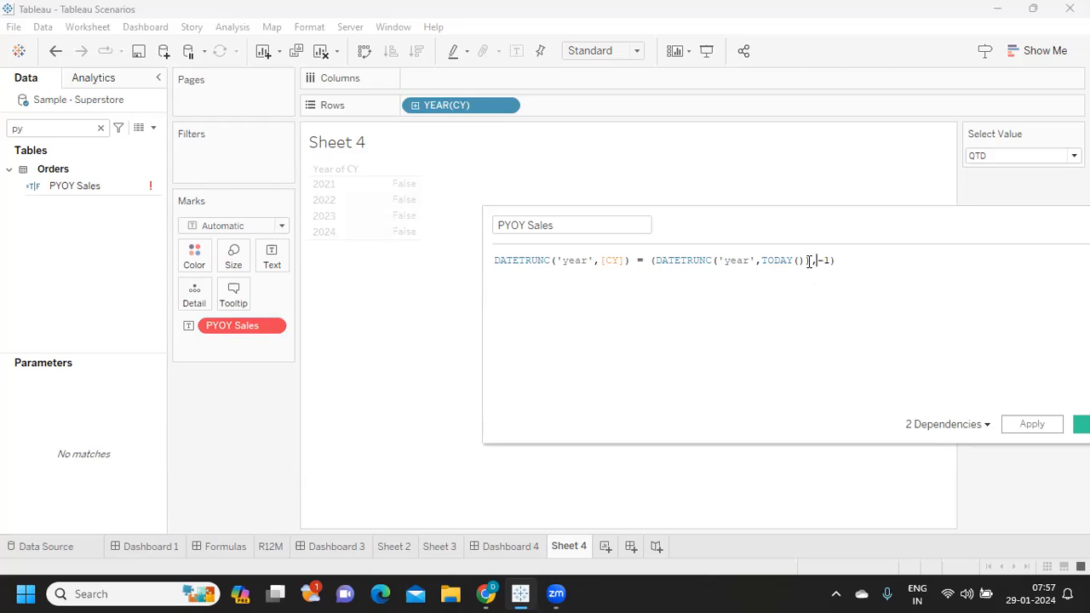
{"action": "type", "text": ","}
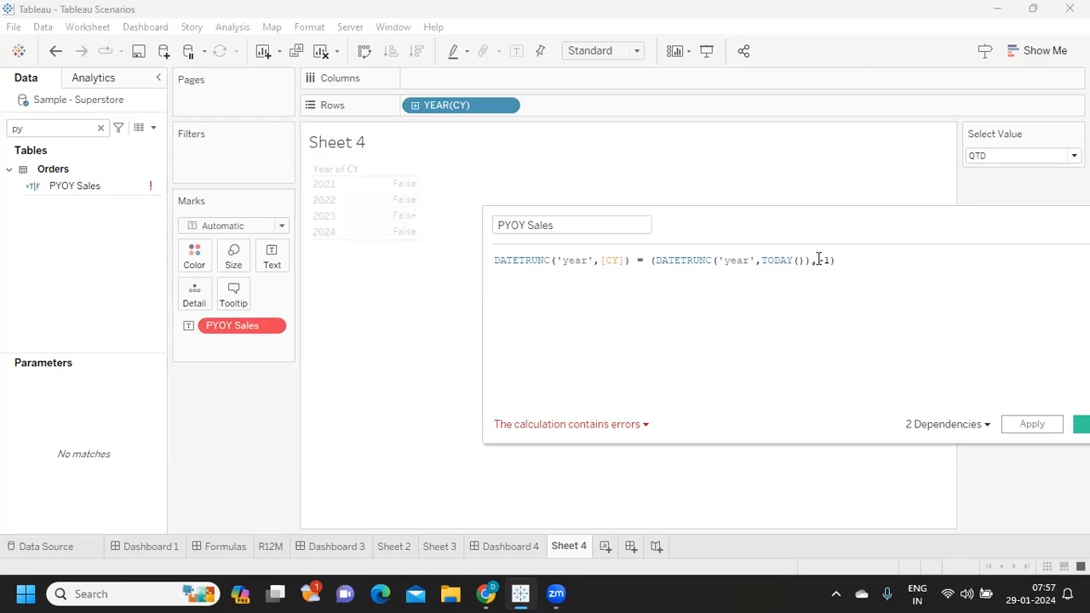
{"action": "key", "text": "BackSpace"}
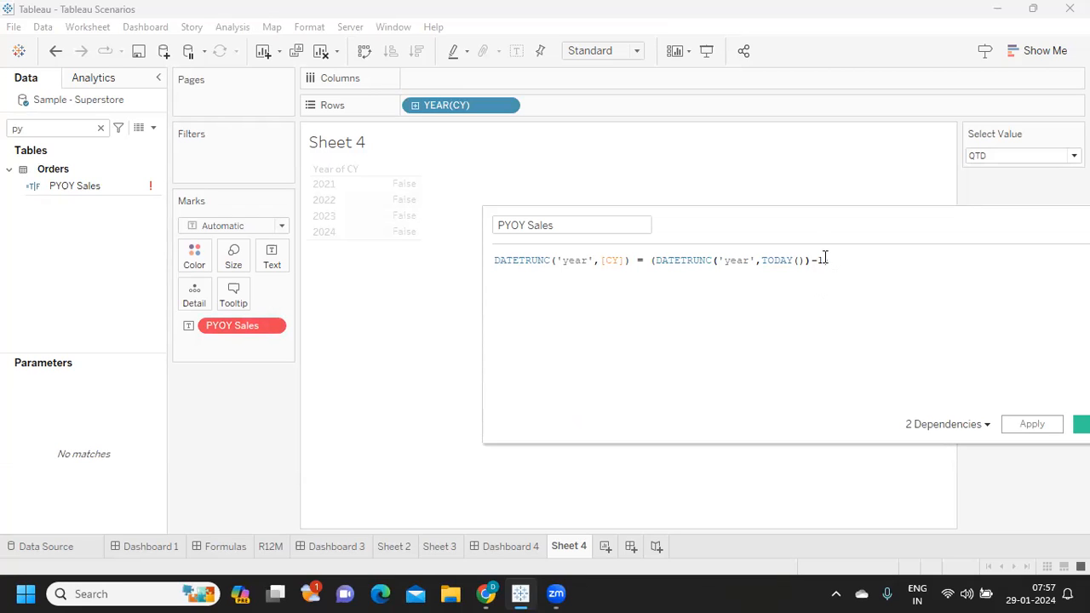
{"action": "left_click", "coordinate": [1032, 425]}
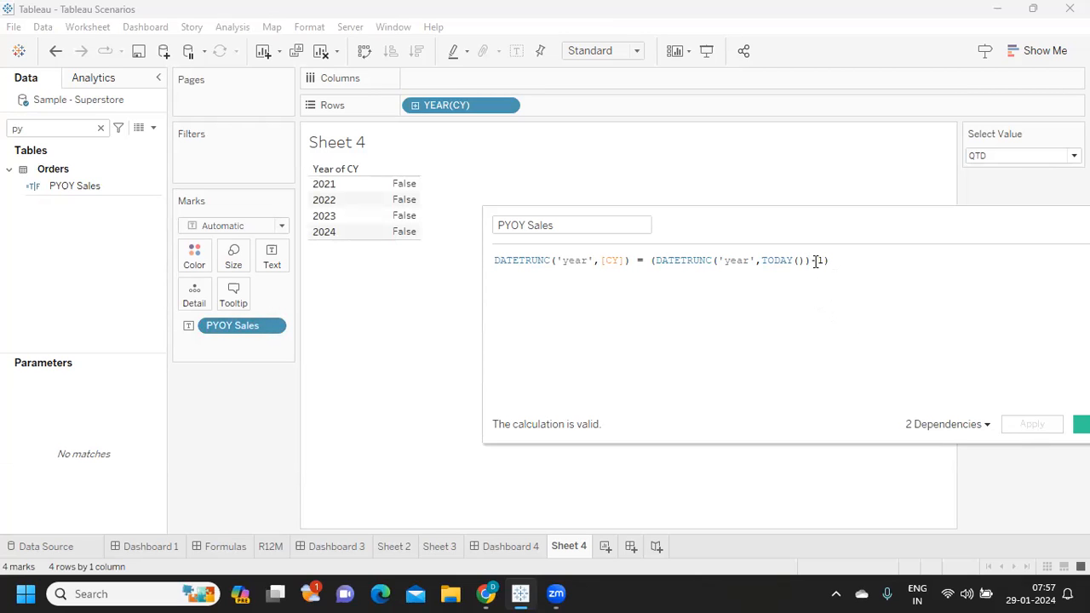
- Replace the -1 subtraction with DATEADD('year',-1,(DATETRUNC('year',TODAY()))) on the right side of the PYOY Sales condition and apply it
{"action": "key", "text": "BackSpace"}
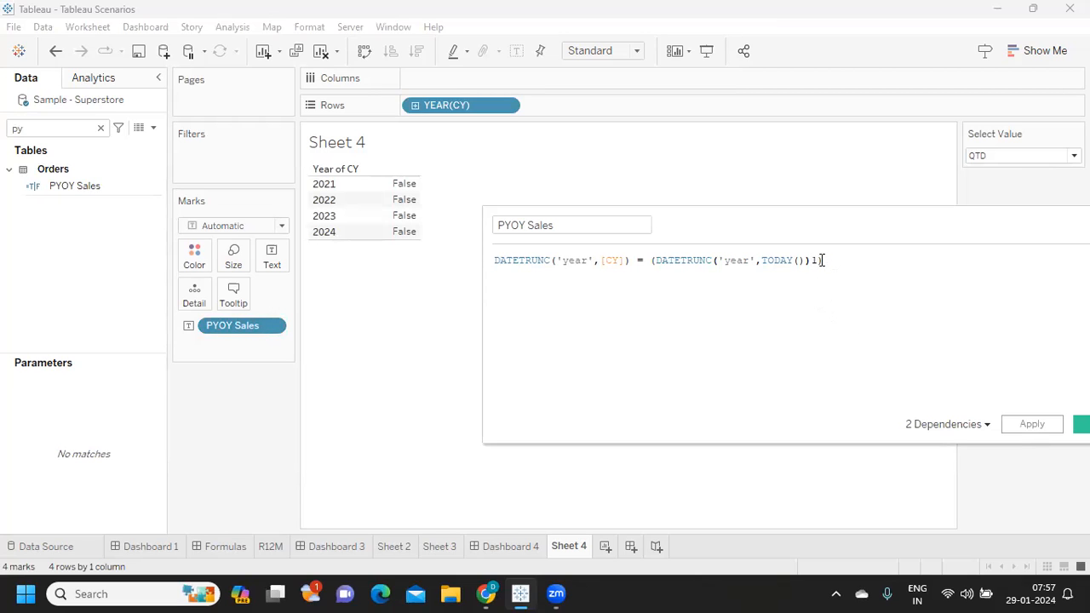
{"action": "type", "text": ")"}
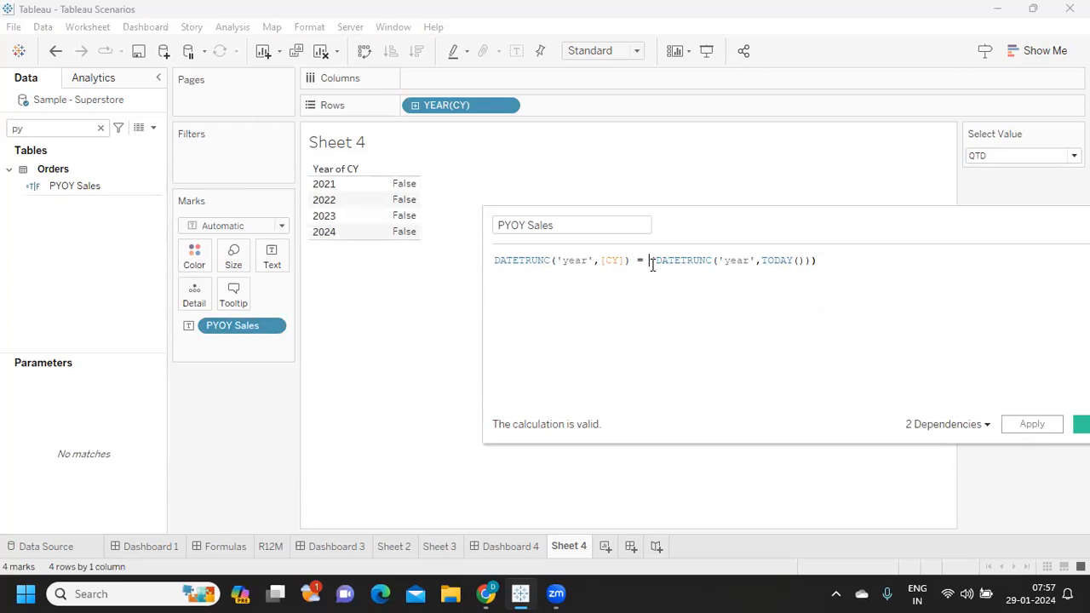
{"action": "type", "text": "dat"}
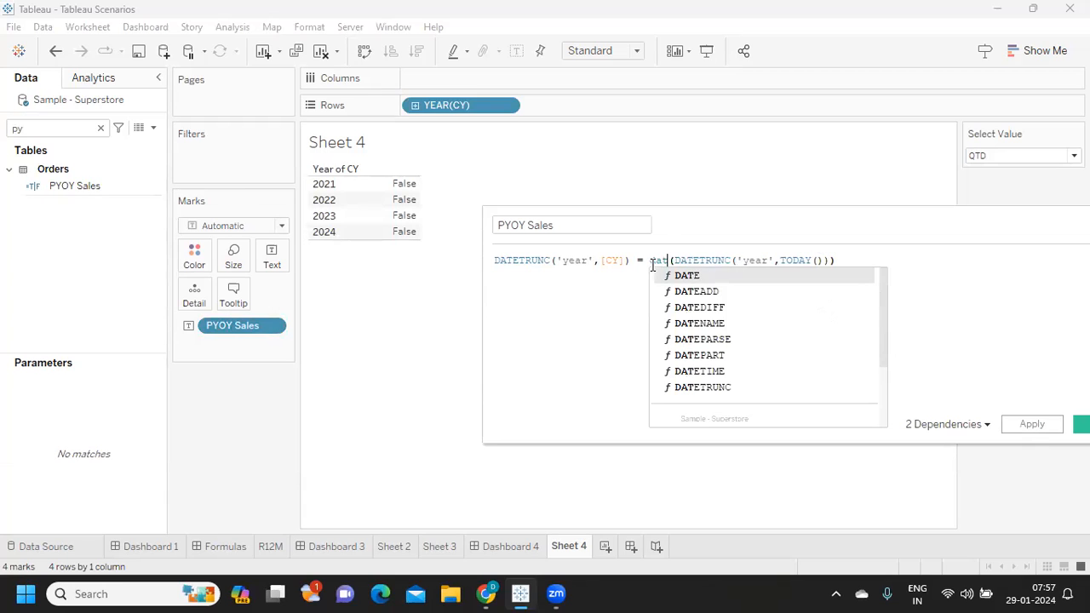
{"action": "double_click", "coordinate": [714, 291]}
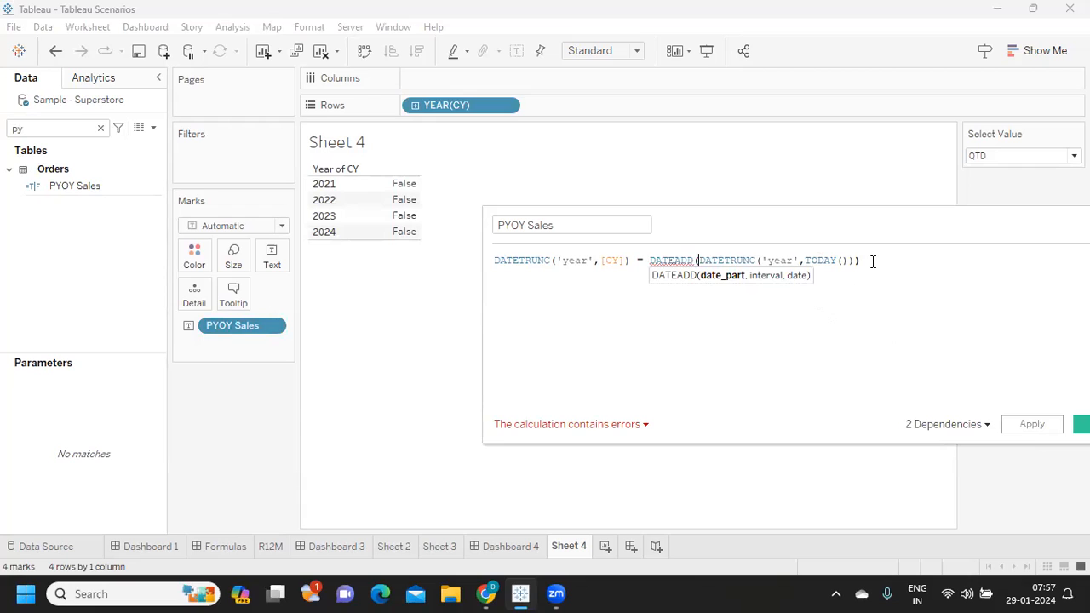
{"action": "type", "text": "'year'"}
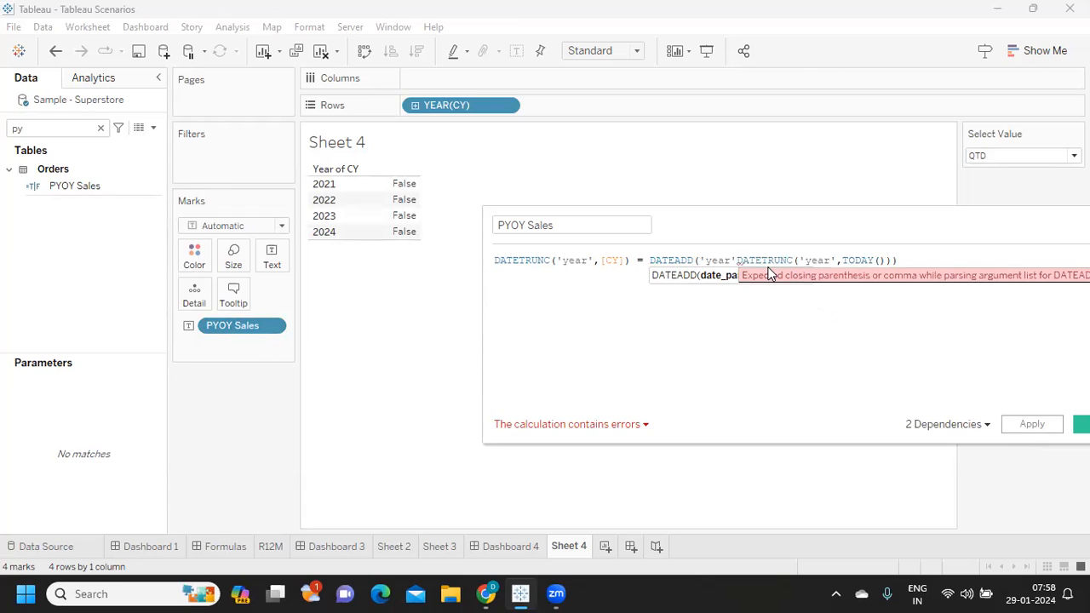
{"action": "type", "text": ",="}
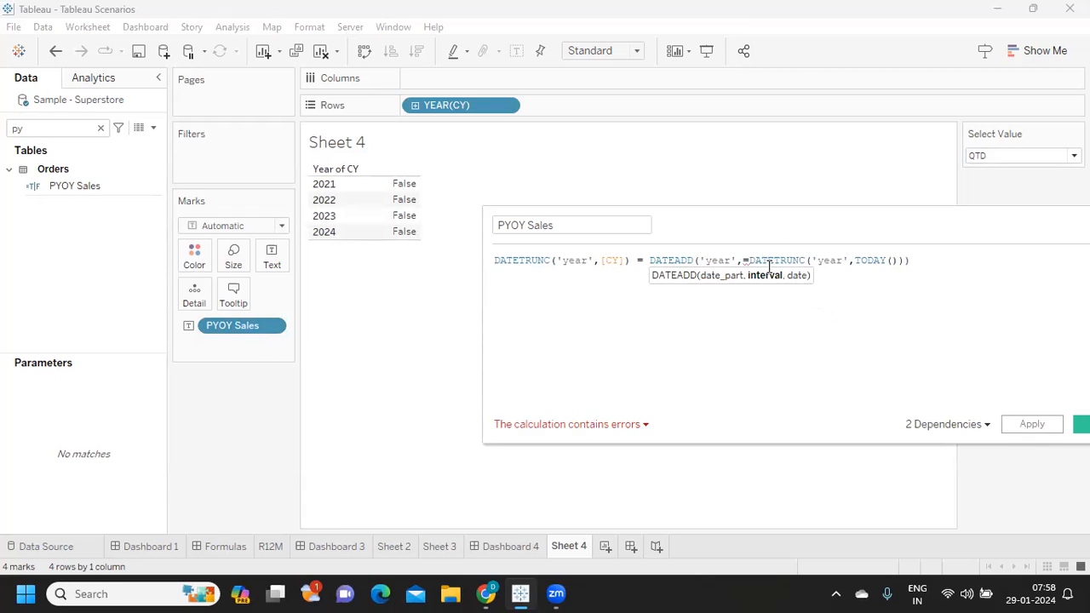
{"action": "type", "text": "1,"}
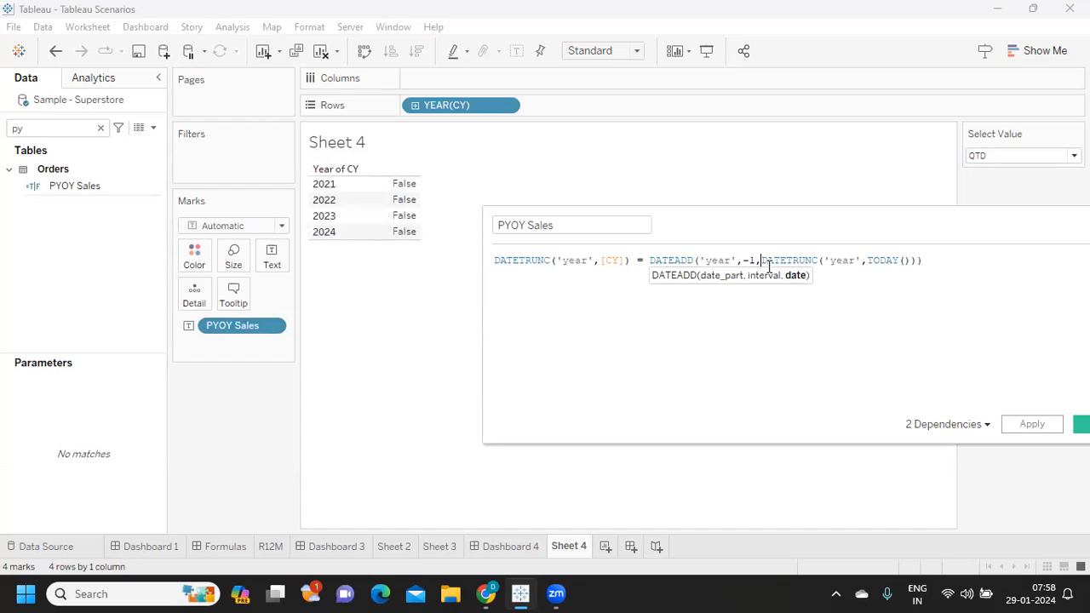
{"action": "type", "text": "("}
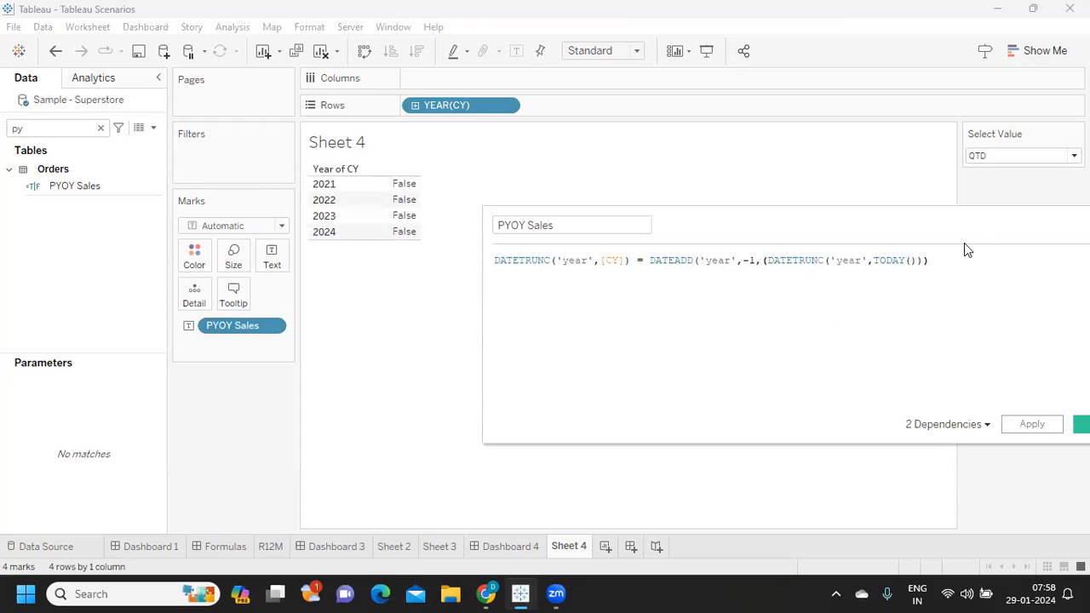
{"action": "left_click", "coordinate": [950, 263]}
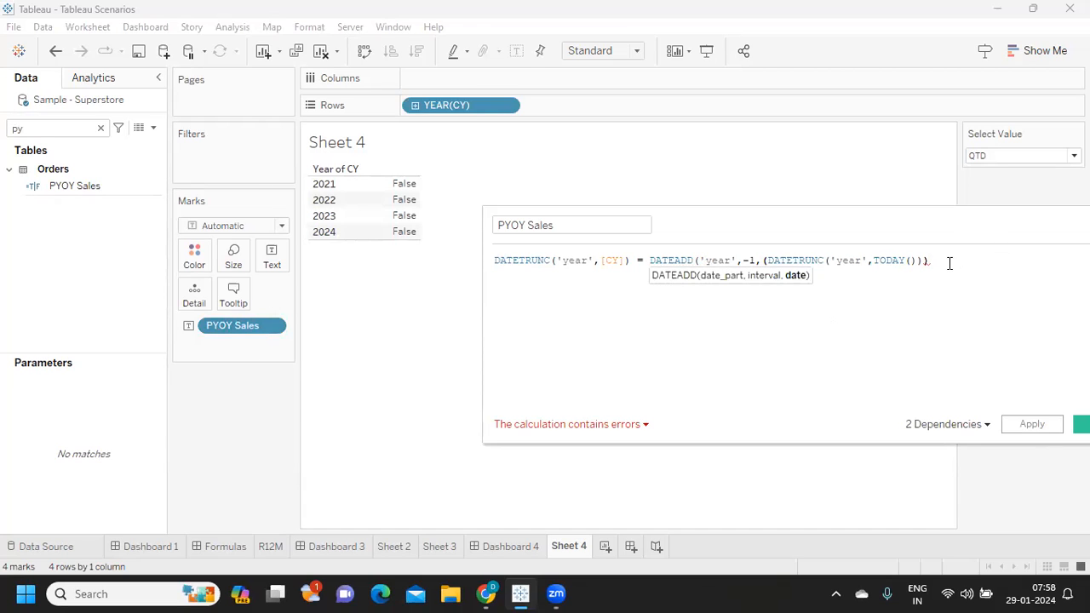
{"action": "type", "text": ")"}
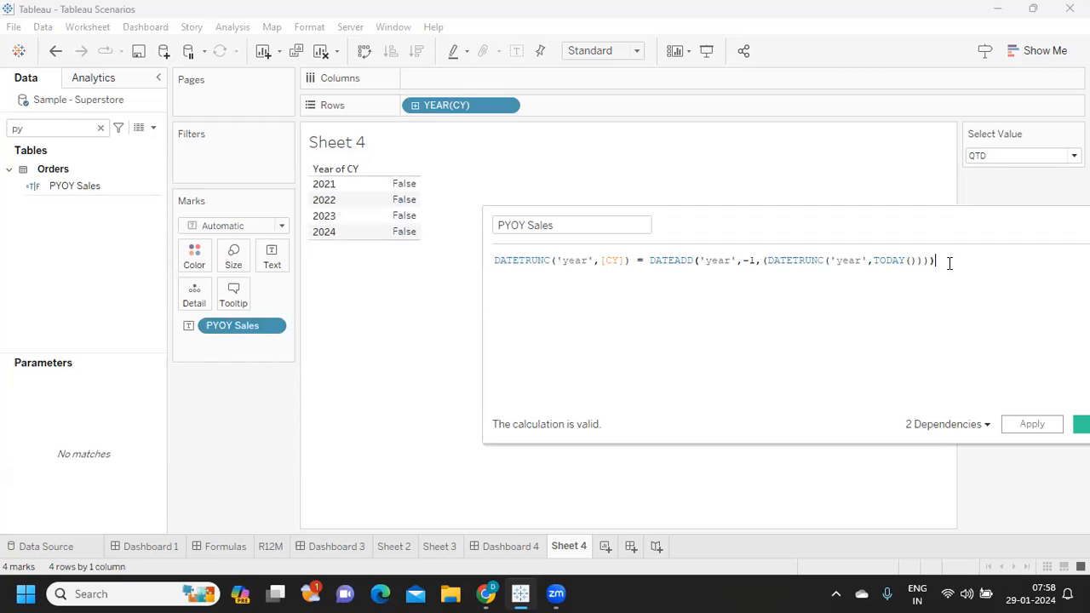
{"action": "left_click", "coordinate": [1029, 424]}
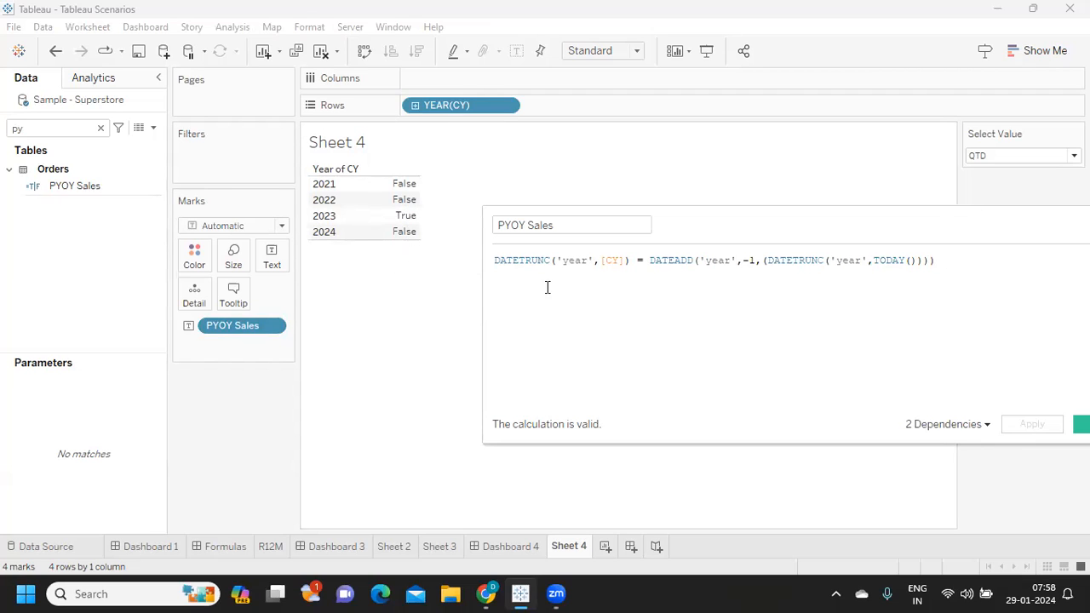
- Wrap the PYOY Sales condition in an IF statement ending with THEN [Sales] END and apply the formula
{"action": "left_click", "coordinate": [495, 260]}
{"action": "key", "text": "Return"}
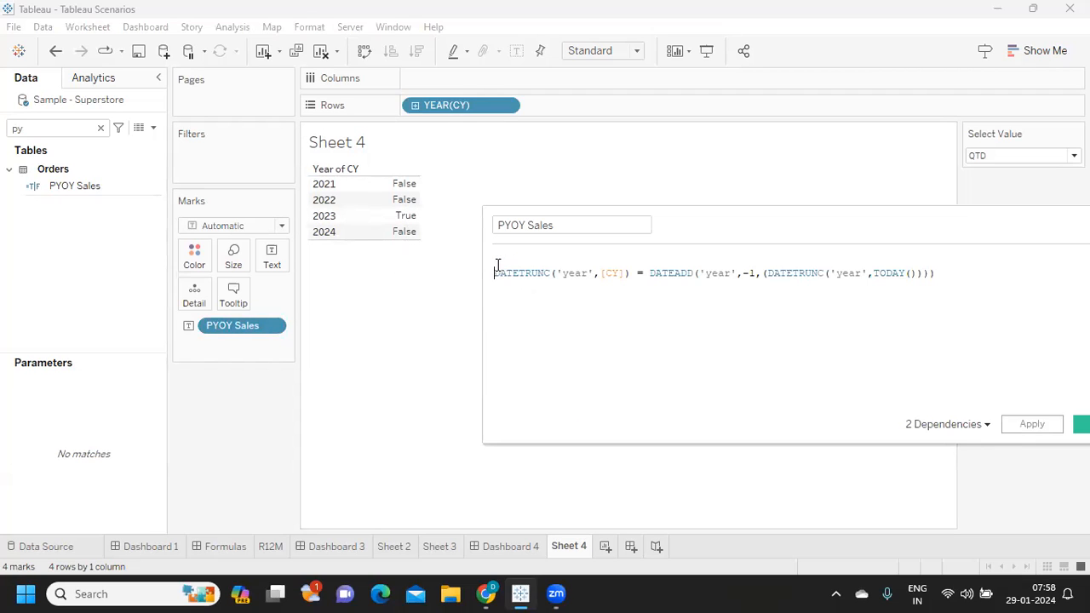
{"action": "type", "text": "IF"}
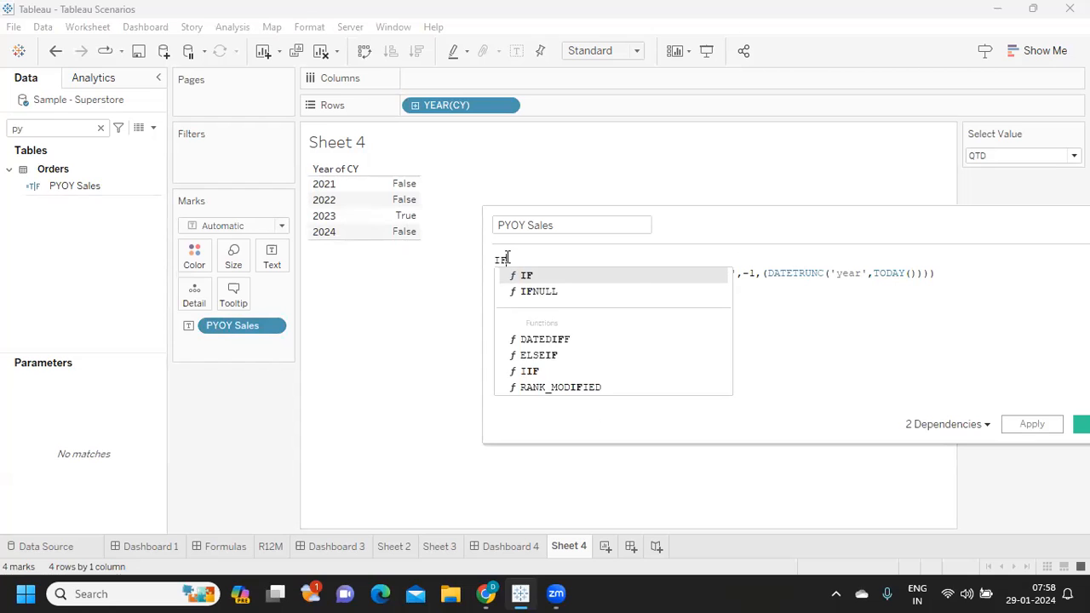
{"action": "left_click", "coordinate": [528, 277]}
{"action": "left_click", "coordinate": [949, 271]}
{"action": "type", "text": "THEN SAL"}
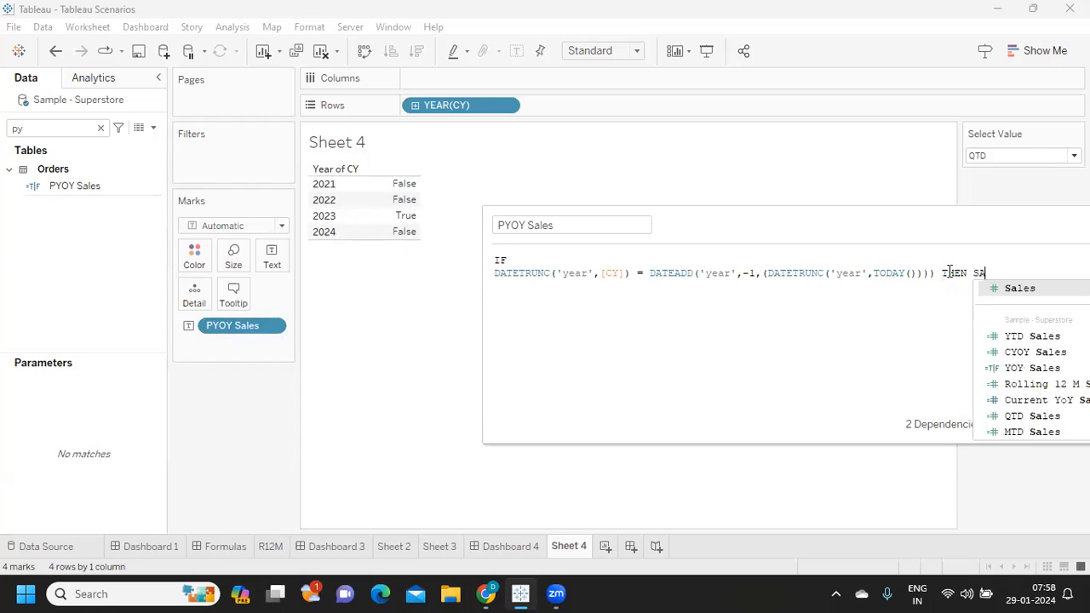
{"action": "key", "text": "Return"}
{"action": "type", "text": "END"}
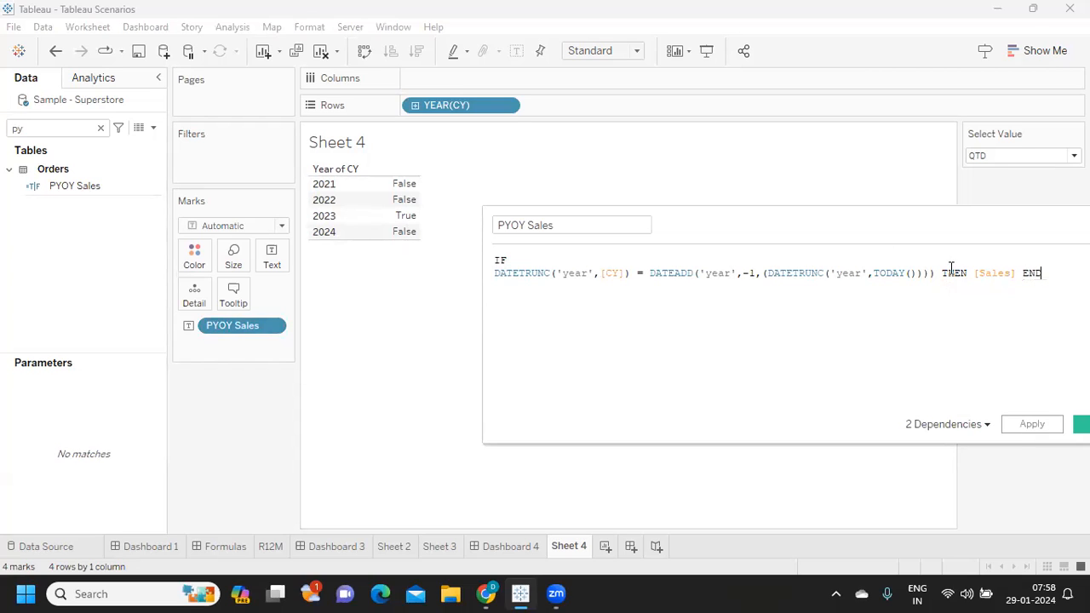
{"action": "left_click", "coordinate": [1026, 425]}
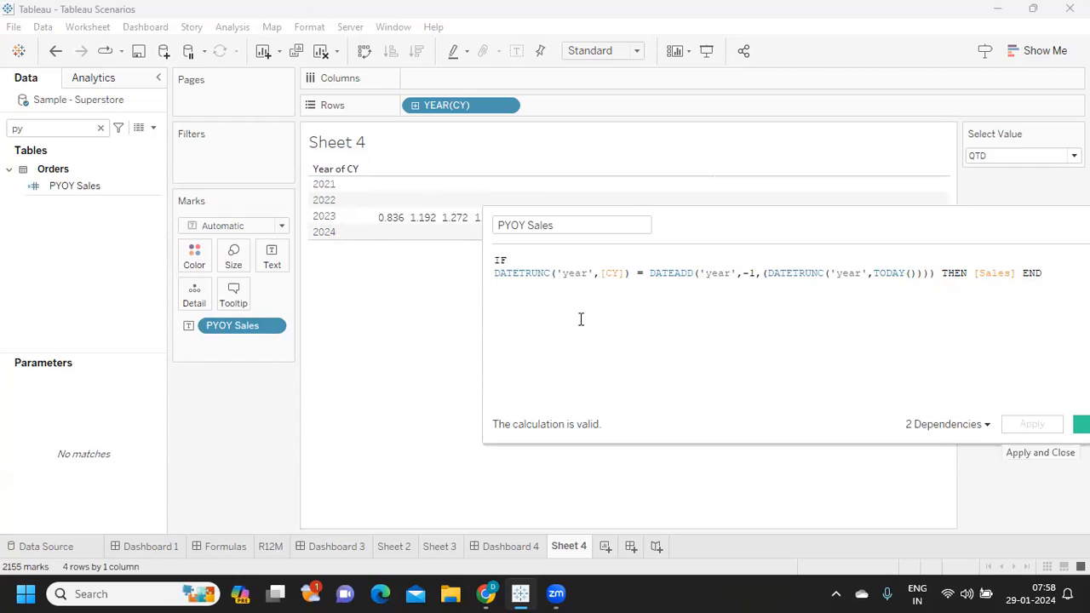
- Wrap the whole IF statement of PYOY Sales in SUM( ), apply the formula and close the calculation
{"action": "left_click", "coordinate": [496, 258]}
{"action": "key", "text": "Return"}
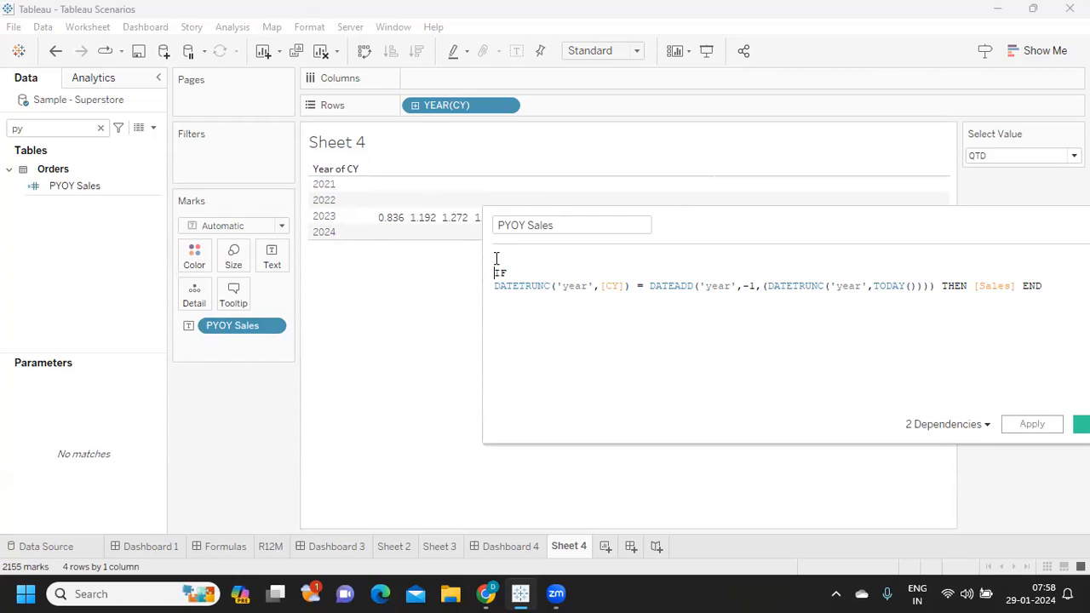
{"action": "type", "text": "SUM"}
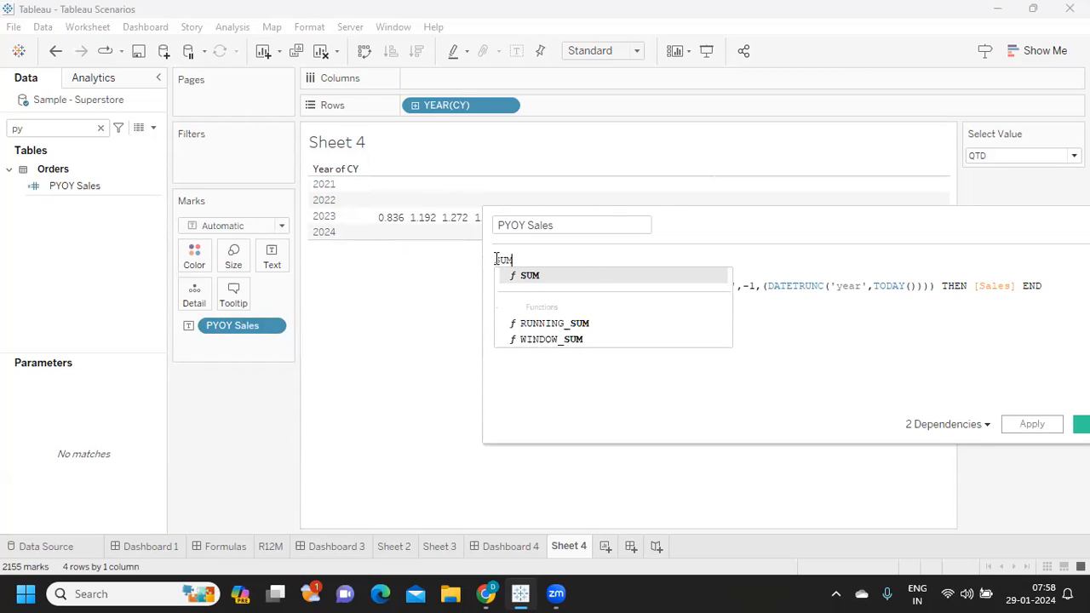
{"action": "type", "text": "("}
{"action": "left_click", "coordinate": [1056, 290]}
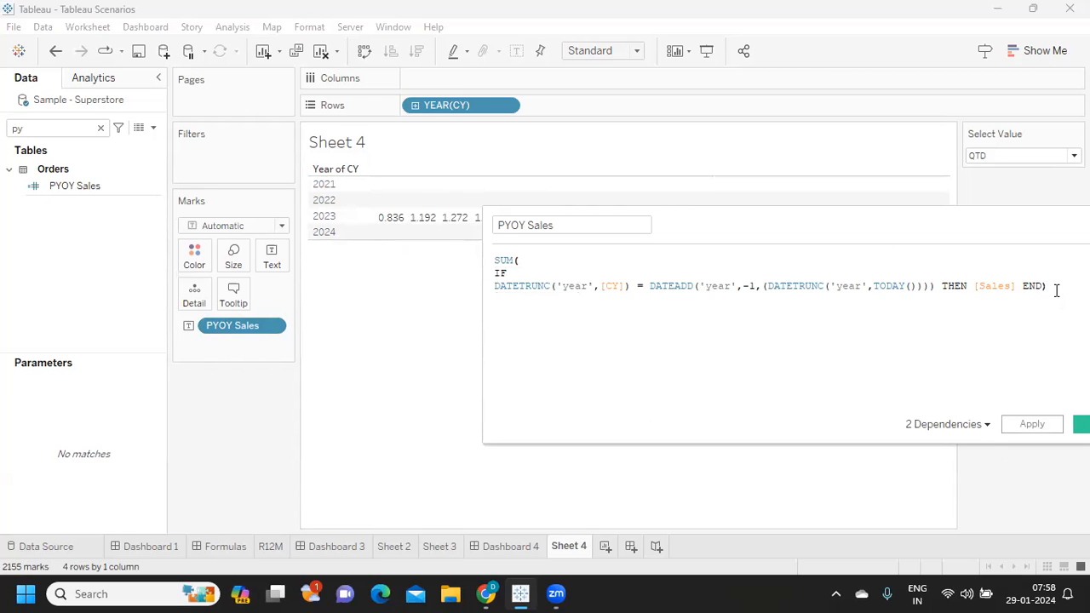
{"action": "left_click", "coordinate": [1037, 424]}
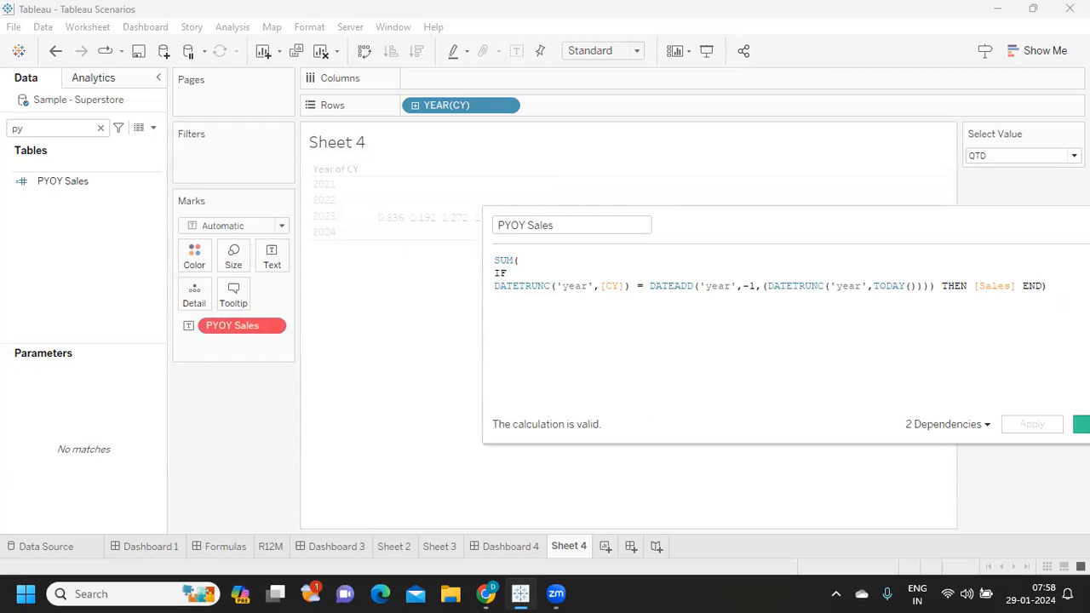
{"action": "left_click", "coordinate": [1082, 424]}
- Remove PYOY Sales from the marks of Sheet 4 and review its calculation formula without changing it
{"action": "left_click", "coordinate": [237, 327]}
{"action": "left_click_drag", "start_coordinate": [236, 327], "coordinate": [77, 172]}
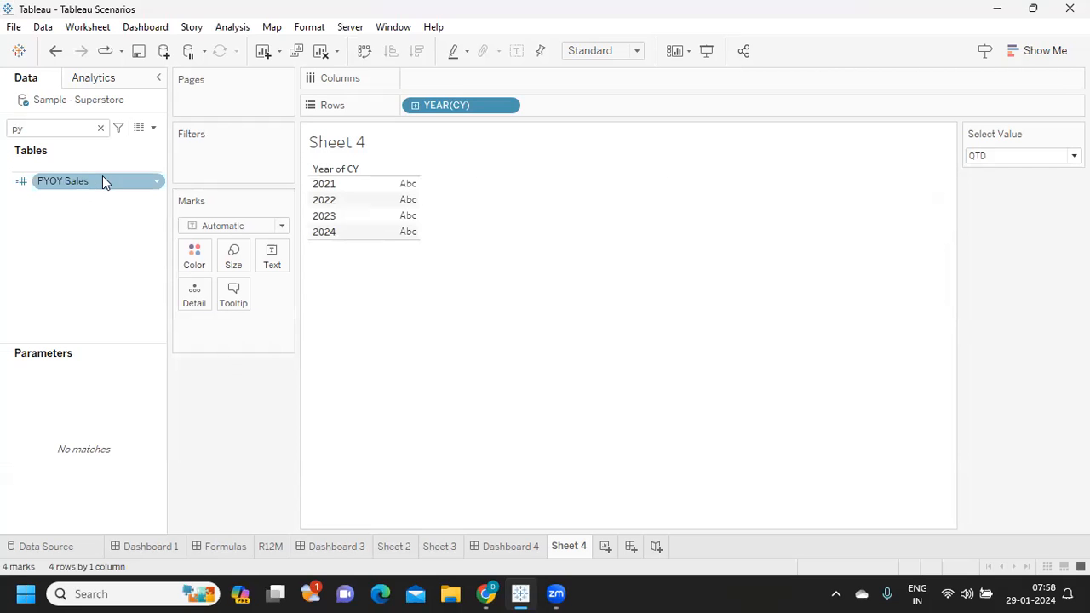
{"action": "left_click", "coordinate": [157, 181]}
{"action": "left_click", "coordinate": [177, 281]}
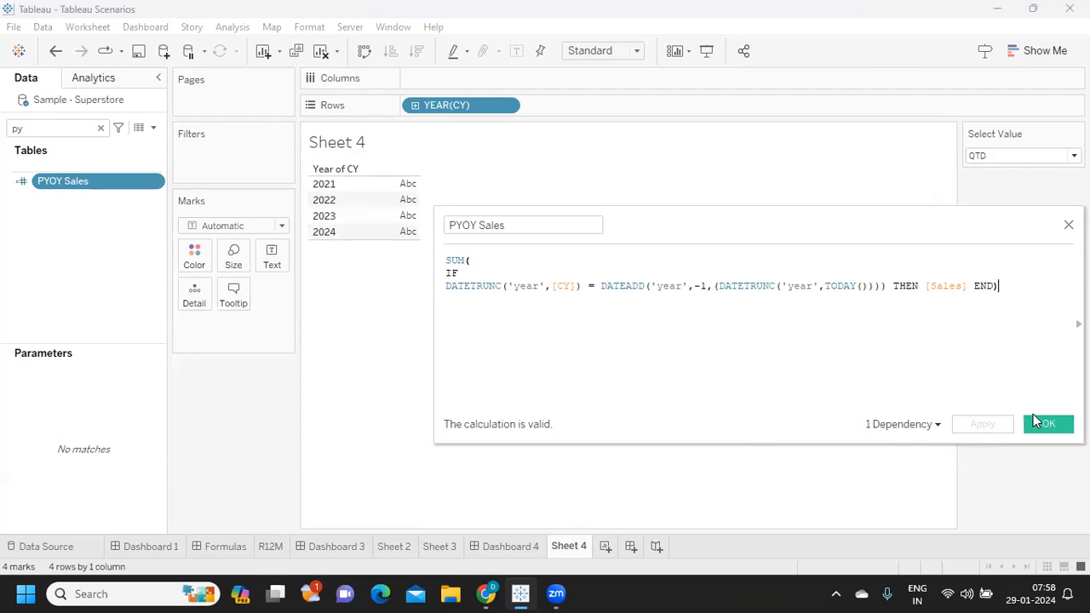
{"action": "left_click", "coordinate": [1048, 425]}
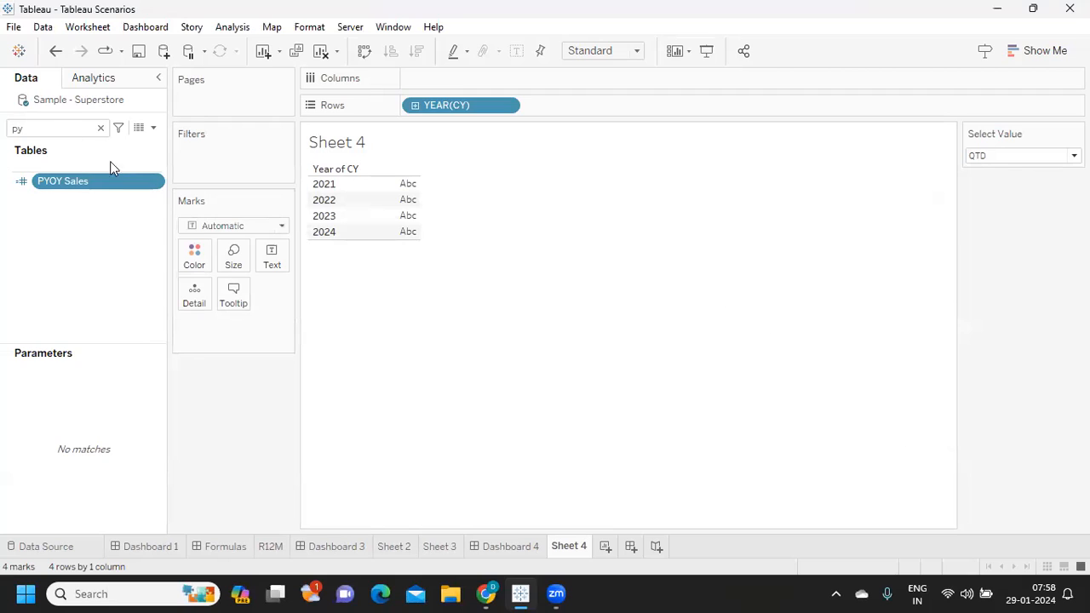
- Search the data fields for CY and clear the search to list all fields
{"action": "left_click", "coordinate": [15, 129]}
{"action": "key", "text": "BackSpace"}
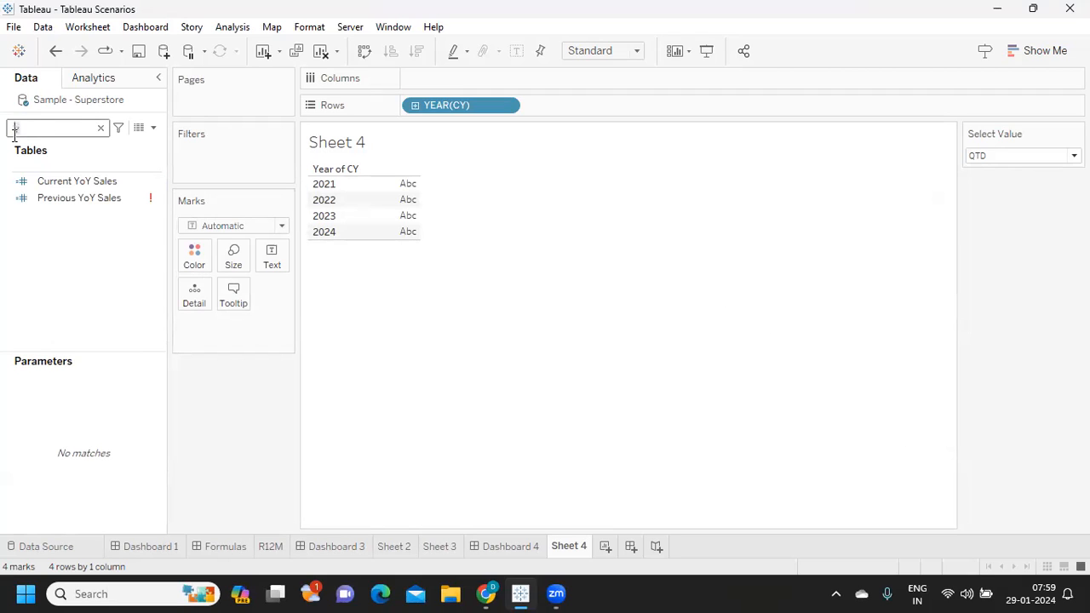
{"action": "key", "text": "Delete"}
{"action": "type", "text": "CY"}
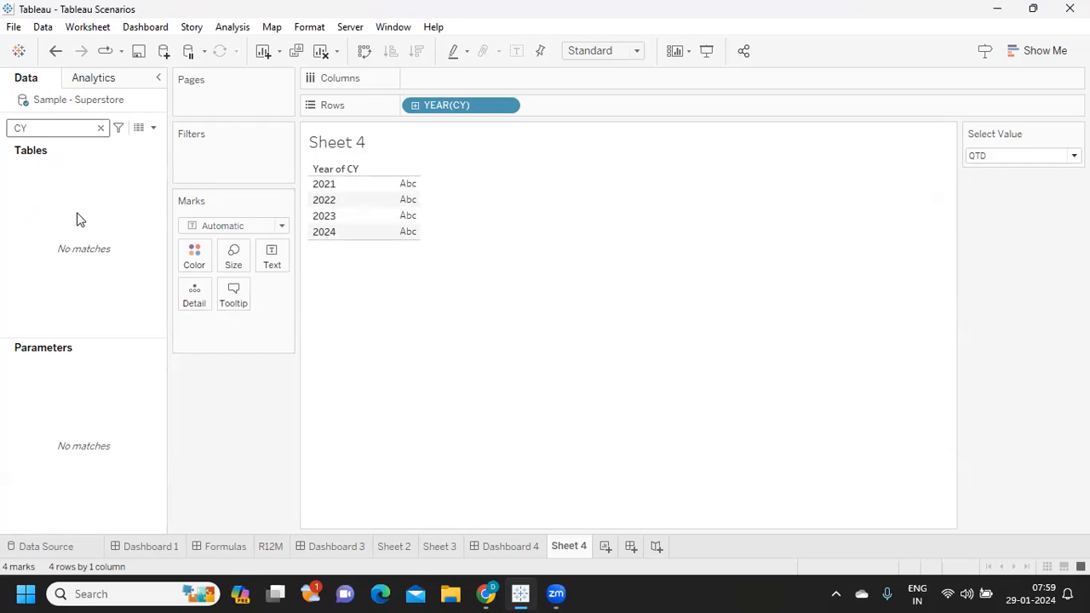
{"action": "key", "text": "BackSpace"}
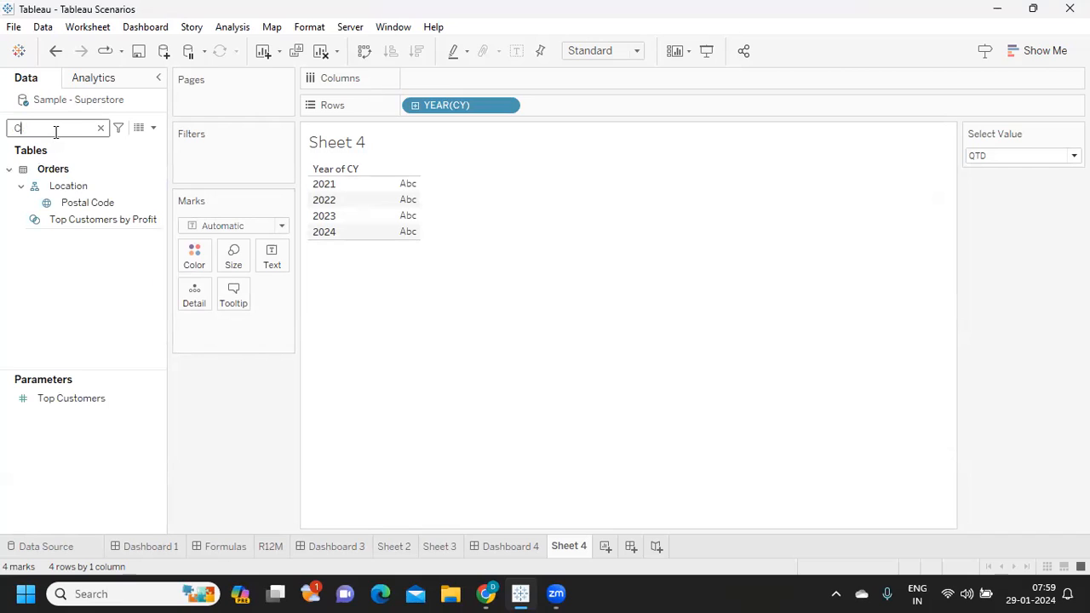
{"action": "key", "text": "BackSpace"}
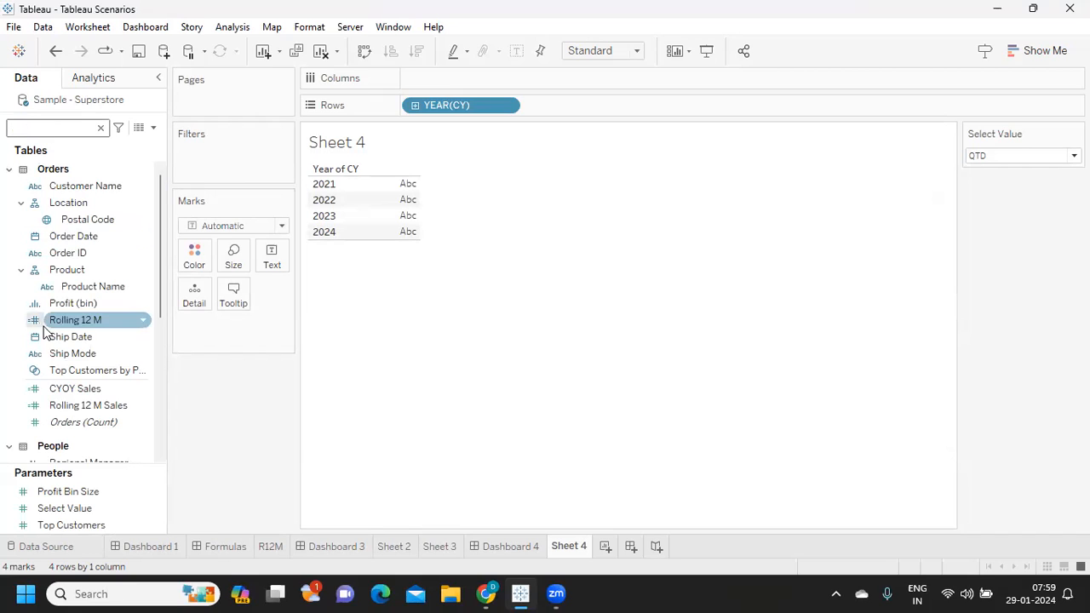
- Edit CYOY Sales to wrap its IF statement in SUM( ), apply the formula and close the calculation
{"action": "left_click", "coordinate": [143, 390]}
{"action": "left_click", "coordinate": [145, 389]}
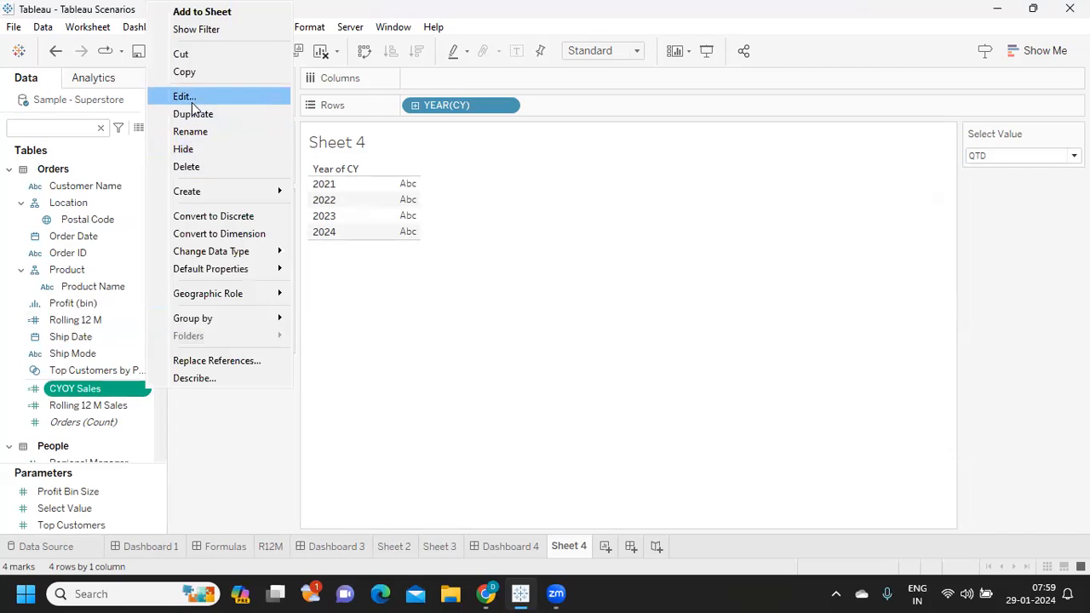
{"action": "left_click", "coordinate": [201, 97]}
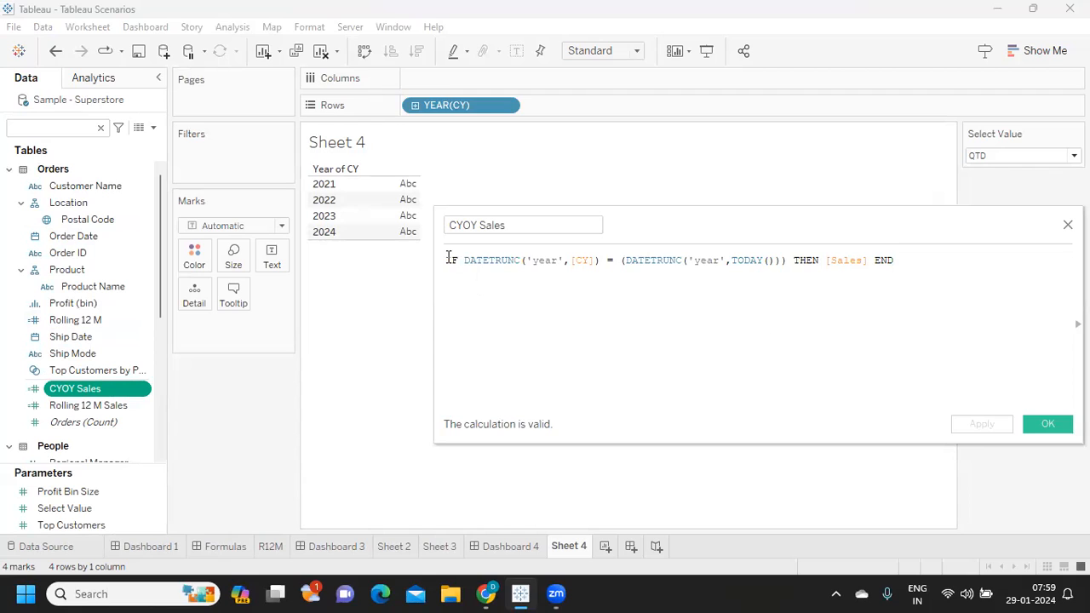
{"action": "left_click", "coordinate": [448, 259]}
{"action": "key", "text": "Return"}
{"action": "type", "text": "sum"}
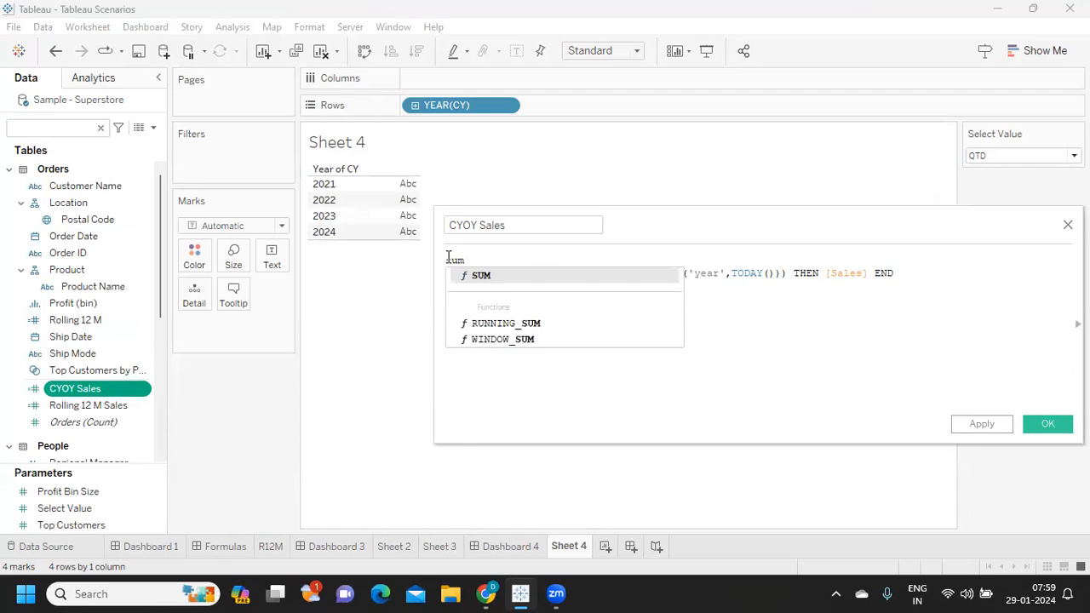
{"action": "key", "text": "Return"}
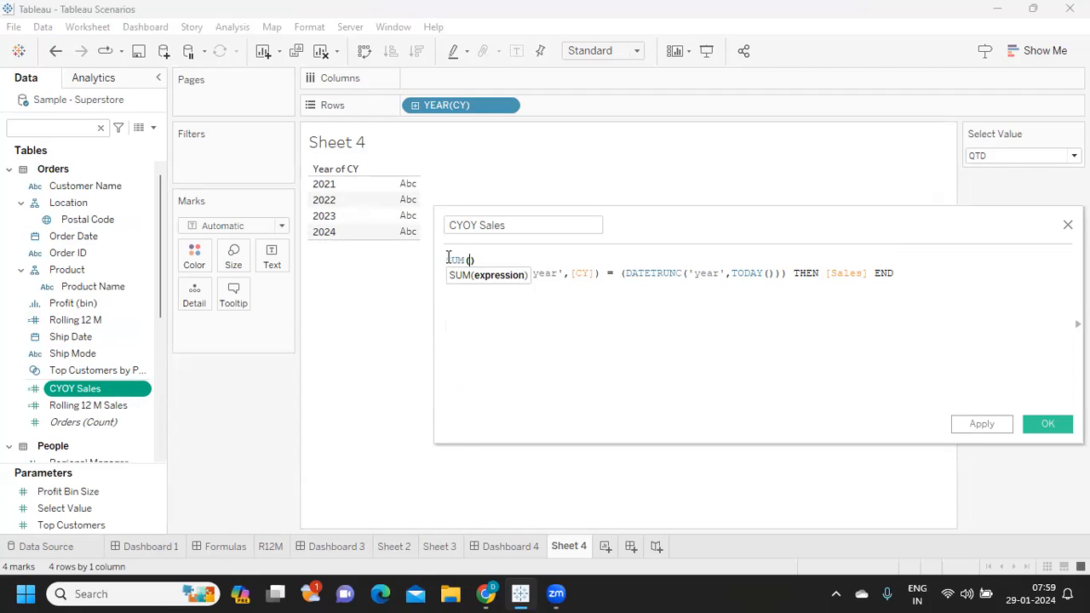
{"action": "left_click", "coordinate": [894, 273]}
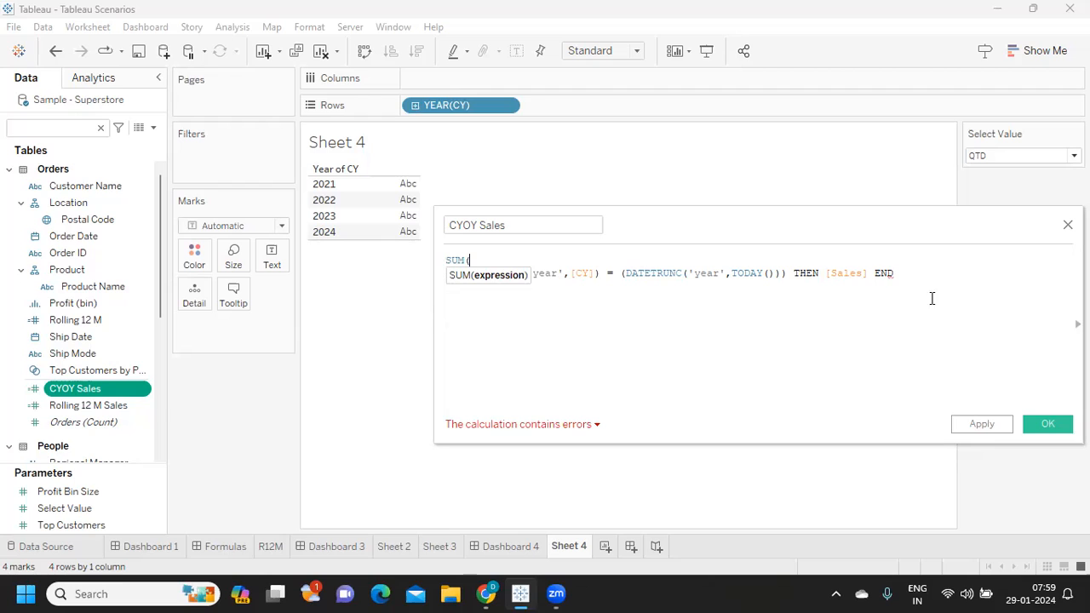
{"action": "type", "text": ")"}
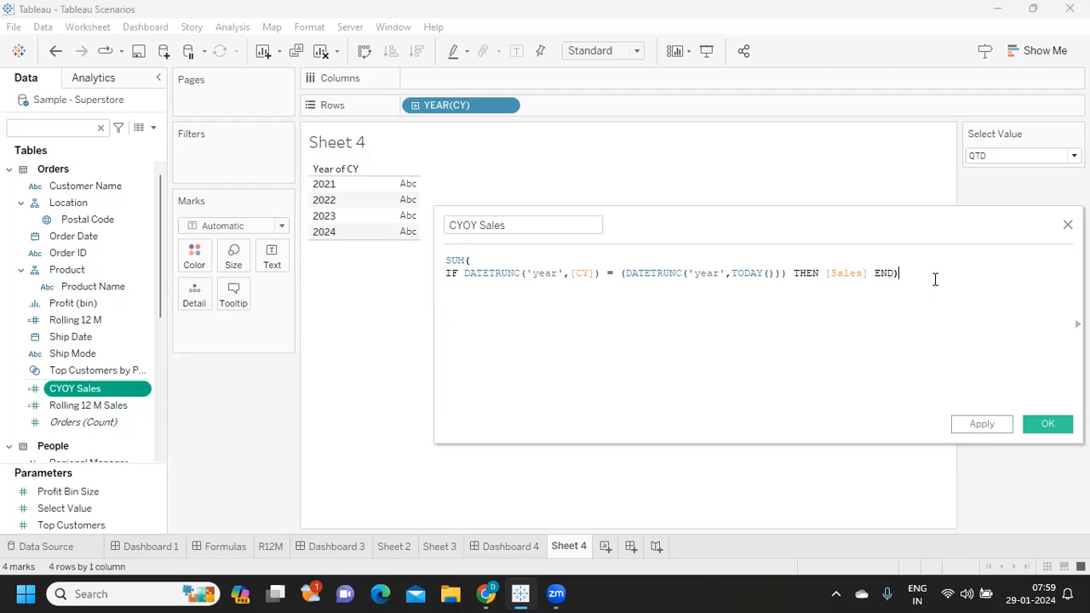
{"action": "left_click", "coordinate": [984, 425]}
{"action": "left_click", "coordinate": [1048, 424]}
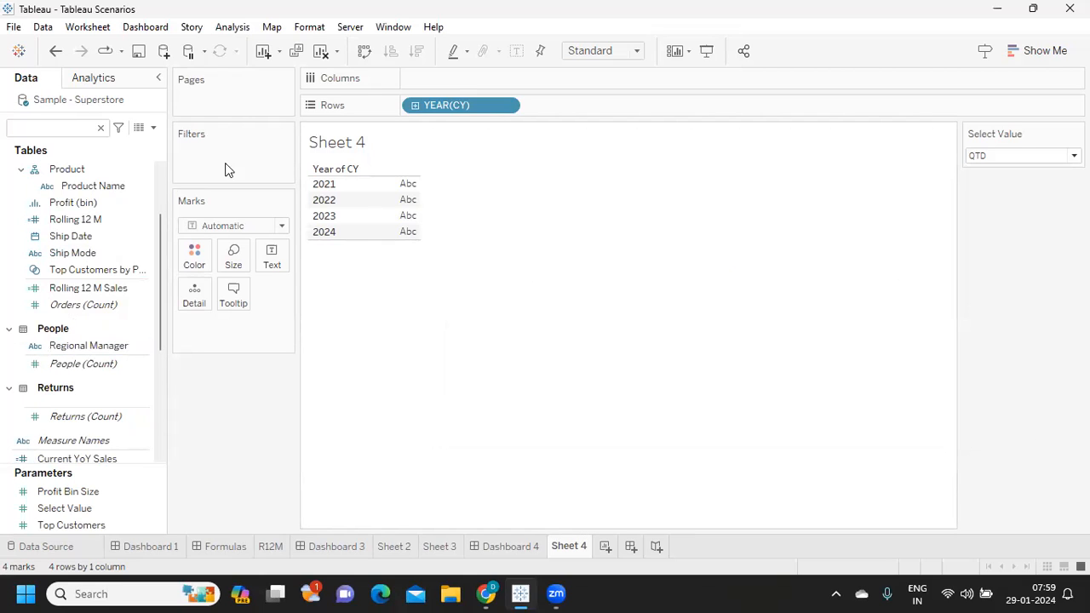
- Search the data fields for Yo and review the PYOY Sales formula
{"action": "left_click", "coordinate": [49, 126]}
{"action": "type", "text": "Yo"}
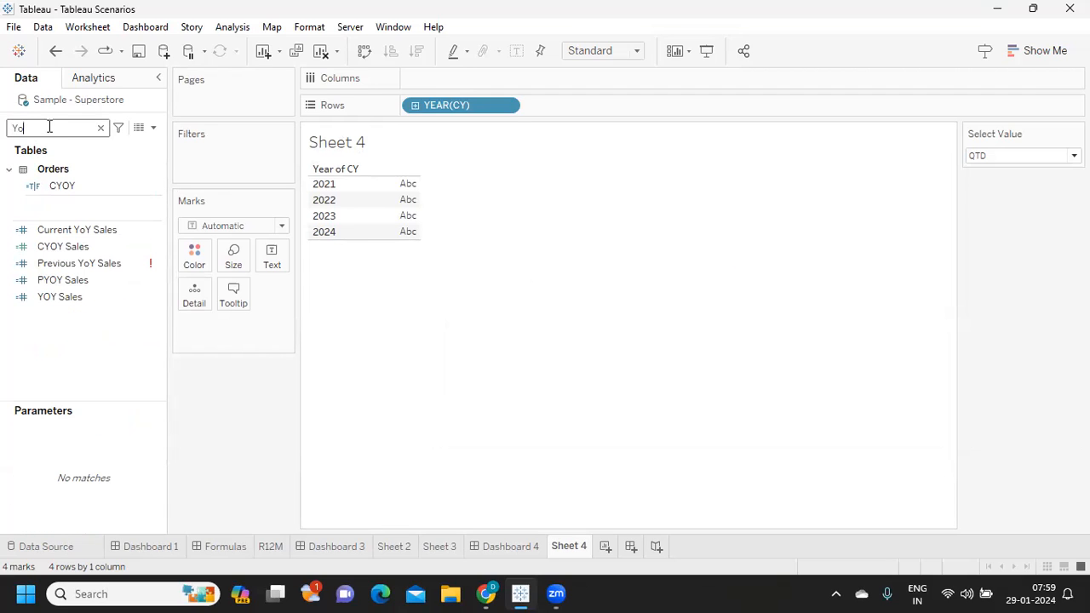
{"action": "left_click", "coordinate": [157, 282]}
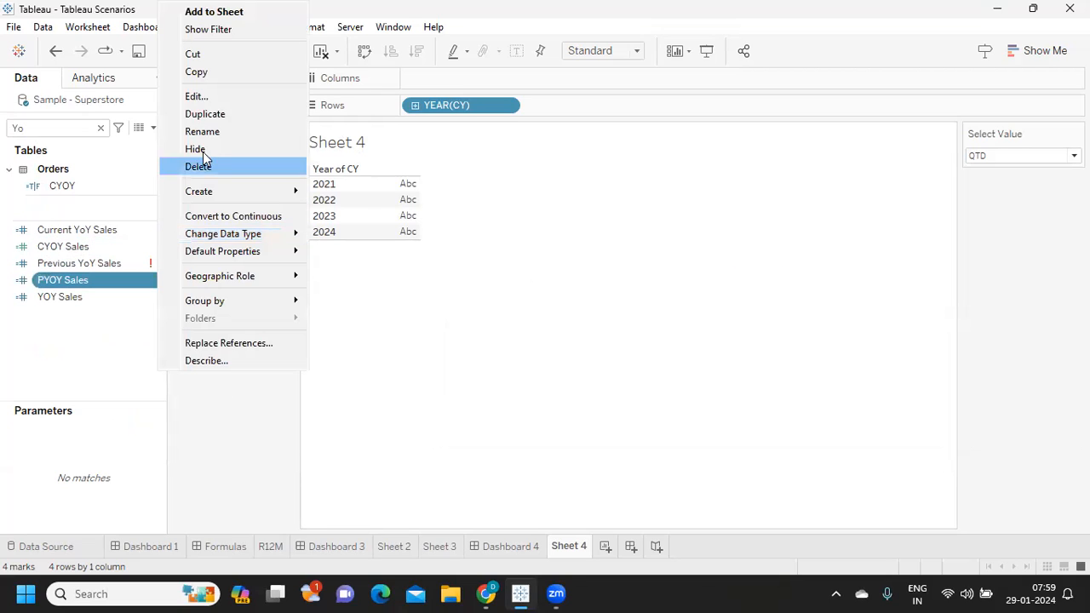
{"action": "left_click", "coordinate": [197, 96]}
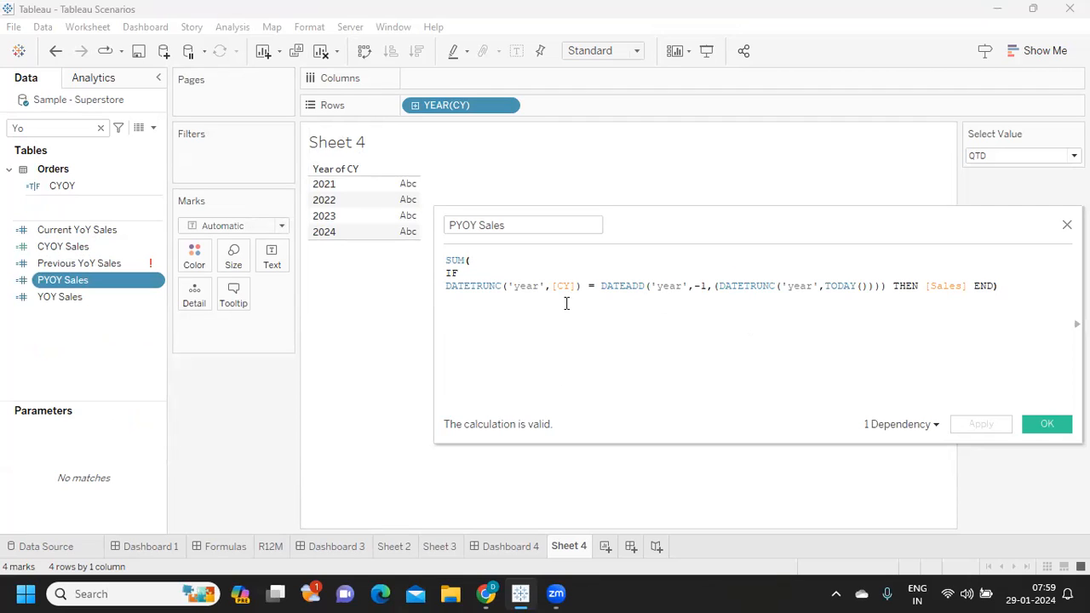
{"action": "left_click", "coordinate": [1043, 424]}
- Replace the YOY Sales formula with [CYOY Sales]-[PYOY Sales ]
{"action": "left_click", "coordinate": [158, 298]}
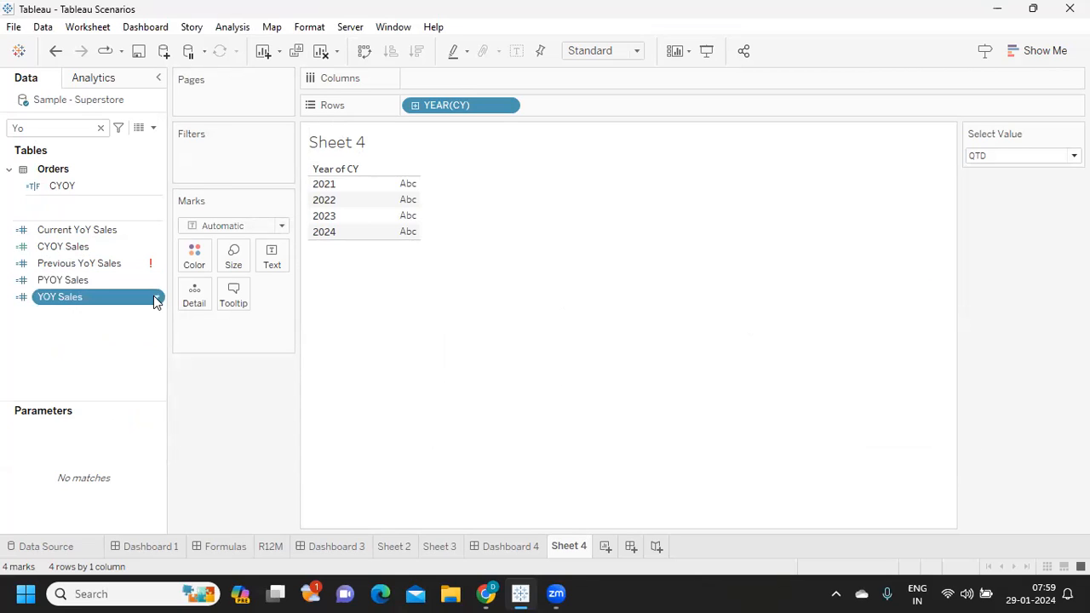
{"action": "left_click", "coordinate": [183, 96]}
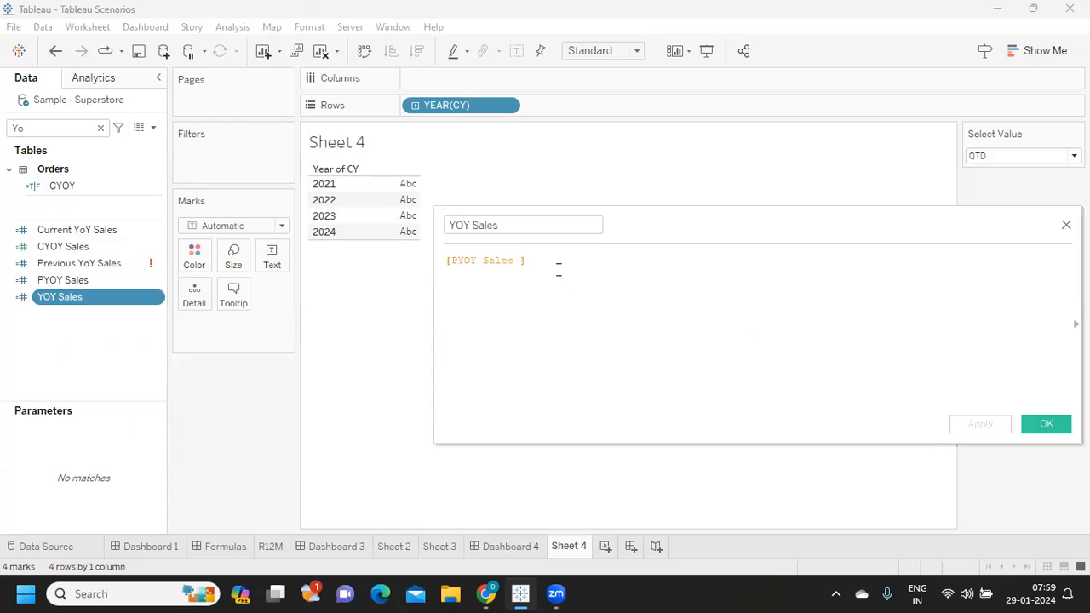
{"action": "left_click_drag", "start_coordinate": [557, 270], "coordinate": [372, 261]}
{"action": "type", "text": "cy"}
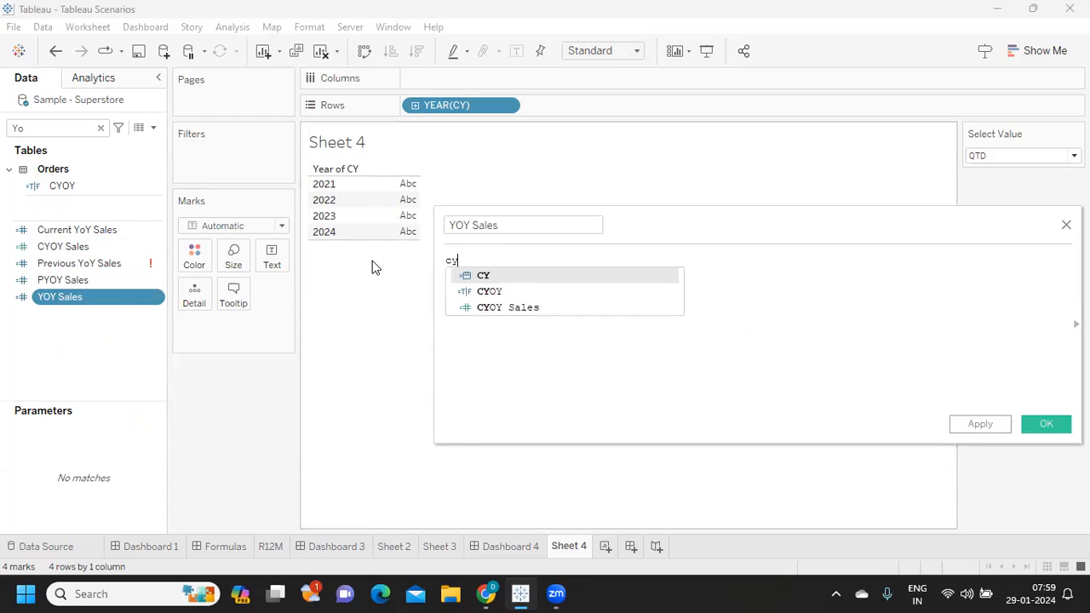
{"action": "key", "text": "Down"}
{"action": "key", "text": "Down"}
{"action": "key", "text": "Return"}
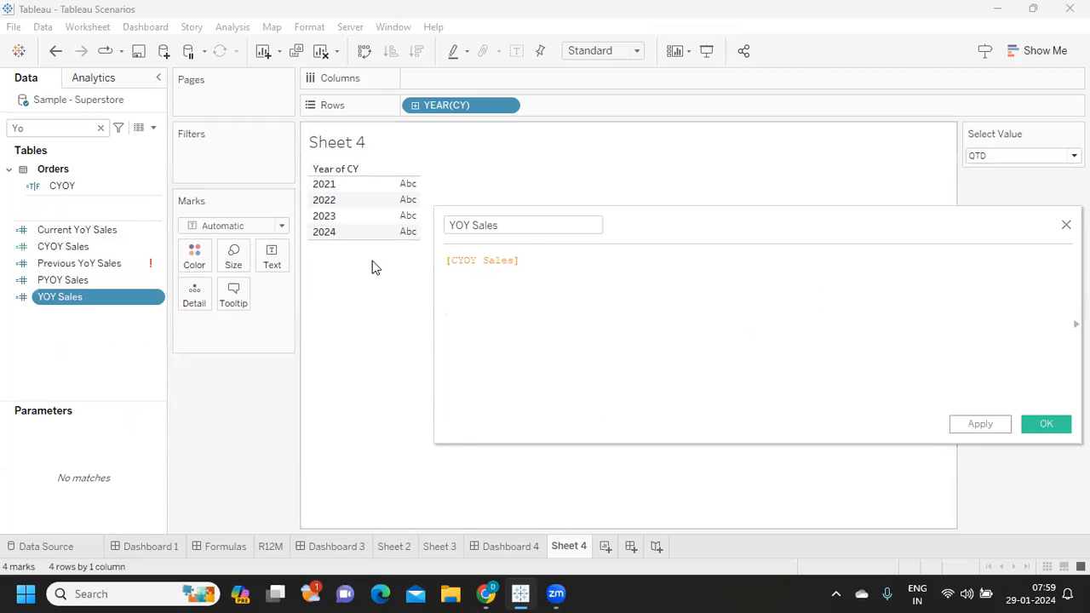
{"action": "type", "text": "-py"}
{"action": "key", "text": "Return"}
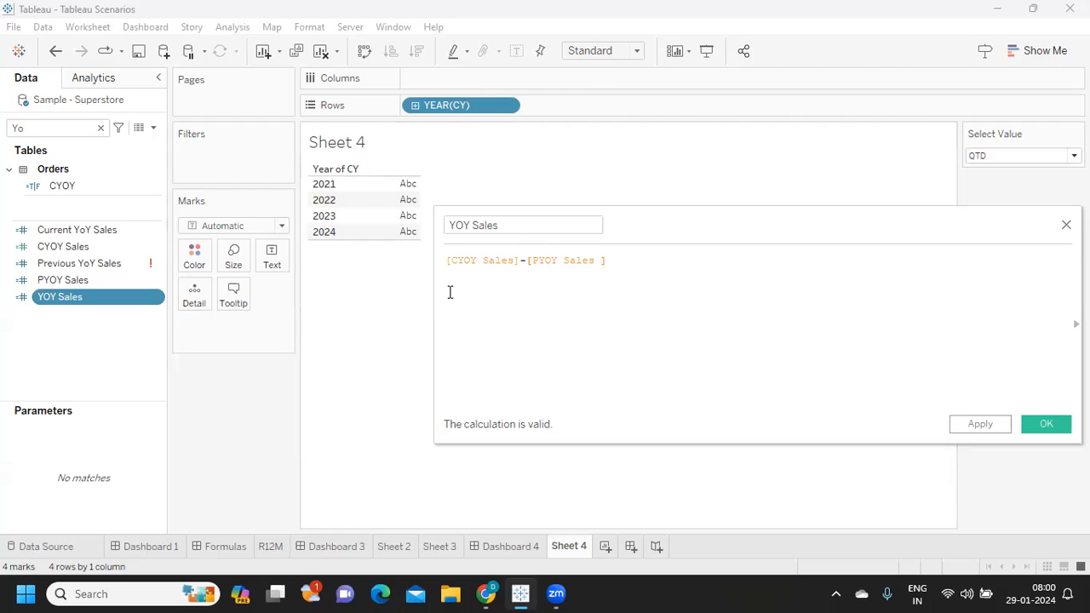
- Remove YEAR(CY) from the rows and show YOY Sales as text on Sheet 4
{"action": "left_click_drag", "start_coordinate": [428, 105], "coordinate": [214, 395]}
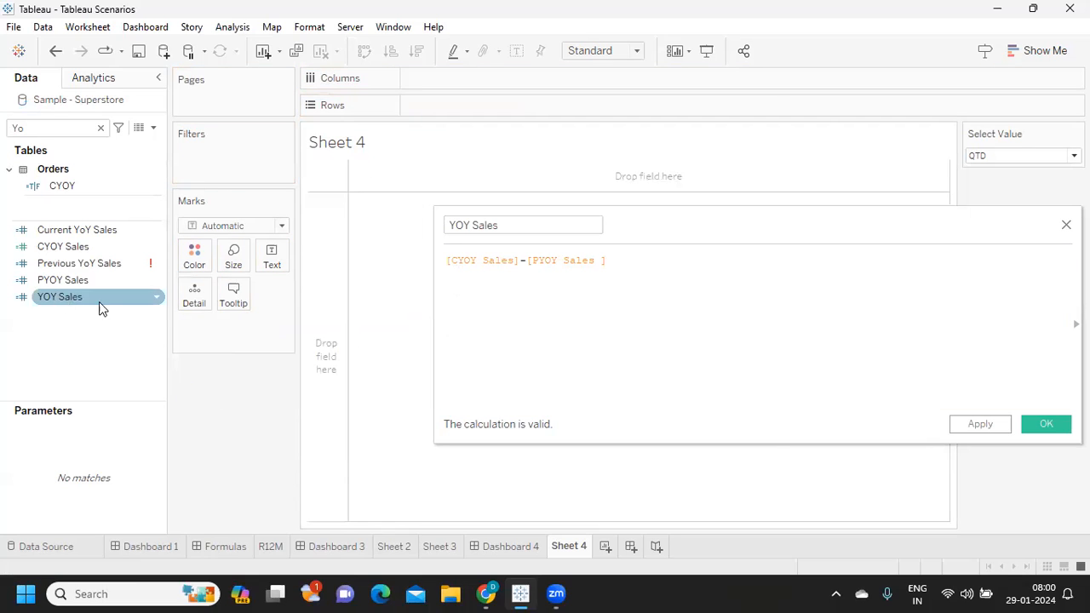
{"action": "left_click_drag", "start_coordinate": [63, 292], "coordinate": [279, 256]}
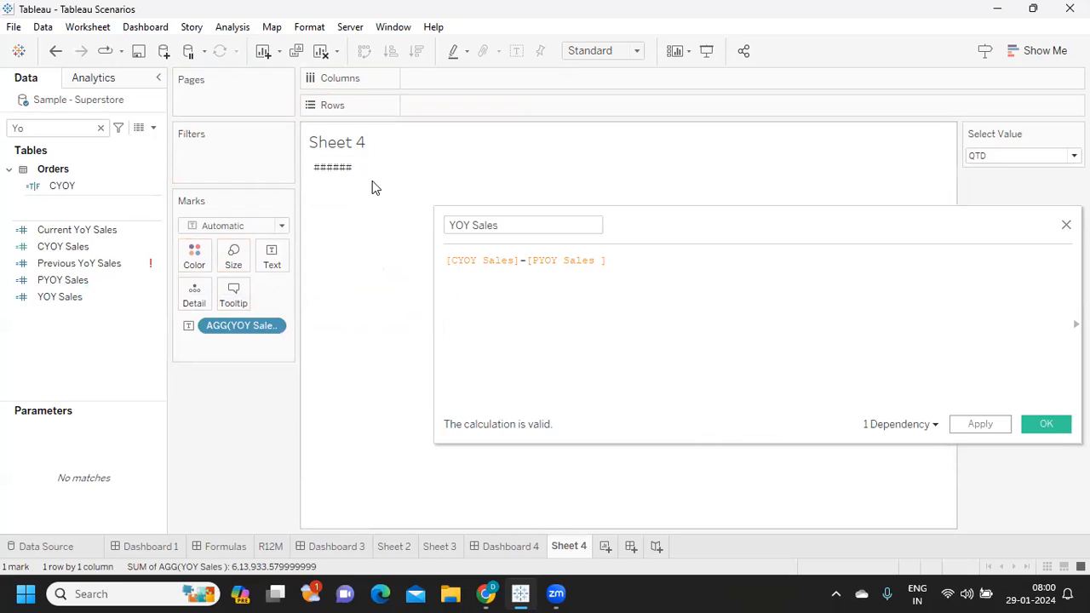
{"action": "mouse_move", "coordinate": [345, 174]}
- Change the YOY Sales formula to ([CYOY Sales]-[PYOY Sales ])/[PYOY Sales ]*100, save it and check the value on the sheet
{"action": "left_click", "coordinate": [449, 259]}
{"action": "type", "text": "("}
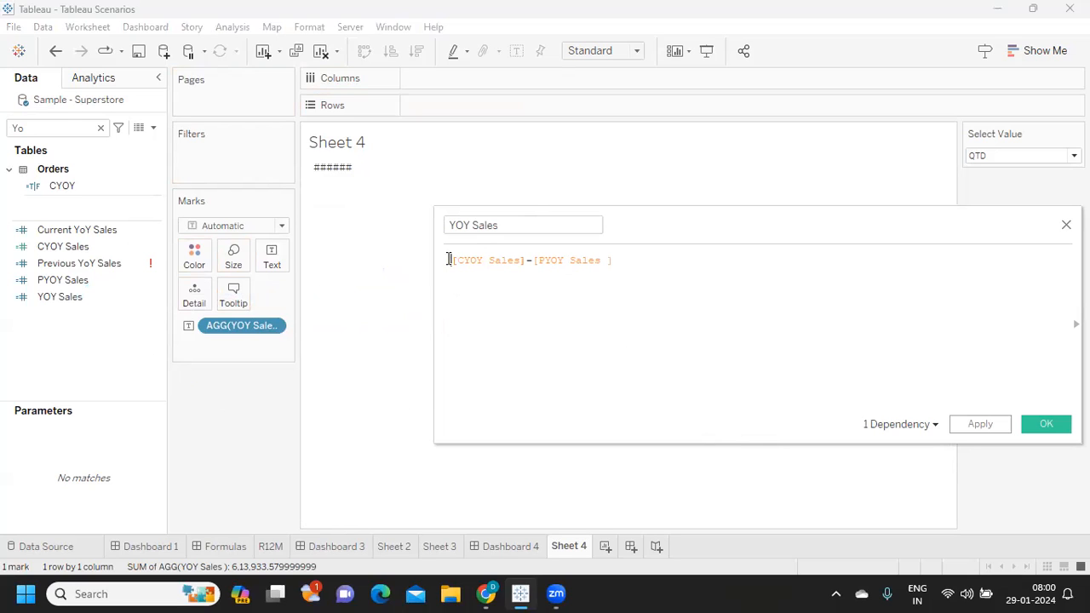
{"action": "left_click", "coordinate": [640, 263]}
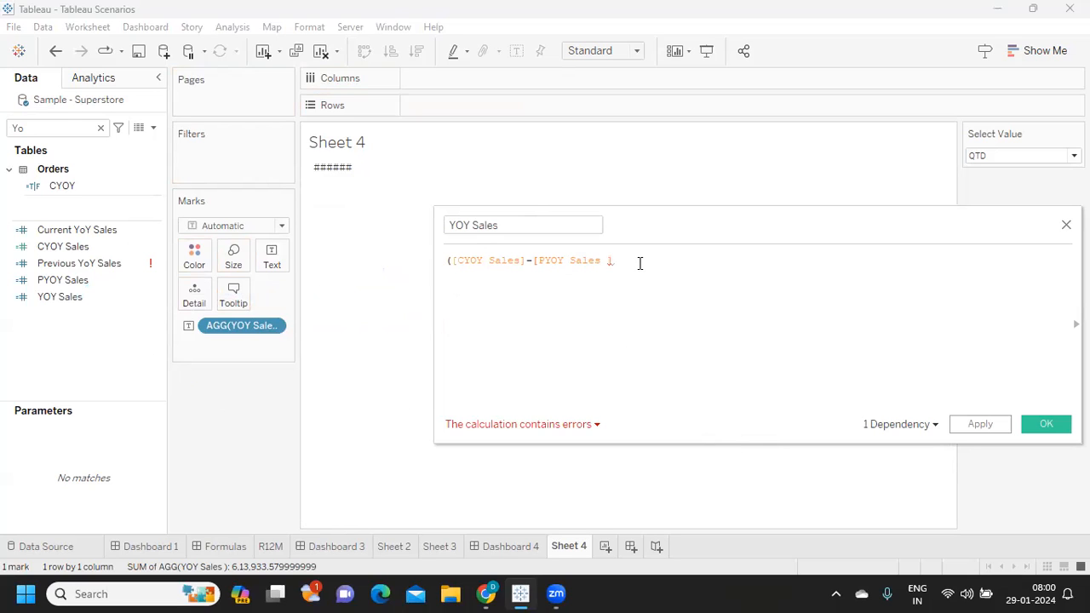
{"action": "type", "text": ")/py"}
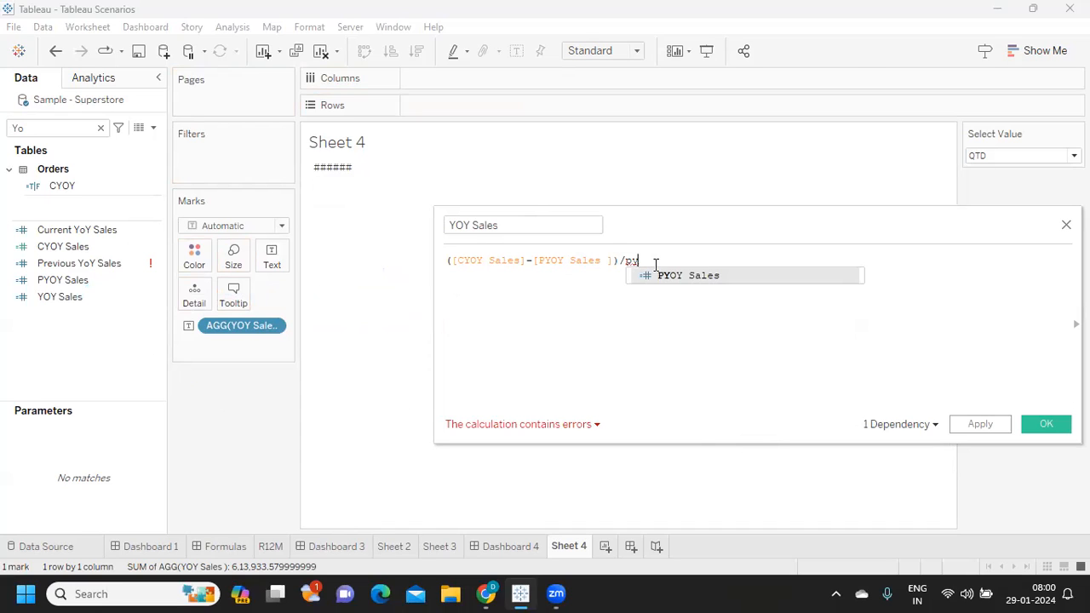
{"action": "left_click", "coordinate": [678, 274]}
{"action": "type", "text": "*100"}
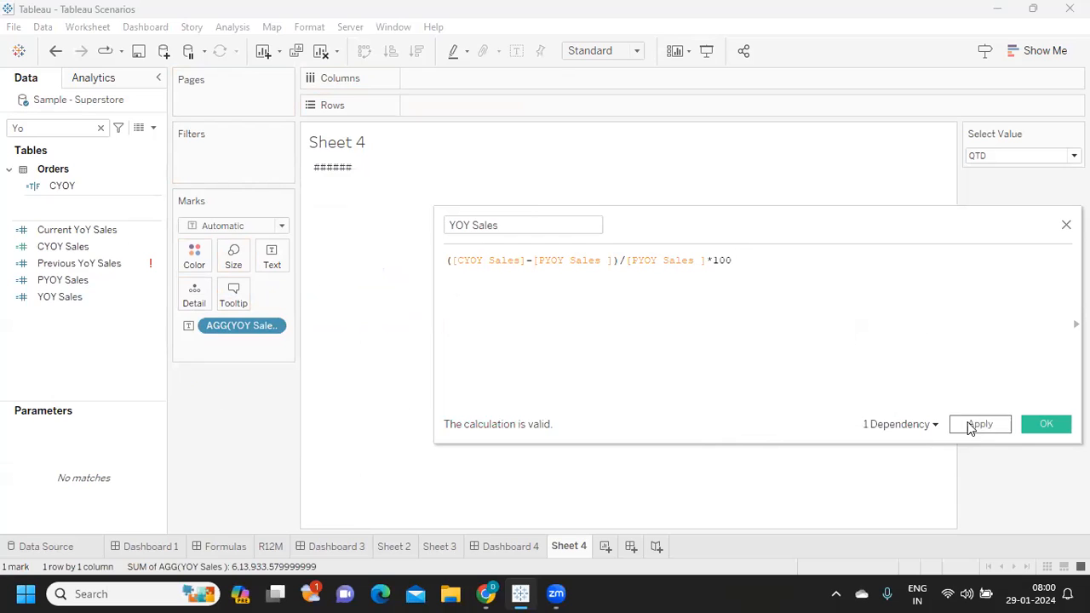
{"action": "left_click", "coordinate": [969, 428]}
{"action": "left_click", "coordinate": [1049, 426]}
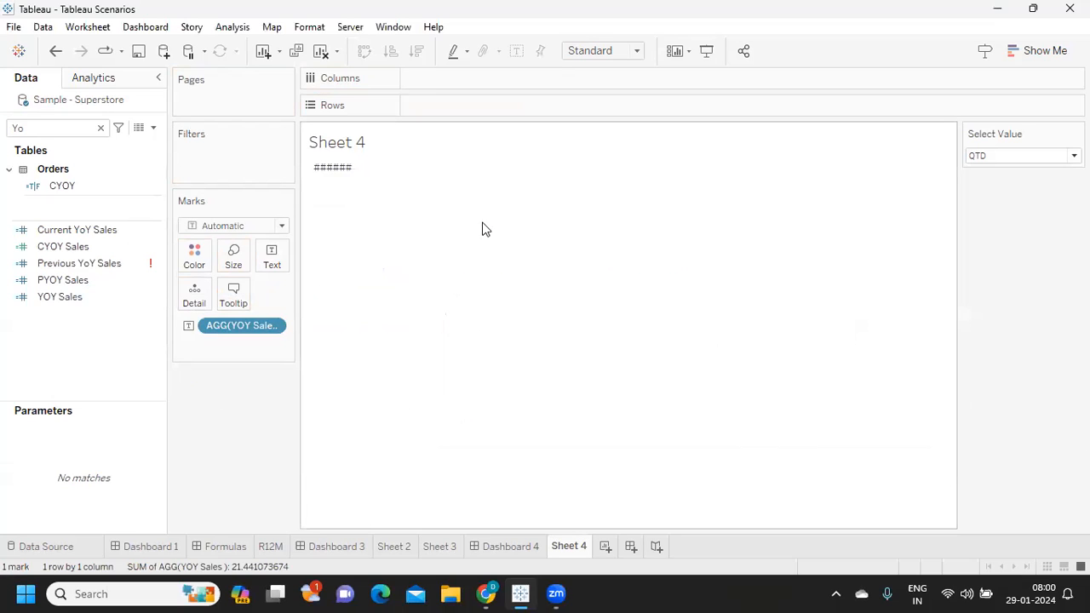
{"action": "mouse_move", "coordinate": [334, 175]}
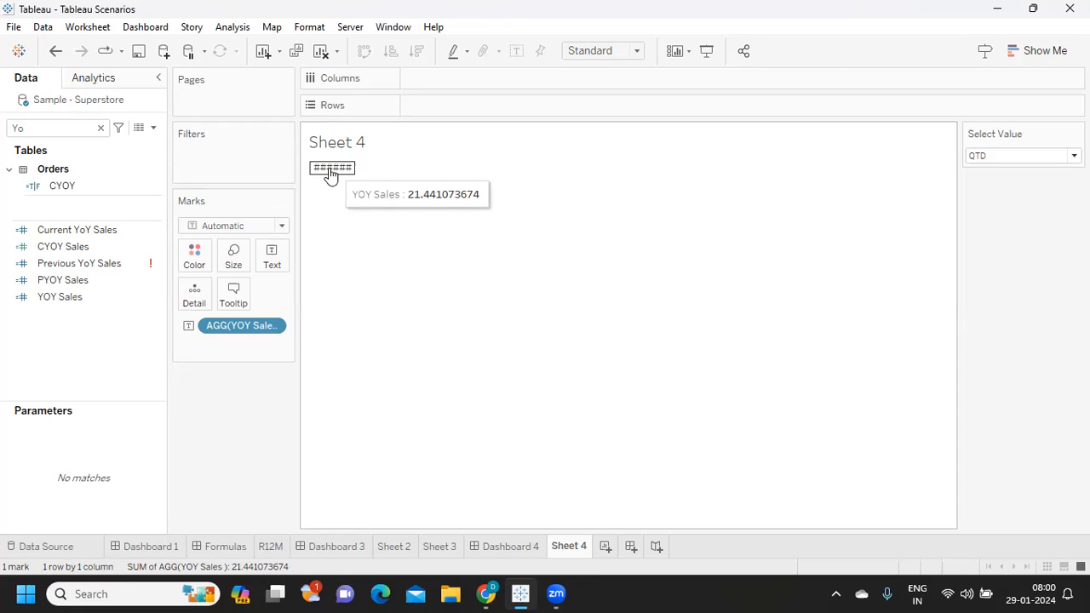
{"action": "left_click", "coordinate": [67, 298]}
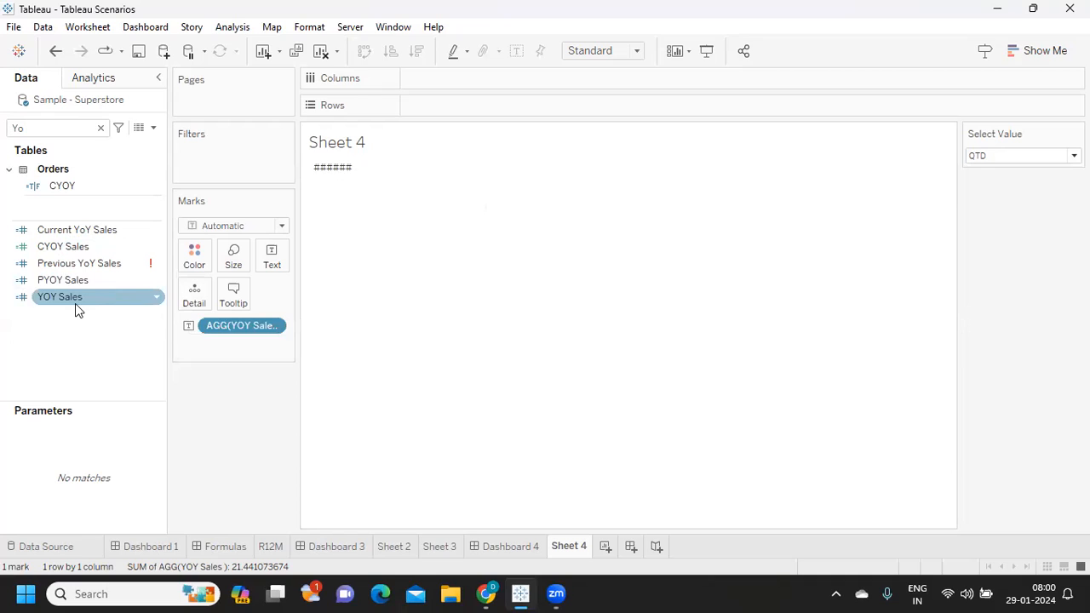
- Clear the field search and relabel value 4 of the Select Value parameter as the year-over-year option, saving the parameter
{"action": "left_click", "coordinate": [92, 128]}
{"action": "left_click", "coordinate": [99, 129]}
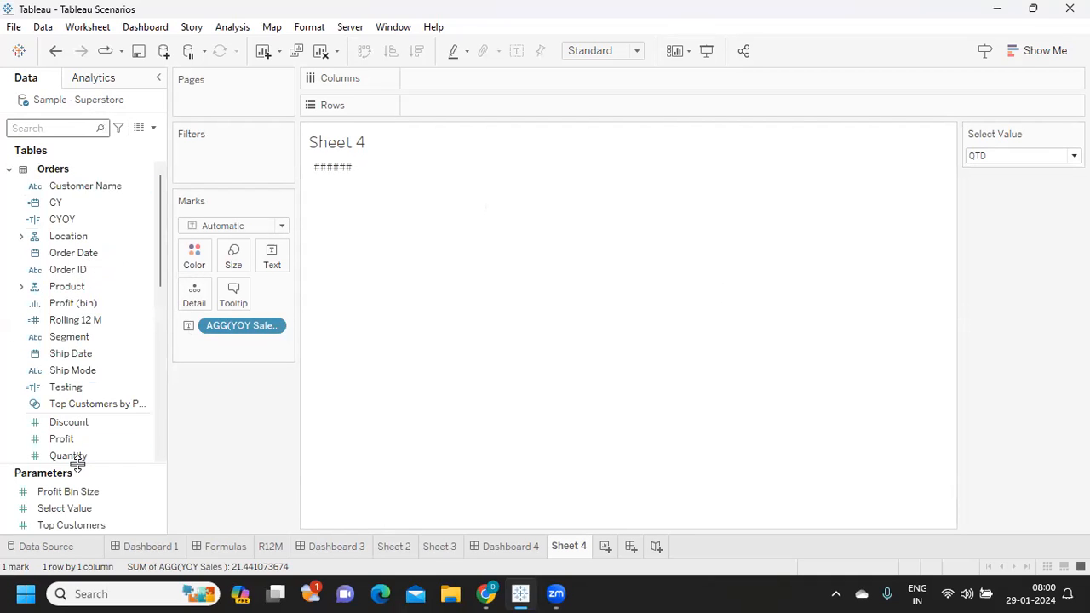
{"action": "right_click", "coordinate": [157, 511]}
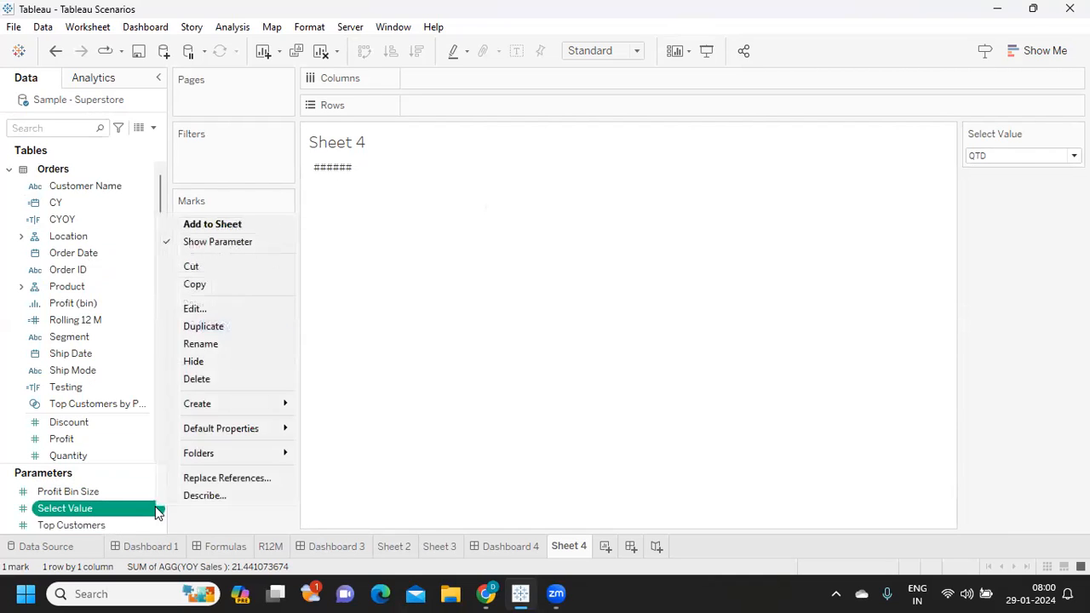
{"action": "left_click", "coordinate": [207, 308]}
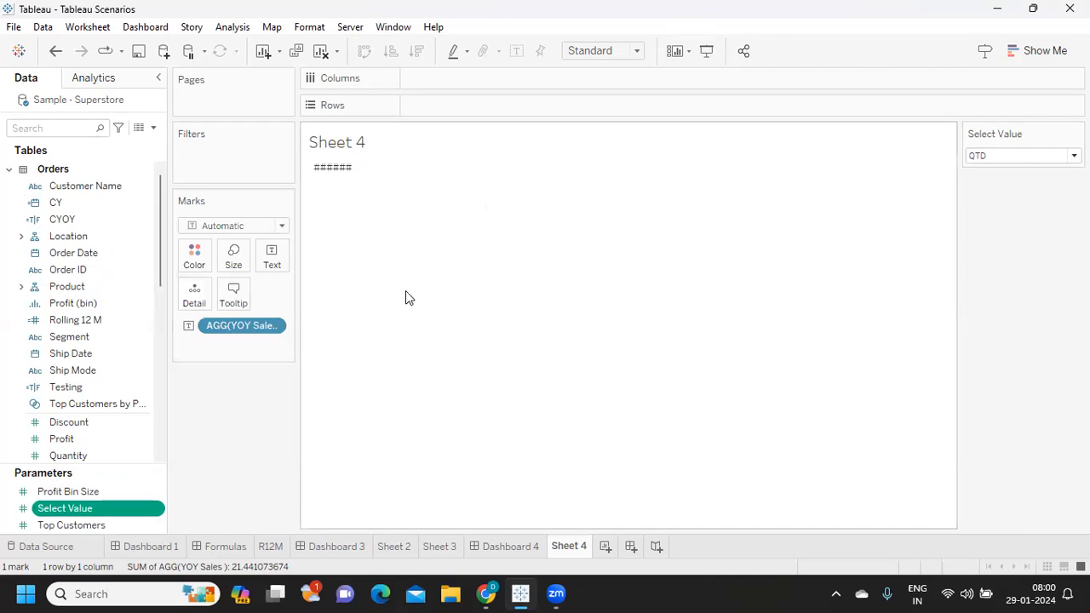
{"action": "left_click", "coordinate": [467, 410]}
{"action": "left_click", "coordinate": [467, 411]}
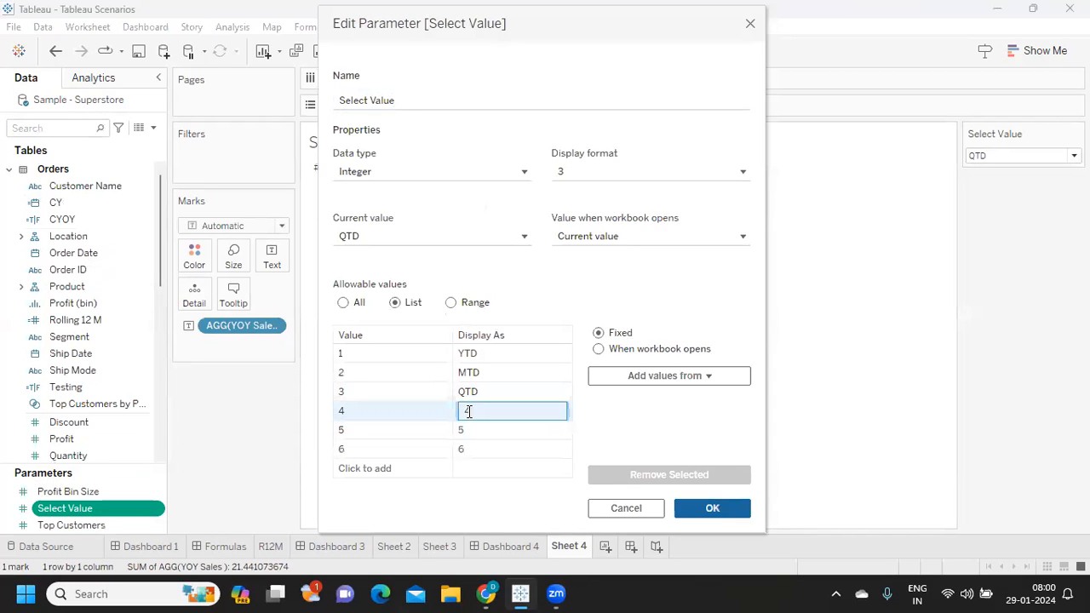
{"action": "type", "text": "YOY"}
{"action": "left_click", "coordinate": [710, 509]}
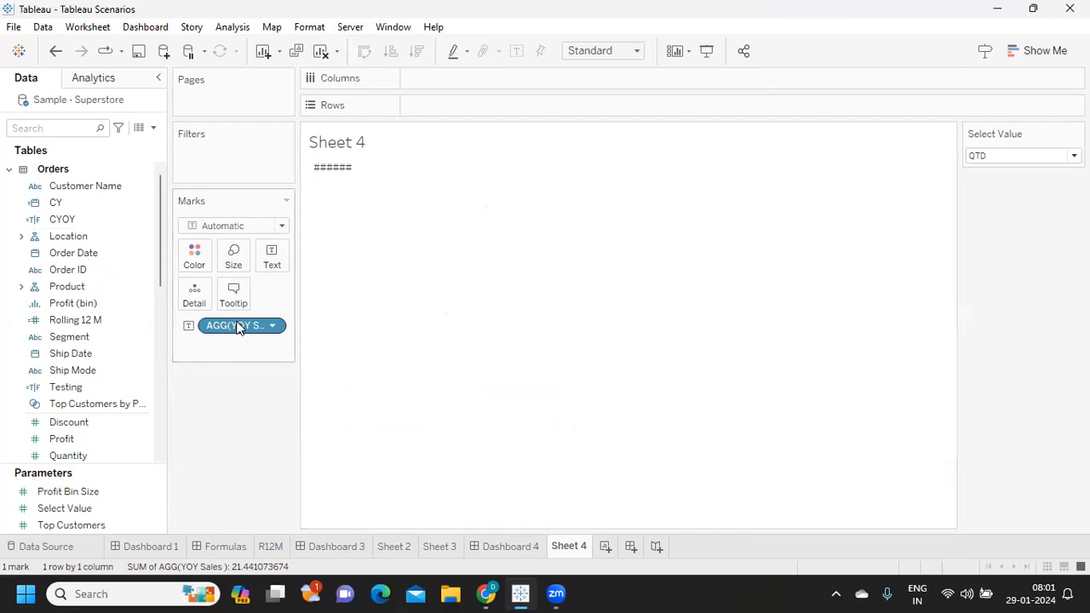
- Remove YOY Sales from the Sheet 4 marks and search the data fields for SE
{"action": "left_click_drag", "start_coordinate": [237, 326], "coordinate": [239, 391]}
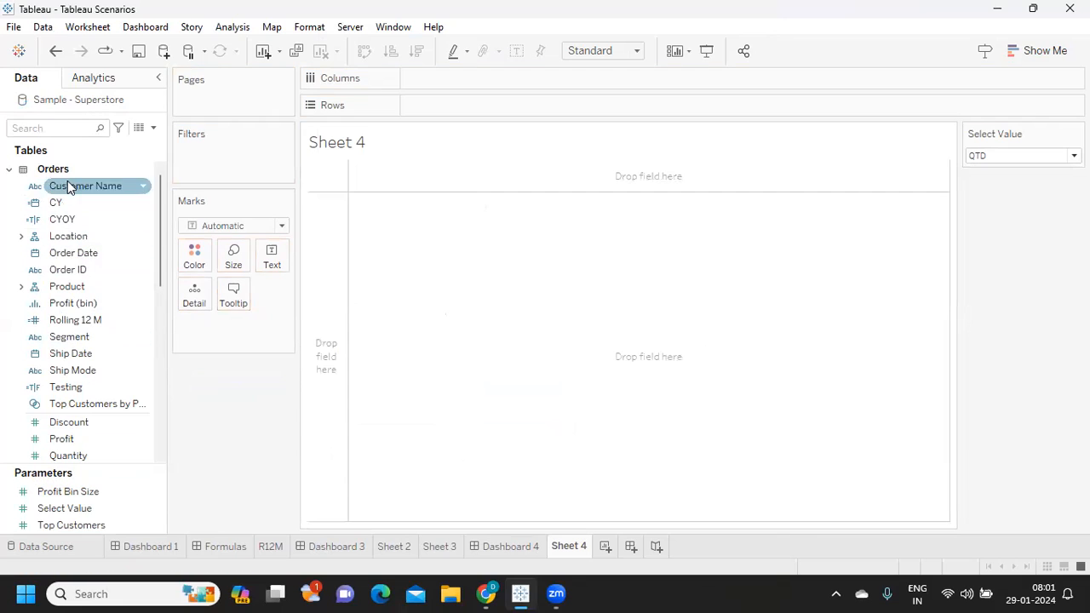
{"action": "left_click", "coordinate": [62, 130]}
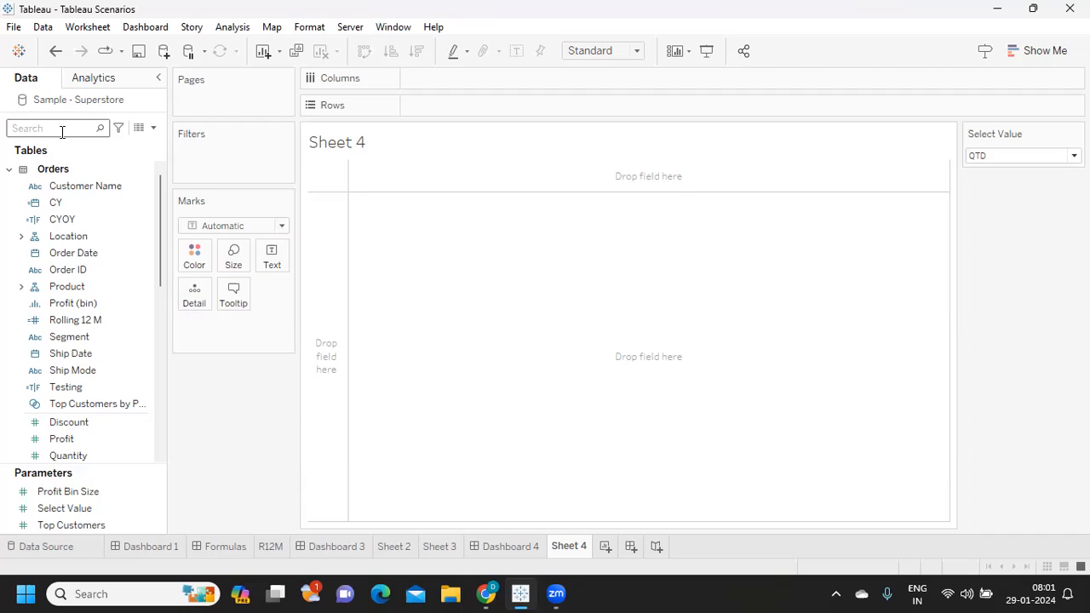
{"action": "type", "text": "ZE"}
{"action": "key", "text": "BackSpace"}
{"action": "key", "text": "BackSpace"}
{"action": "type", "text": "SE"}
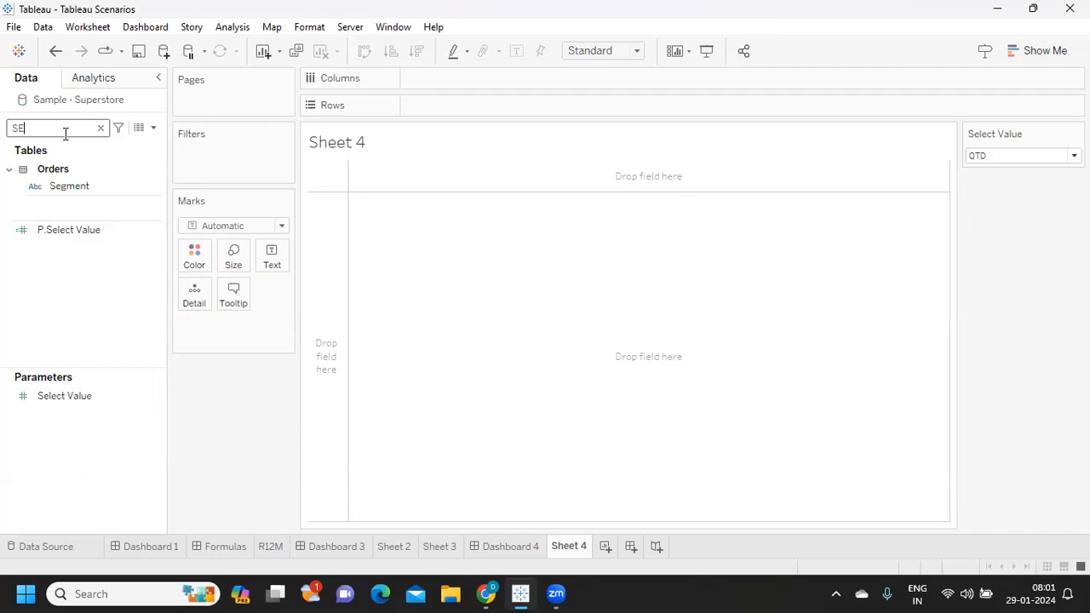
- Add the line WHEN 4 THEN [YOY Sales ] before END in the P.Select Value calculation and apply it
{"action": "left_click", "coordinate": [158, 232]}
{"action": "left_click", "coordinate": [196, 308]}
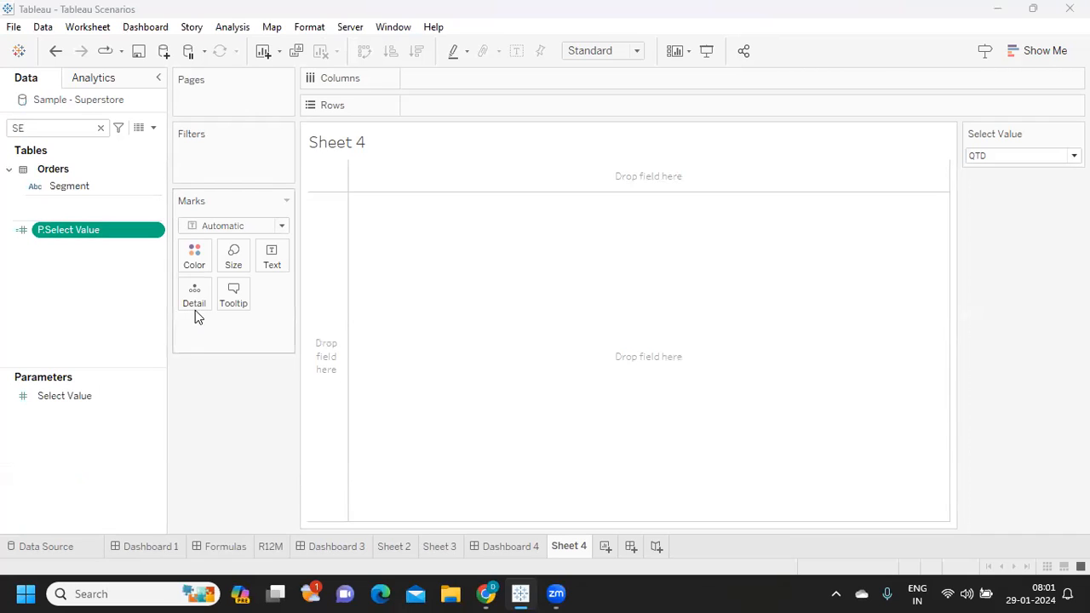
{"action": "left_click", "coordinate": [593, 299]}
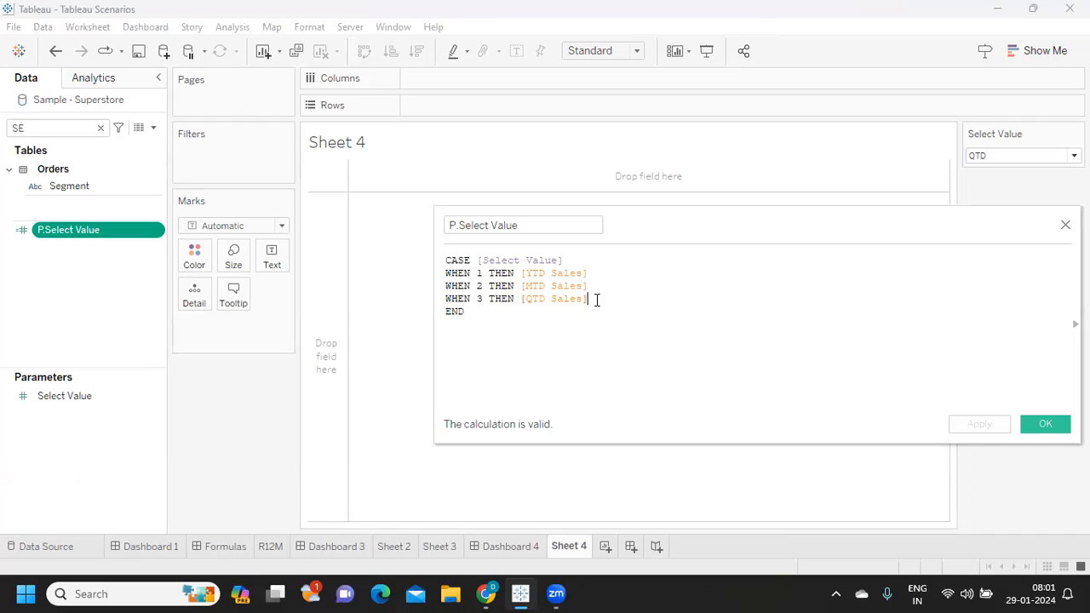
{"action": "key", "text": "Return"}
{"action": "type", "text": "WHE"}
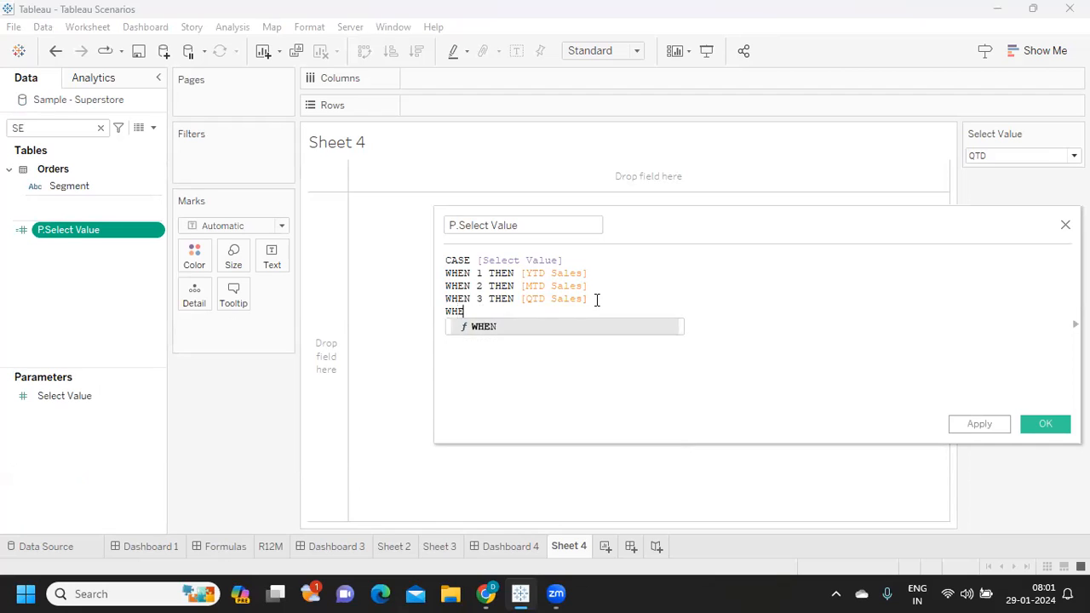
{"action": "type", "text": "N 4 THEN [YOY Sales ]"}
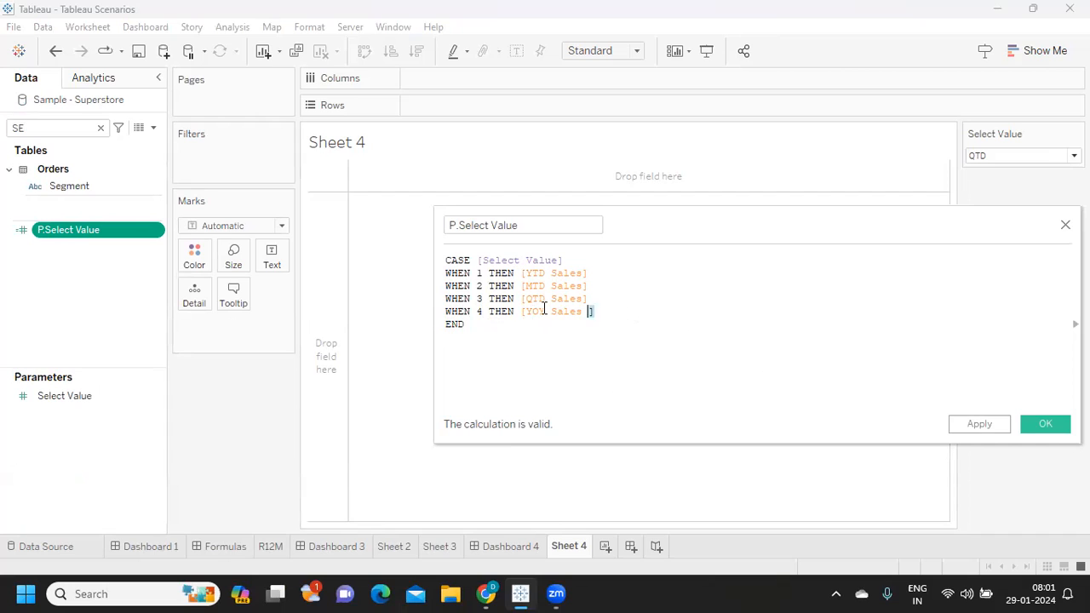
{"action": "left_click_drag", "start_coordinate": [544, 310], "coordinate": [416, 276]}
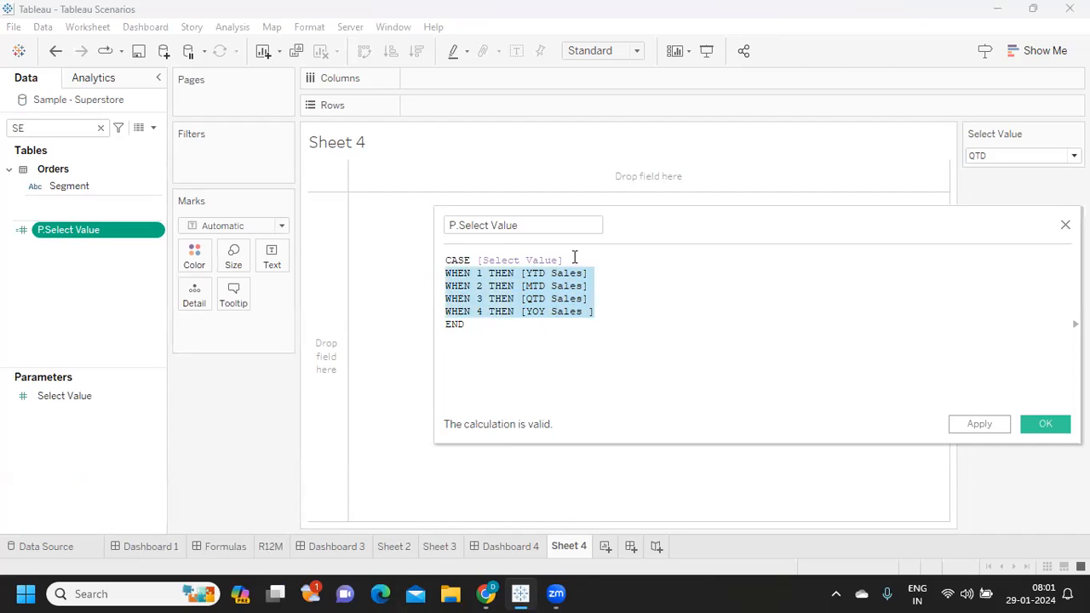
{"action": "left_click", "coordinate": [521, 274]}
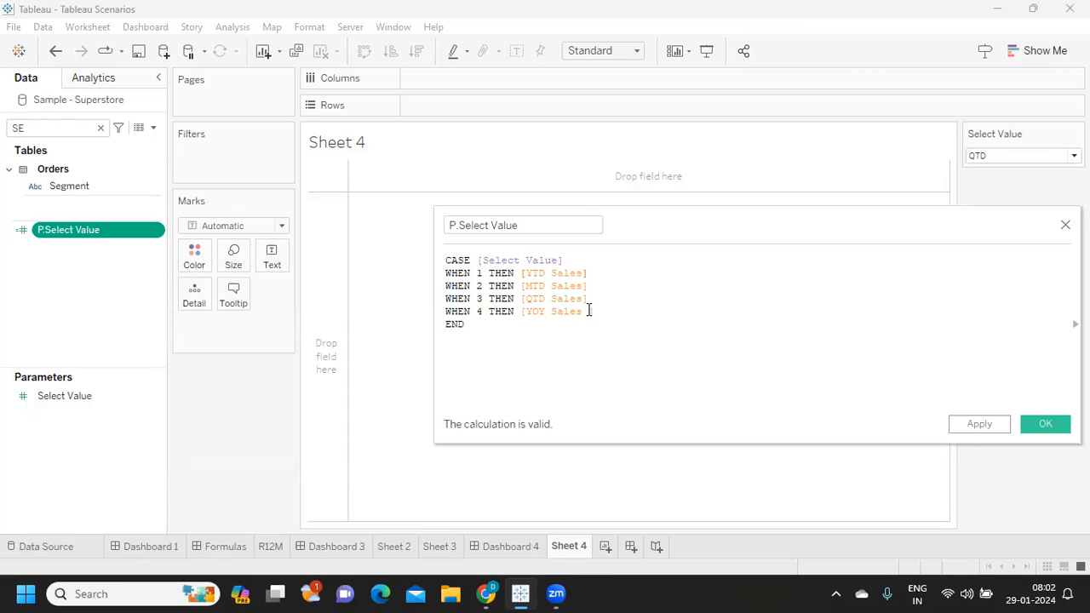
{"action": "left_click", "coordinate": [976, 423]}
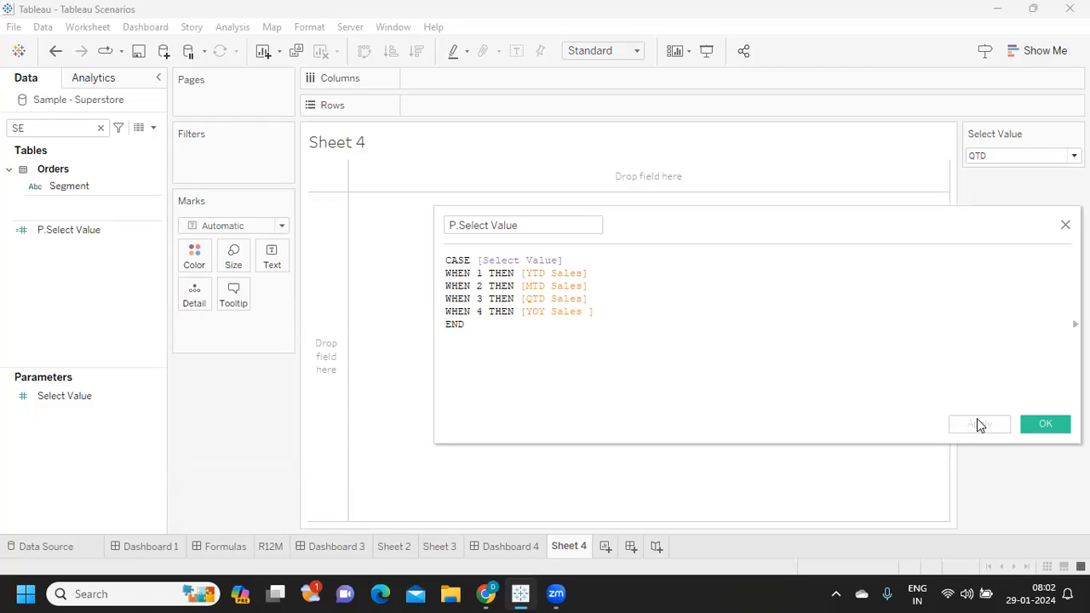
- Find the YOY Sales calculated field, remove the trailing space from its name and save it
{"action": "left_click", "coordinate": [53, 129]}
{"action": "key", "text": "BackSpace"}
{"action": "key", "text": "BackSpace"}
{"action": "type", "text": "yo"}
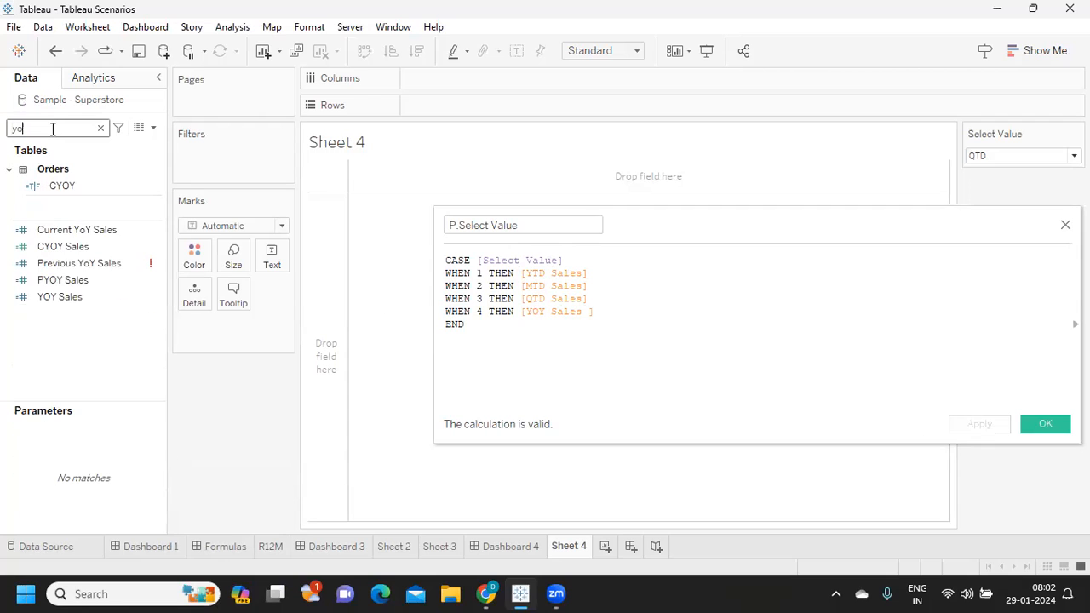
{"action": "left_click", "coordinate": [150, 295]}
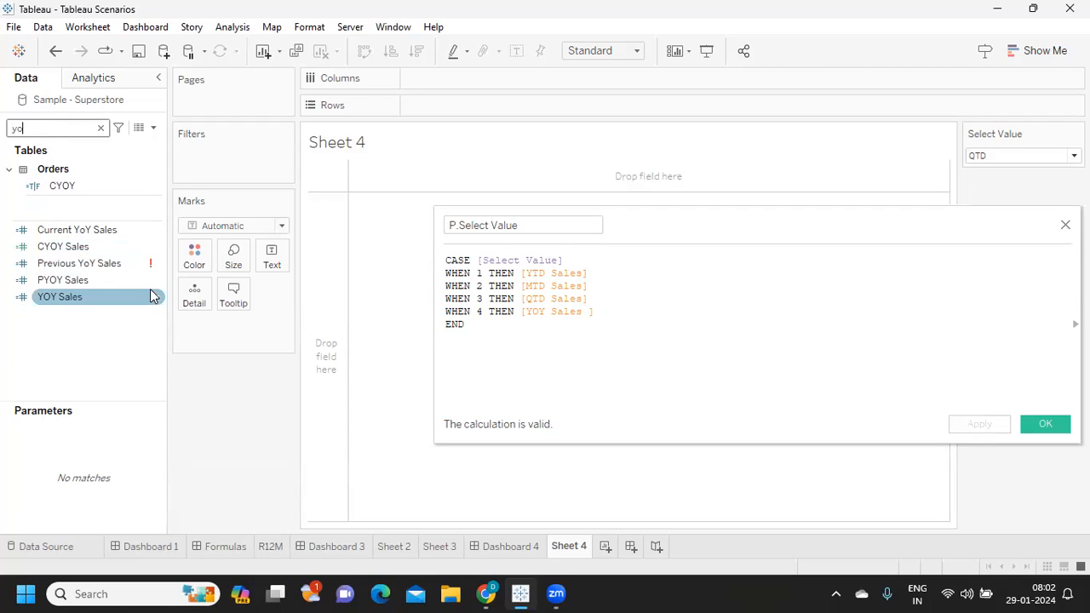
{"action": "left_click", "coordinate": [158, 298]}
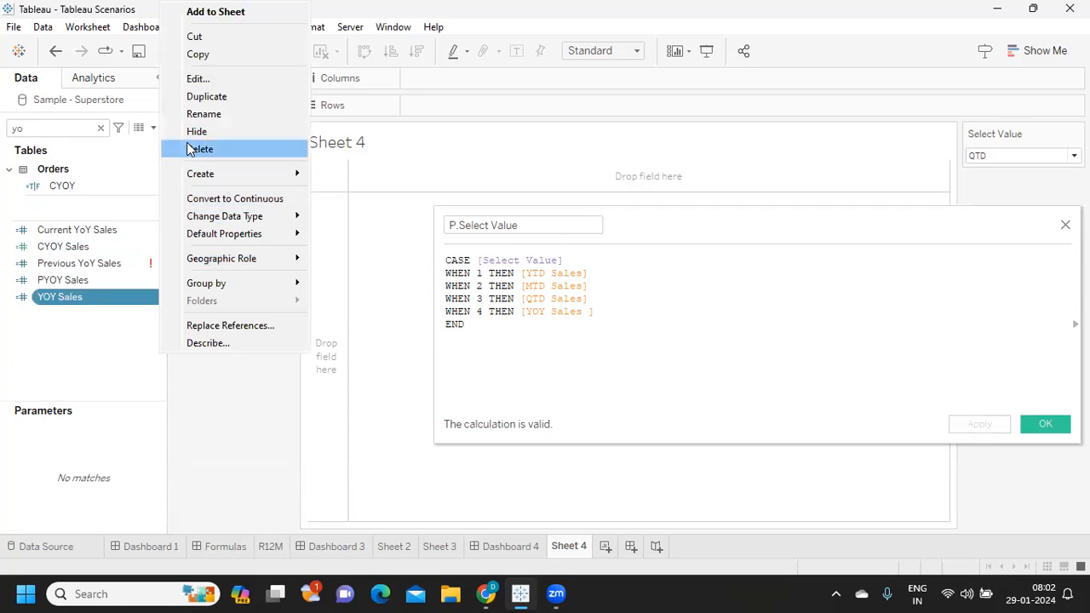
{"action": "left_click", "coordinate": [199, 79]}
{"action": "left_click", "coordinate": [512, 229]}
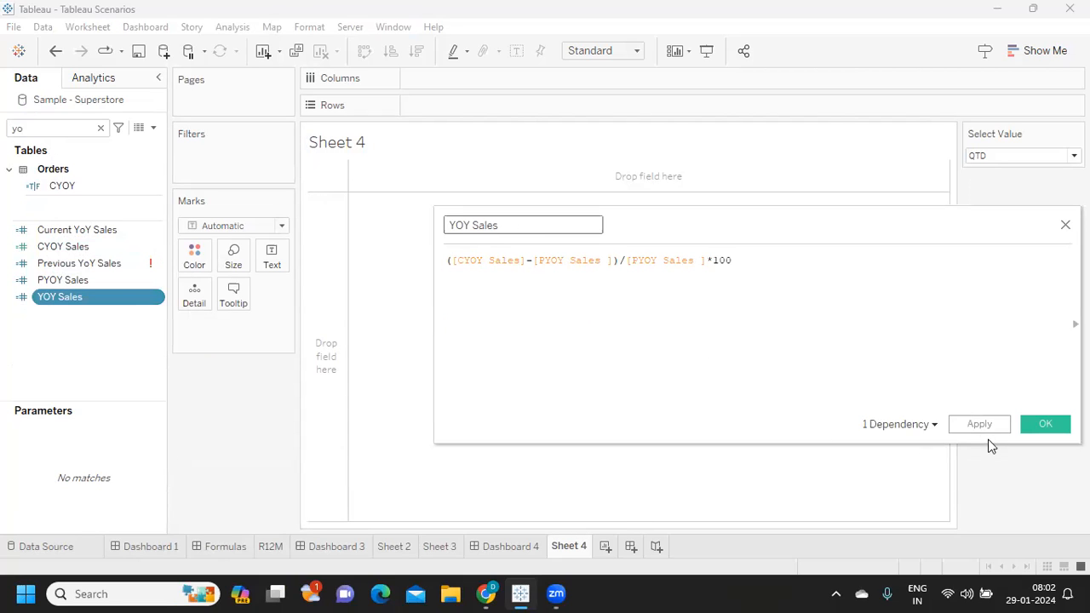
{"action": "left_click", "coordinate": [993, 424]}
{"action": "left_click", "coordinate": [1030, 423]}
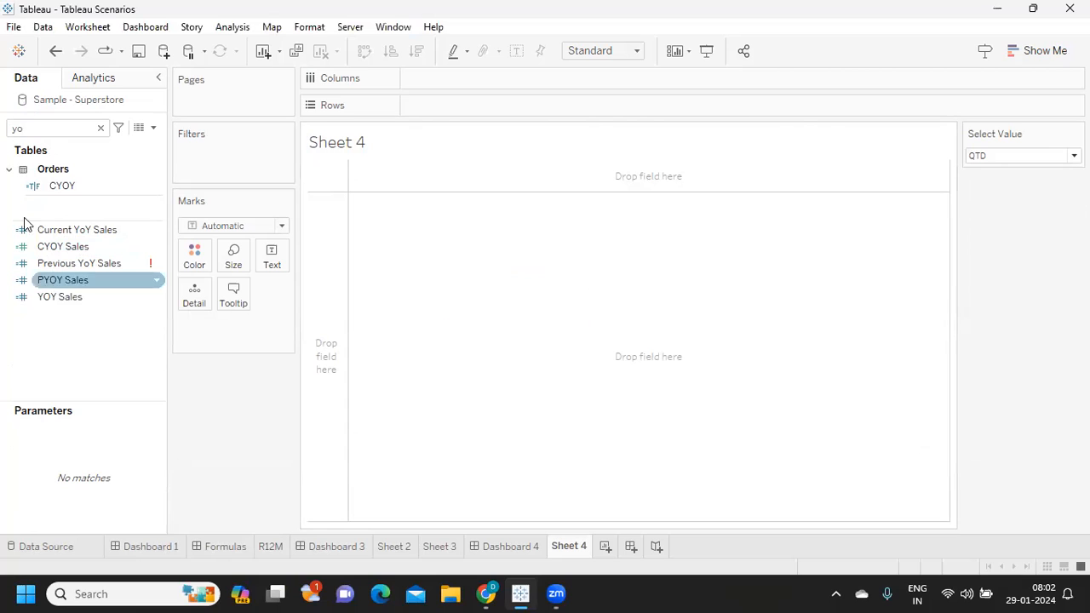
- Search the data fields for SE and review the YOY Sales reference in the P.Select Value formula
{"action": "key", "text": "BackSpace"}
{"action": "key", "text": "BackSpace"}
{"action": "type", "text": "SE"}
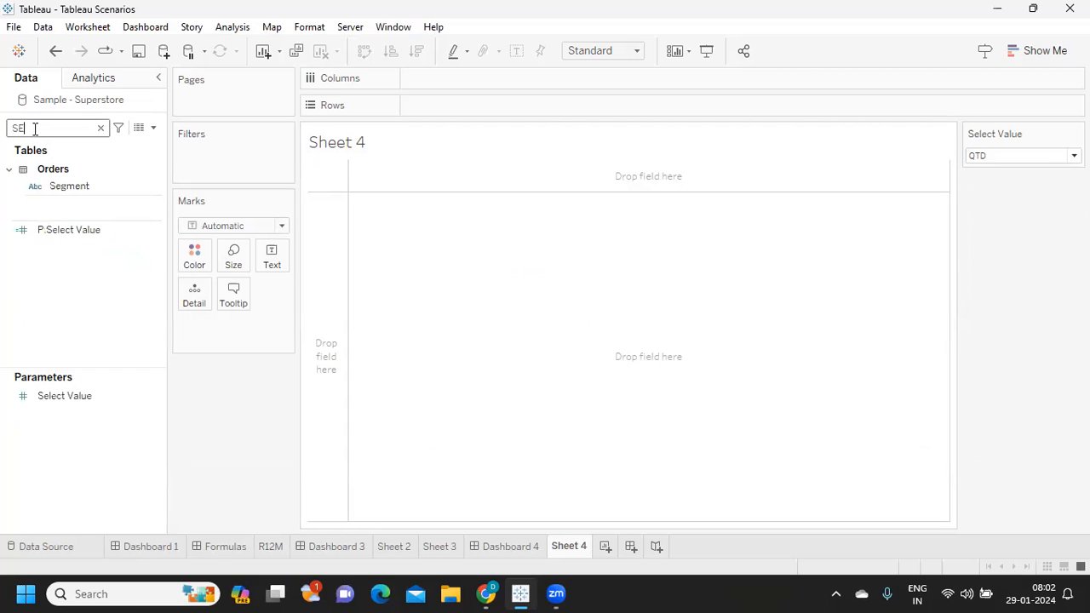
{"action": "left_click", "coordinate": [149, 230]}
{"action": "left_click", "coordinate": [157, 231]}
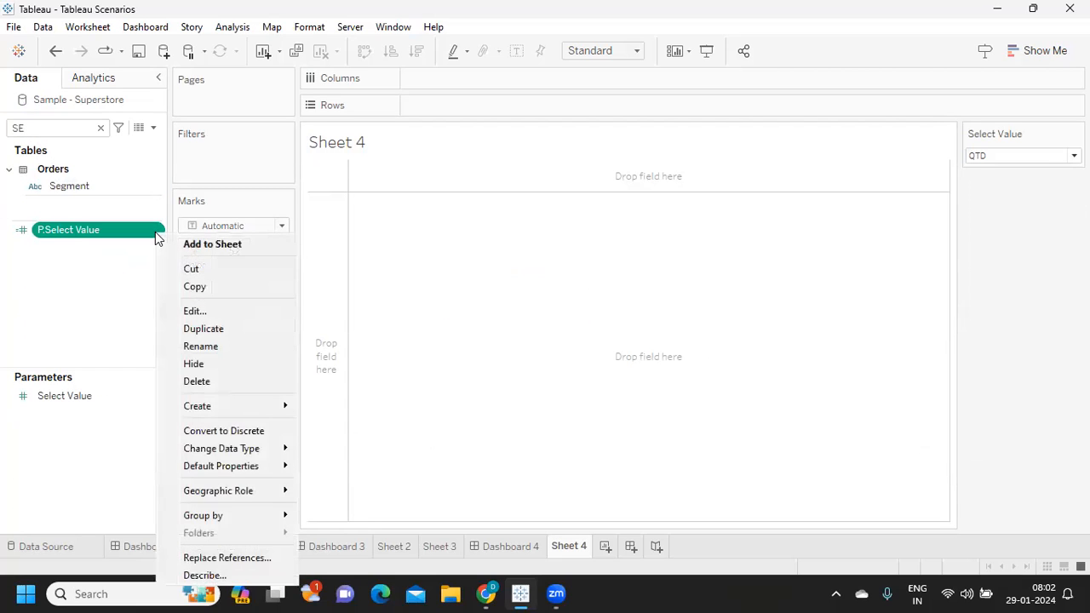
{"action": "left_click", "coordinate": [194, 309]}
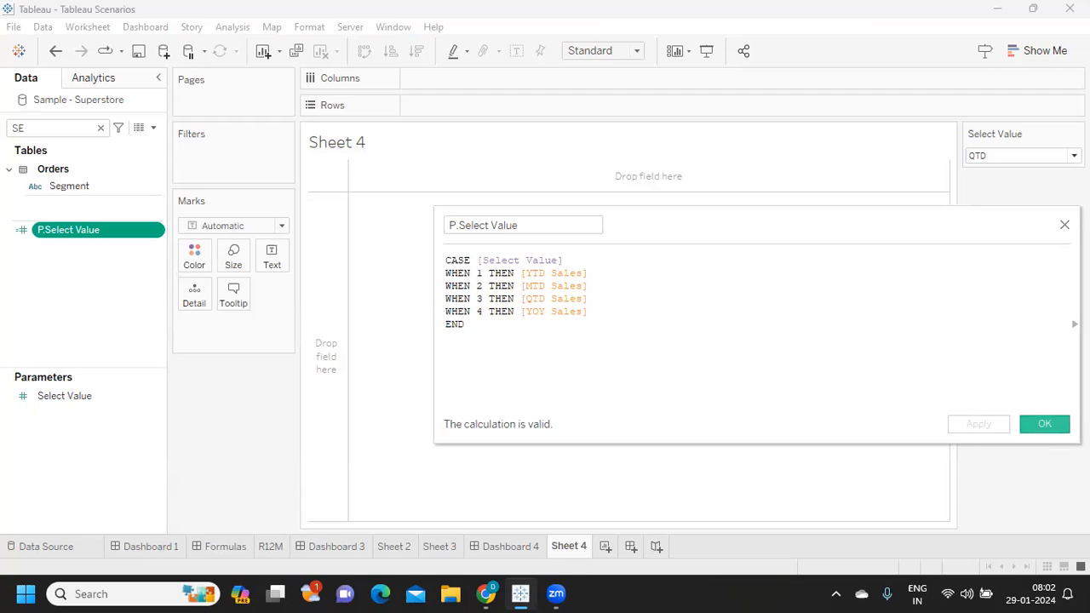
{"action": "key", "text": "Escape"}
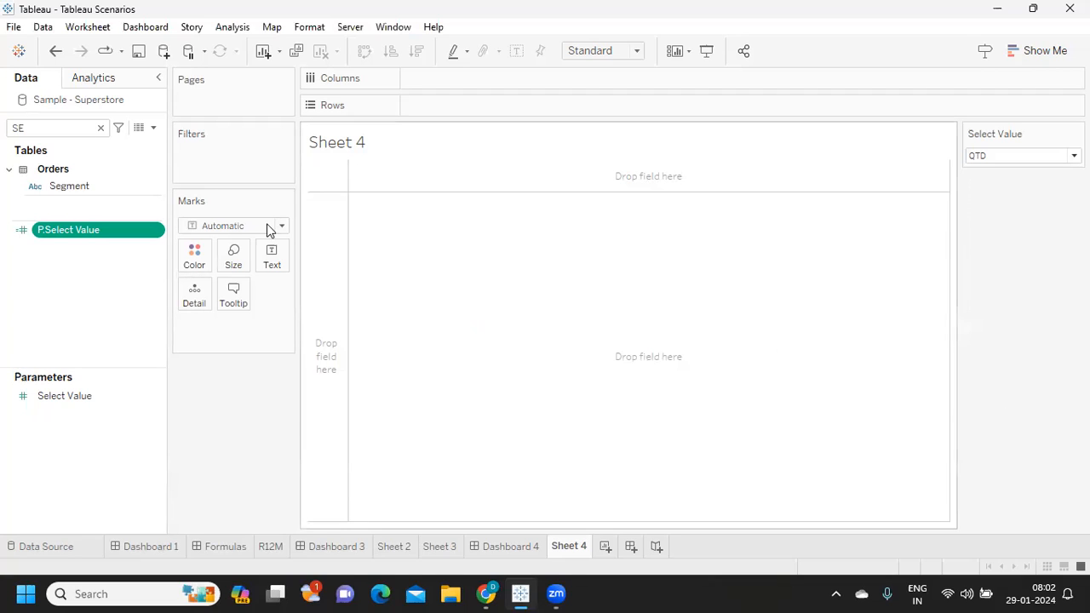
{"action": "left_click", "coordinate": [100, 127]}
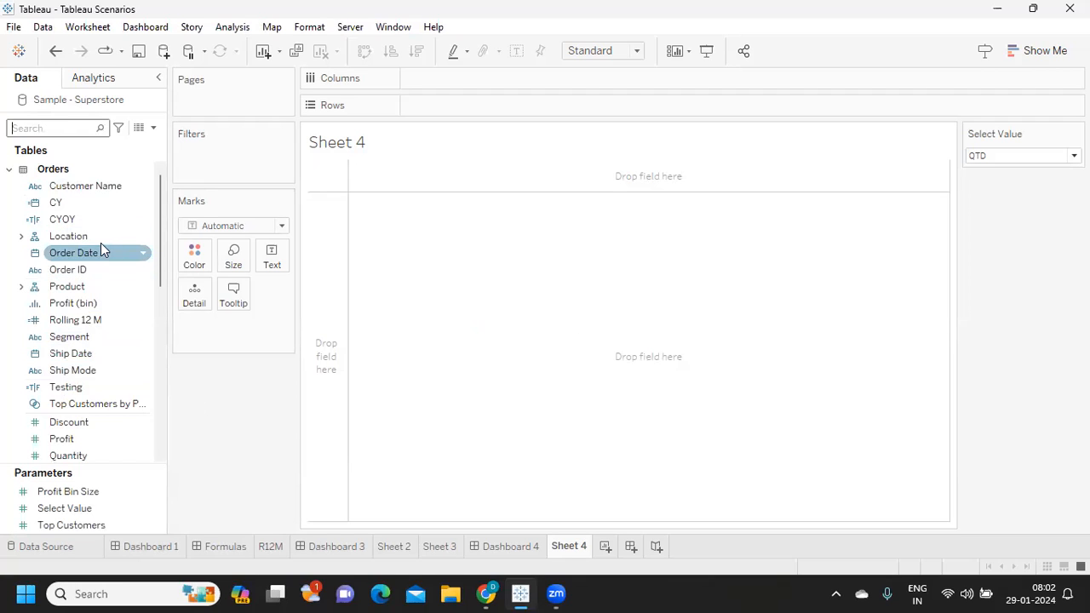
{"action": "left_click", "coordinate": [27, 126]}
{"action": "type", "text": "CA"}
{"action": "left_click_drag", "start_coordinate": [61, 217], "coordinate": [432, 102]}
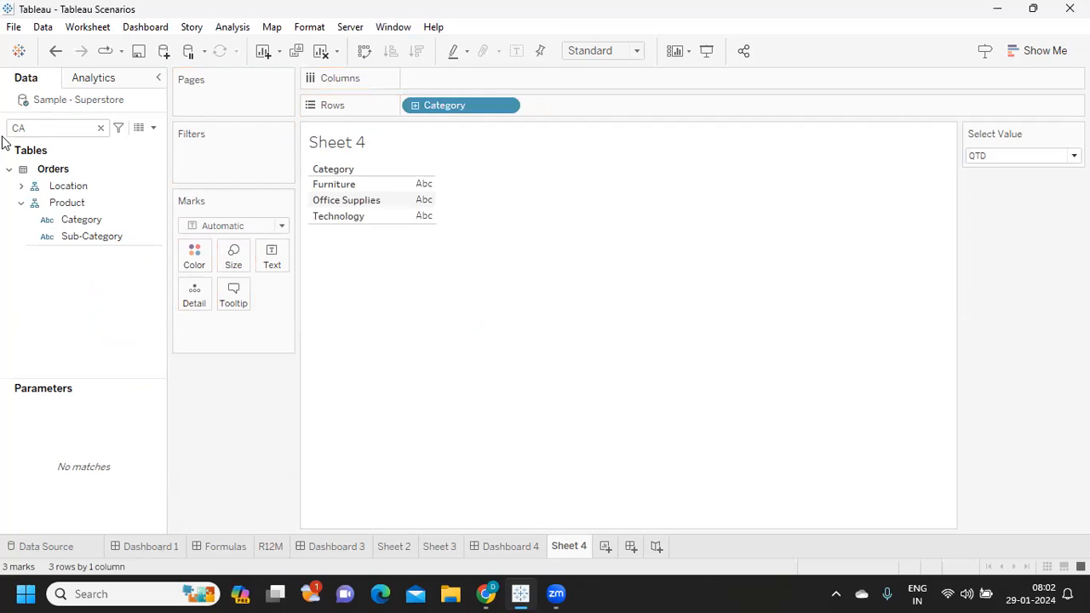
{"action": "left_click", "coordinate": [46, 129]}
{"action": "key", "text": "BackSpace"}
{"action": "key", "text": "BackSpace"}
{"action": "type", "text": "P"}
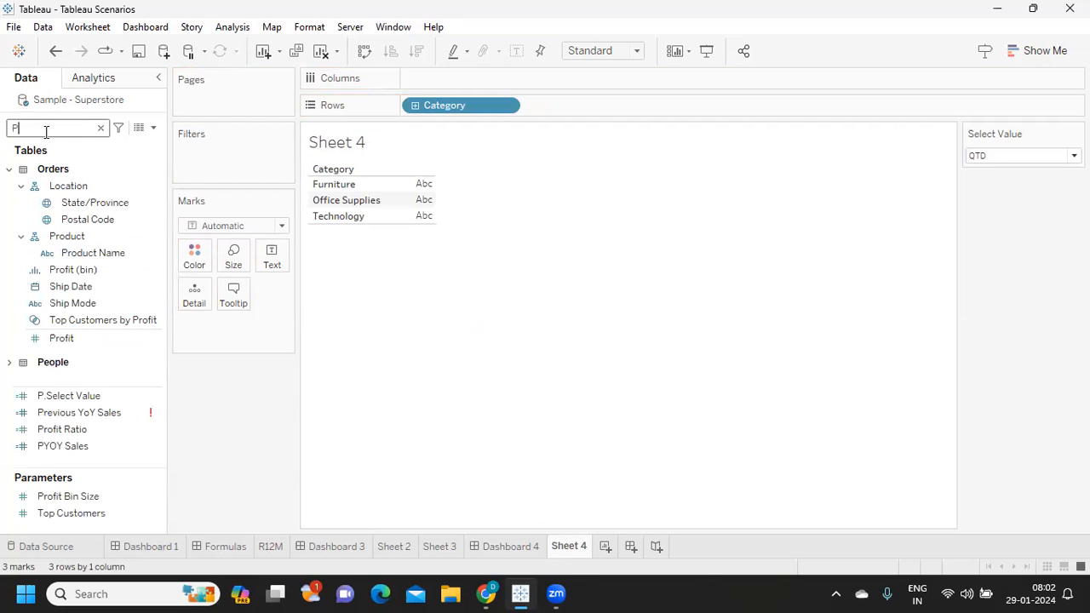
{"action": "type", "text": "S"}
{"action": "left_click", "coordinate": [101, 127]}
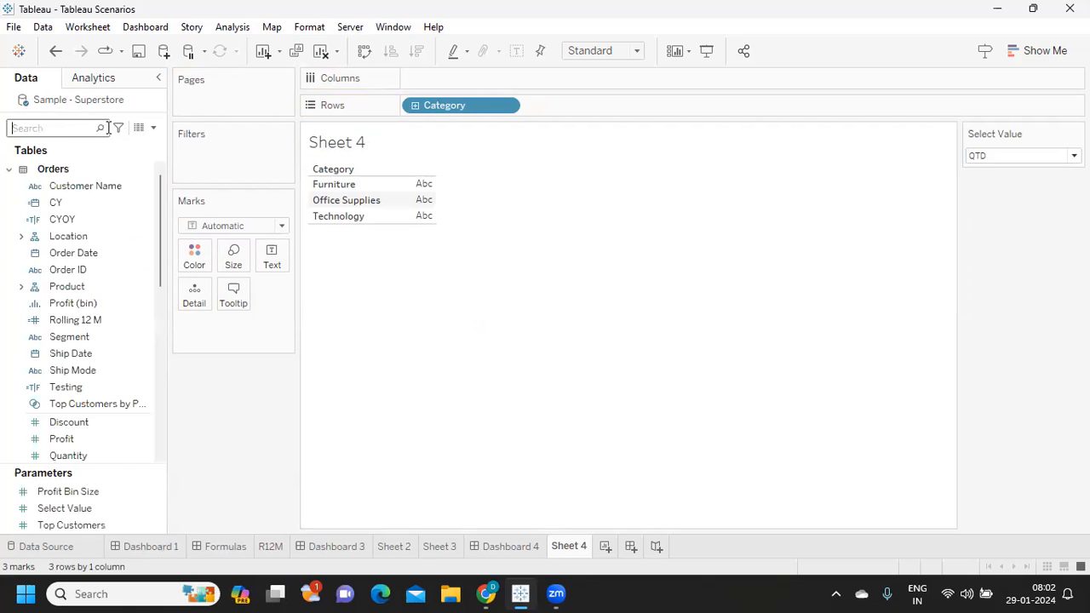
{"action": "left_click_drag", "start_coordinate": [443, 105], "coordinate": [392, 281]}
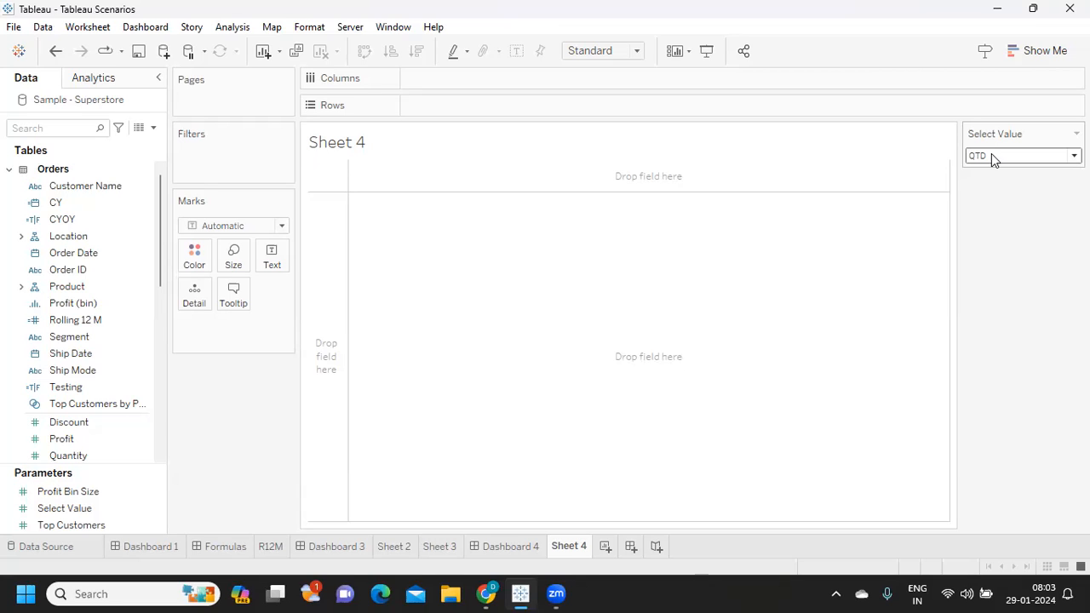
- Search the data fields for P and duplicate the P.Select Value calculated field
{"action": "left_click", "coordinate": [154, 127]}
{"action": "left_click", "coordinate": [243, 415]}
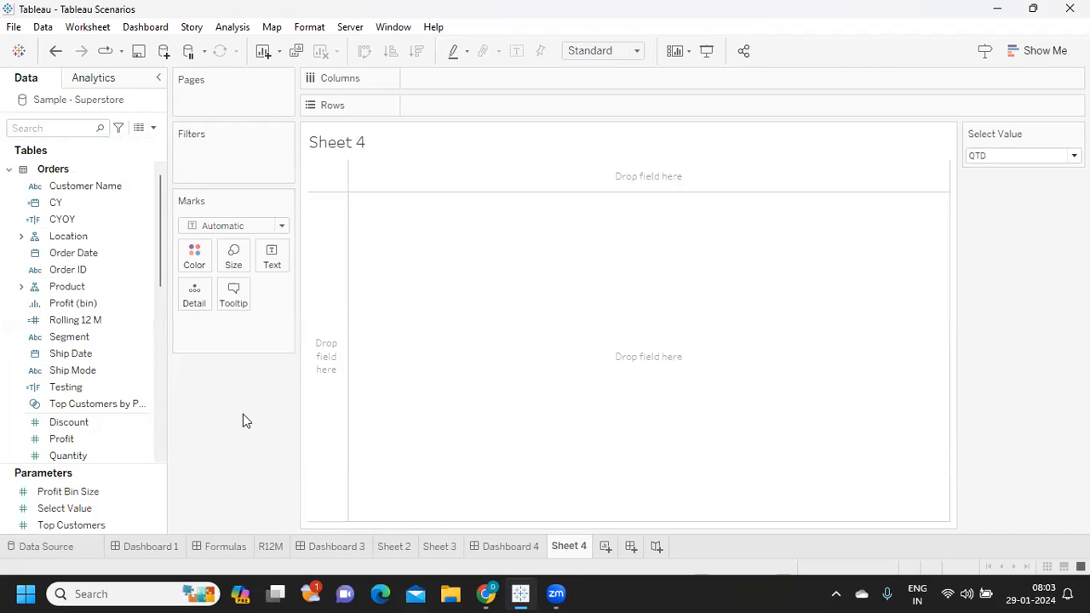
{"action": "left_click", "coordinate": [63, 132]}
{"action": "type", "text": "P"}
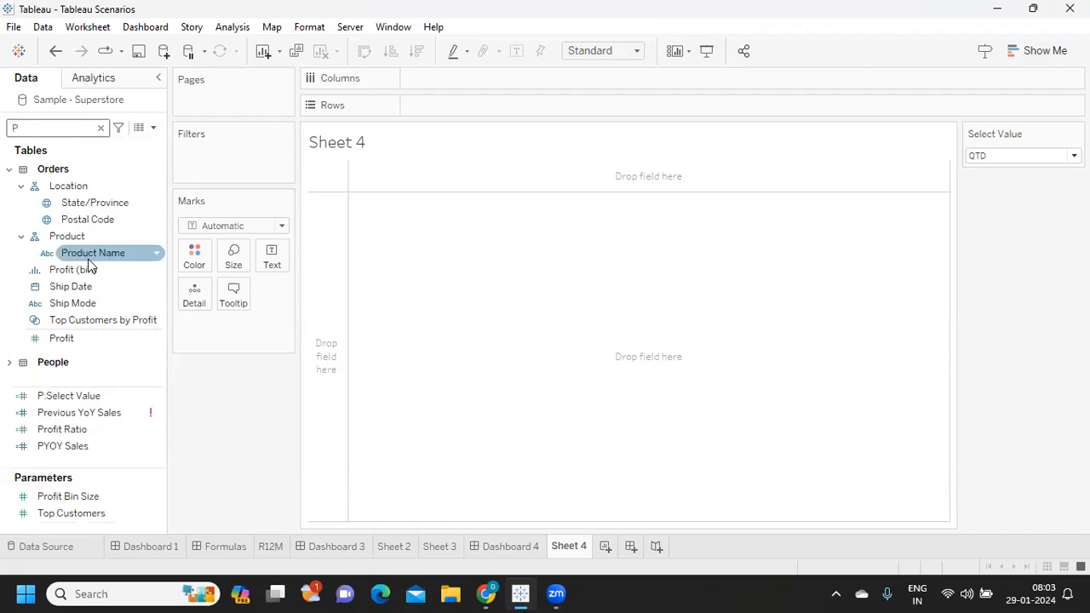
{"action": "left_click", "coordinate": [153, 395]}
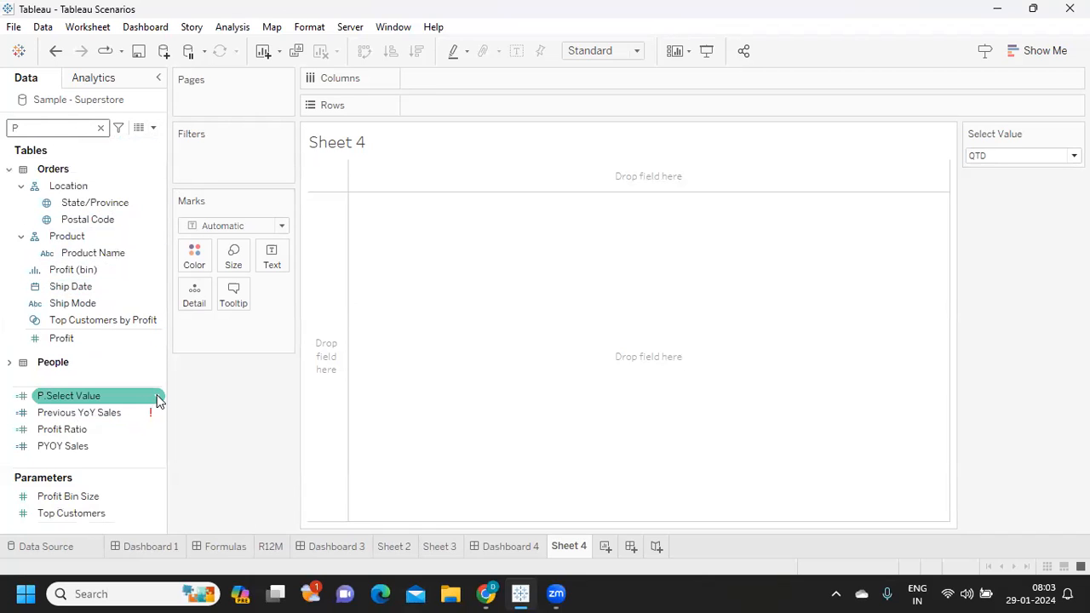
{"action": "left_click", "coordinate": [156, 396]}
{"action": "left_click", "coordinate": [218, 138]}
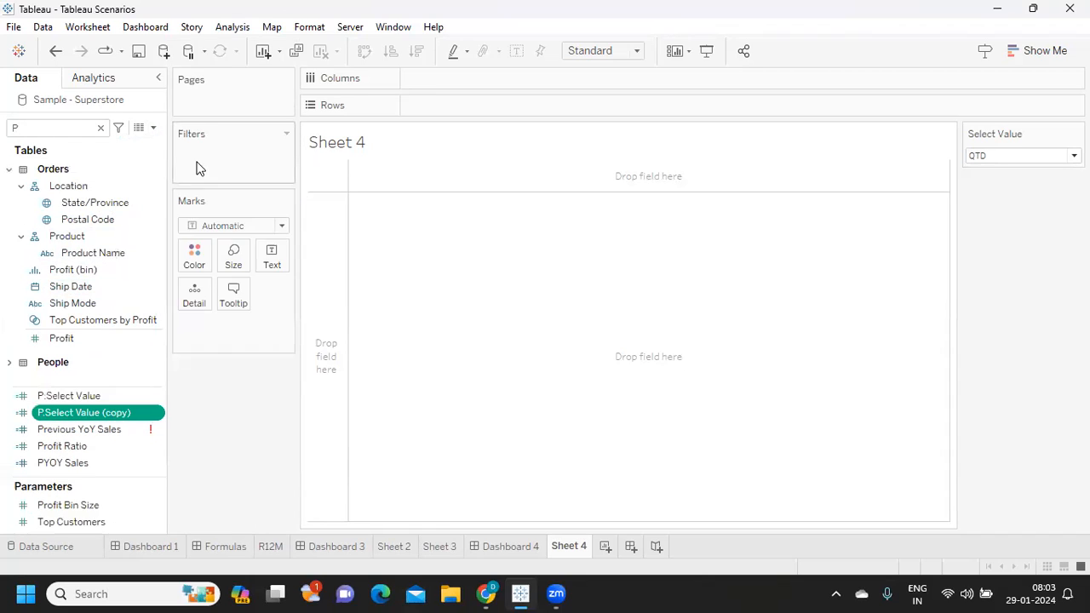
- Open the copied P.Select Value calculation for editing and name it P.Select Value for Label
{"action": "left_click", "coordinate": [156, 414]}
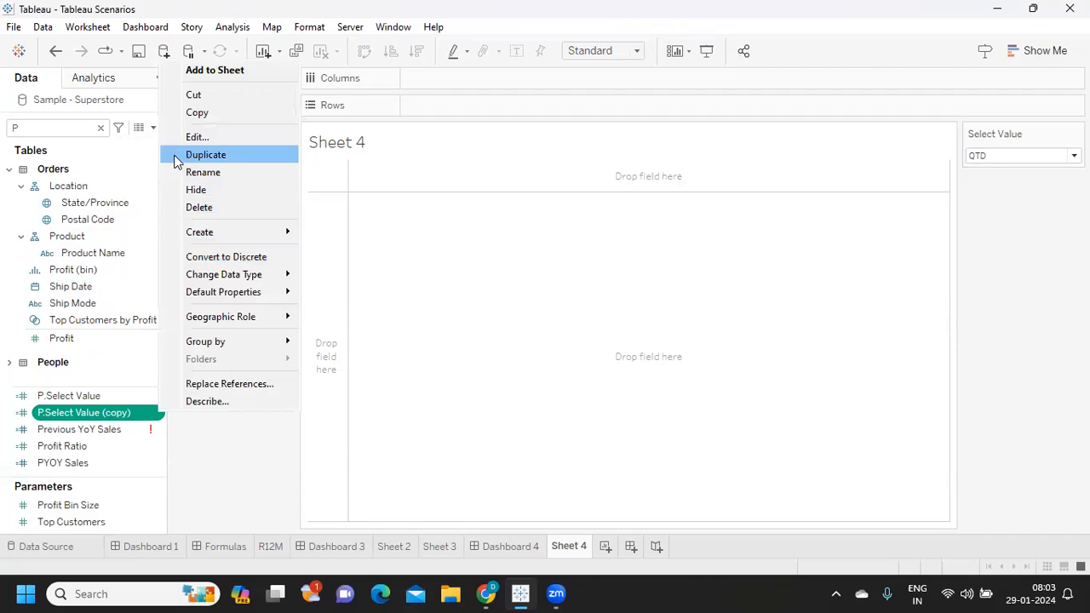
{"action": "left_click", "coordinate": [180, 138]}
{"action": "left_click_drag", "start_coordinate": [555, 226], "coordinate": [521, 226]}
{"action": "type", "text": "FOR"}
{"action": "key", "text": "BackSpace"}
{"action": "key", "text": "BackSpace"}
{"action": "key", "text": "BackSpace"}
{"action": "key", "text": "BackSpace"}
{"action": "type", "text": "for "}
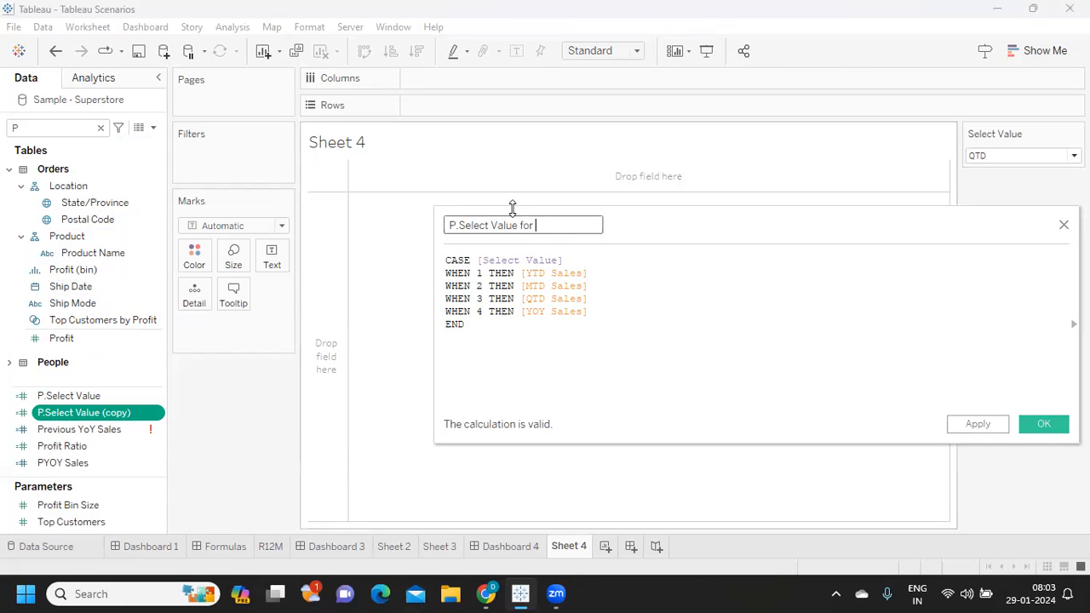
{"action": "type", "text": "Label"}
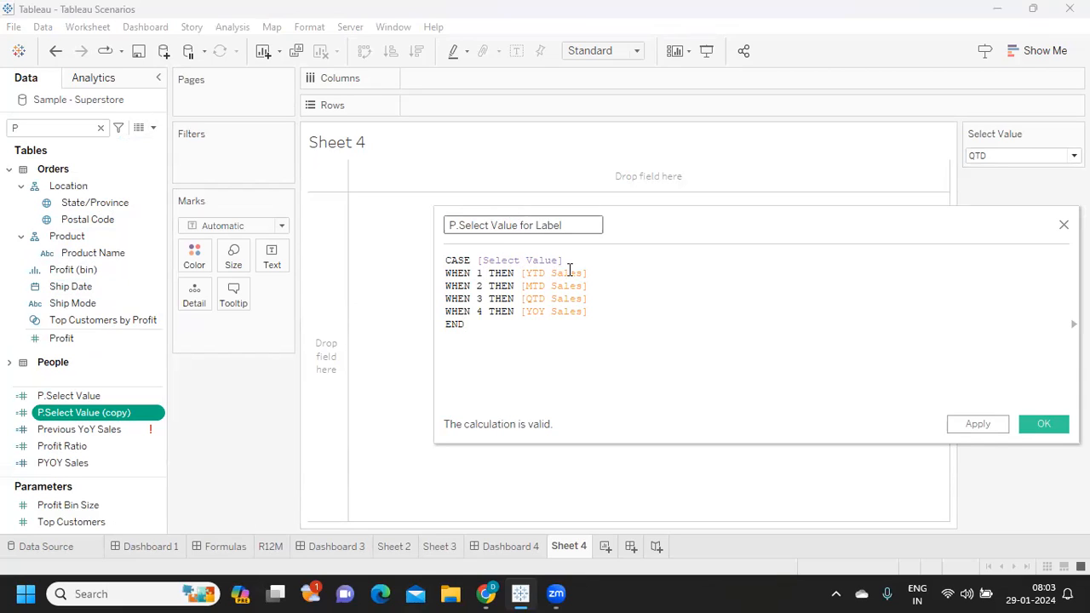
- In the label formula, replace the results for cases 1 and 2 with the strings "YTD Sales" and "MTD Sales"
{"action": "left_click_drag", "start_coordinate": [522, 272], "coordinate": [614, 271]}
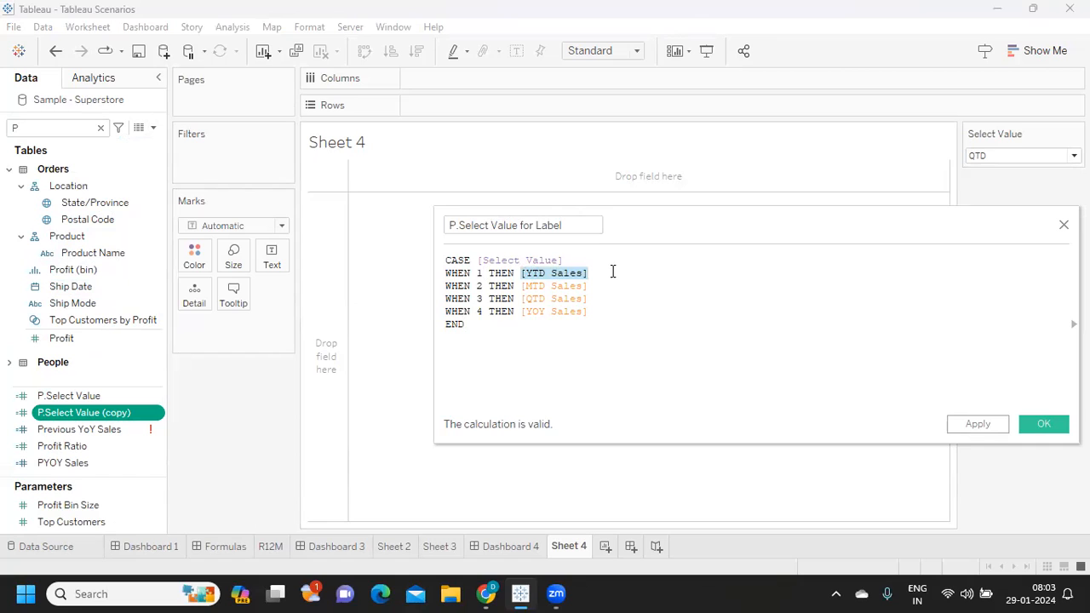
{"action": "key", "text": "BackSpace"}
{"action": "type", "text": "\"YTD Sales\""}
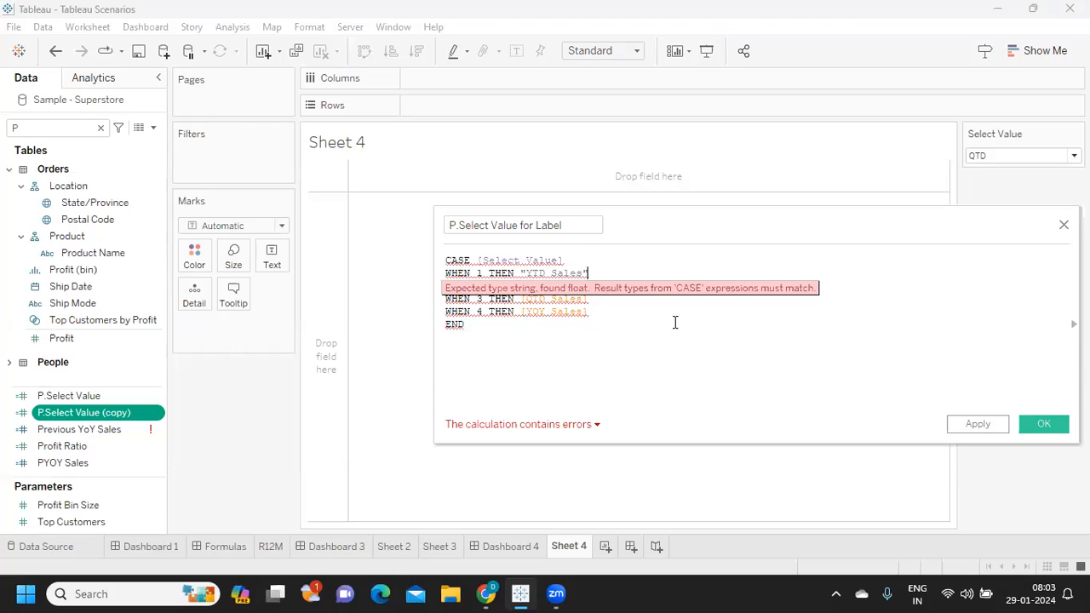
{"action": "left_click", "coordinate": [646, 299]}
{"action": "left_click_drag", "start_coordinate": [522, 287], "coordinate": [603, 285]}
{"action": "type", "text": "\""}
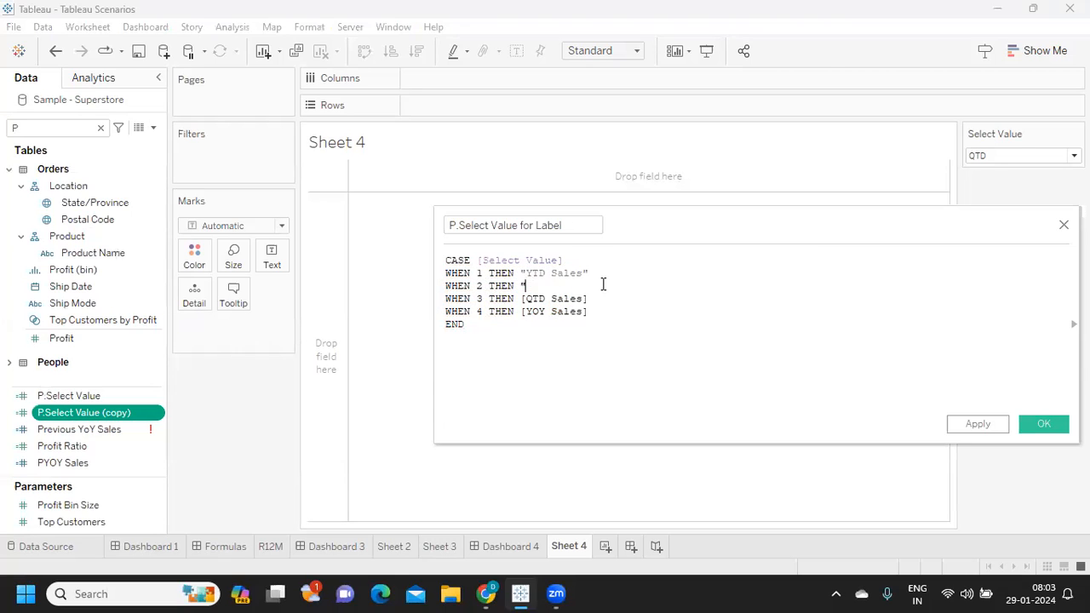
{"action": "type", "text": "MTD Sales\""}
- Replace the case 3 result in the label formula with the string "QTD Sales"
{"action": "left_click", "coordinate": [522, 299]}
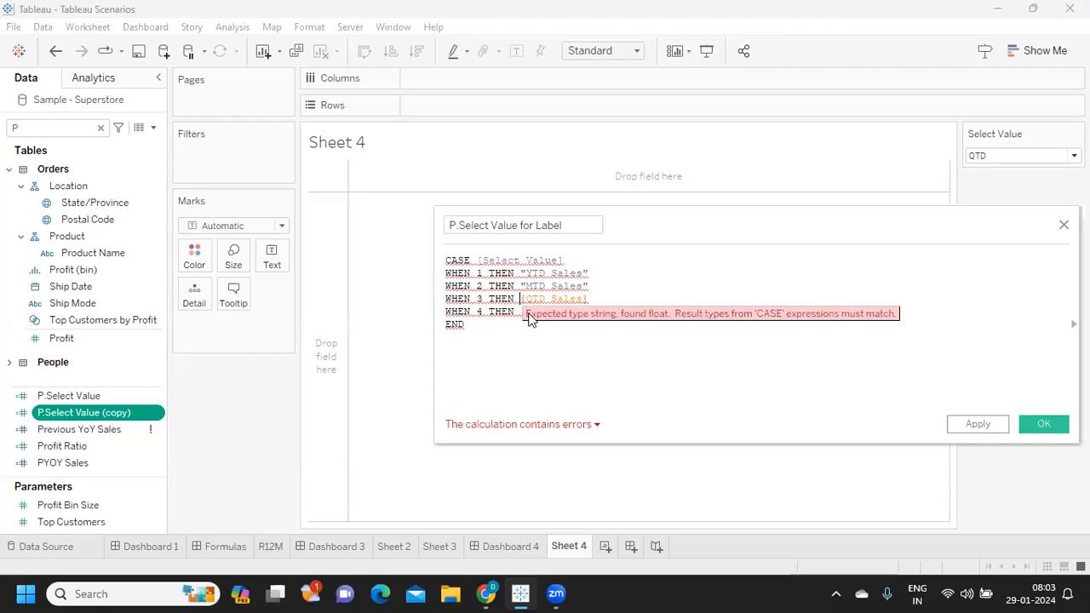
{"action": "type", "text": "\""}
{"action": "type", "text": "QTD Sale"}
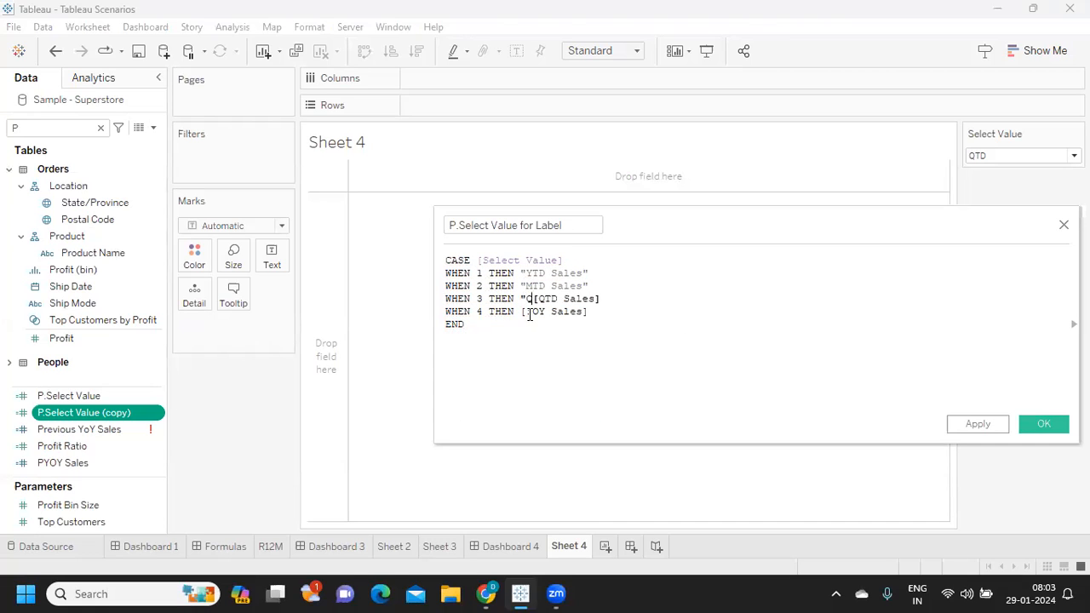
{"action": "type", "text": "s\""}
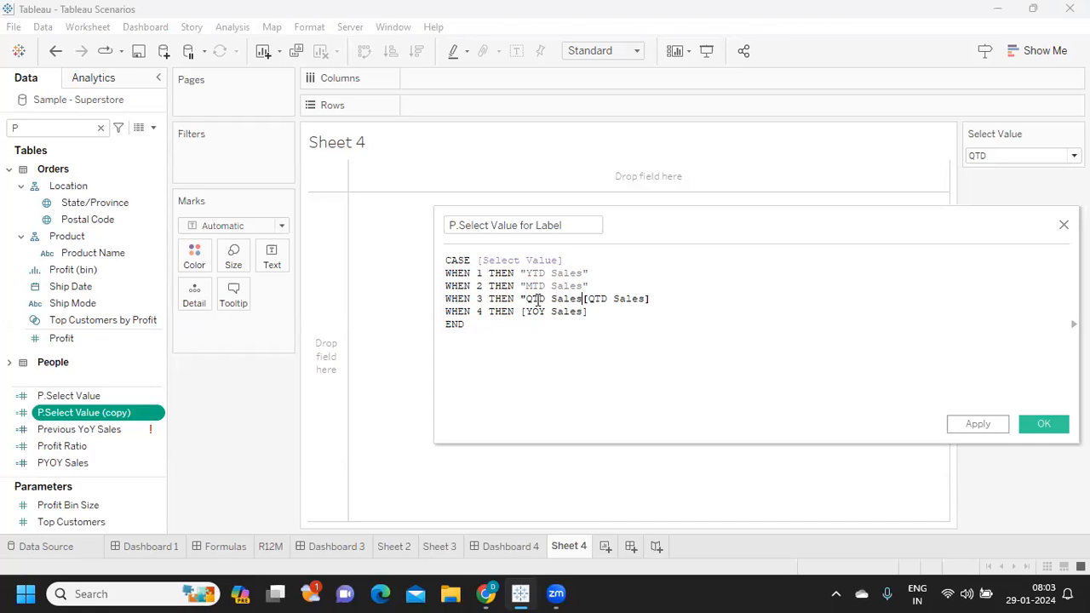
{"action": "left_click", "coordinate": [538, 300]}
{"action": "key", "text": "Delete"}
{"action": "key", "text": "Delete"}
{"action": "key", "text": "Delete"}
{"action": "key", "text": "Delete"}
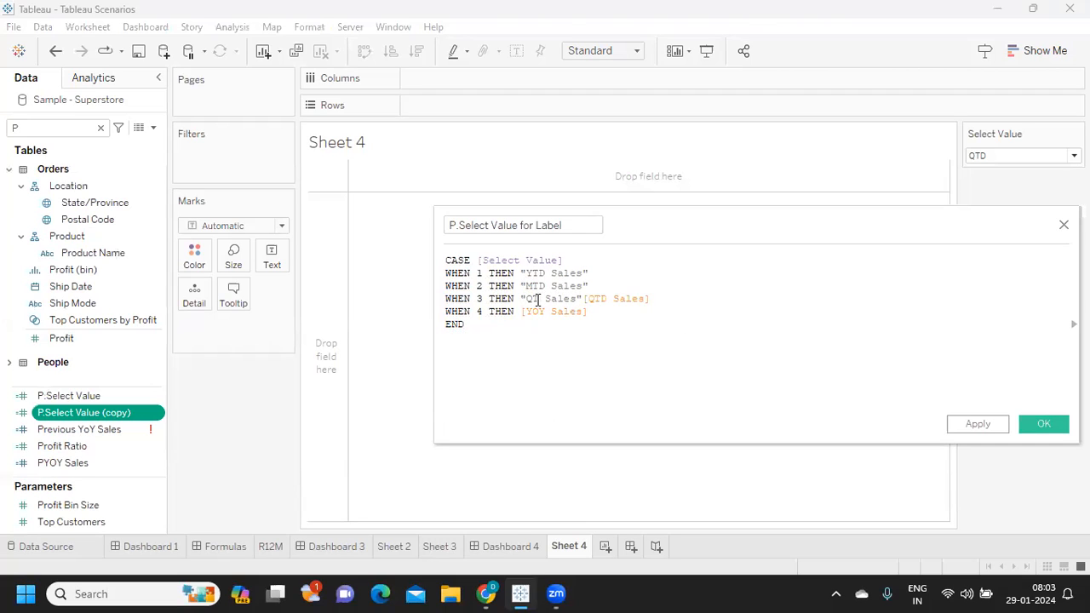
{"action": "type", "text": "D Sa"}
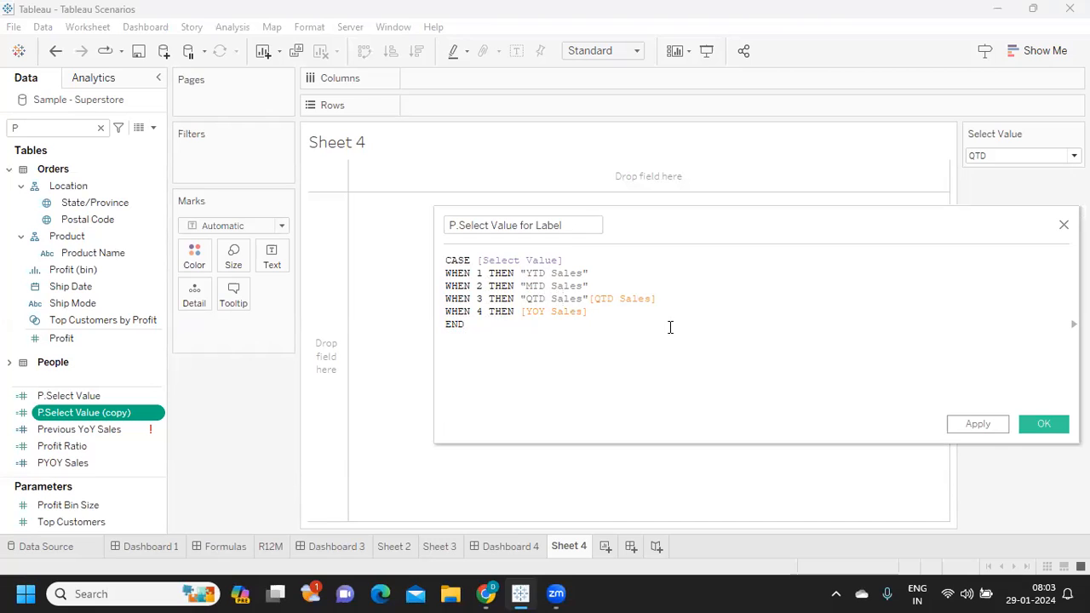
{"action": "left_click_drag", "start_coordinate": [671, 299], "coordinate": [589, 303]}
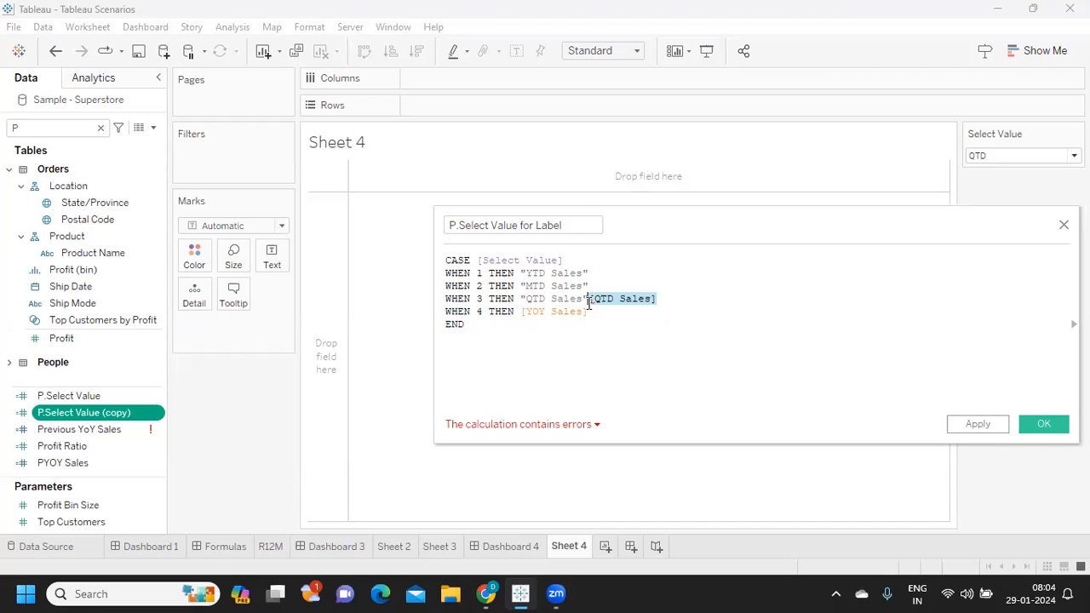
{"action": "key", "text": "BackSpace"}
- Replace the case 4 result with the string "YOY Sales" and save the P.Select Value for Label calculation
{"action": "left_click", "coordinate": [525, 316]}
{"action": "type", "text": "\""}
{"action": "type", "text": "YOY S"}
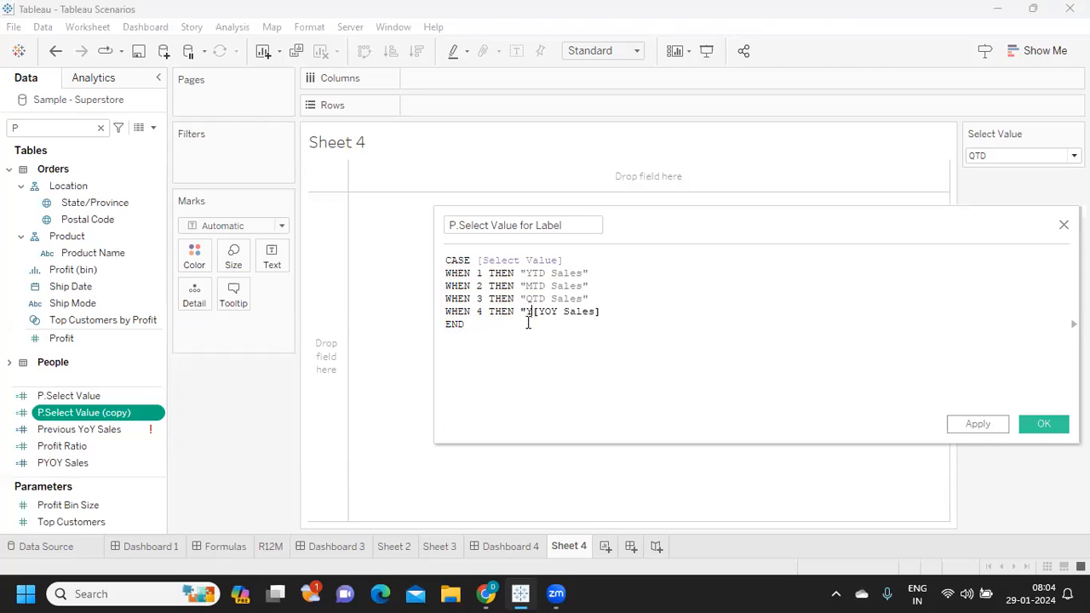
{"action": "type", "text": "ales\""}
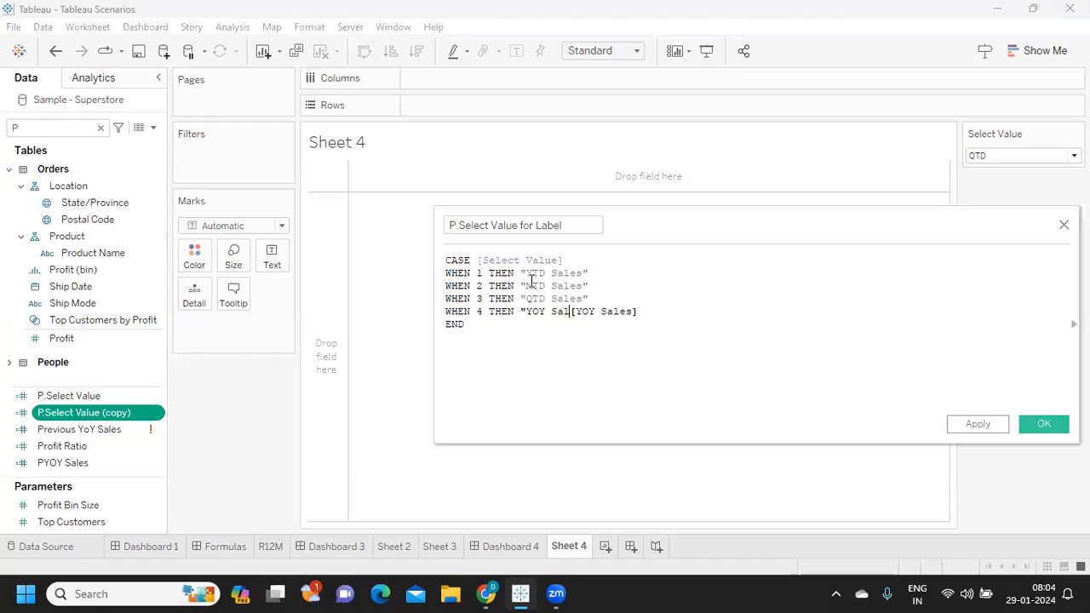
{"action": "key", "text": "Delete"}
{"action": "key", "text": "Delete"}
{"action": "key", "text": "Delete"}
{"action": "key", "text": "Delete"}
{"action": "key", "text": "Delete"}
{"action": "key", "text": "Delete"}
{"action": "key", "text": "Delete"}
{"action": "key", "text": "Delete"}
{"action": "key", "text": "Delete"}
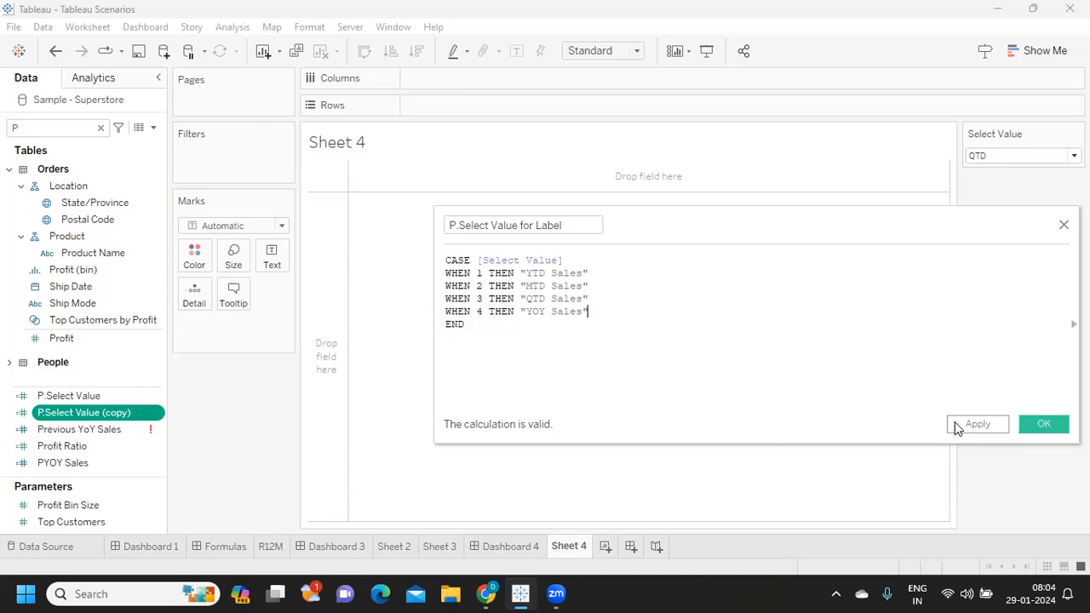
{"action": "left_click", "coordinate": [976, 426]}
{"action": "left_click", "coordinate": [1025, 426]}
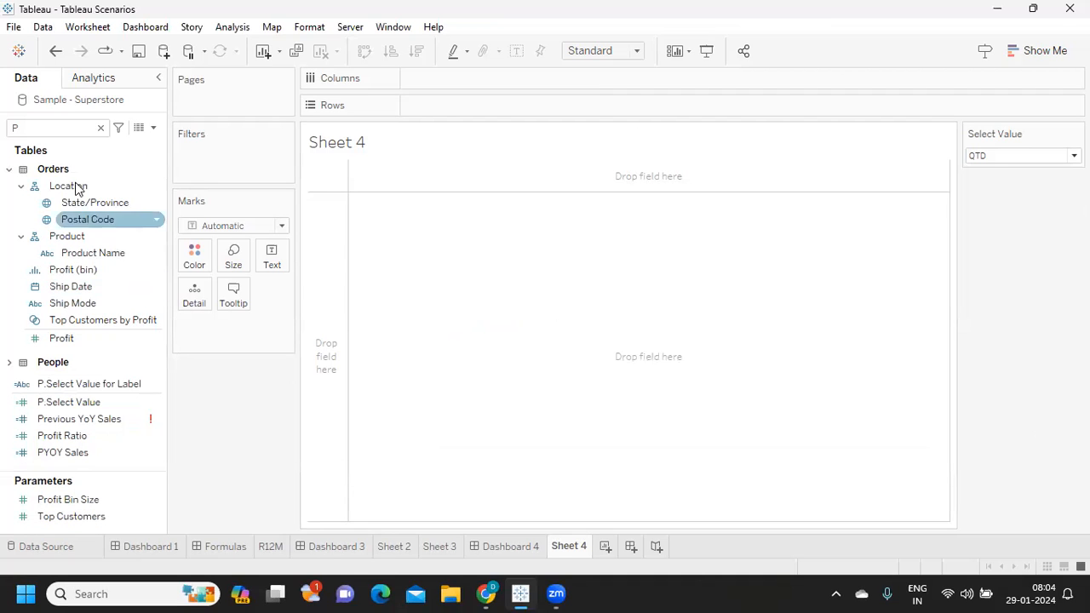
- Add P.Select Value and P.Select Value for Label to the sheet's mark text, finding the latter by searching for lab
{"action": "left_click_drag", "start_coordinate": [65, 402], "coordinate": [267, 266]}
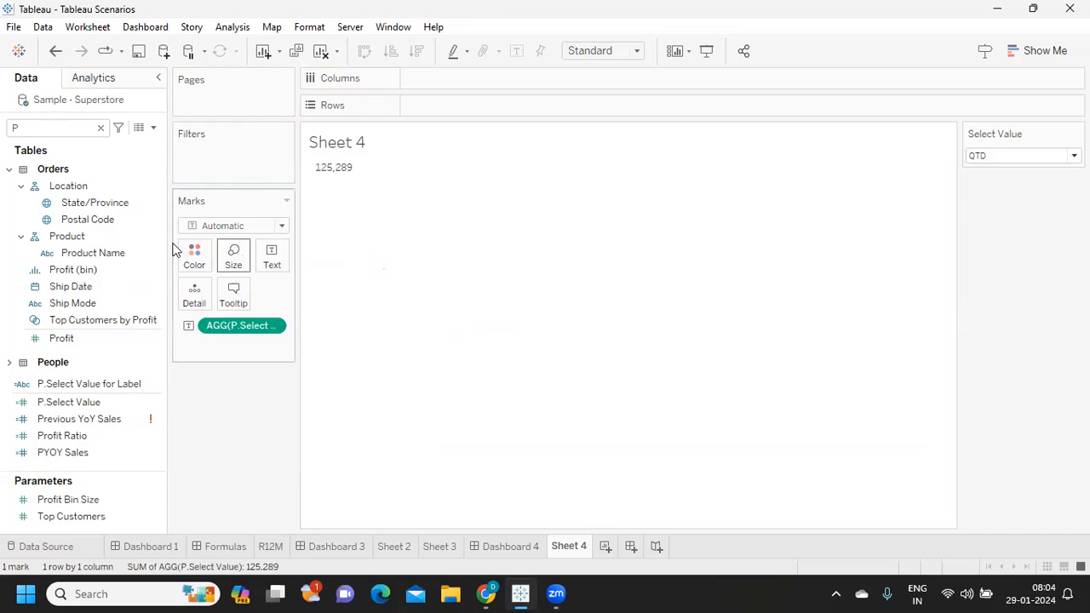
{"action": "left_click", "coordinate": [30, 127]}
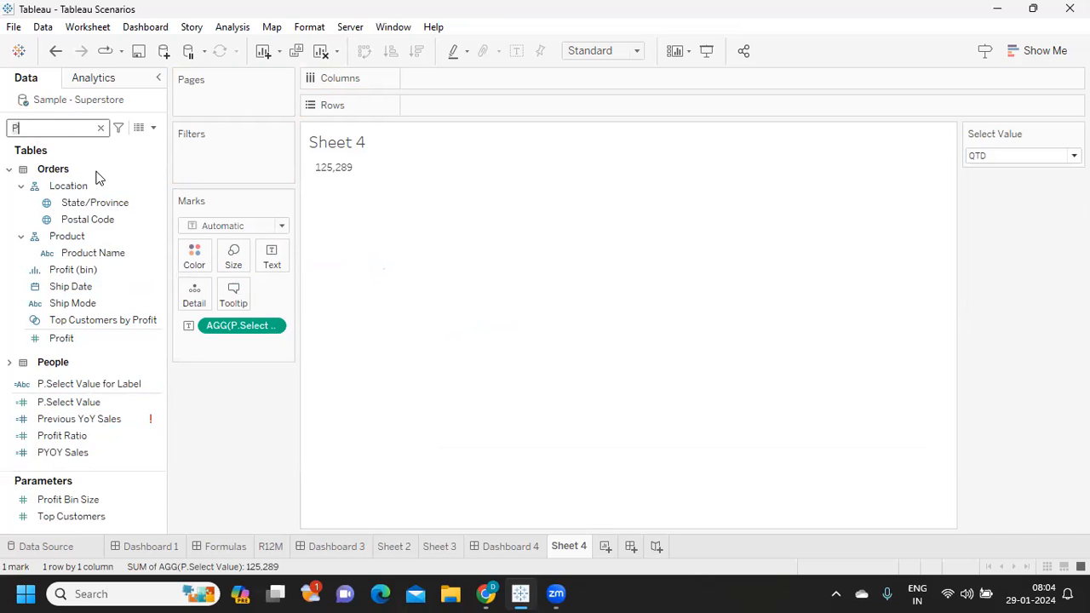
{"action": "key", "text": "BackSpace"}
{"action": "type", "text": "lab"}
{"action": "left_click_drag", "start_coordinate": [98, 176], "coordinate": [272, 255]}
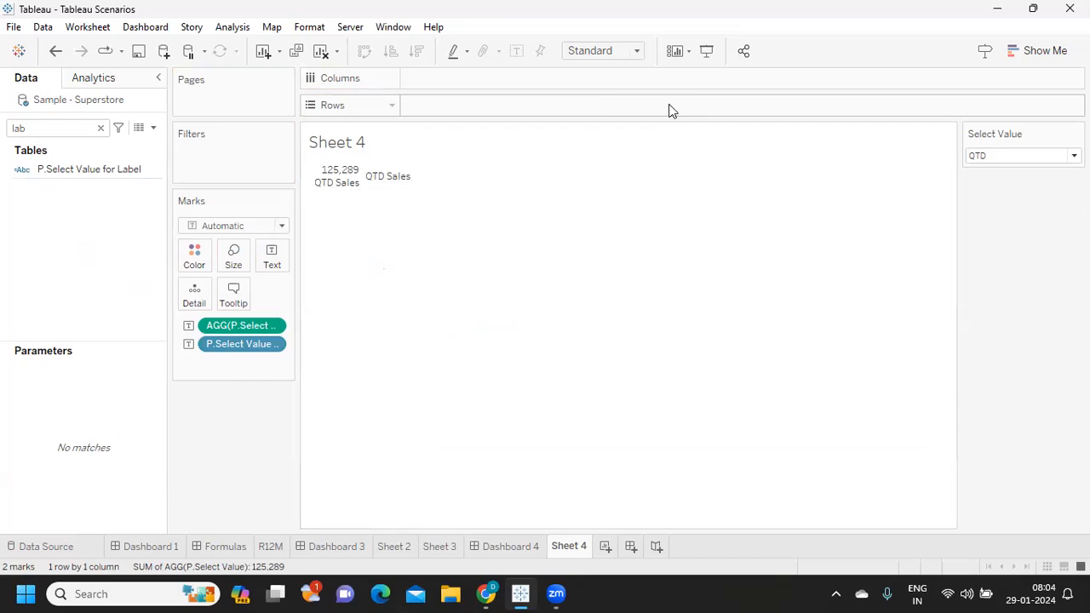
- Fit Sheet 4 to Entire View and set the mark text alignment to Middle Center
{"action": "left_click", "coordinate": [619, 51]}
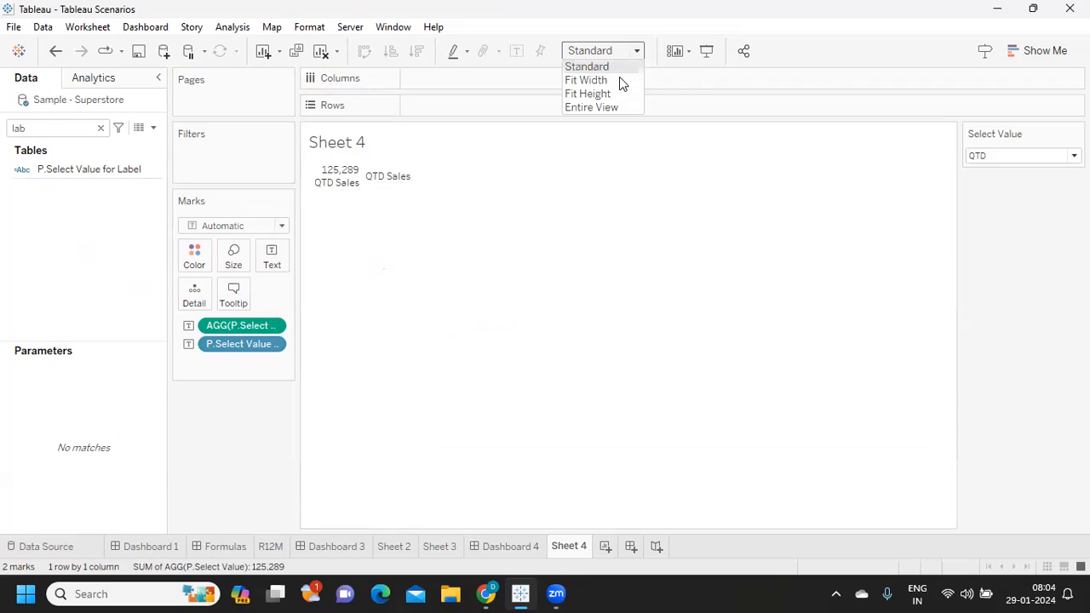
{"action": "left_click", "coordinate": [586, 107]}
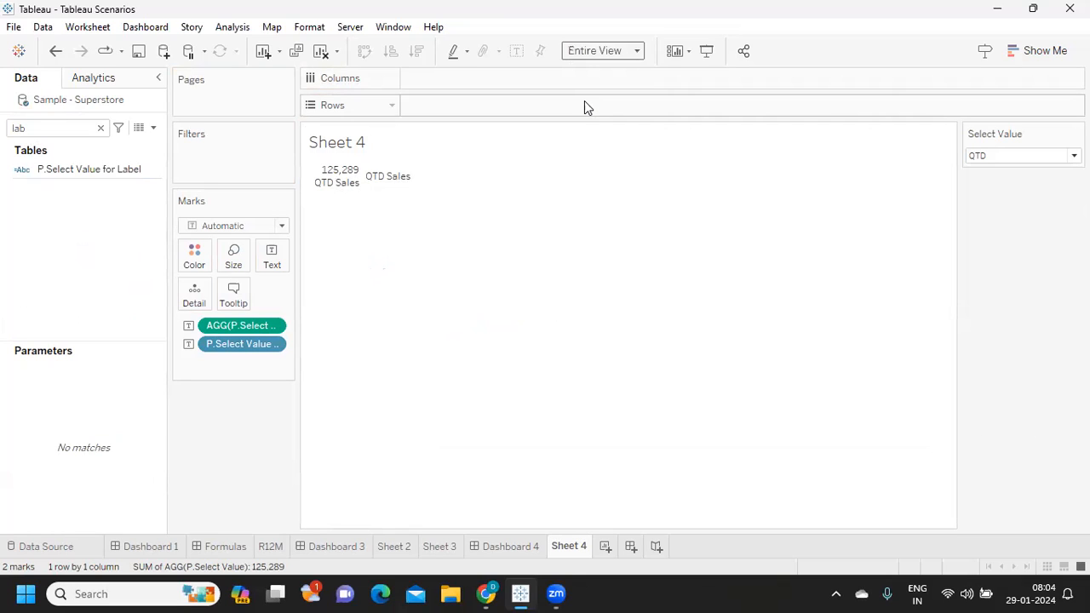
{"action": "left_click", "coordinate": [267, 259]}
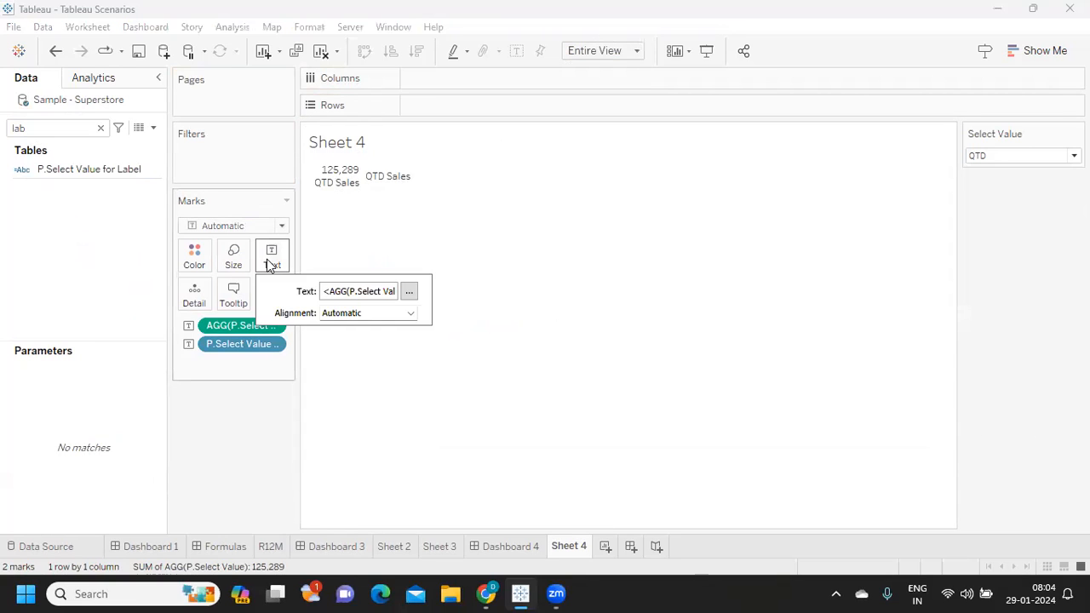
{"action": "left_click", "coordinate": [341, 315]}
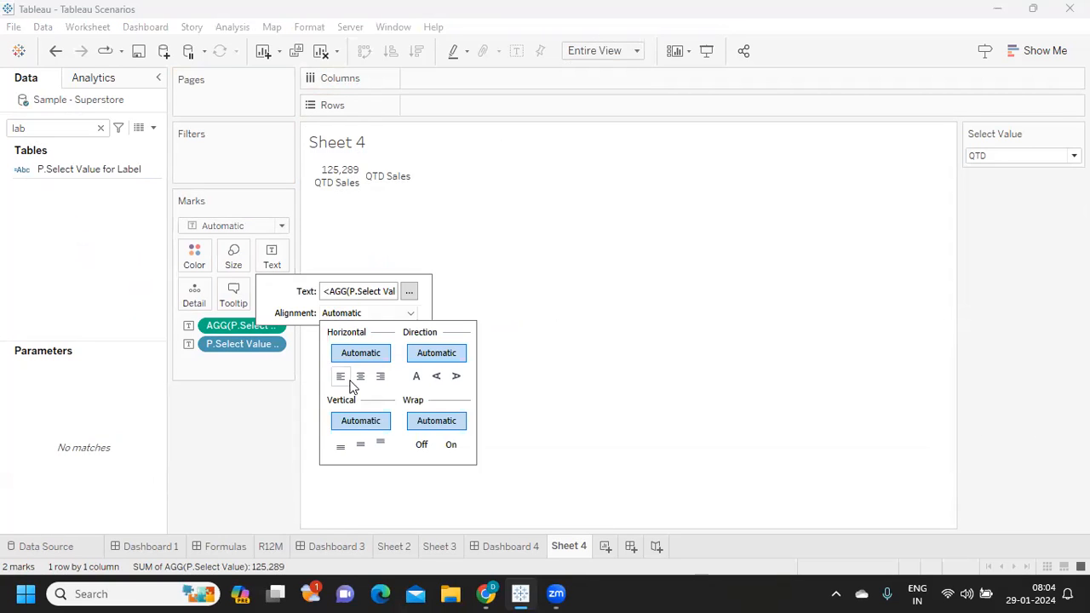
{"action": "left_click", "coordinate": [360, 376]}
{"action": "left_click", "coordinate": [379, 313]}
{"action": "left_click", "coordinate": [360, 444]}
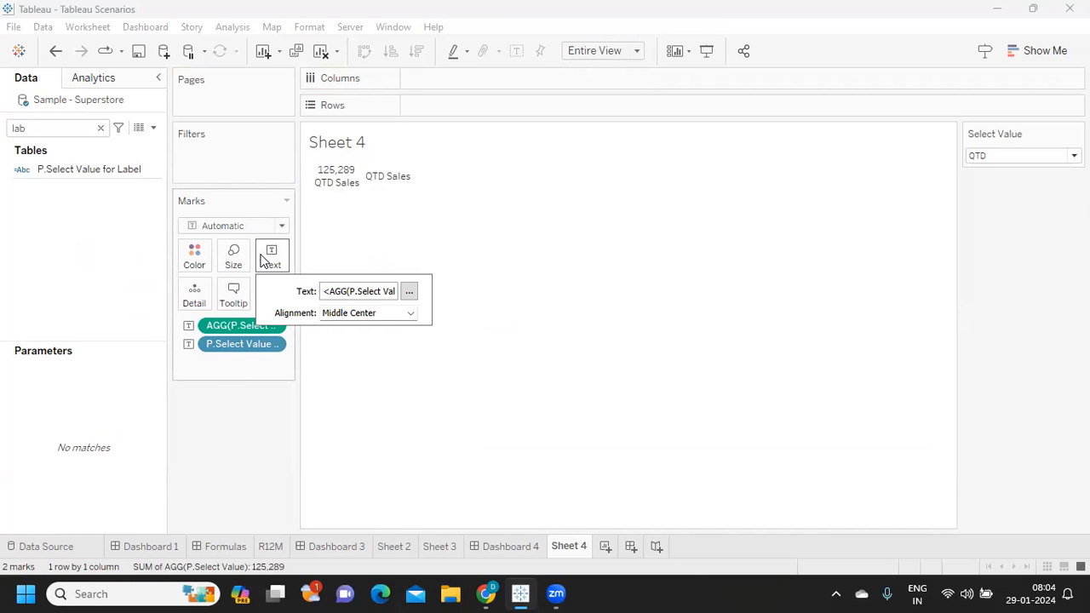
{"action": "left_click", "coordinate": [410, 292]}
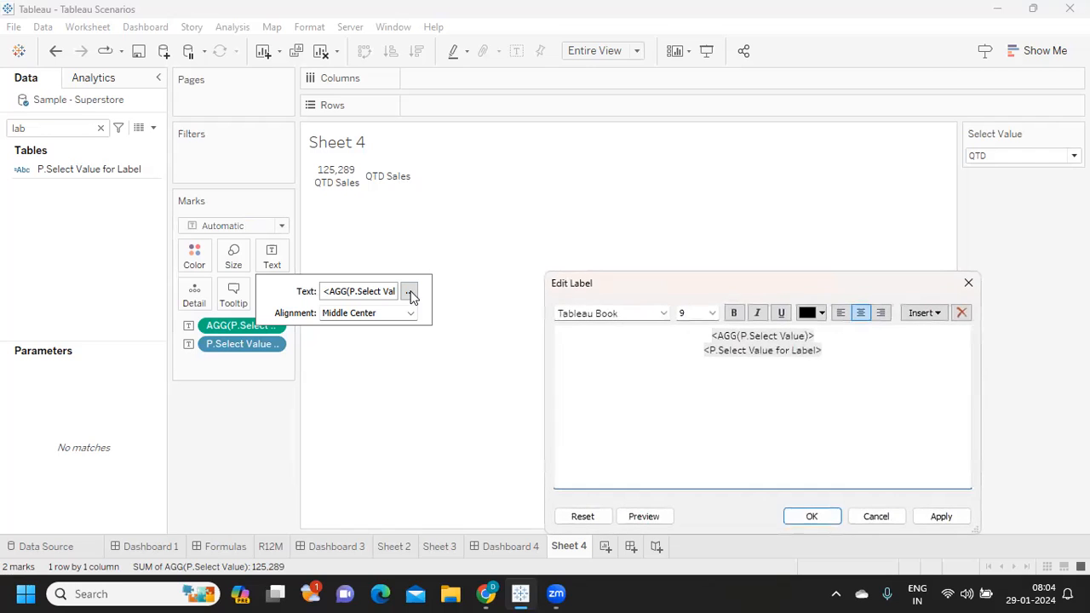
{"action": "left_click", "coordinate": [945, 516]}
{"action": "left_click", "coordinate": [823, 516]}
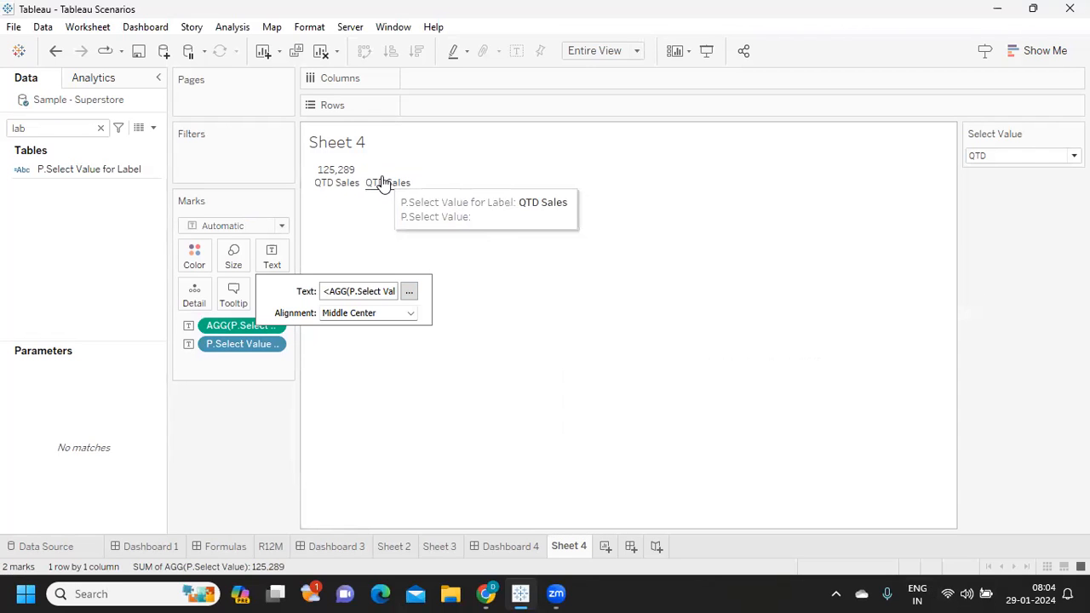
- Test the label by switching the Select Value parameter to YTD and then to MTD
{"action": "left_click", "coordinate": [997, 158]}
{"action": "left_click", "coordinate": [996, 173]}
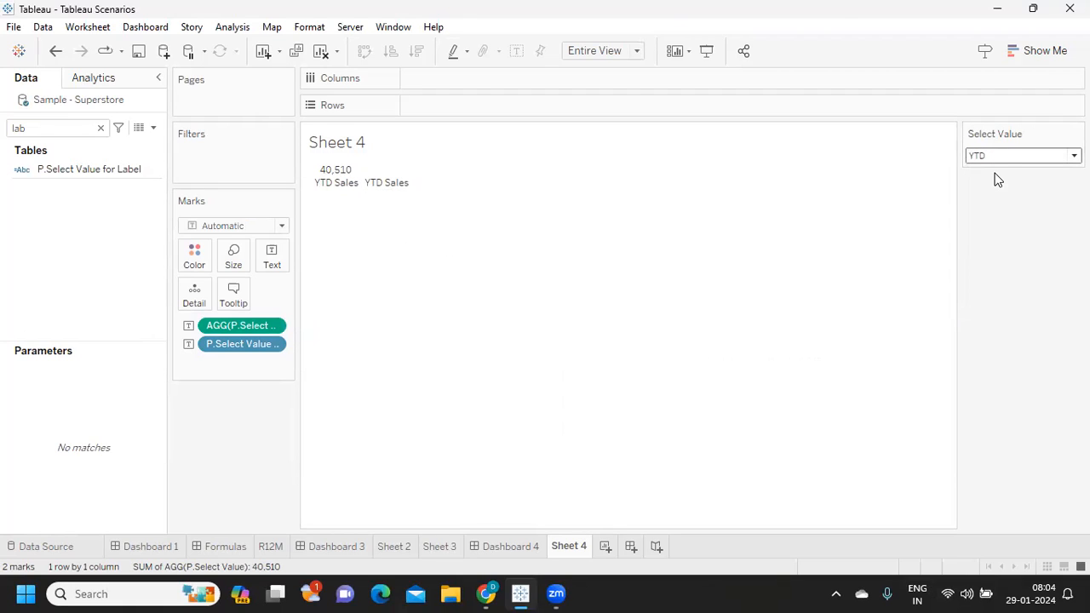
{"action": "left_click", "coordinate": [1003, 159]}
{"action": "left_click", "coordinate": [1003, 179]}
- Move P.Select Value for Label from the mark text to Rows and set the Select Value parameter to YTD
{"action": "left_click_drag", "start_coordinate": [209, 348], "coordinate": [456, 107]}
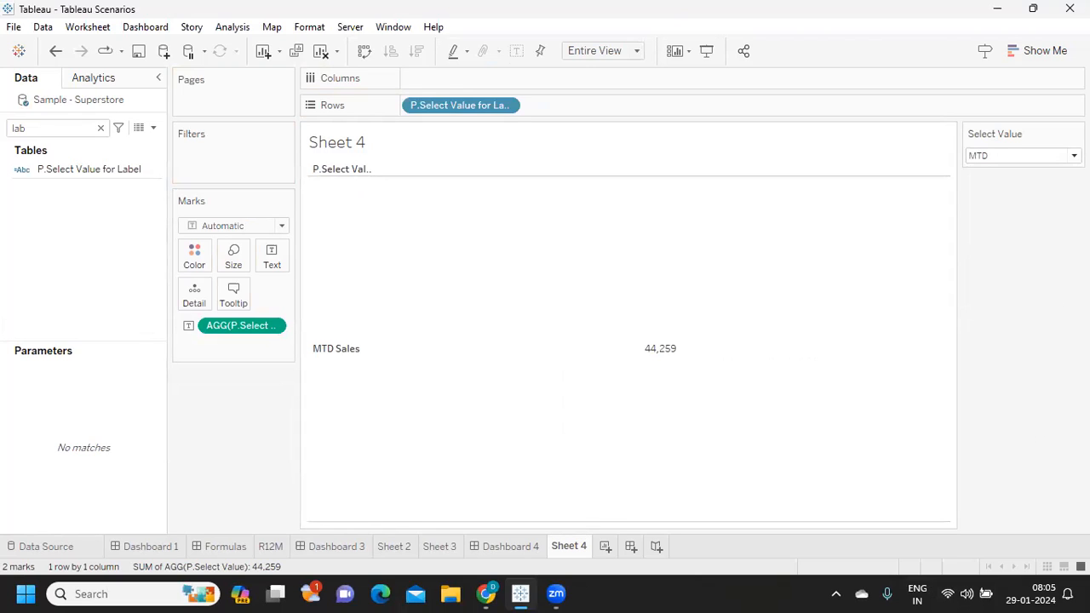
{"action": "left_click", "coordinate": [1036, 159]}
{"action": "left_click", "coordinate": [1017, 179]}
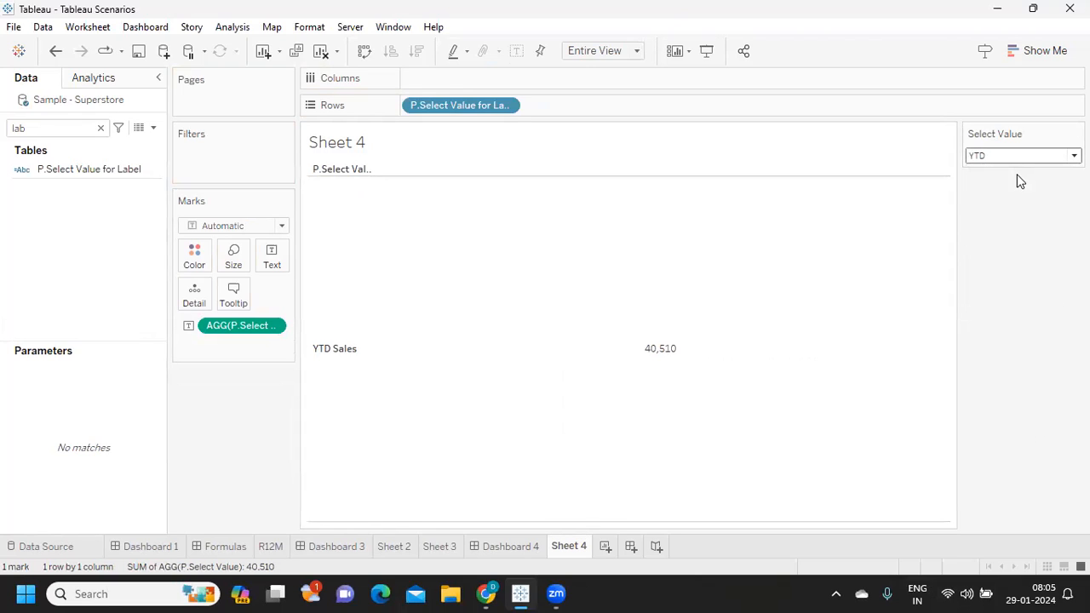
- Move P.Select Value for Label from Rows to Columns and add the same field to the mark text
{"action": "left_click_drag", "start_coordinate": [445, 105], "coordinate": [486, 82]}
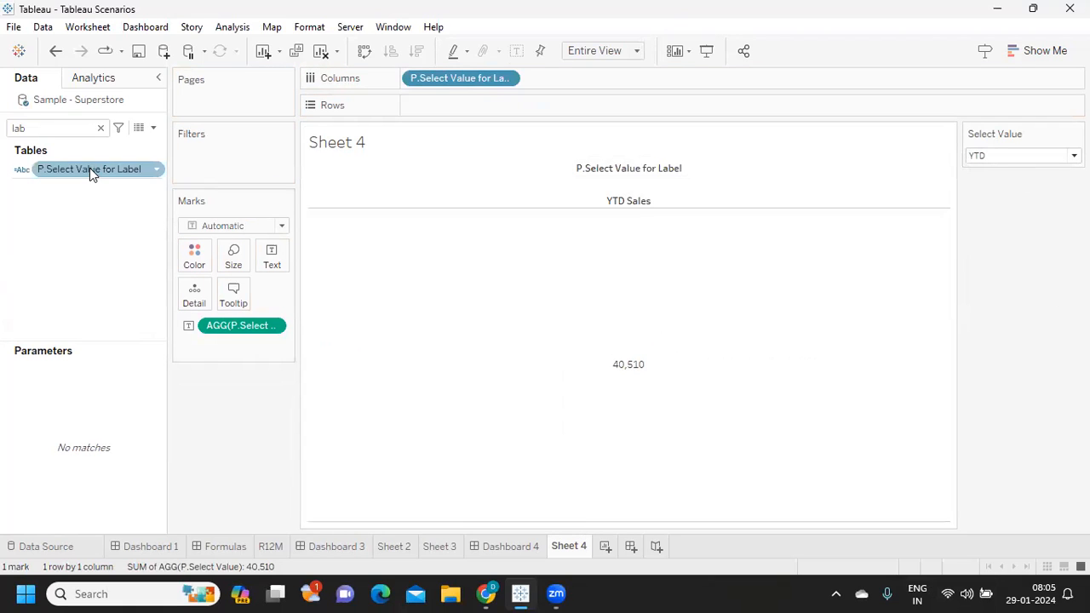
{"action": "left_click_drag", "start_coordinate": [63, 165], "coordinate": [274, 268]}
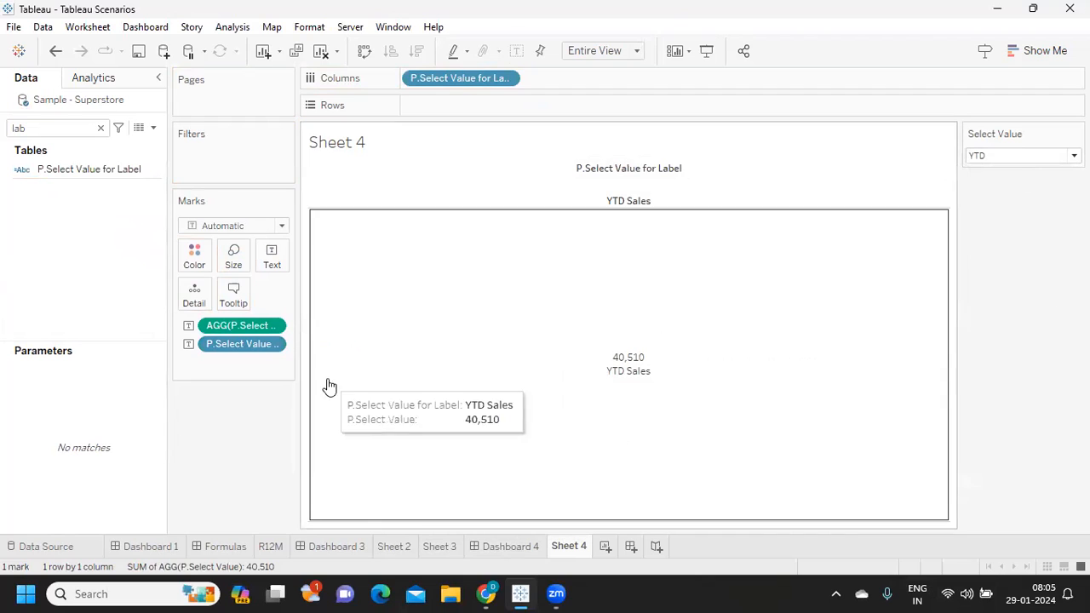
- Format the AGG(P.Select Value) line of the mark label in Tableau Bold at size 16
{"action": "left_click", "coordinate": [270, 257]}
{"action": "left_click", "coordinate": [409, 292]}
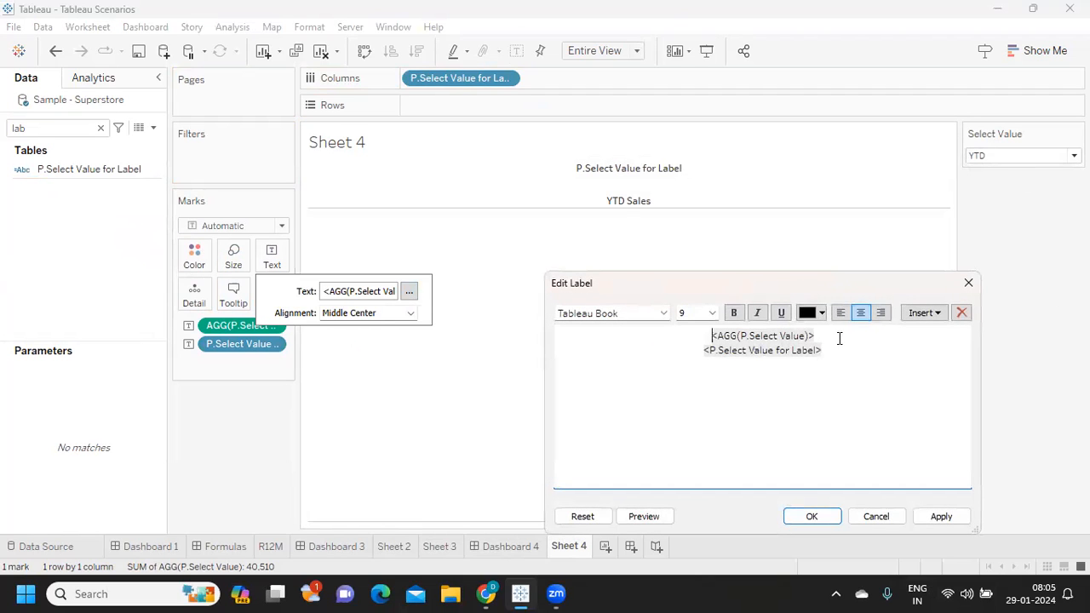
{"action": "left_click_drag", "start_coordinate": [839, 338], "coordinate": [673, 338]}
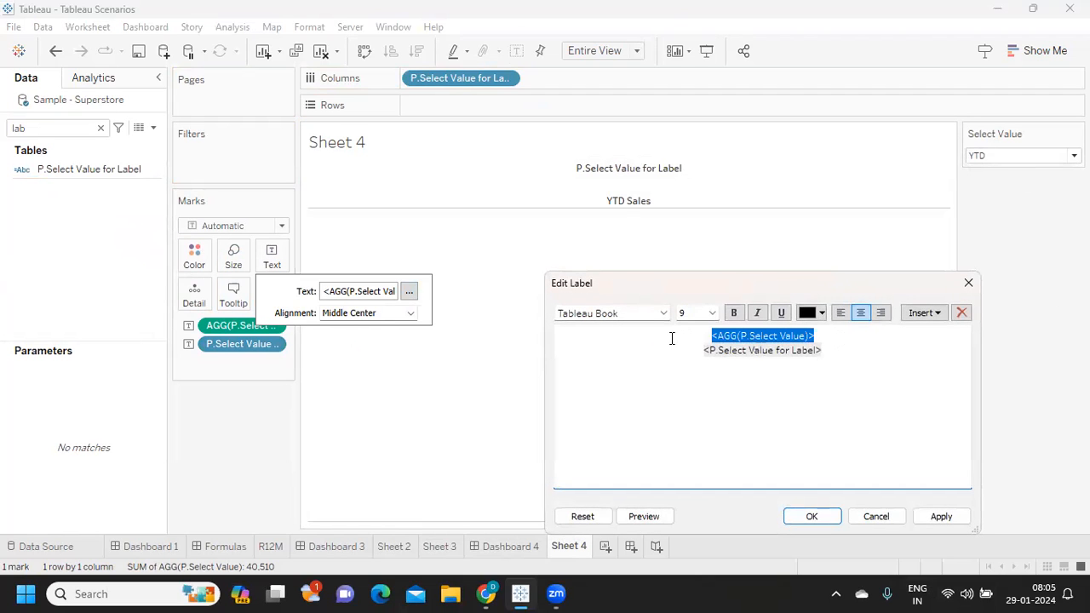
{"action": "left_click", "coordinate": [712, 313]}
{"action": "left_click", "coordinate": [706, 400]}
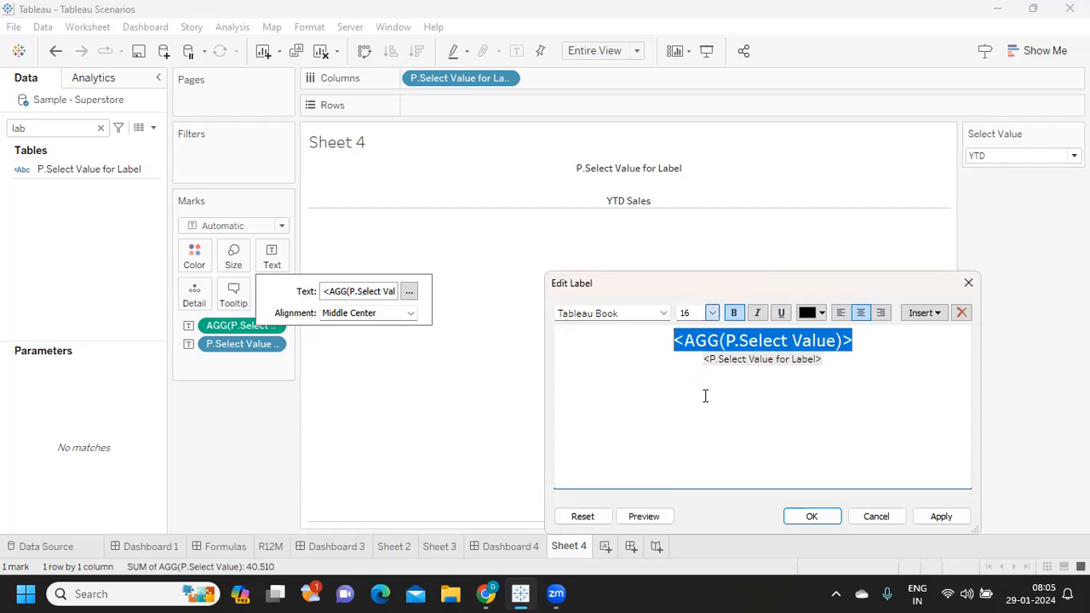
{"action": "left_click", "coordinate": [664, 312]}
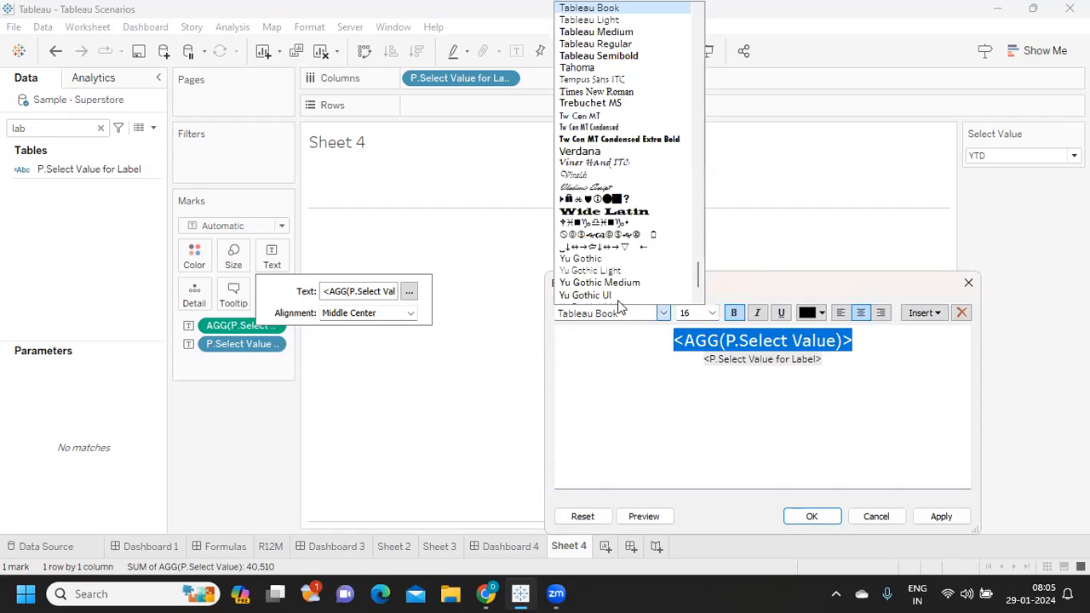
{"action": "scroll", "coordinate": [612, 34], "scroll_direction": "up", "scroll_amount": 1}
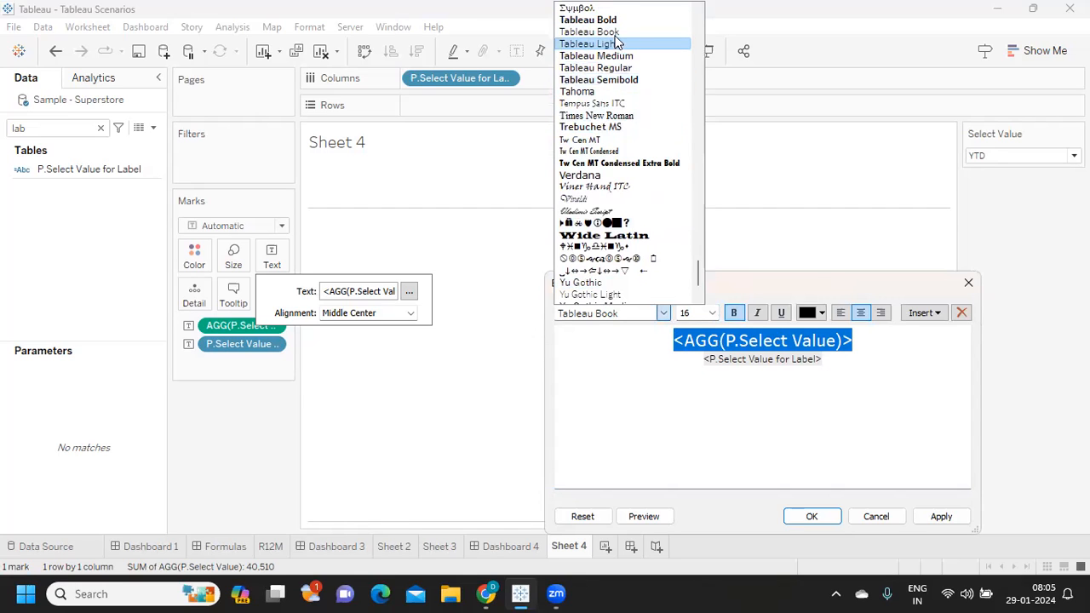
{"action": "left_click", "coordinate": [616, 21]}
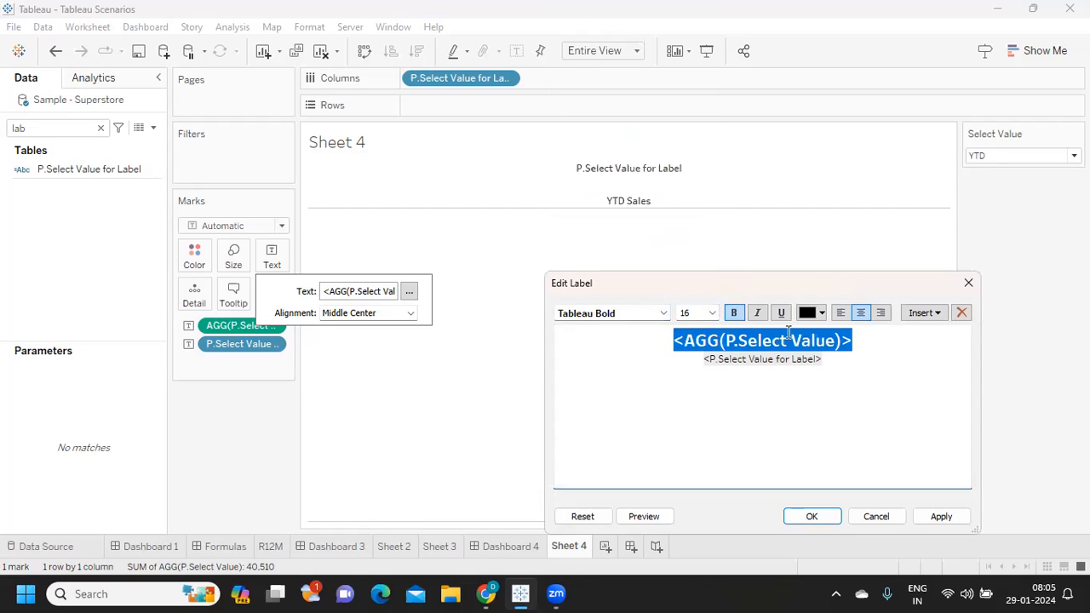
- Set the P.Select Value for Label line of the mark label to size 12 and apply the label formatting
{"action": "left_click", "coordinate": [835, 359]}
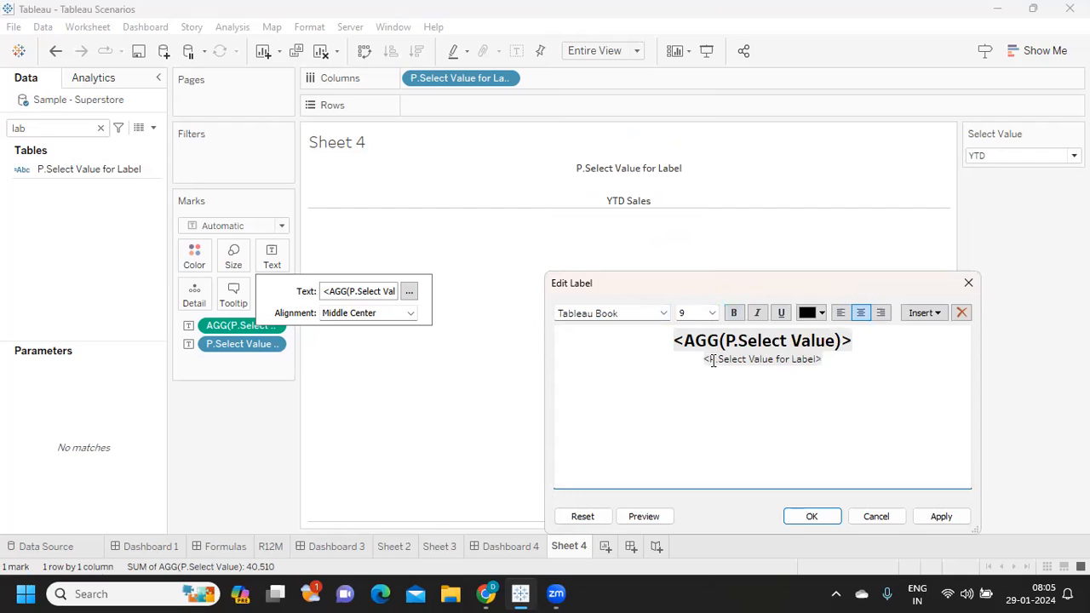
{"action": "left_click_drag", "start_coordinate": [825, 359], "coordinate": [691, 360]}
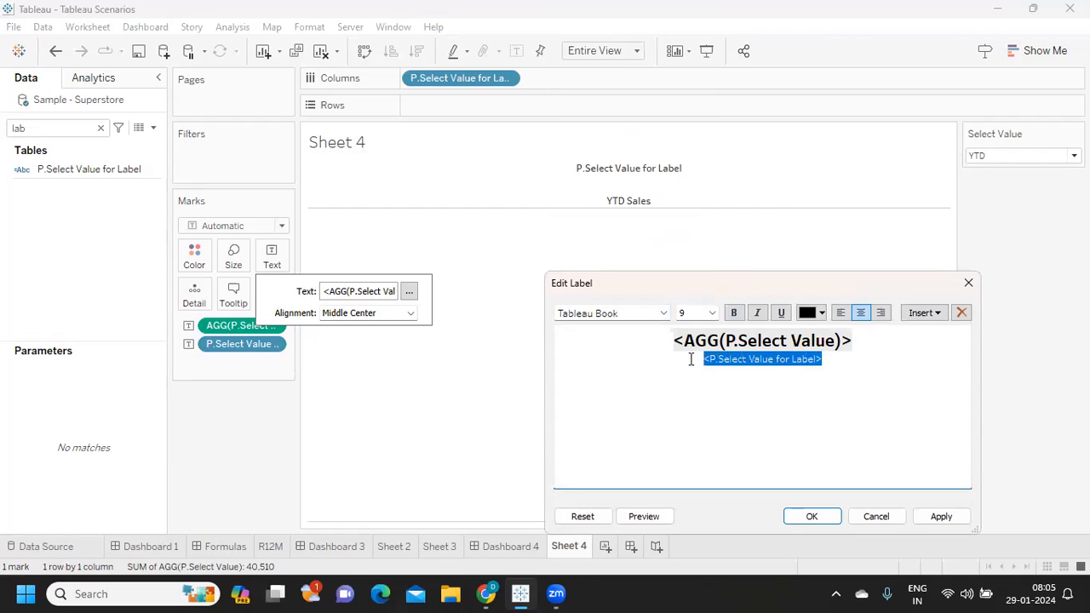
{"action": "left_click", "coordinate": [714, 313]}
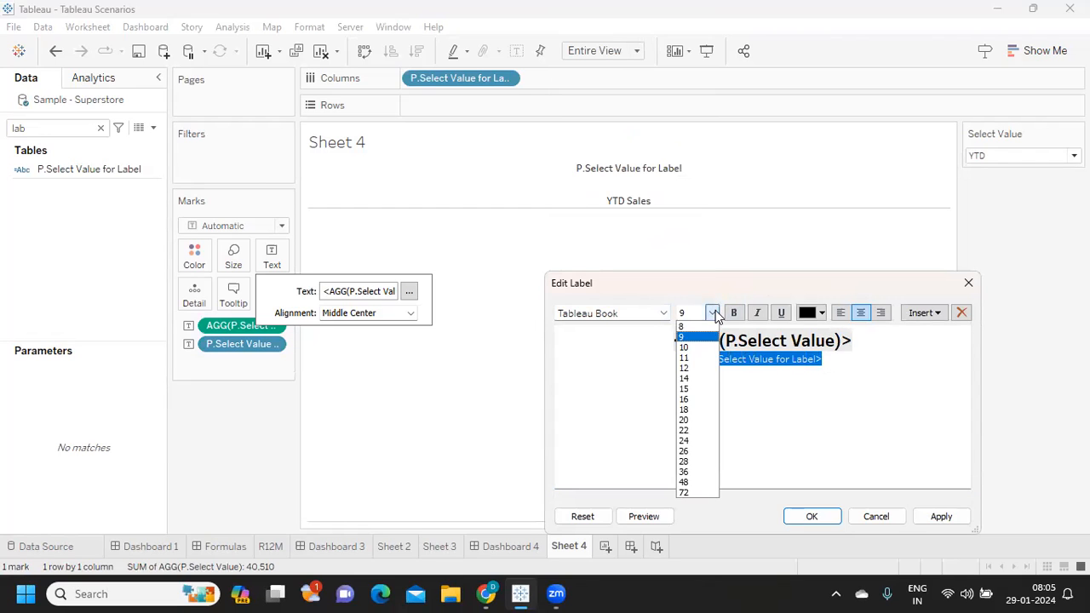
{"action": "left_click", "coordinate": [694, 375]}
{"action": "left_click", "coordinate": [940, 516]}
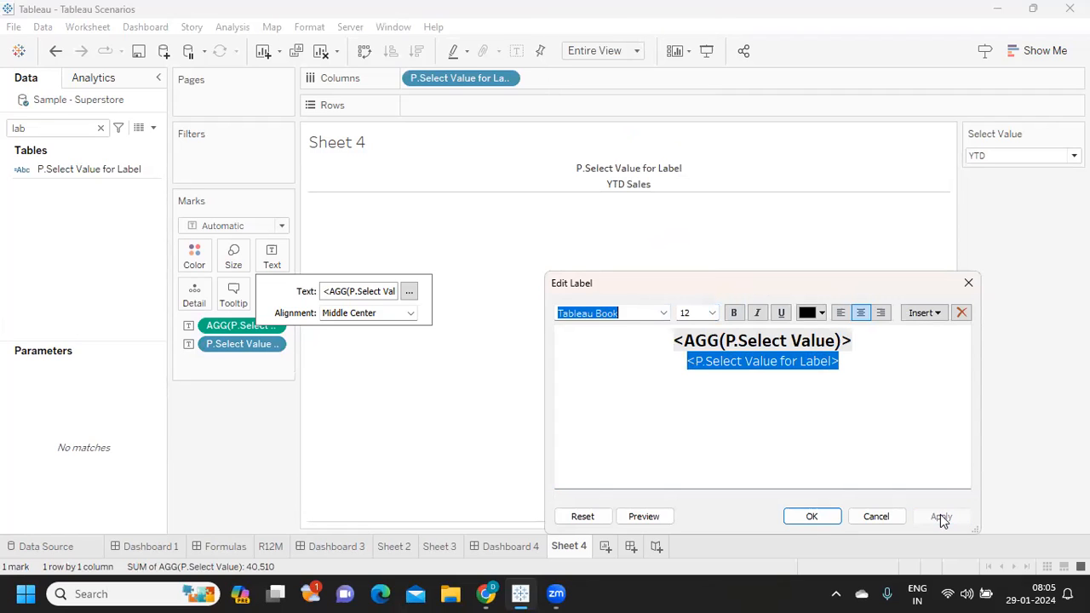
{"action": "left_click", "coordinate": [806, 516]}
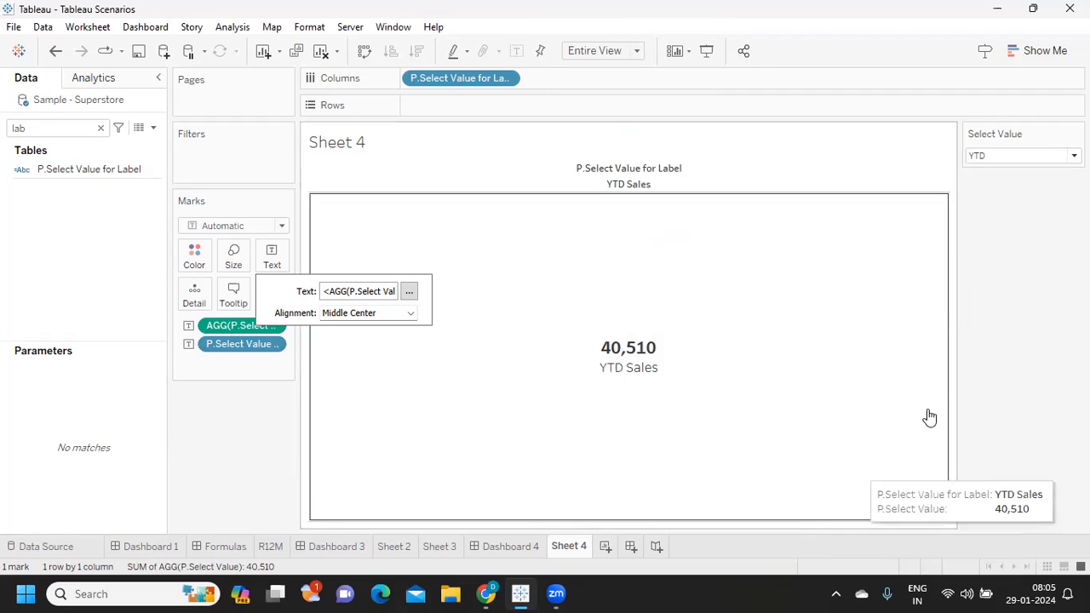
- Test the formatted label by switching the Select Value parameter through MTD, QTD and YOY
{"action": "left_click", "coordinate": [993, 157]}
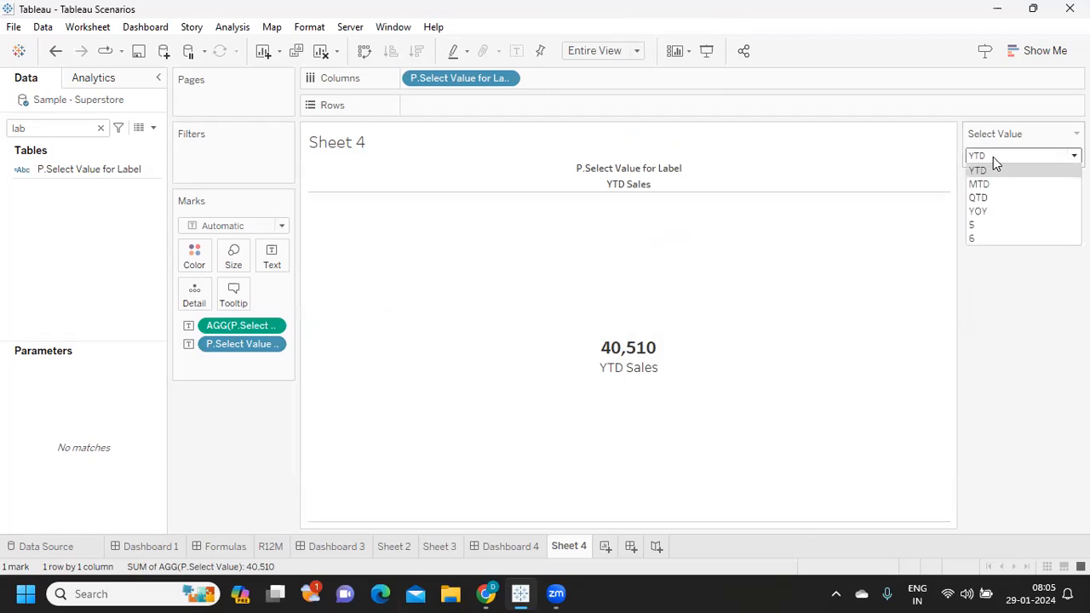
{"action": "left_click", "coordinate": [980, 184]}
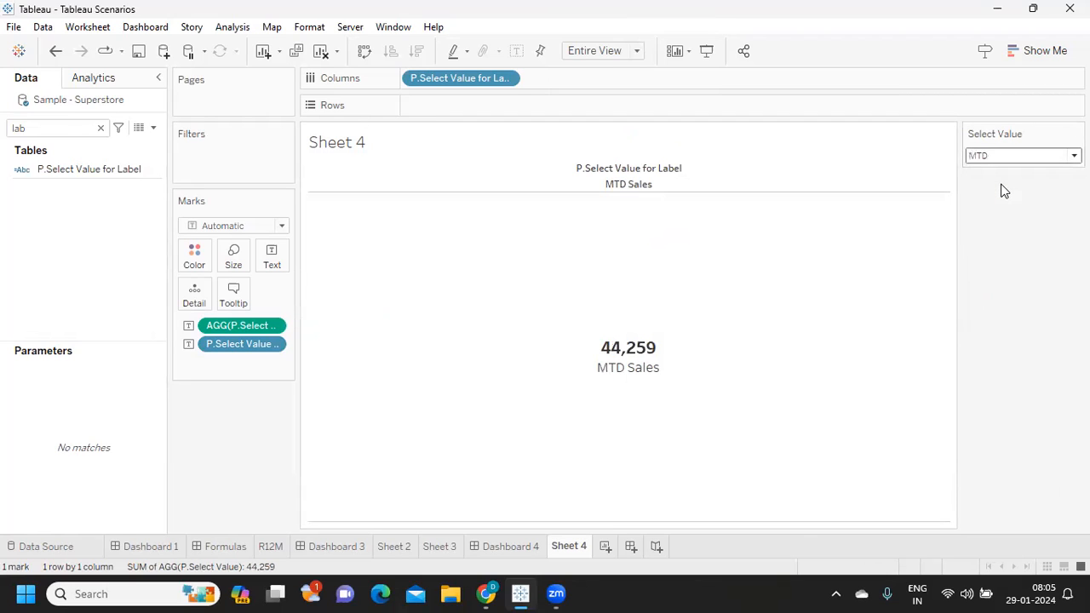
{"action": "left_click", "coordinate": [1010, 158]}
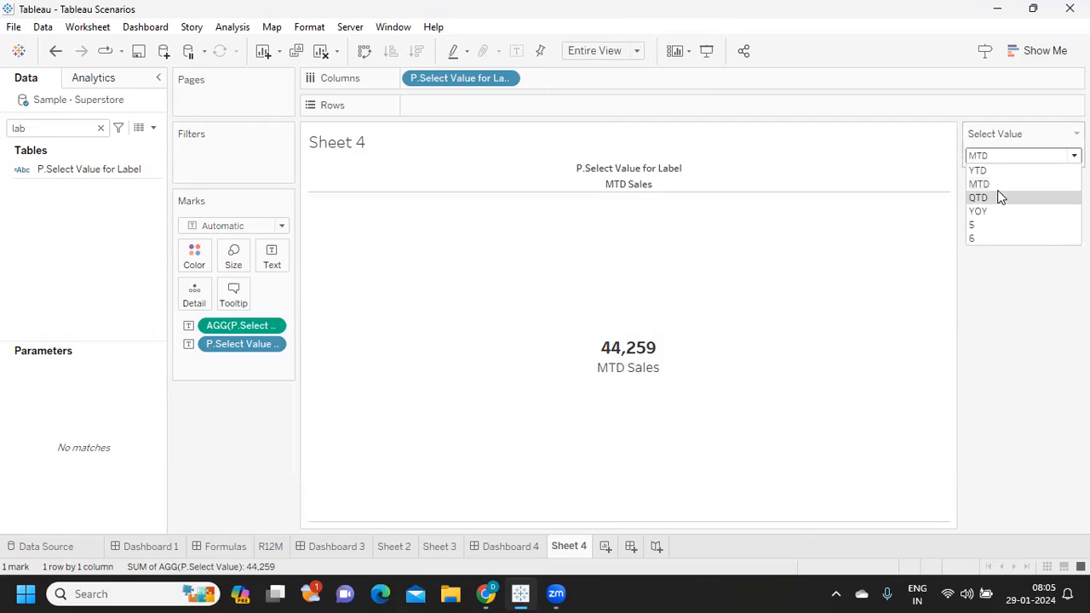
{"action": "left_click", "coordinate": [998, 195]}
{"action": "left_click", "coordinate": [999, 162]}
{"action": "left_click", "coordinate": [1000, 215]}
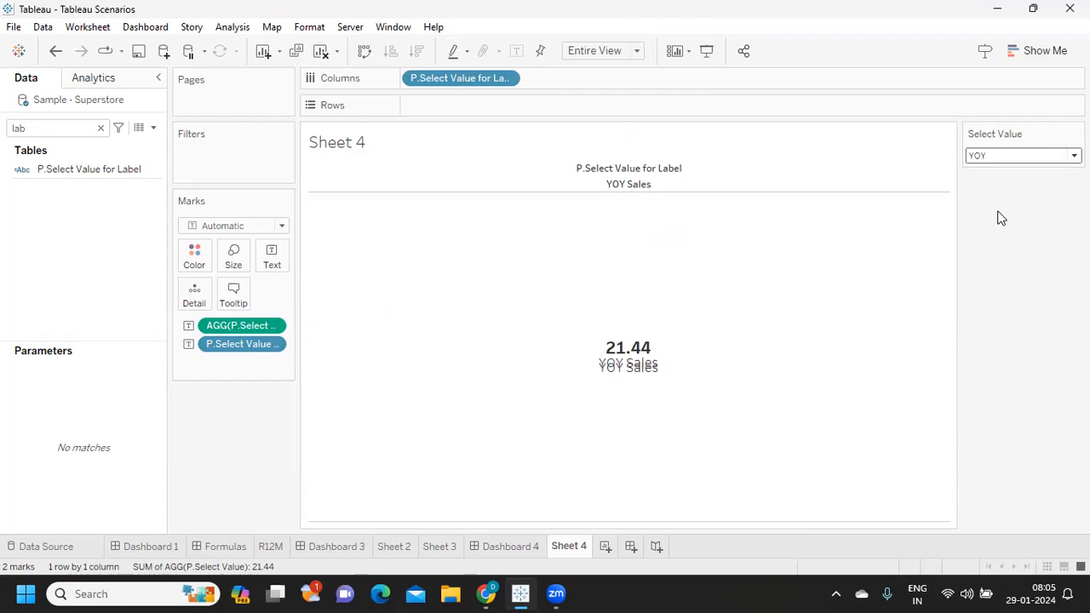
- Compare the mark labels by switching the Select Value parameter to YTD and back to YOY
{"action": "left_click", "coordinate": [992, 158]}
{"action": "left_click", "coordinate": [992, 169]}
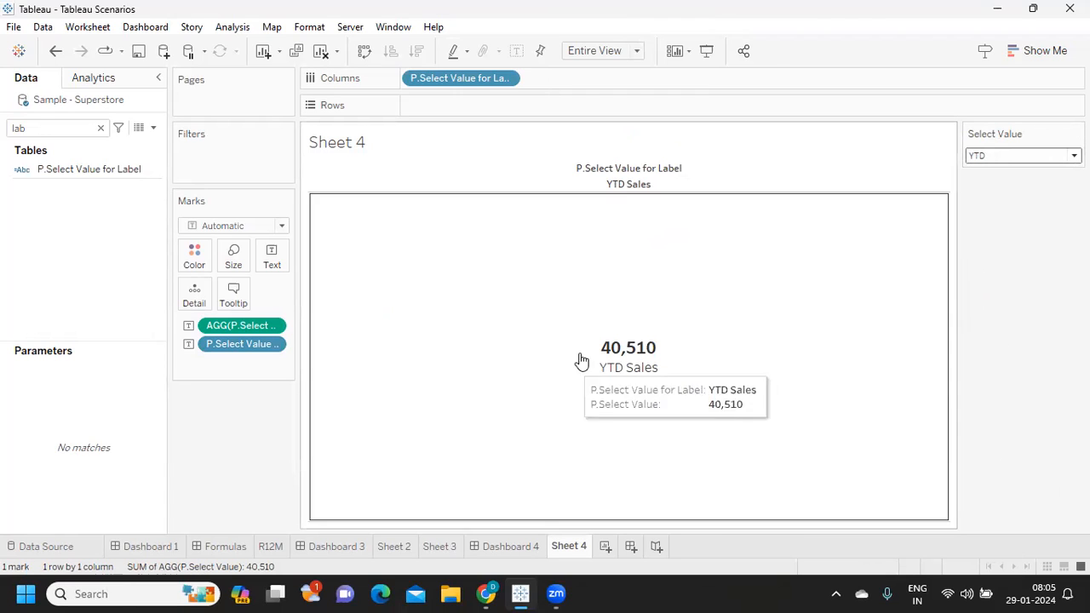
{"action": "left_click", "coordinate": [989, 158]}
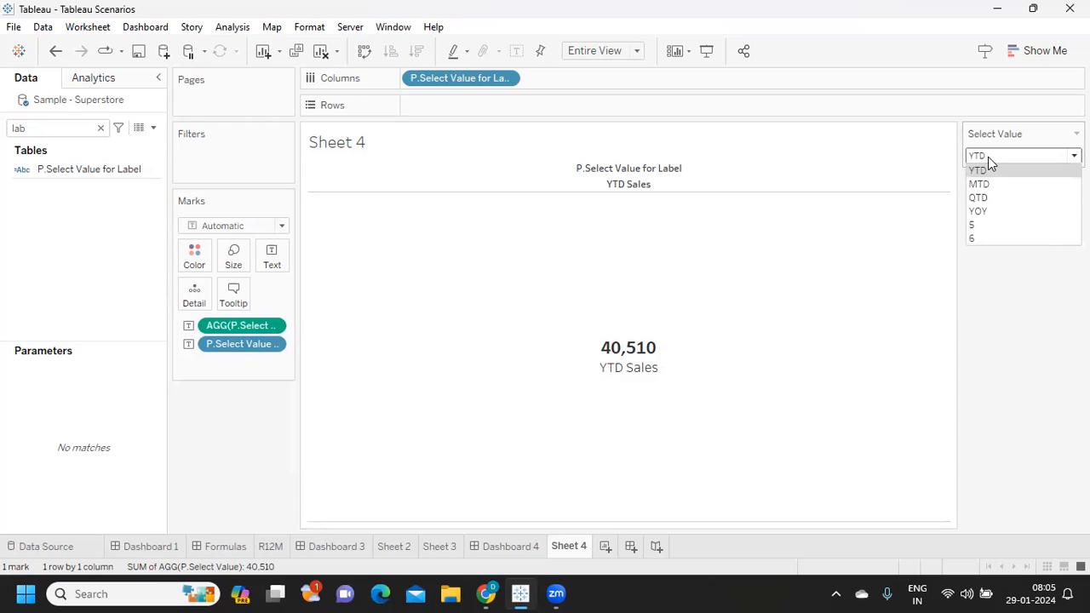
{"action": "left_click", "coordinate": [988, 212]}
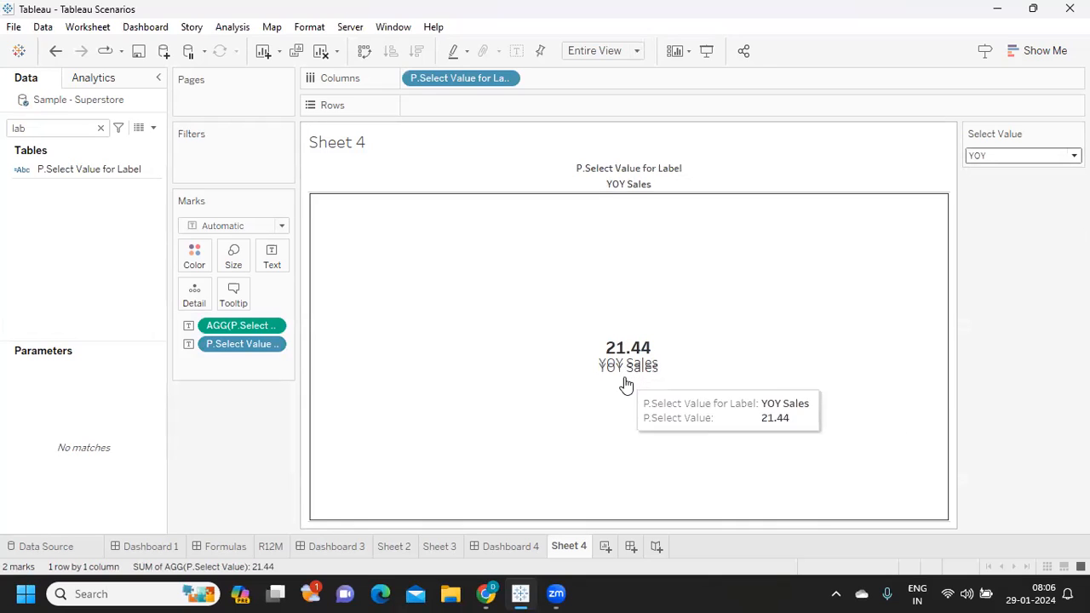
- Try removing P.Select Value for Label from the mark text, and undo the removal
{"action": "left_click_drag", "start_coordinate": [226, 344], "coordinate": [228, 400]}
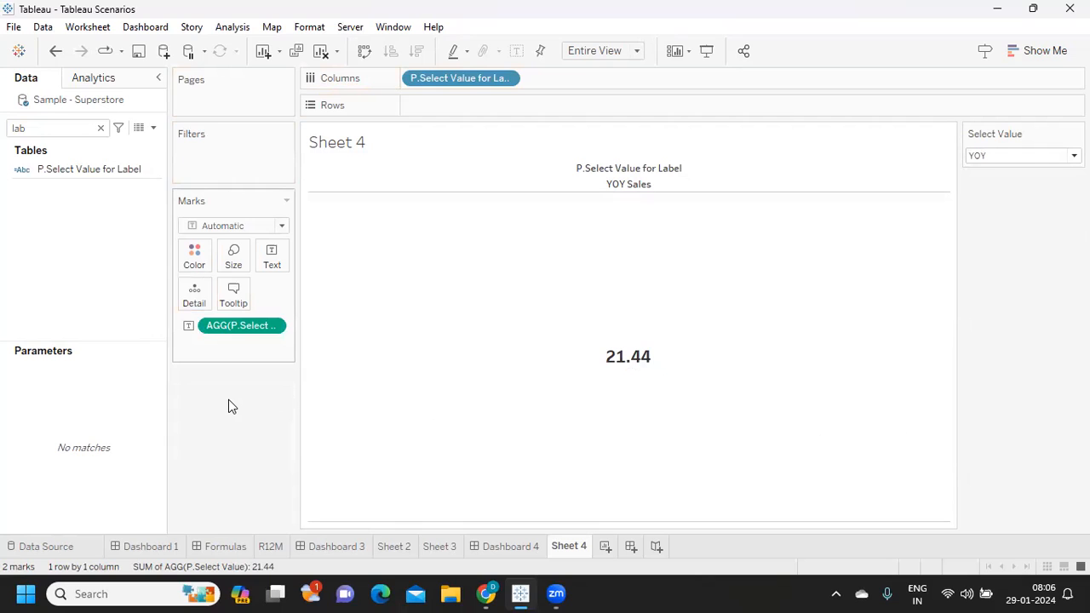
{"action": "key", "text": "ctrl+z"}
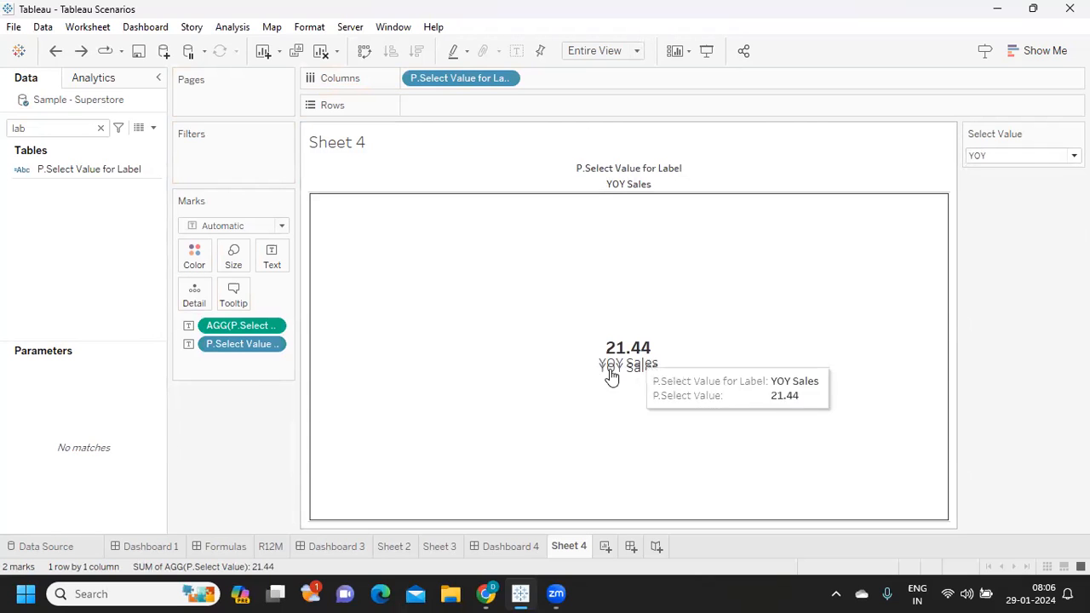